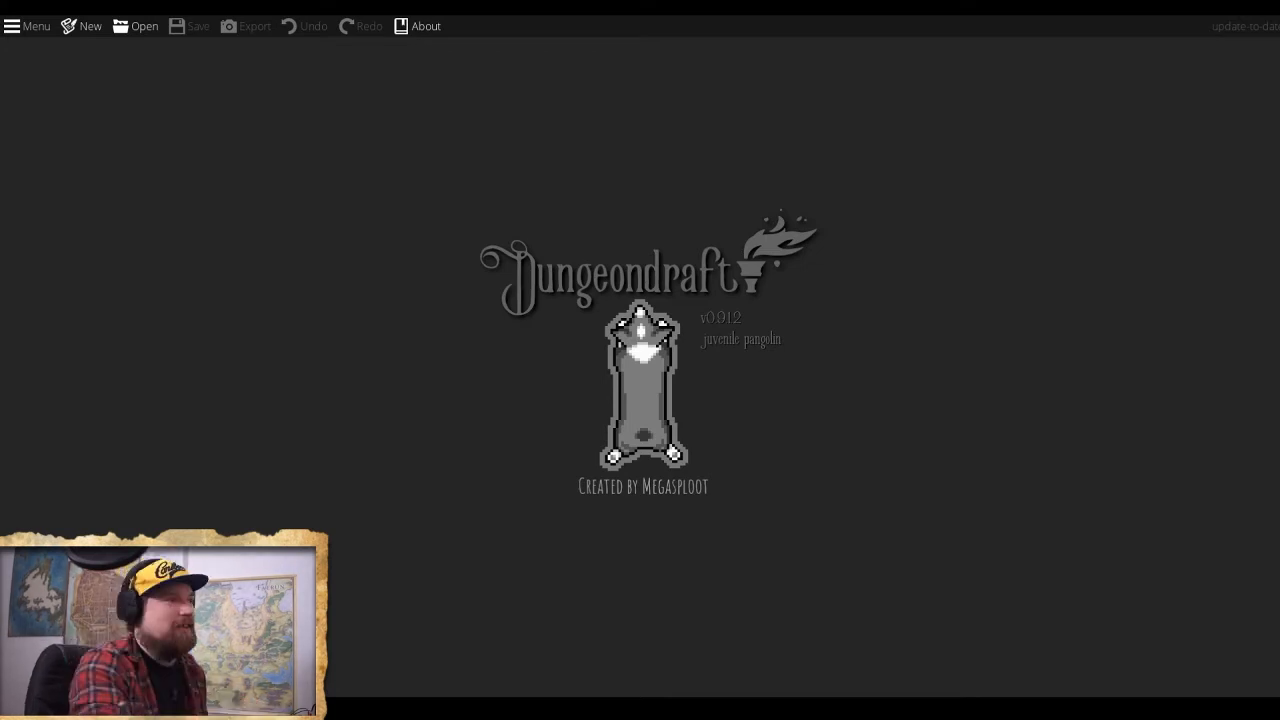
Create a new 50 by 50 tile map that starts with the Map Wizard.
left_click(28, 29)
left_click(76, 25)
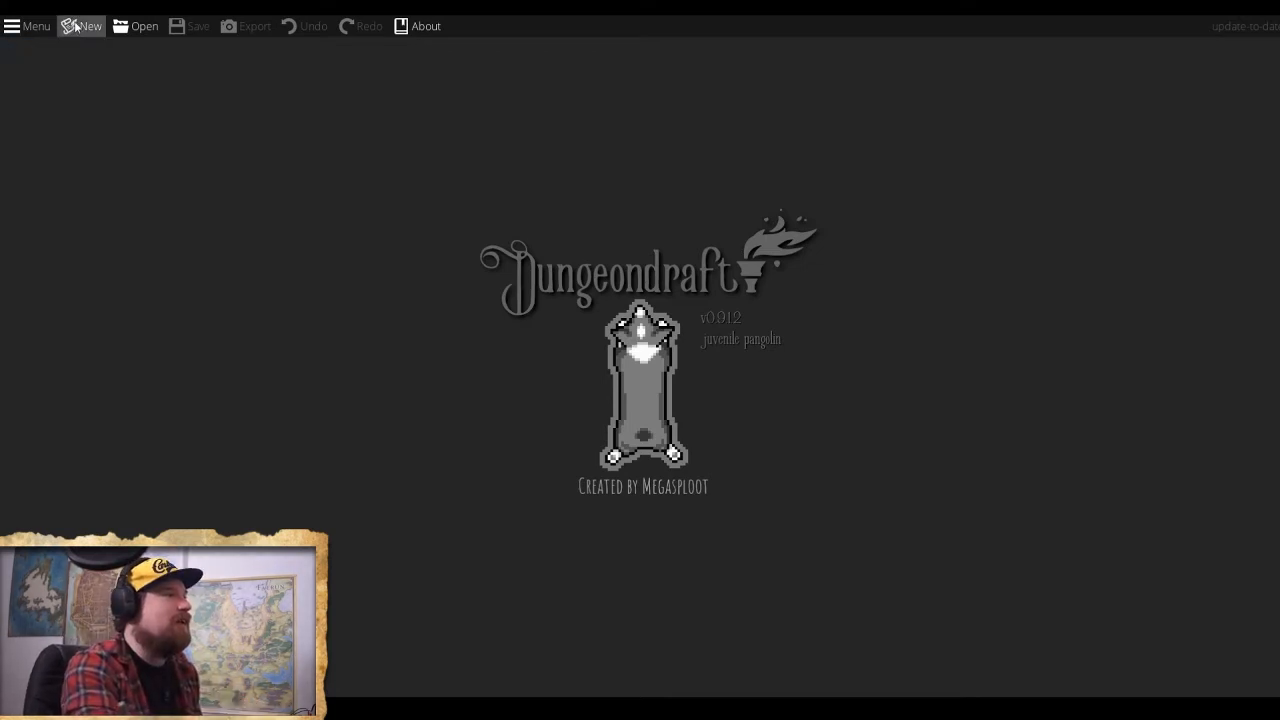
left_click(78, 28)
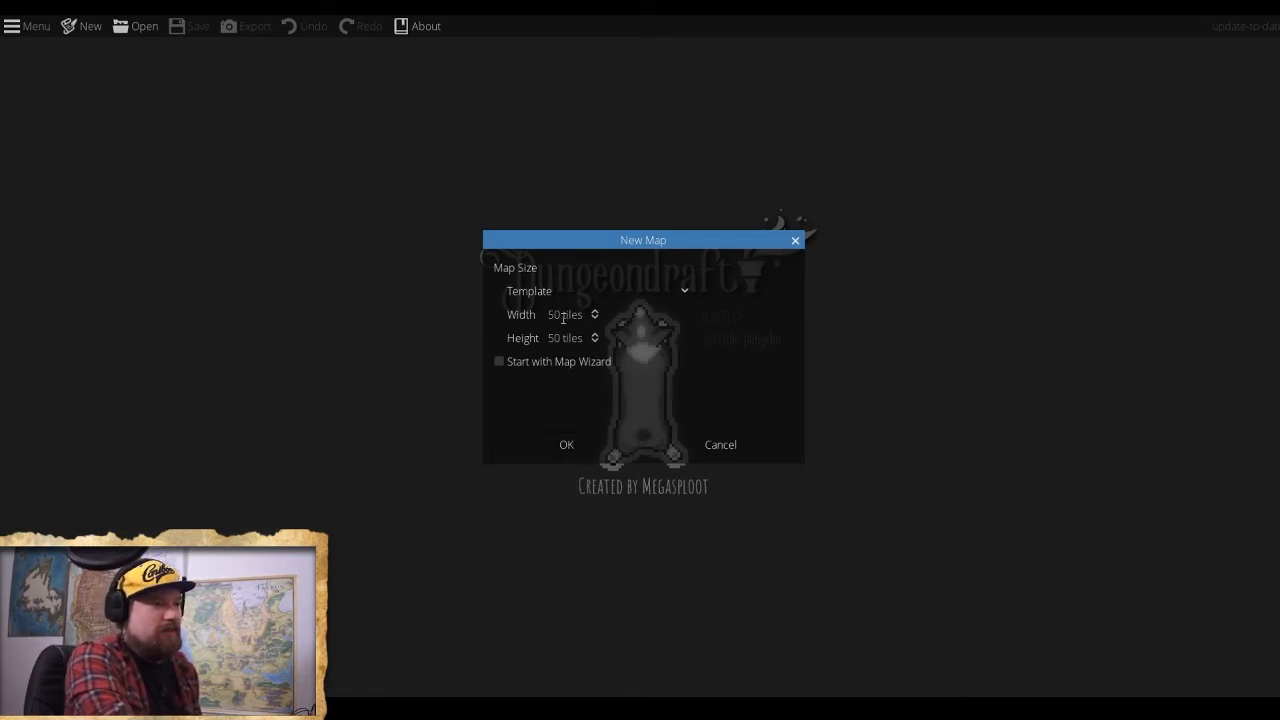
left_click_drag(549, 314, 577, 313)
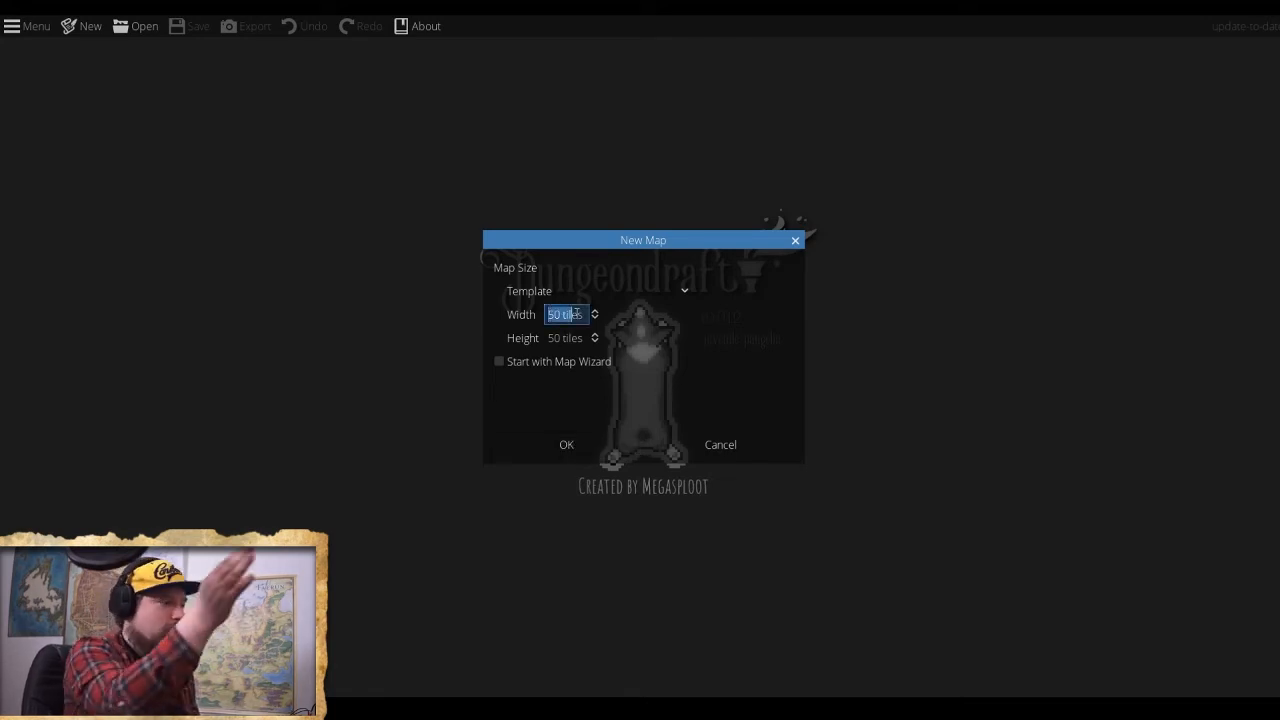
left_click(545, 369)
left_click(567, 445)
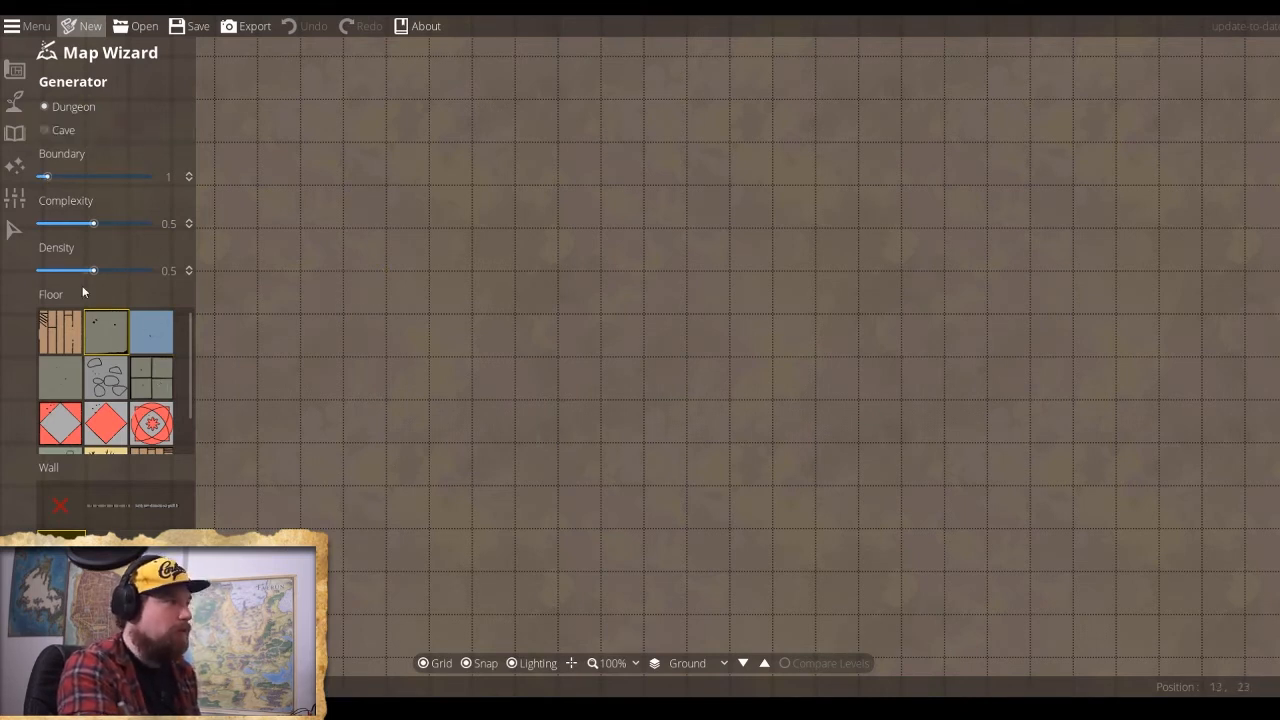
Choose the red circular-pattern floor and the Stone wall for the generated dungeon.
left_click(170, 436)
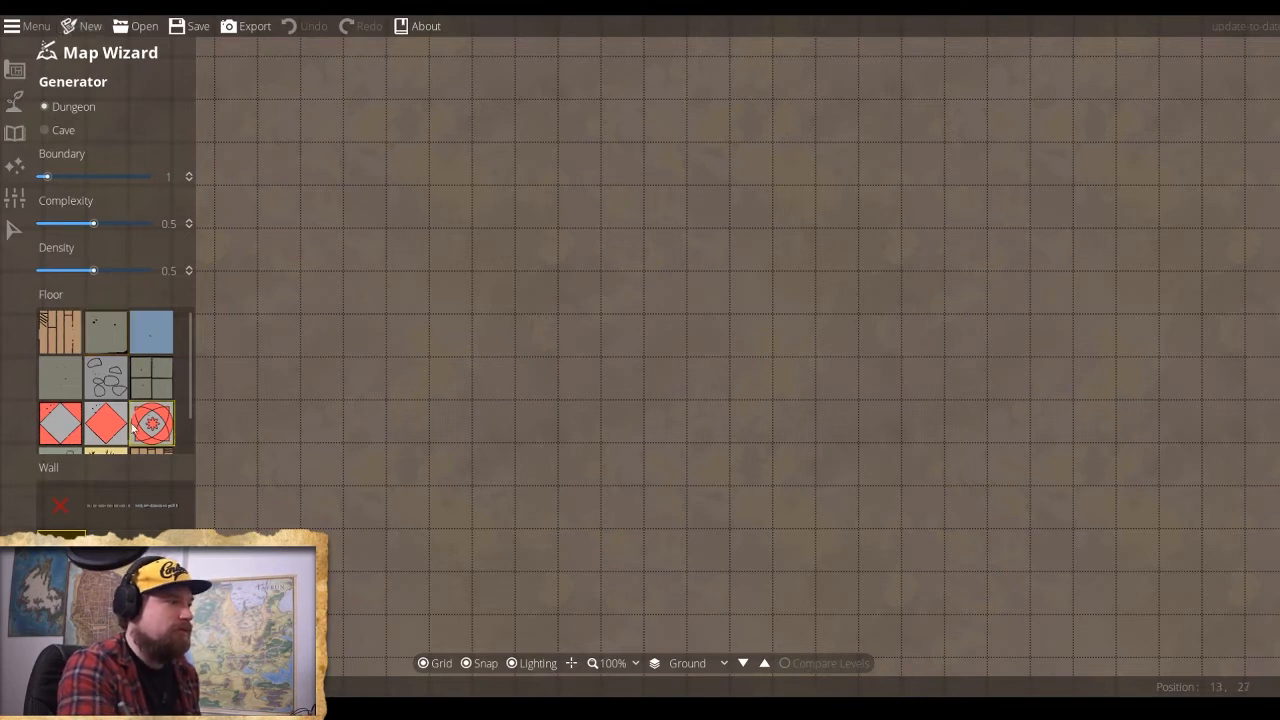
left_click(119, 427)
left_click(75, 429)
left_click(118, 361)
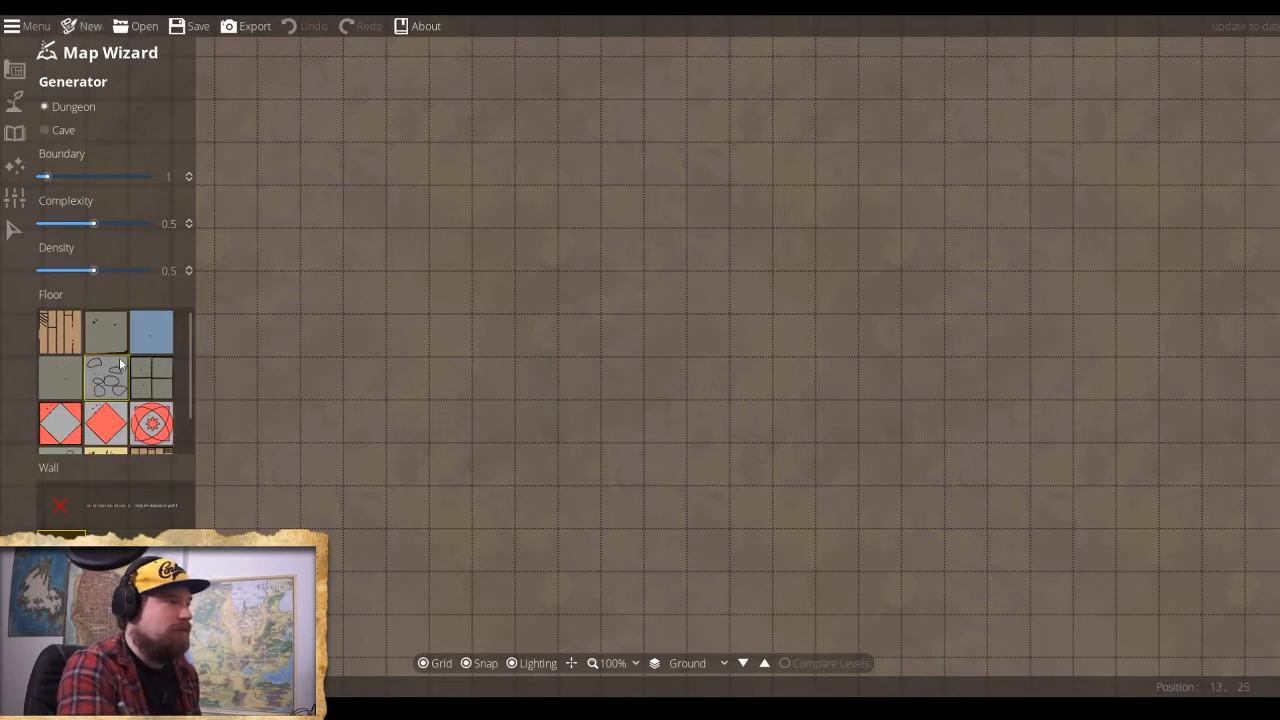
left_click(153, 338)
left_click(73, 335)
left_click(112, 436)
left_click(155, 443)
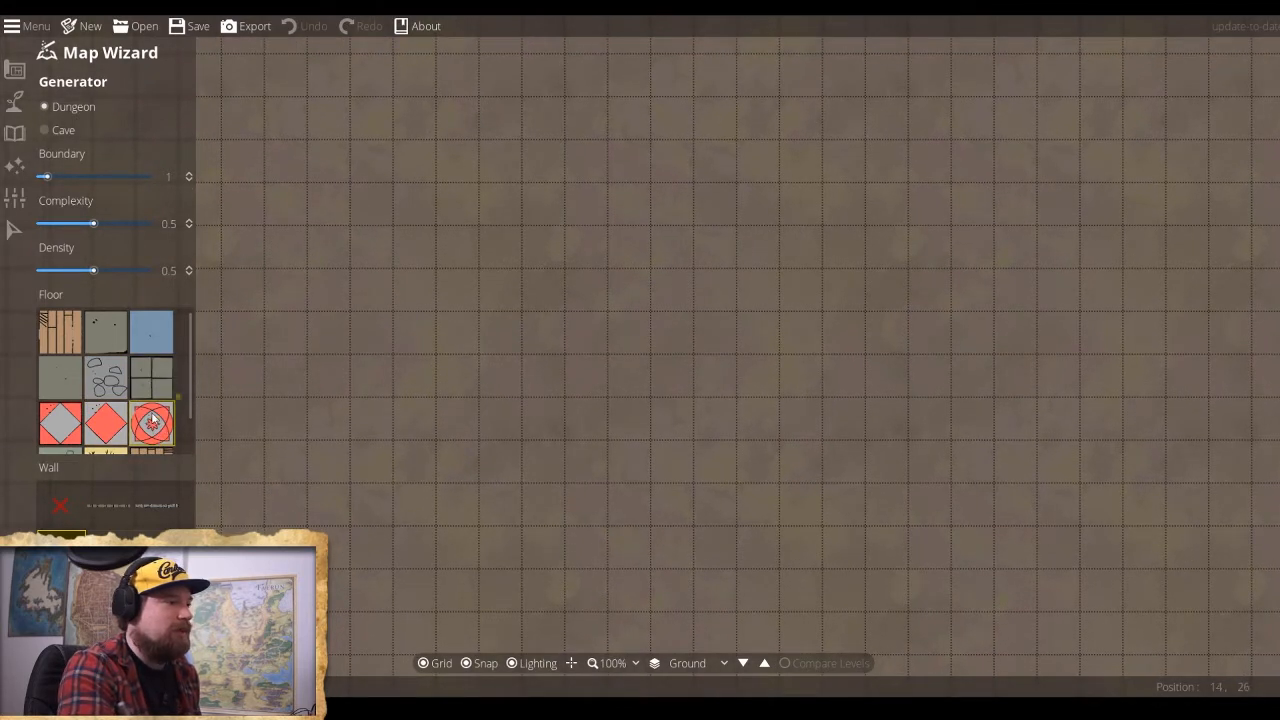
scroll(170, 418, "down", 1)
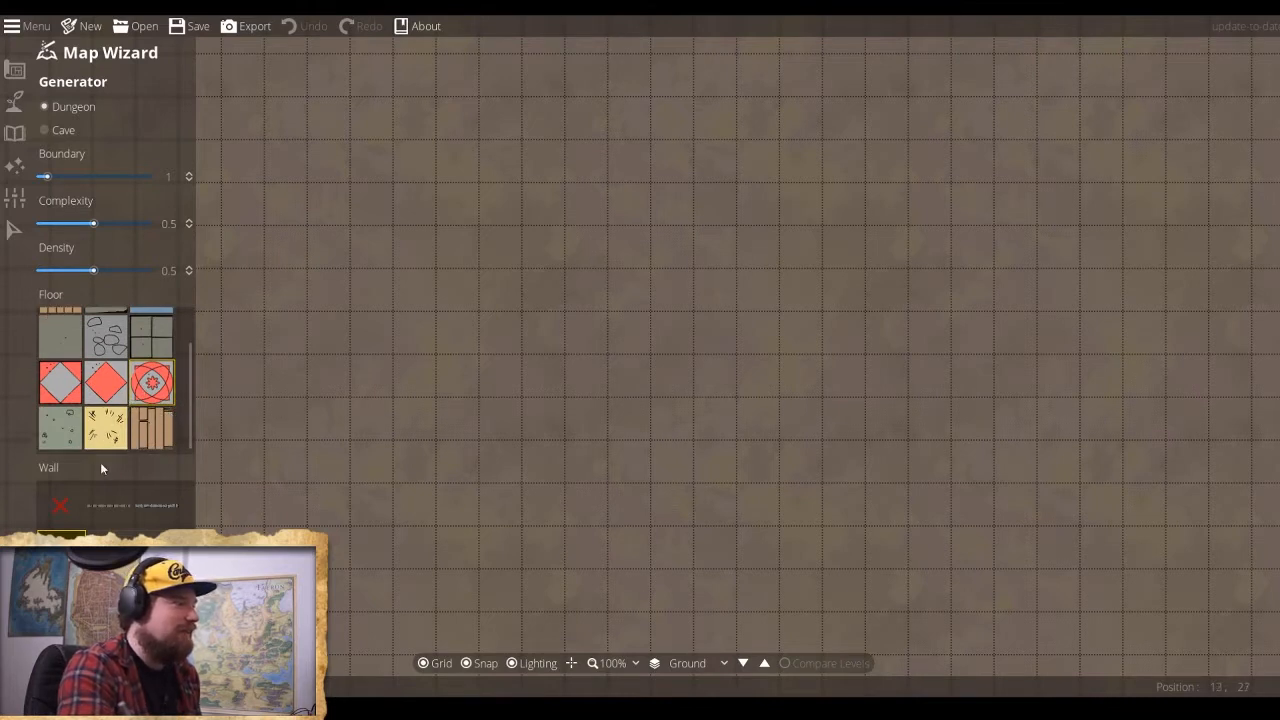
mouse_move(108, 517)
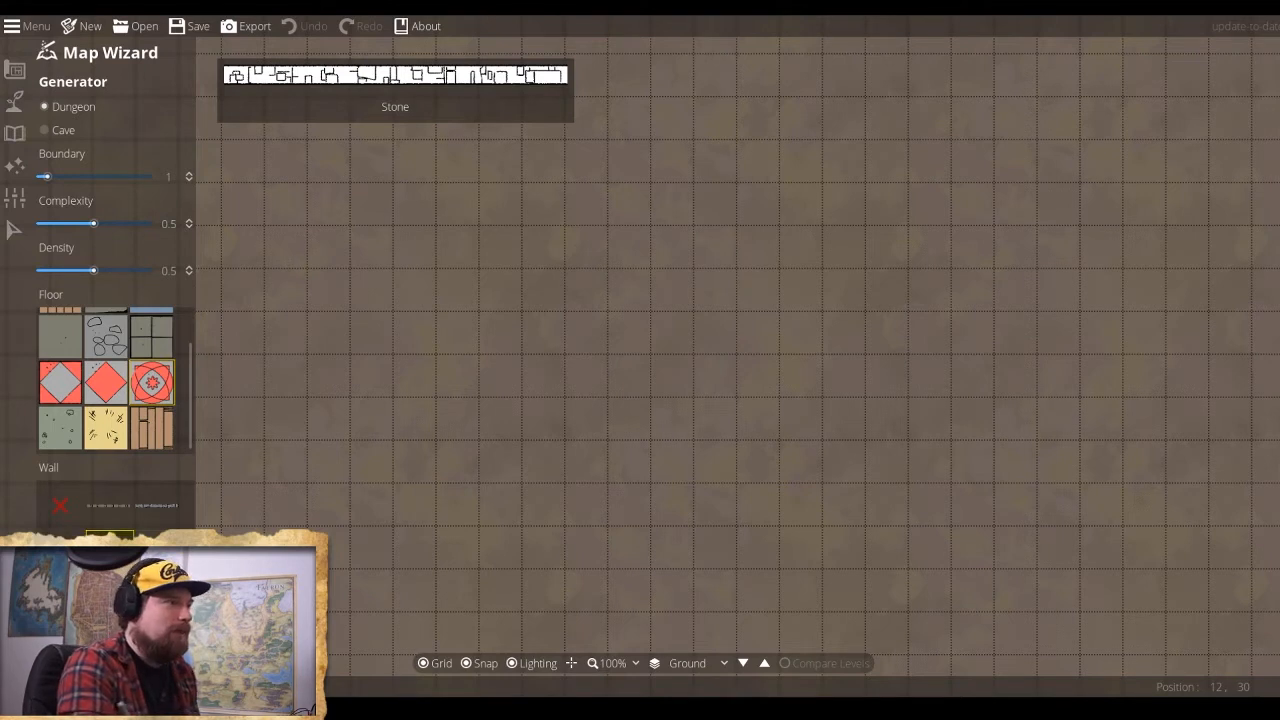
Set the generator's density to 0.74, complexity to 0.17 and boundary to 2.
left_click(94, 224)
mouse_move(94, 226)
left_mouse_down()
mouse_move(149, 225)
mouse_move(64, 230)
mouse_move(96, 226)
left_mouse_up()
mouse_move(96, 272)
left_mouse_down()
mouse_move(144, 274)
mouse_move(119, 272)
left_mouse_up()
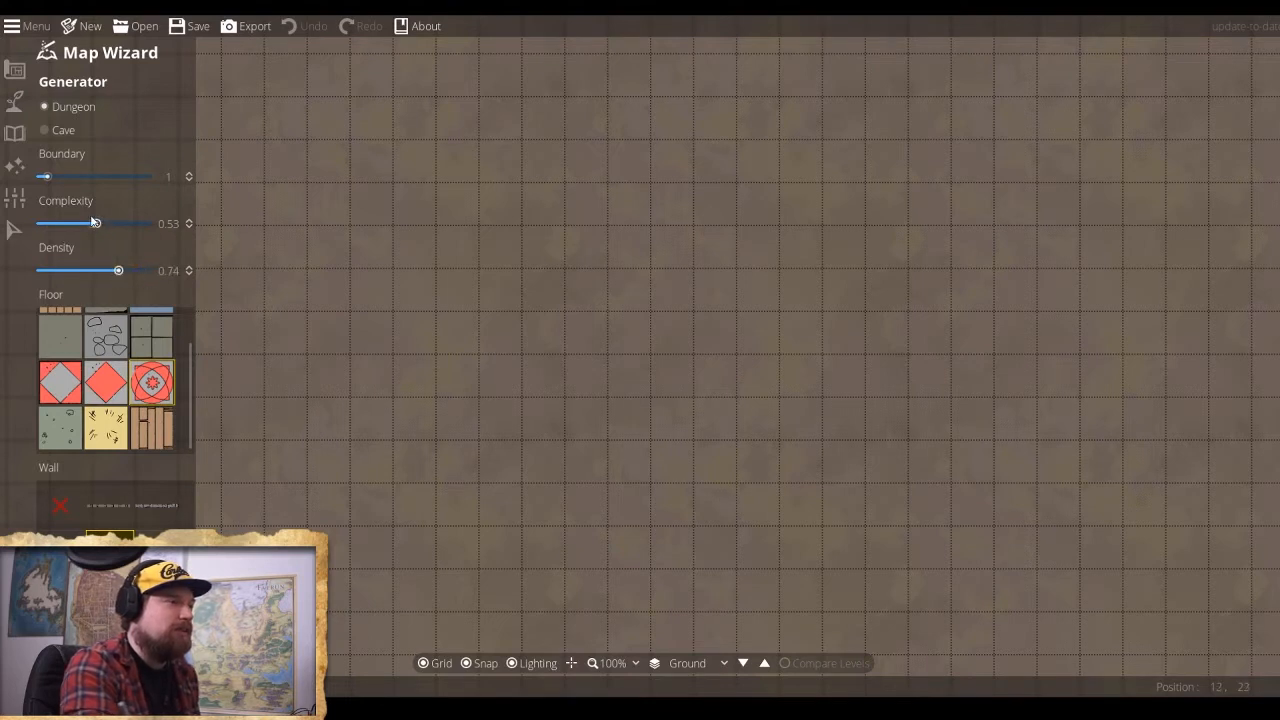
left_click_drag(96, 224, 60, 228)
mouse_move(50, 180)
left_mouse_down()
mouse_move(79, 182)
mouse_move(54, 183)
left_mouse_up()
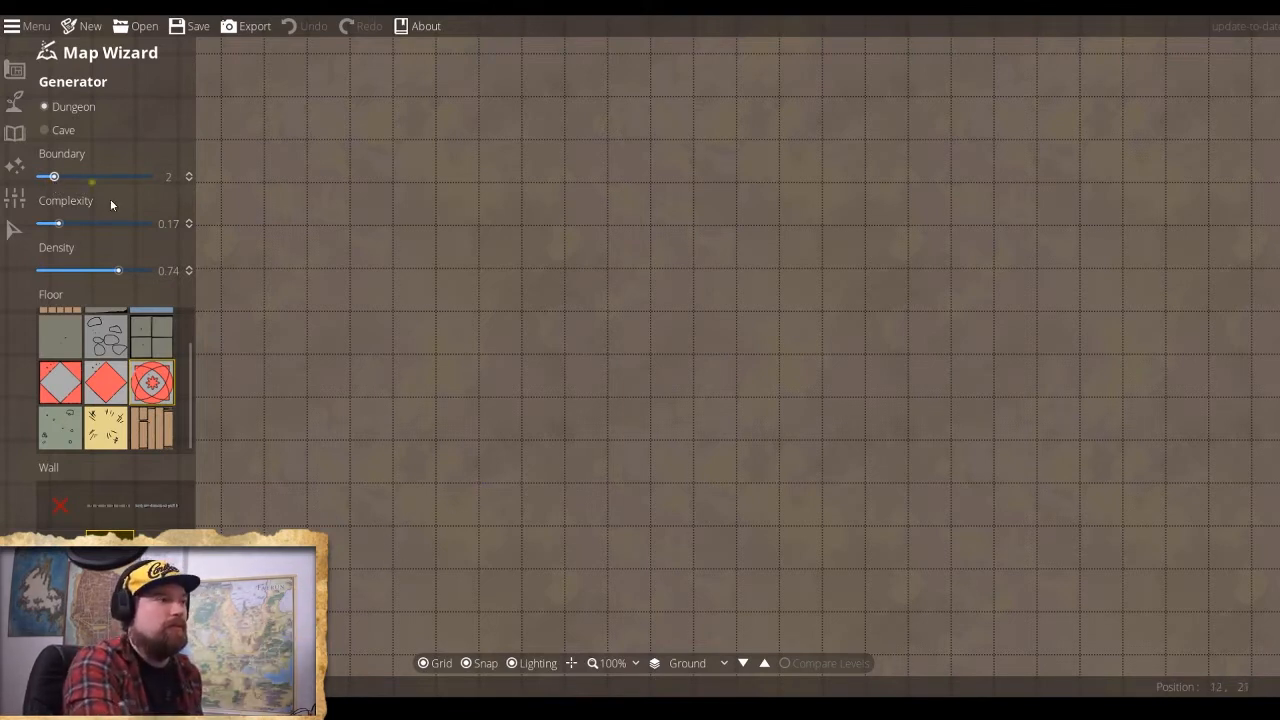
Select the wall style next to Battlements and generate the dungeon with the red circular-pattern floor.
mouse_move(100, 491)
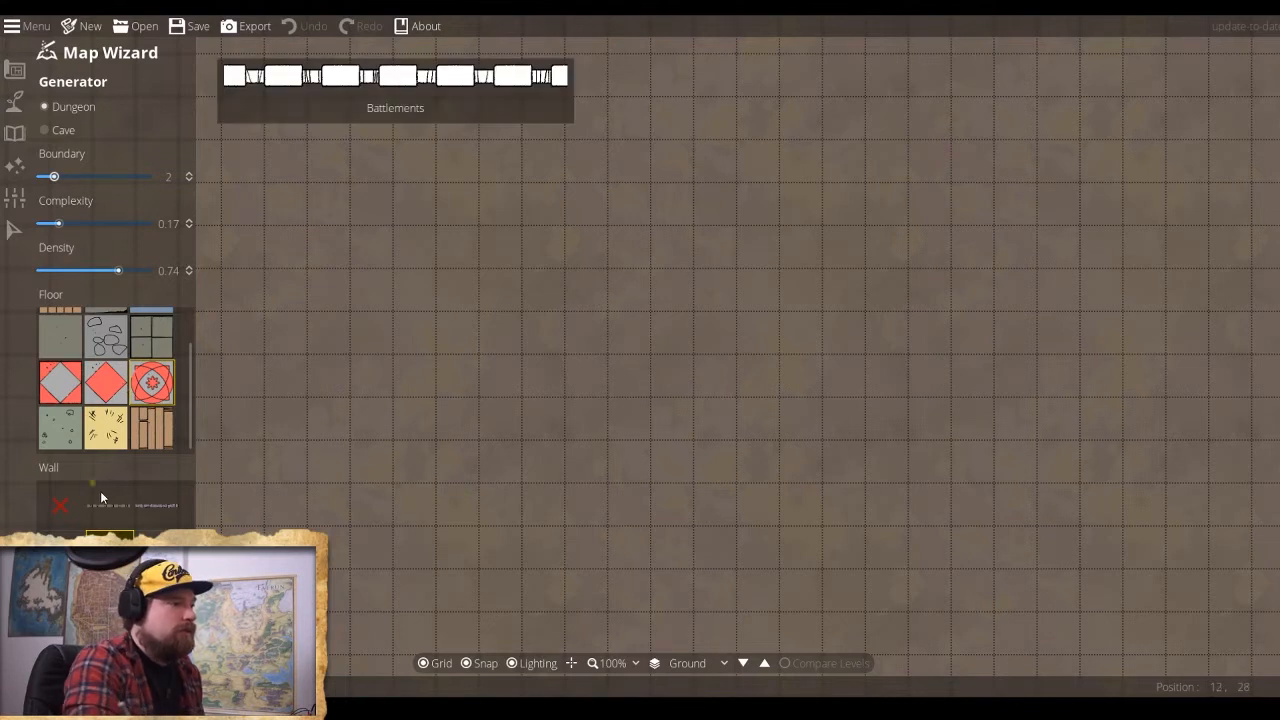
left_click(155, 505)
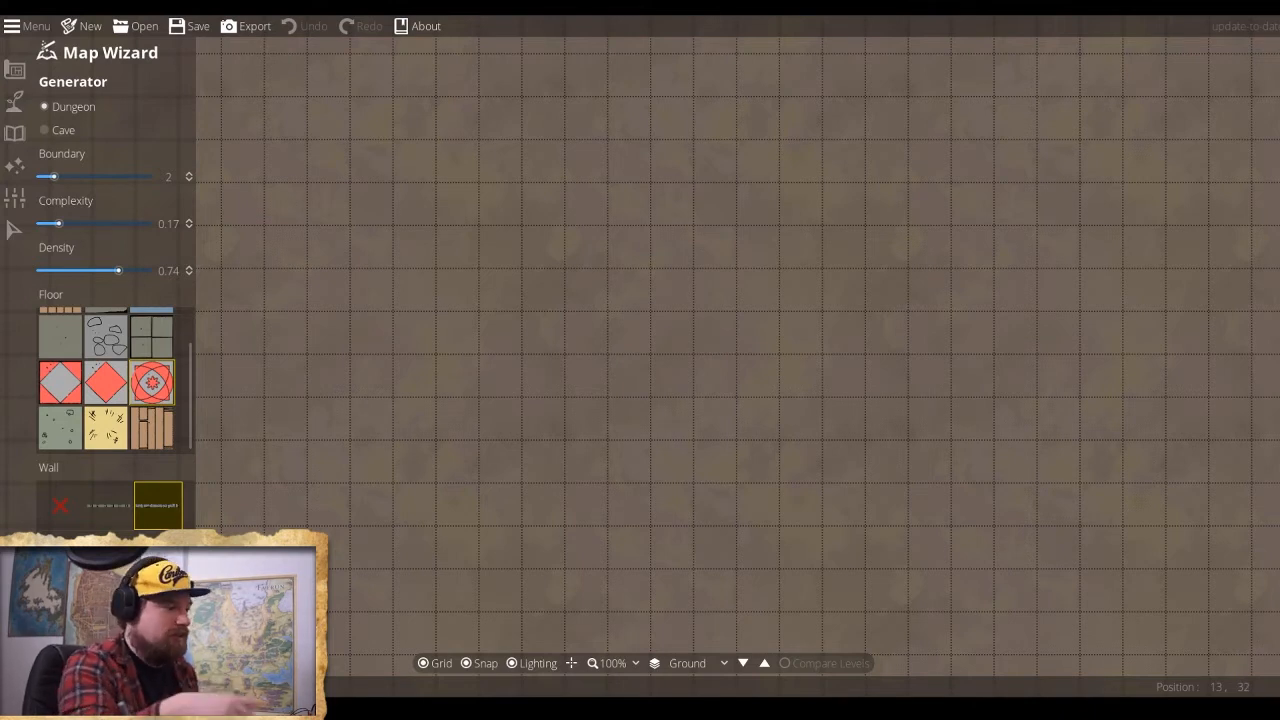
left_click(98, 588)
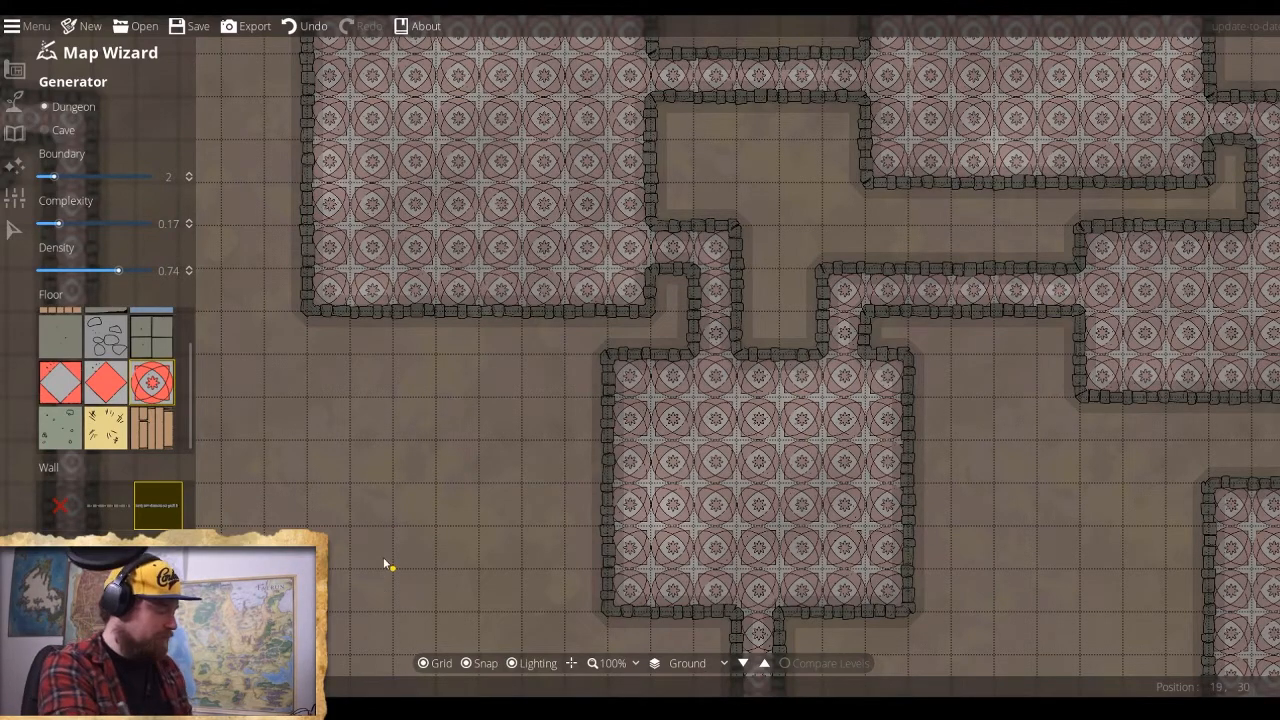
scroll(368, 593, "down", 5)
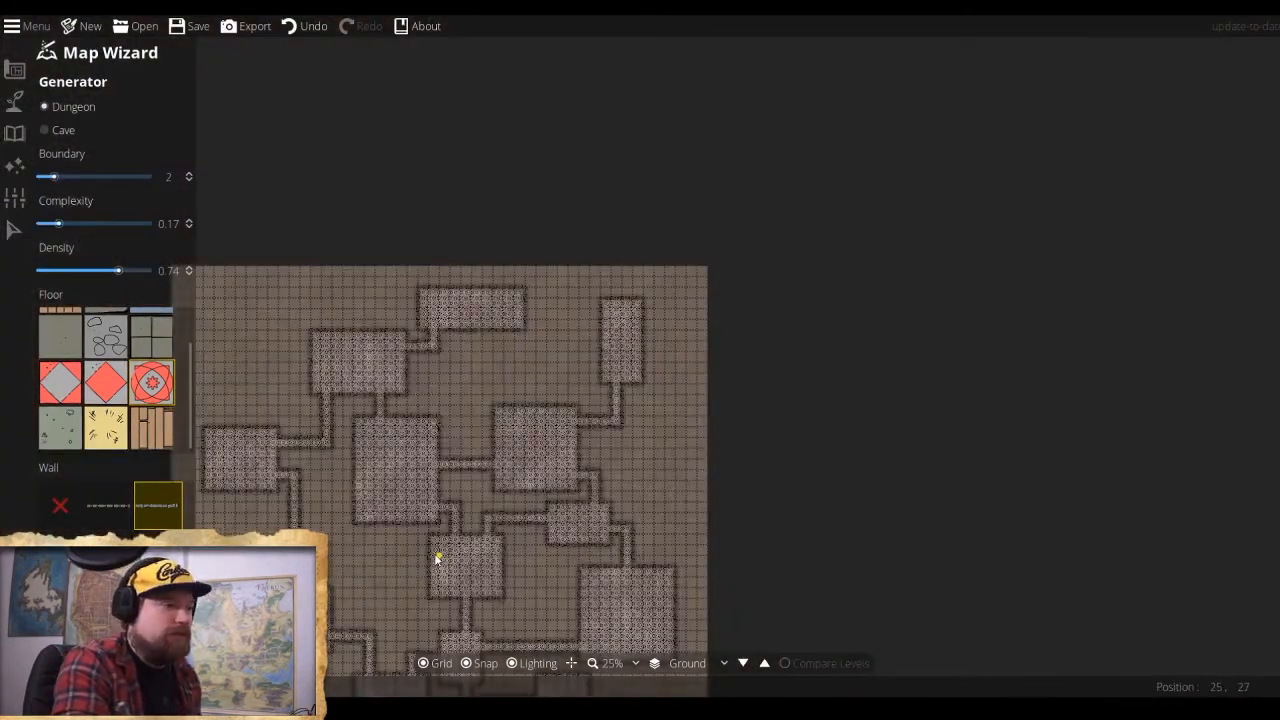
left_click_drag(437, 557, 481, 434)
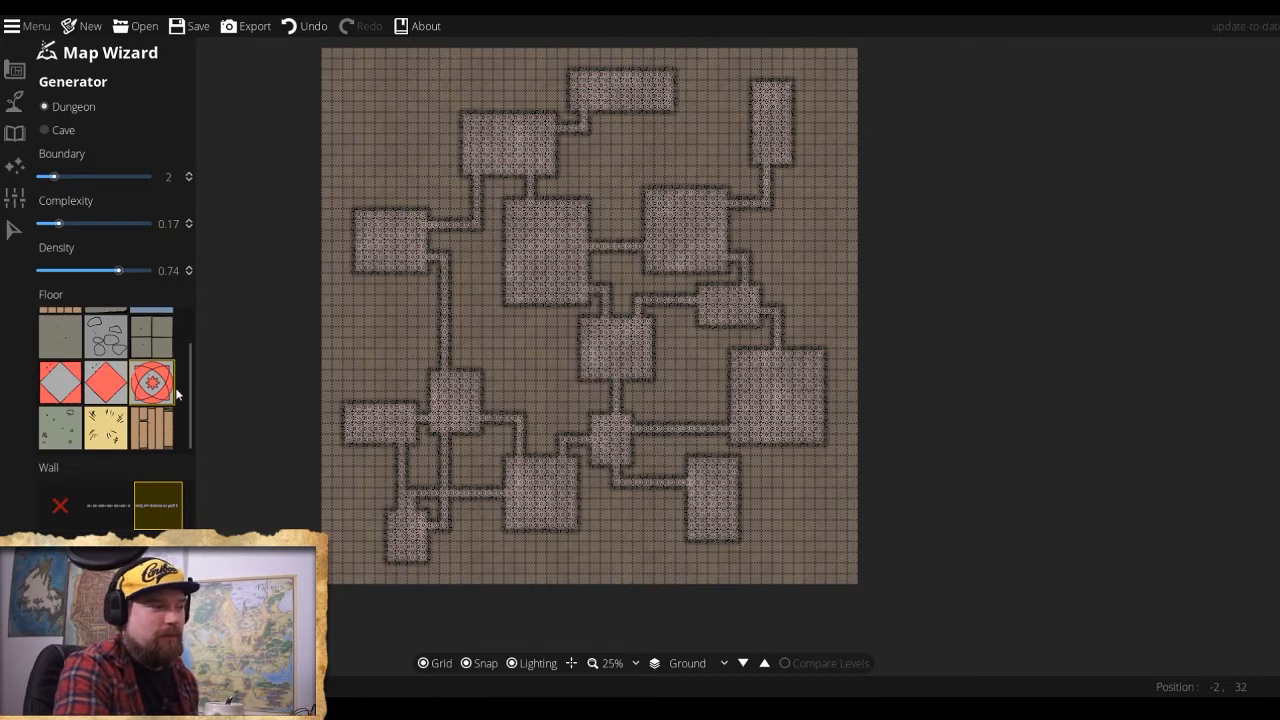
Regenerate the dungeon layout several times with other floors, including the square-tile floor and the plain grey floor.
left_click(110, 391)
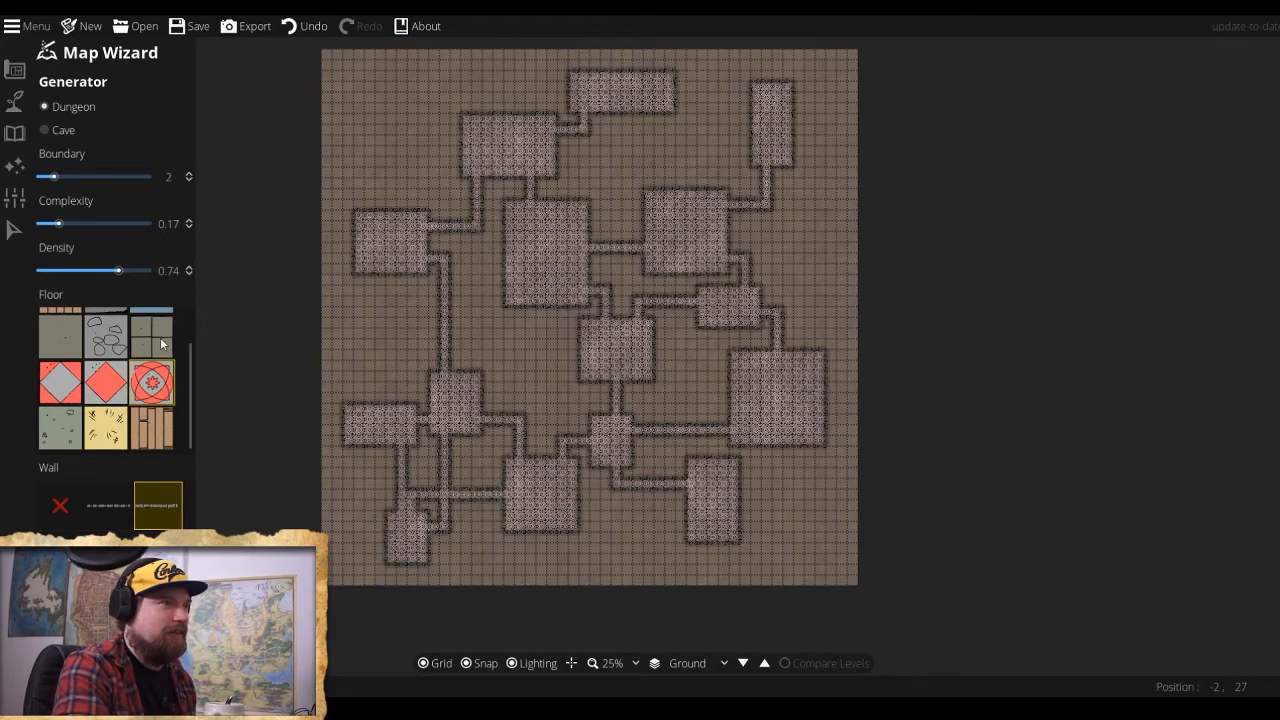
left_click(161, 344)
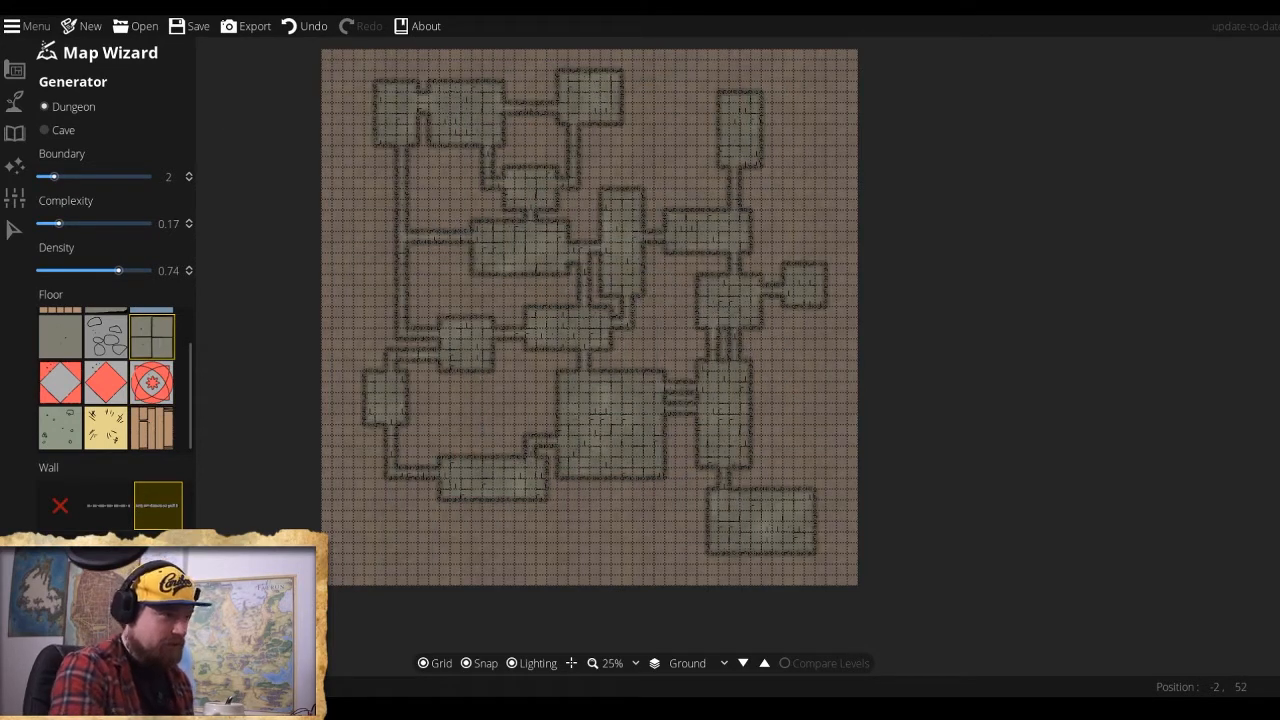
left_click(56, 337)
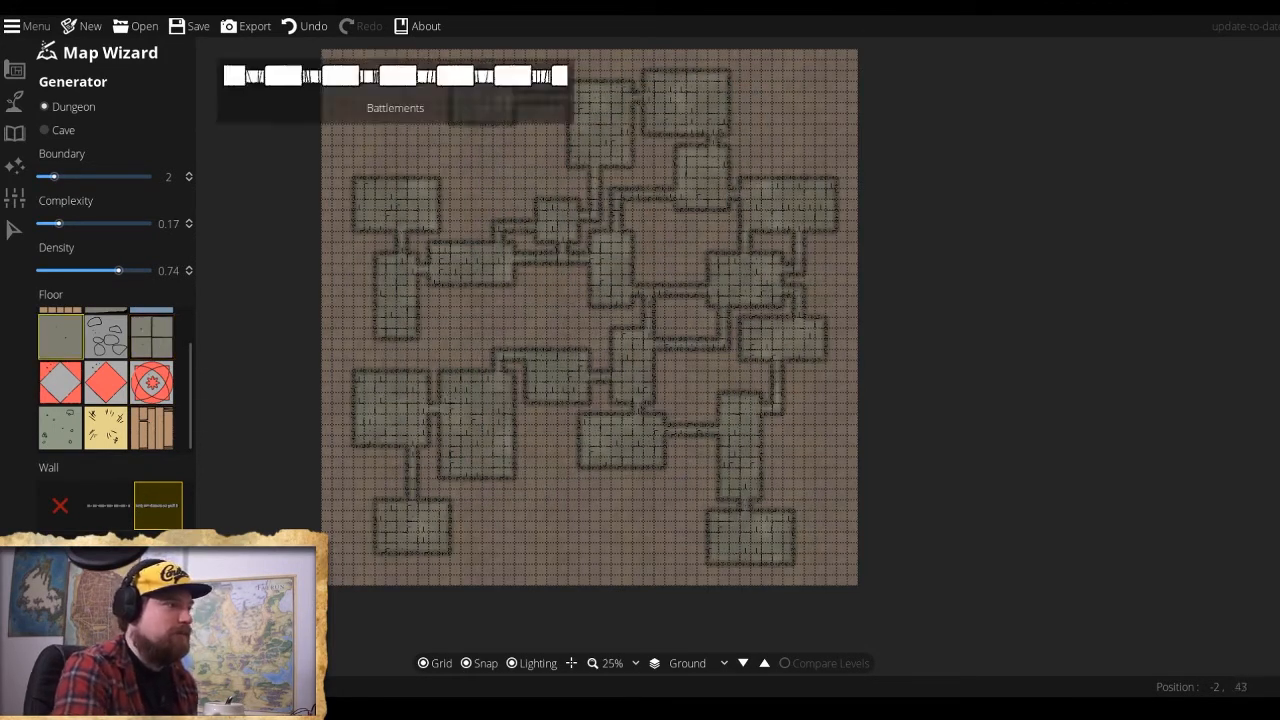
left_click(97, 611)
left_click(99, 430)
left_click(97, 611)
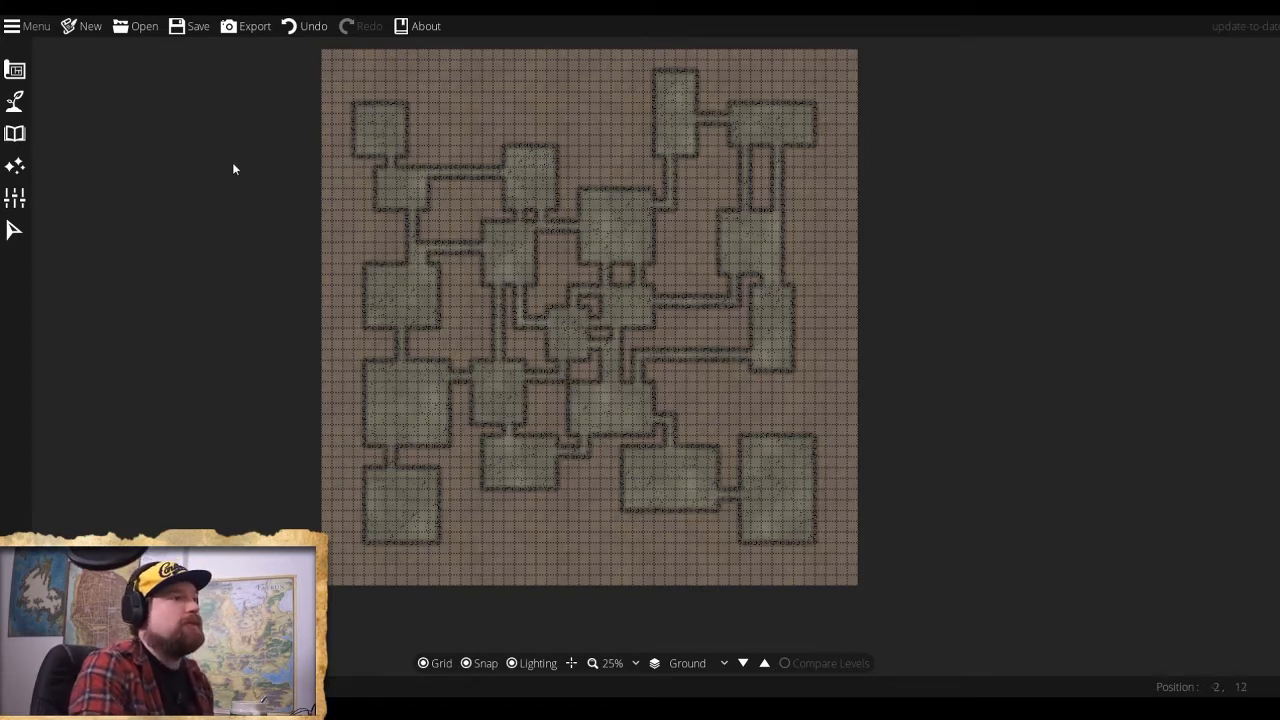
Discard the unsaved dungeon, create a new 50 by 50 tile map and leave the Map Wizard without generating anything.
left_click(91, 29)
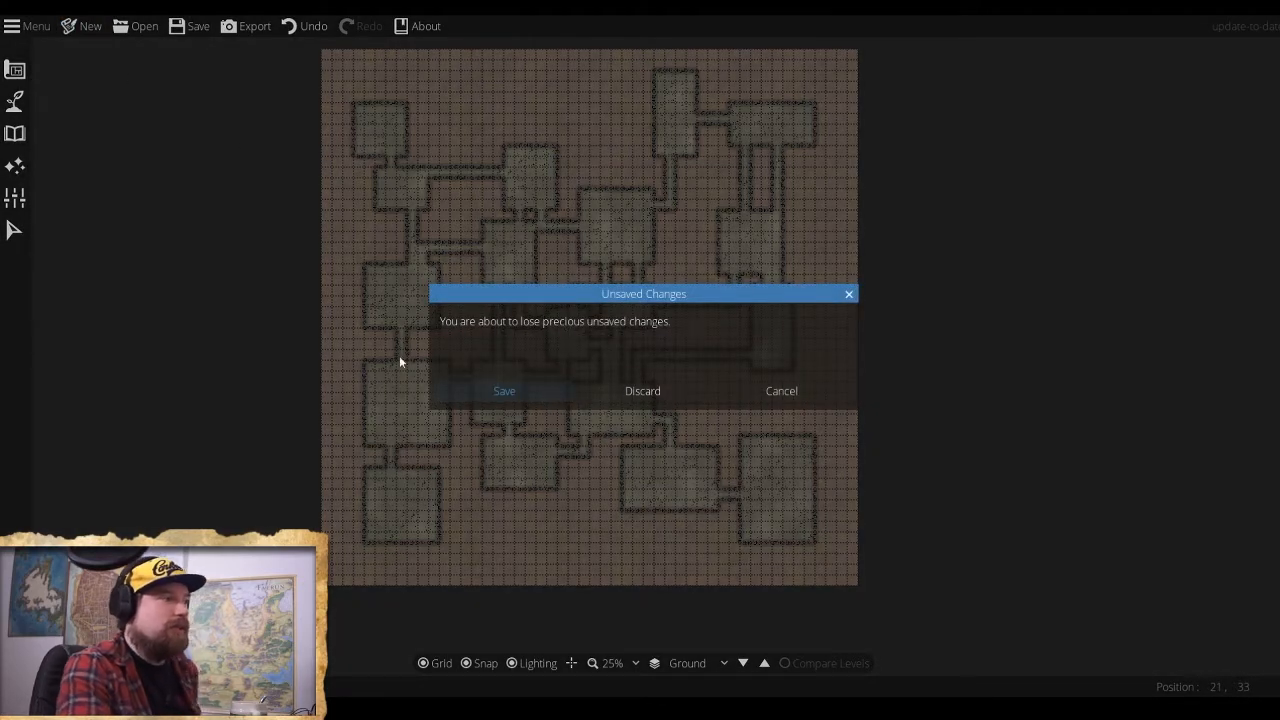
left_click(642, 394)
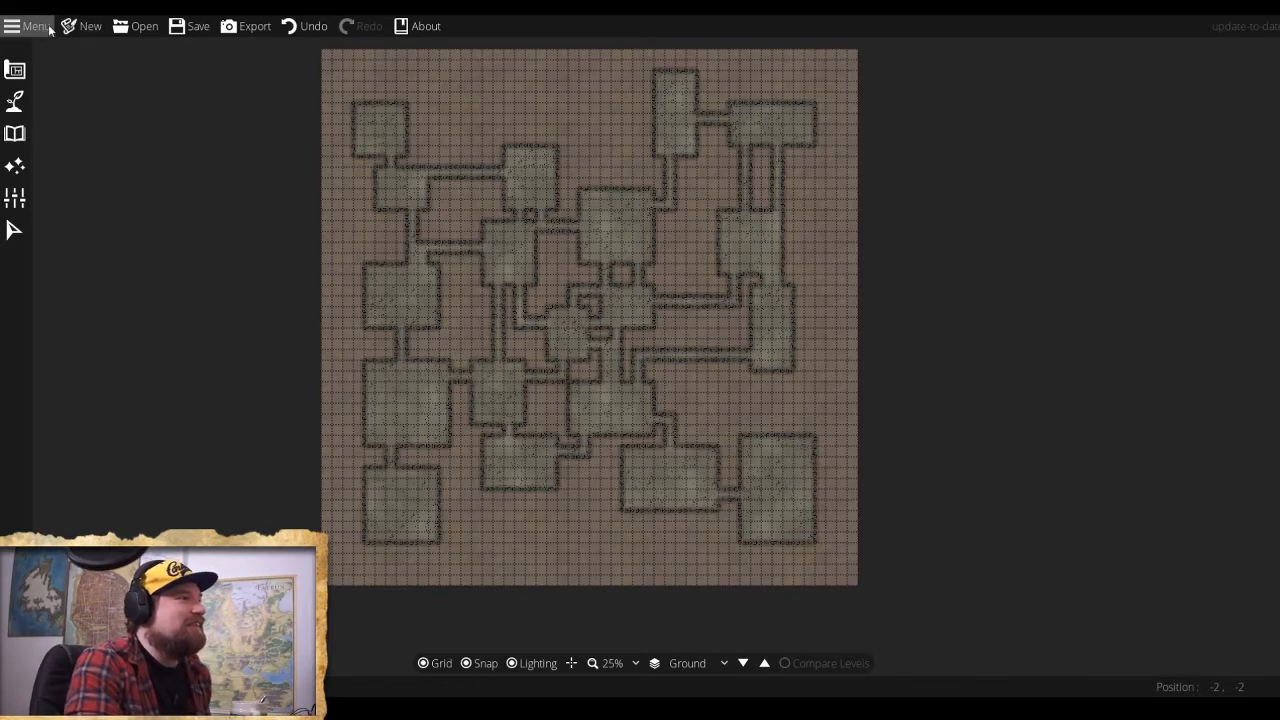
left_click(80, 27)
left_click(666, 398)
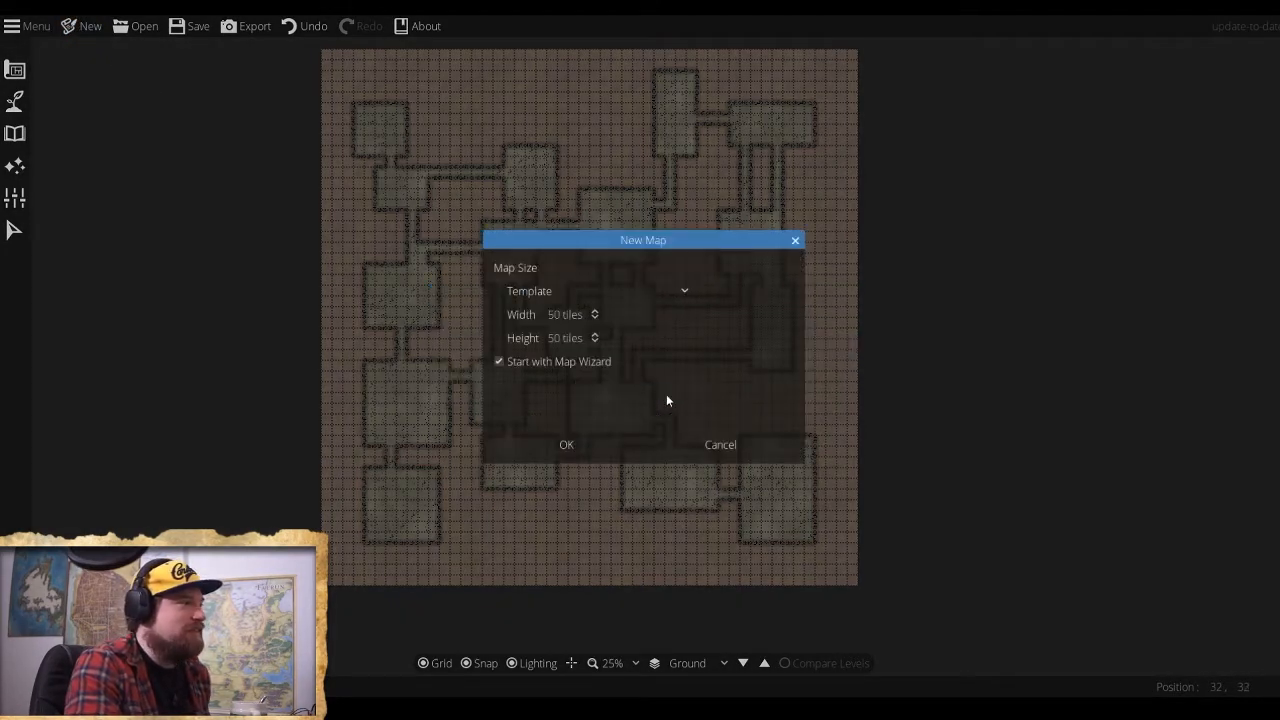
left_click(592, 447)
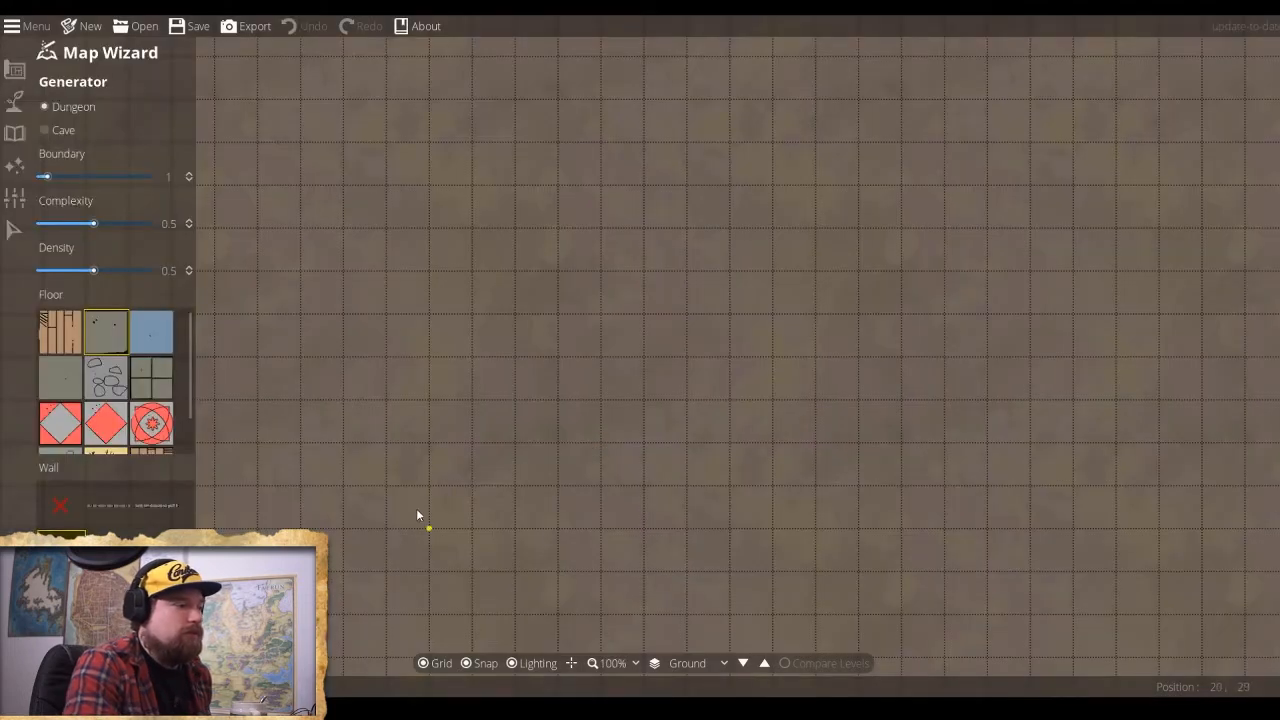
left_click(15, 69)
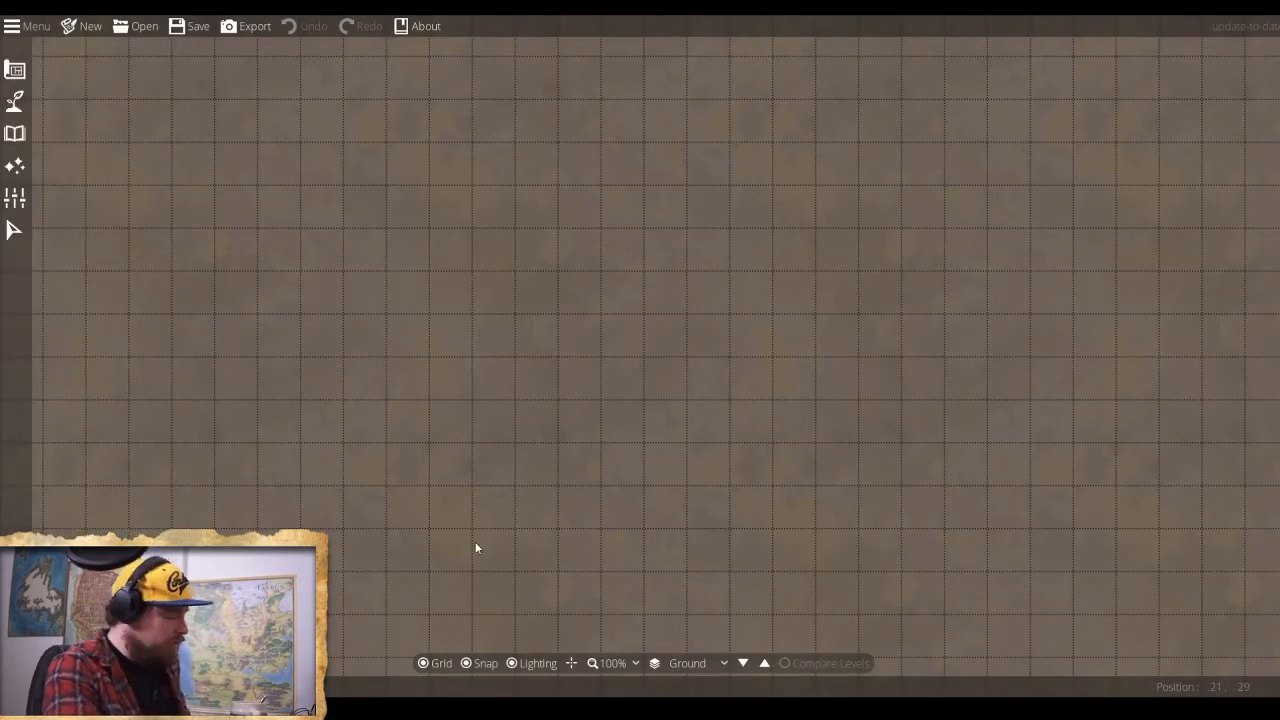
Paint a narrow winding cave passage with the Cave Brush at the second-smallest size, from the map's left edge to its bottom edge.
scroll(432, 599, "down", 5)
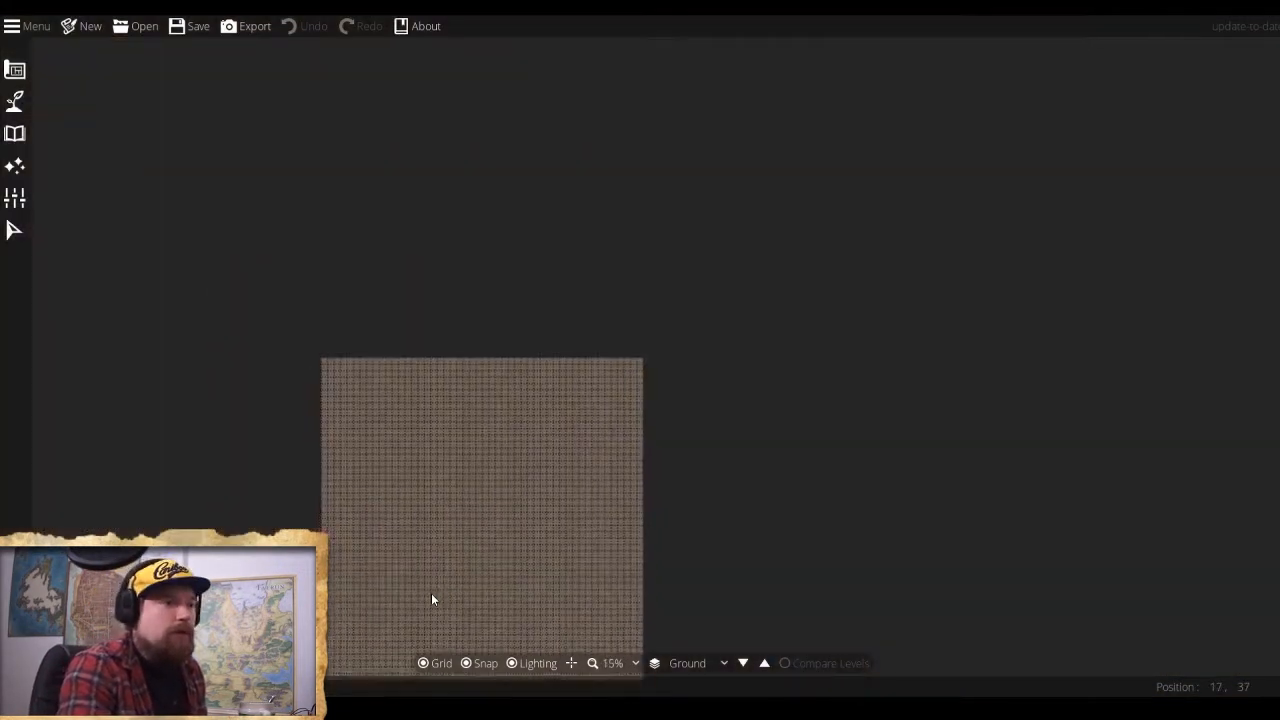
left_click_drag(432, 599, 617, 460)
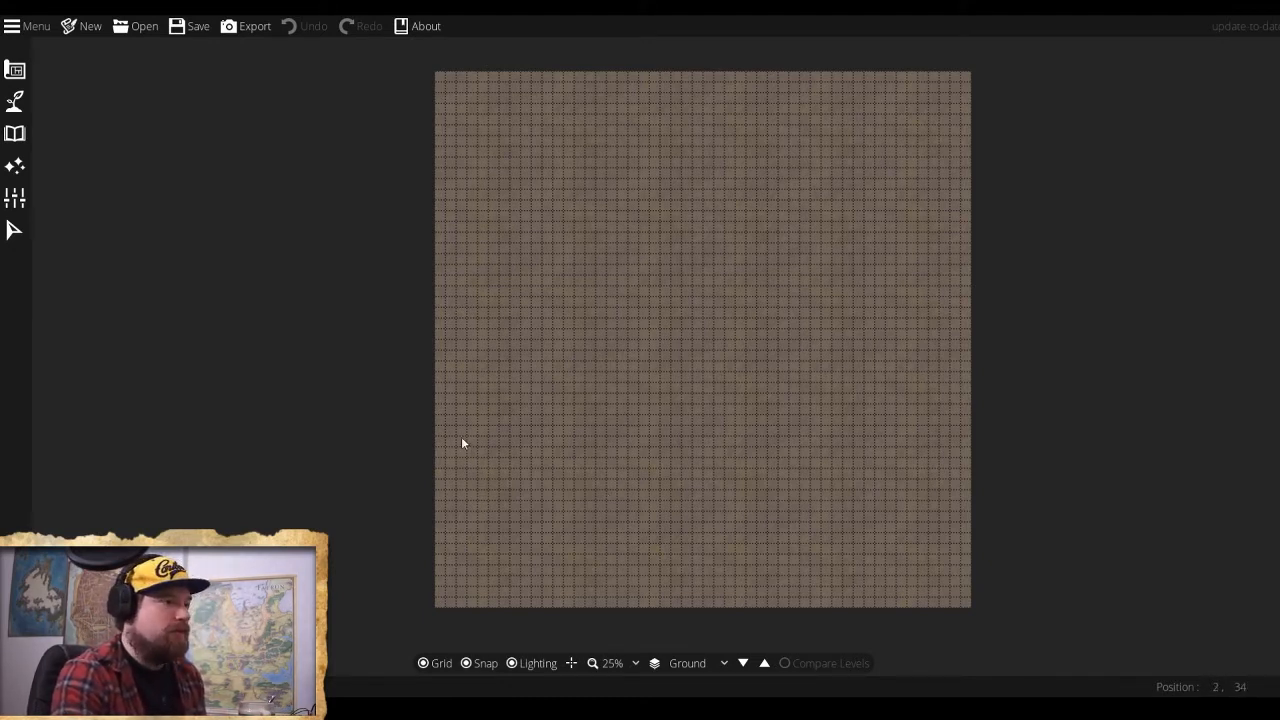
scroll(469, 592, "up", 3)
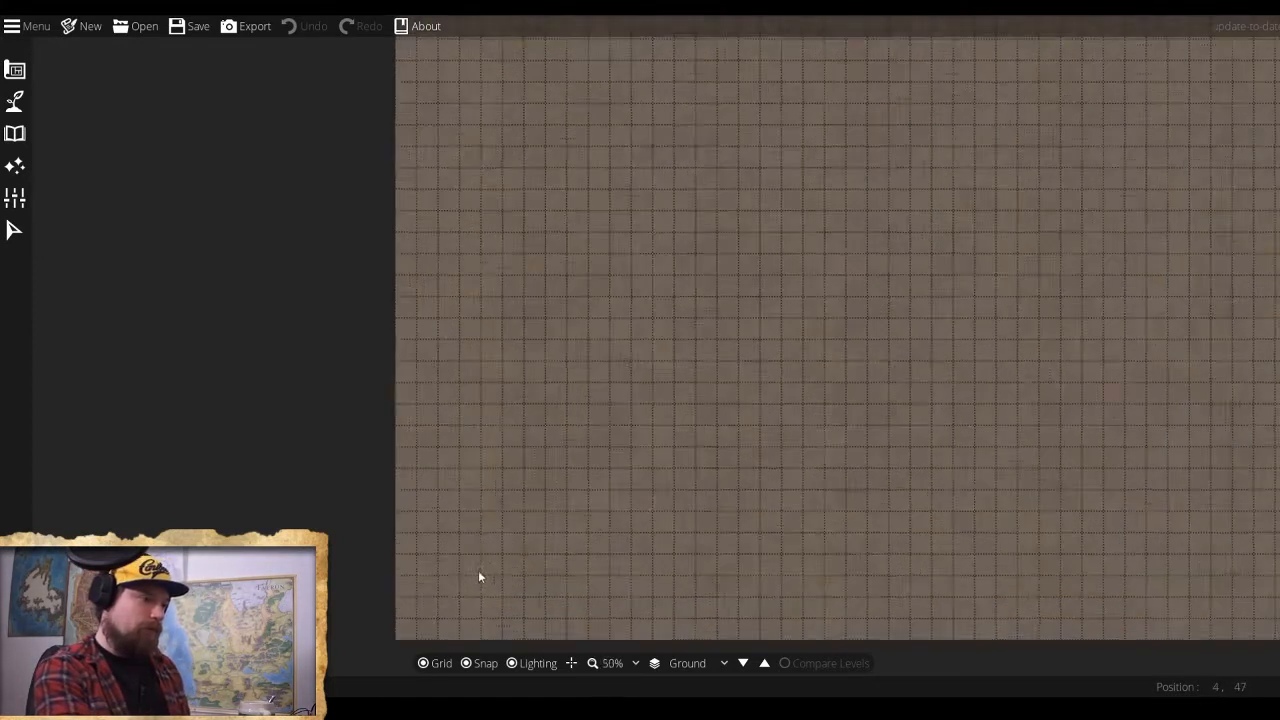
left_click_drag(497, 568, 493, 496)
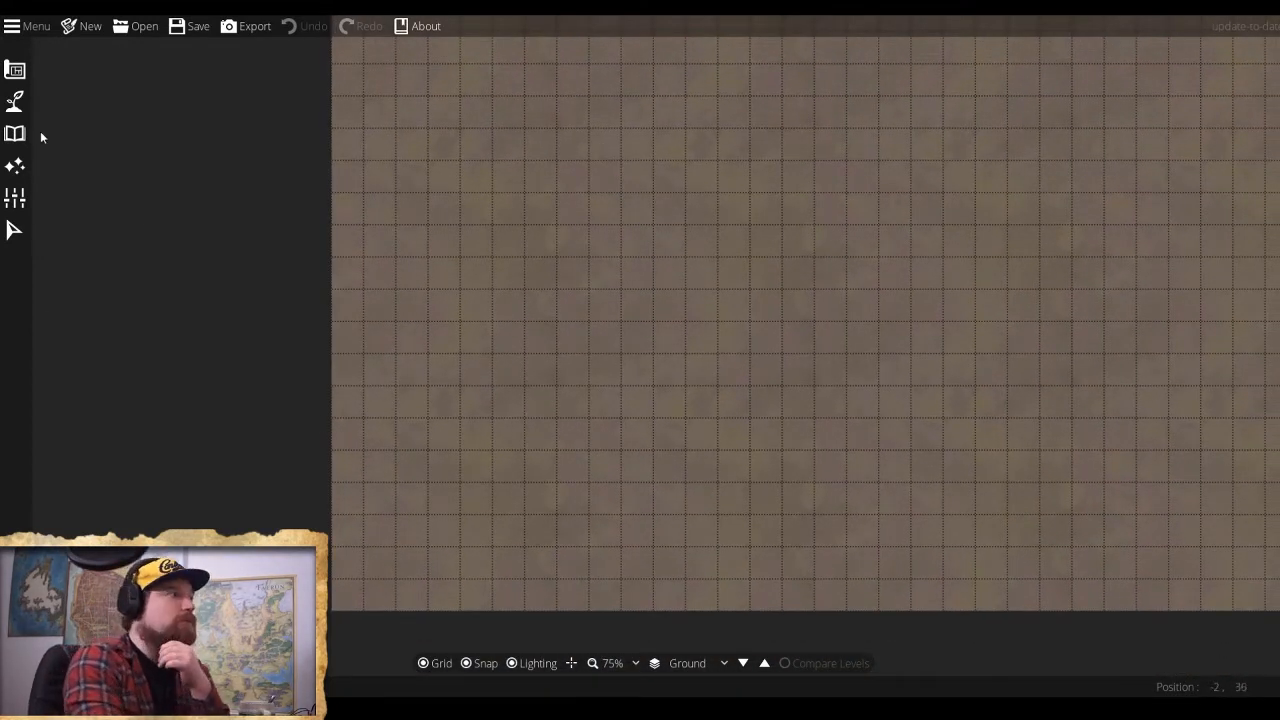
left_click(14, 101)
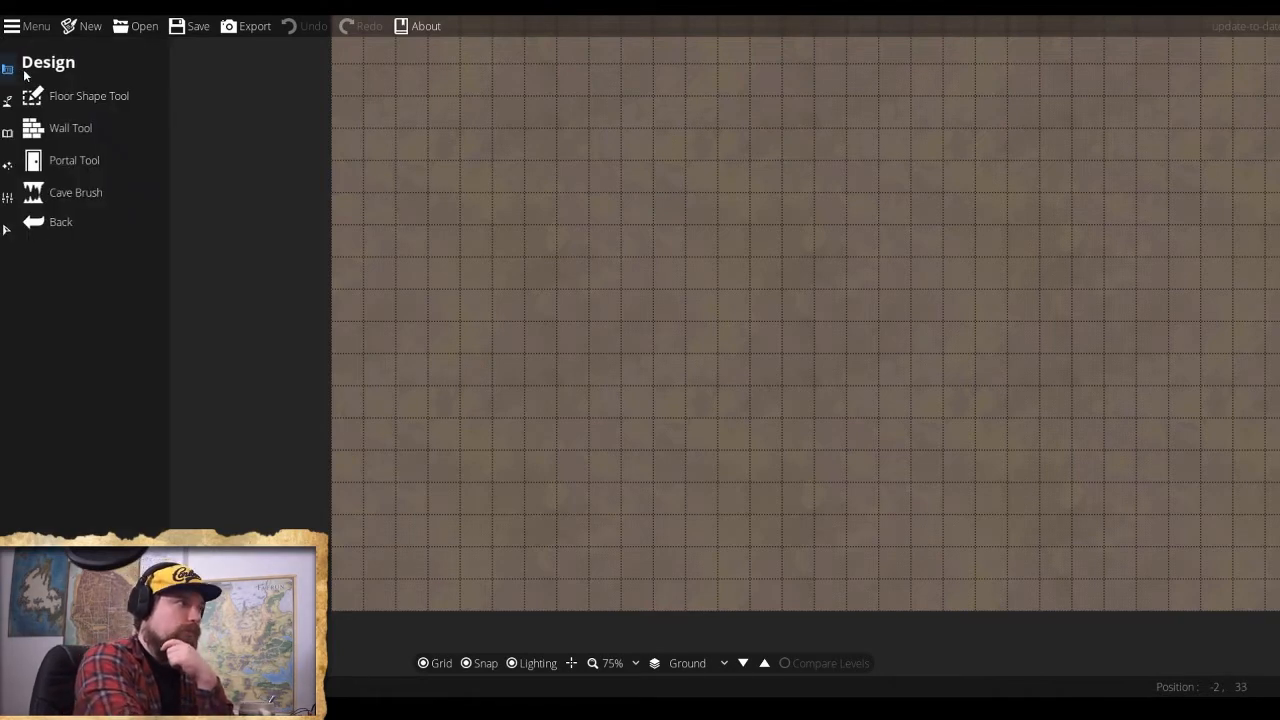
left_click(102, 192)
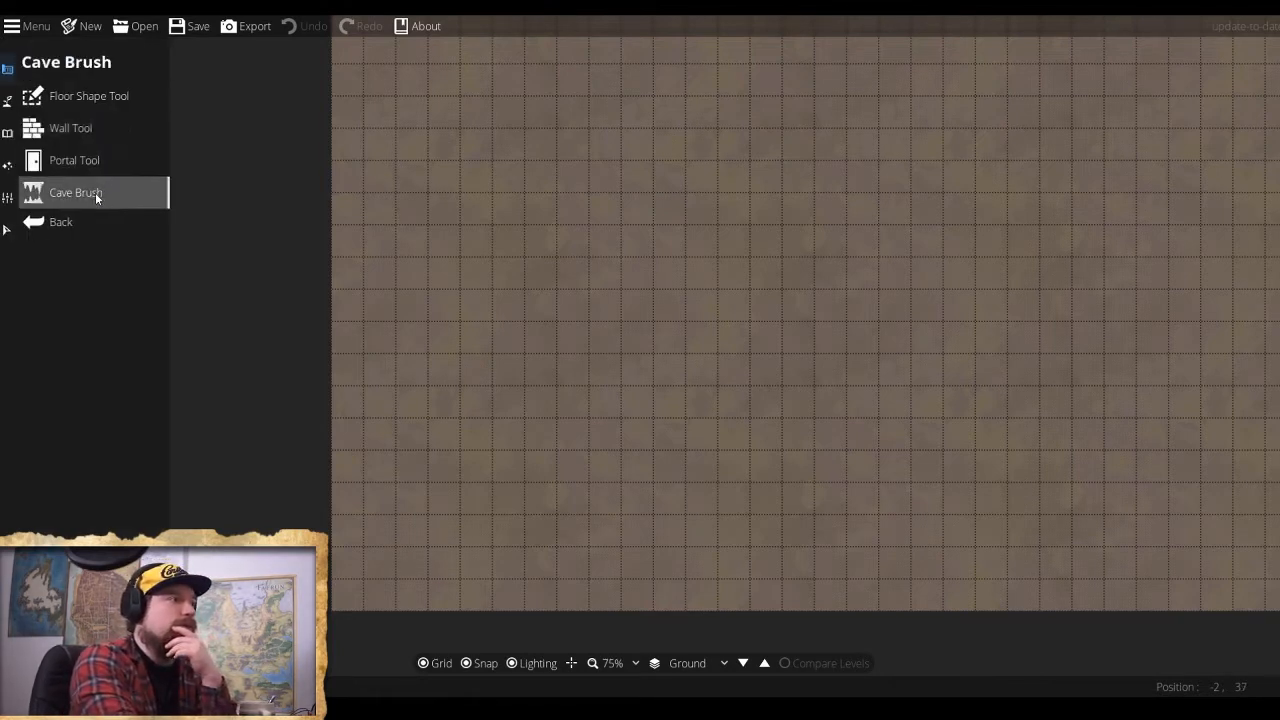
left_click(50, 197)
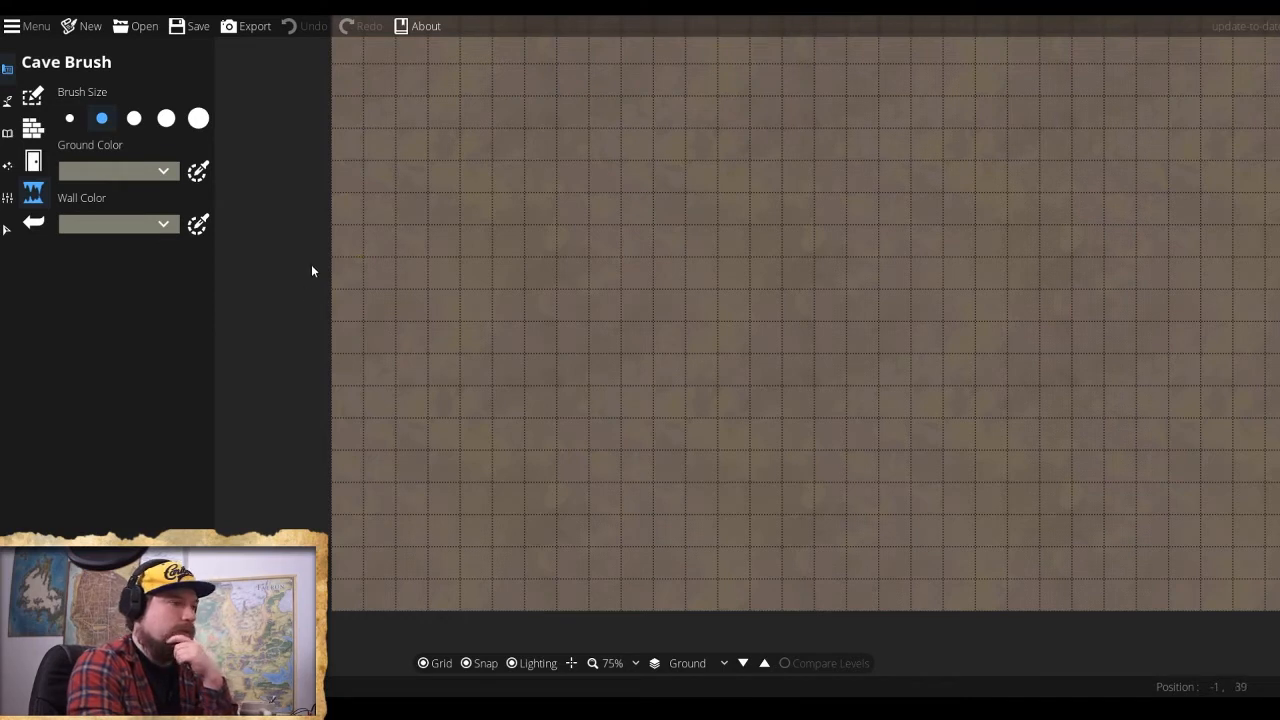
mouse_move(380, 287)
left_mouse_down()
mouse_move(596, 452)
mouse_move(606, 469)
mouse_move(588, 525)
mouse_move(610, 550)
mouse_move(691, 567)
mouse_move(730, 632)
left_mouse_up()
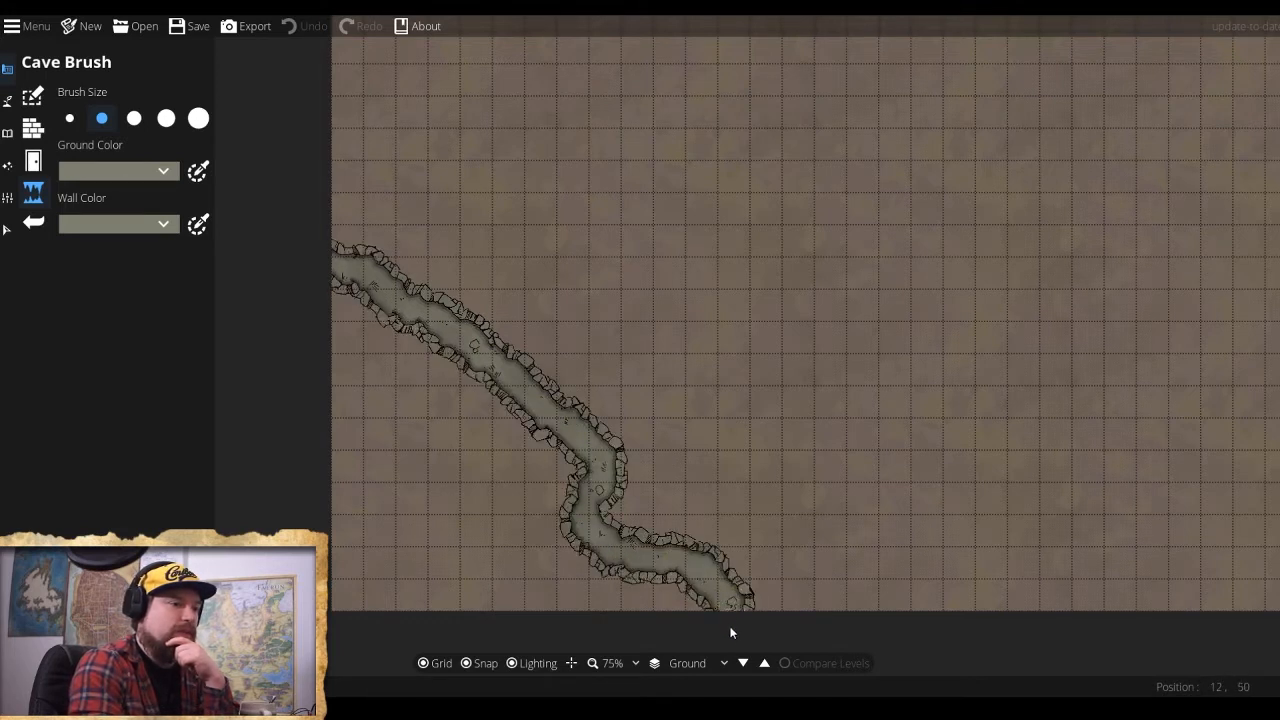
left_click_drag(636, 590, 636, 590)
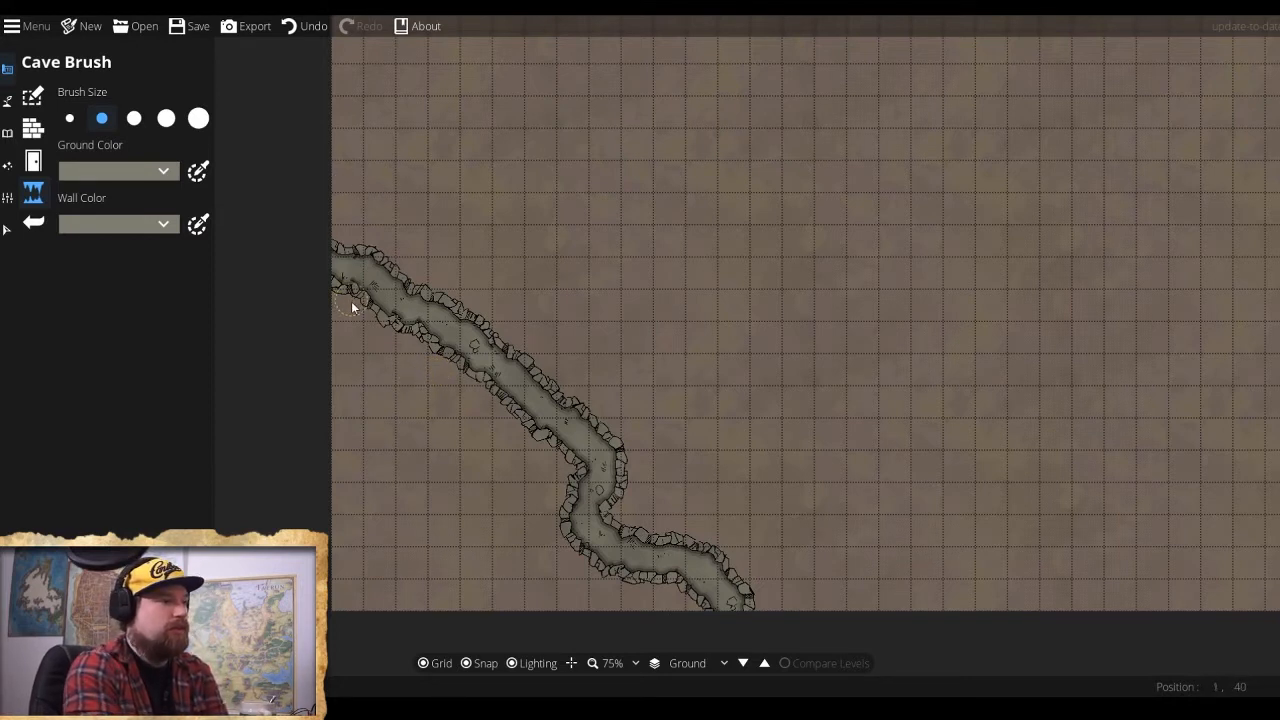
Paint a wide cave passage down the map's left edge with the largest Cave Brush size, joining the narrow passage.
left_click(198, 118)
mouse_move(351, 321)
left_mouse_down()
mouse_move(331, 318)
mouse_move(357, 466)
mouse_move(340, 637)
left_mouse_up()
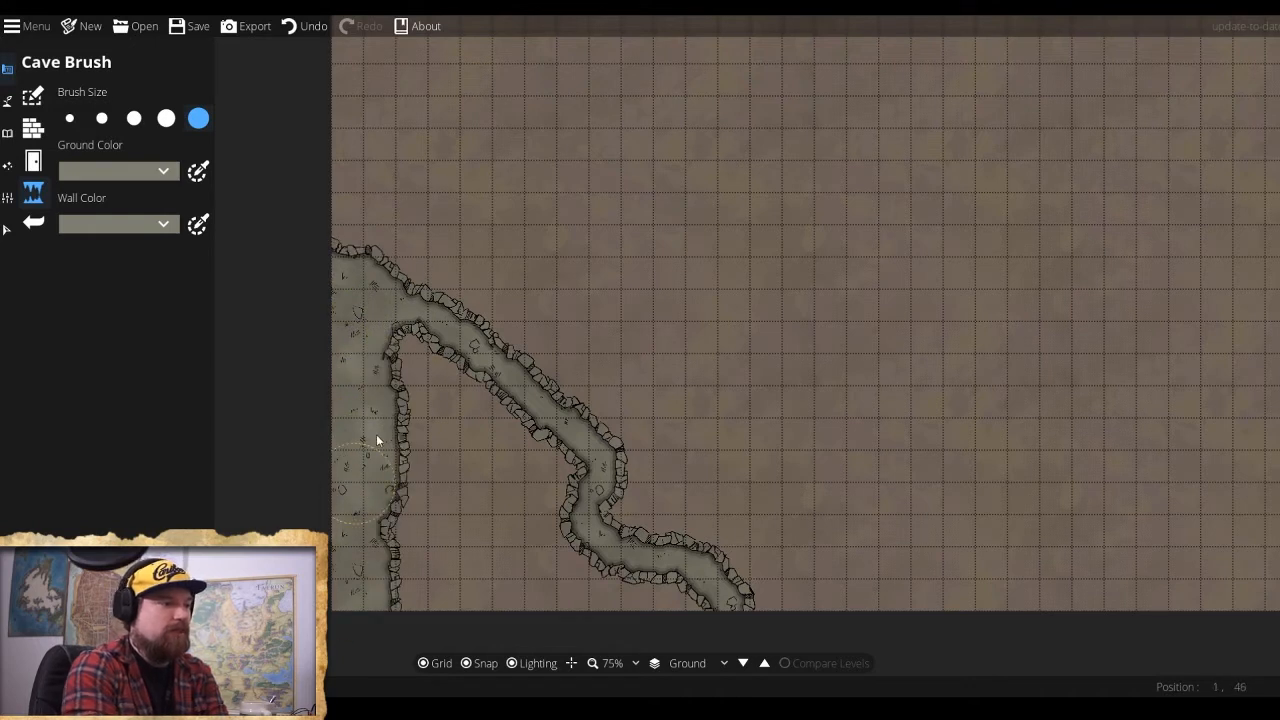
Fill the gap between the two cave passages using the largest Cave Brush, and paint a small alcove into the upper cave wall with the middle size.
mouse_move(389, 380)
left_mouse_down()
mouse_move(469, 430)
mouse_move(492, 432)
mouse_move(481, 413)
mouse_move(545, 495)
mouse_move(552, 487)
mouse_move(529, 514)
mouse_move(538, 565)
mouse_move(678, 627)
left_mouse_up()
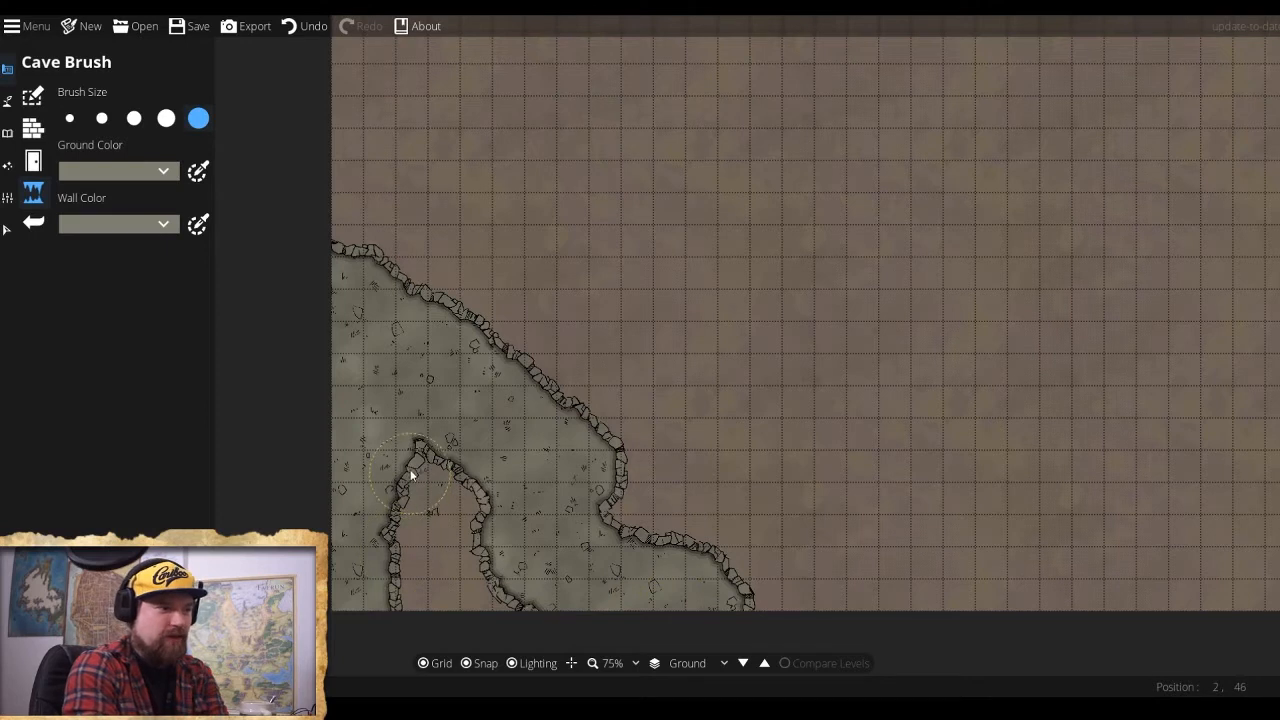
mouse_move(411, 476)
left_mouse_down()
mouse_move(443, 477)
mouse_move(378, 539)
mouse_move(409, 562)
mouse_move(407, 608)
mouse_move(506, 599)
mouse_move(452, 517)
left_mouse_up()
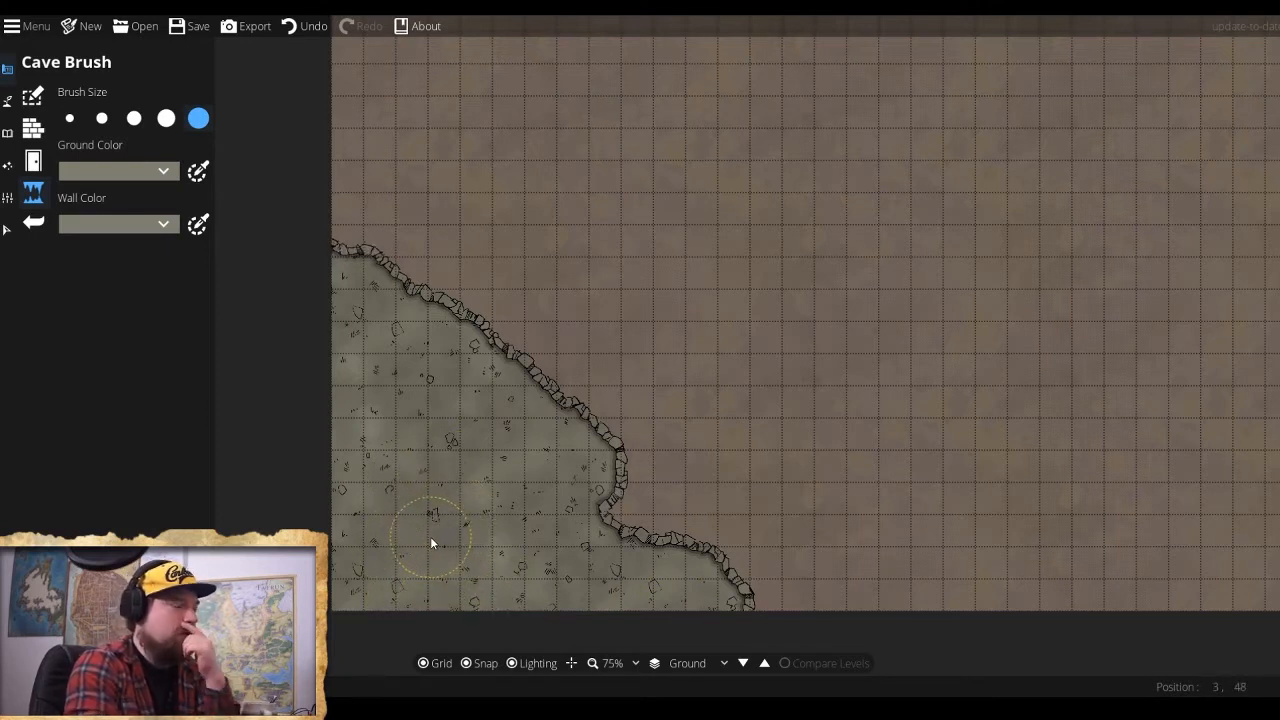
scroll(546, 396, "down", 4)
scroll(547, 396, "up", 3)
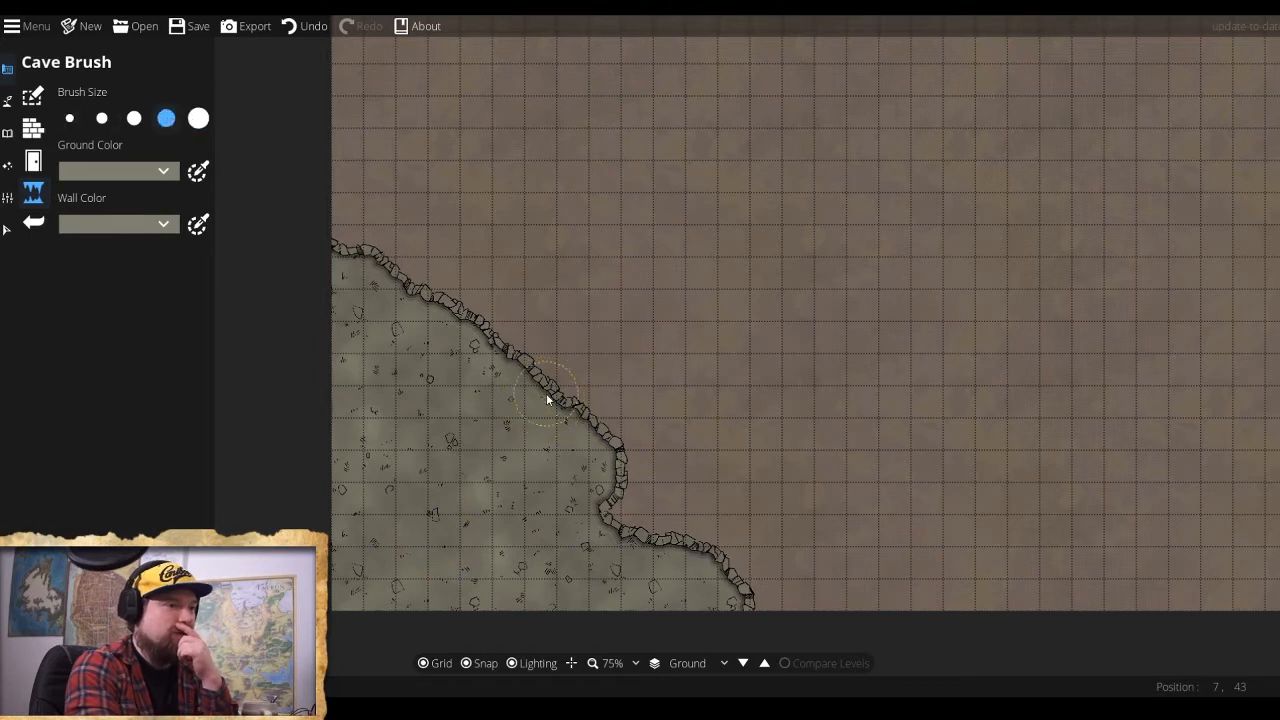
scroll(547, 396, "down", 1)
mouse_move(560, 382)
left_mouse_down()
mouse_move(561, 363)
mouse_move(538, 344)
mouse_move(591, 337)
mouse_move(563, 410)
left_mouse_up()
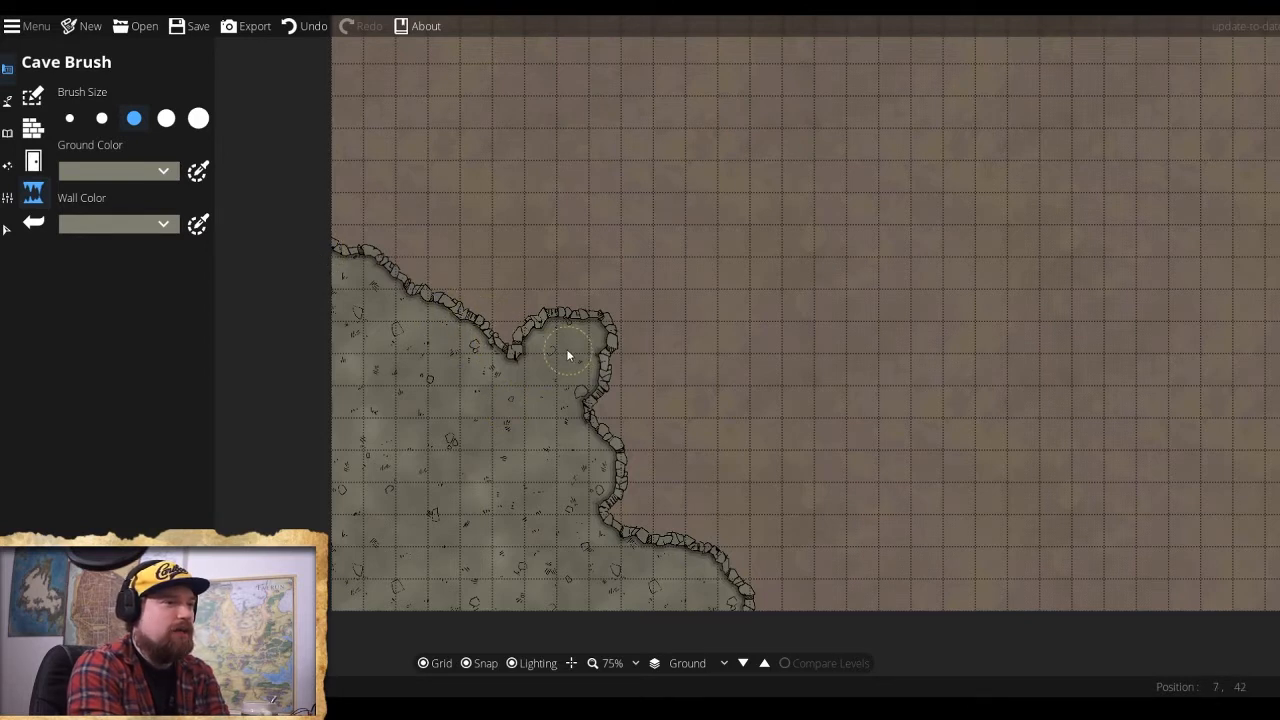
Compare the wall styles of the Wall Tool and choose the fourth style, the one following Concrete.
left_click_drag(563, 355, 450, 442)
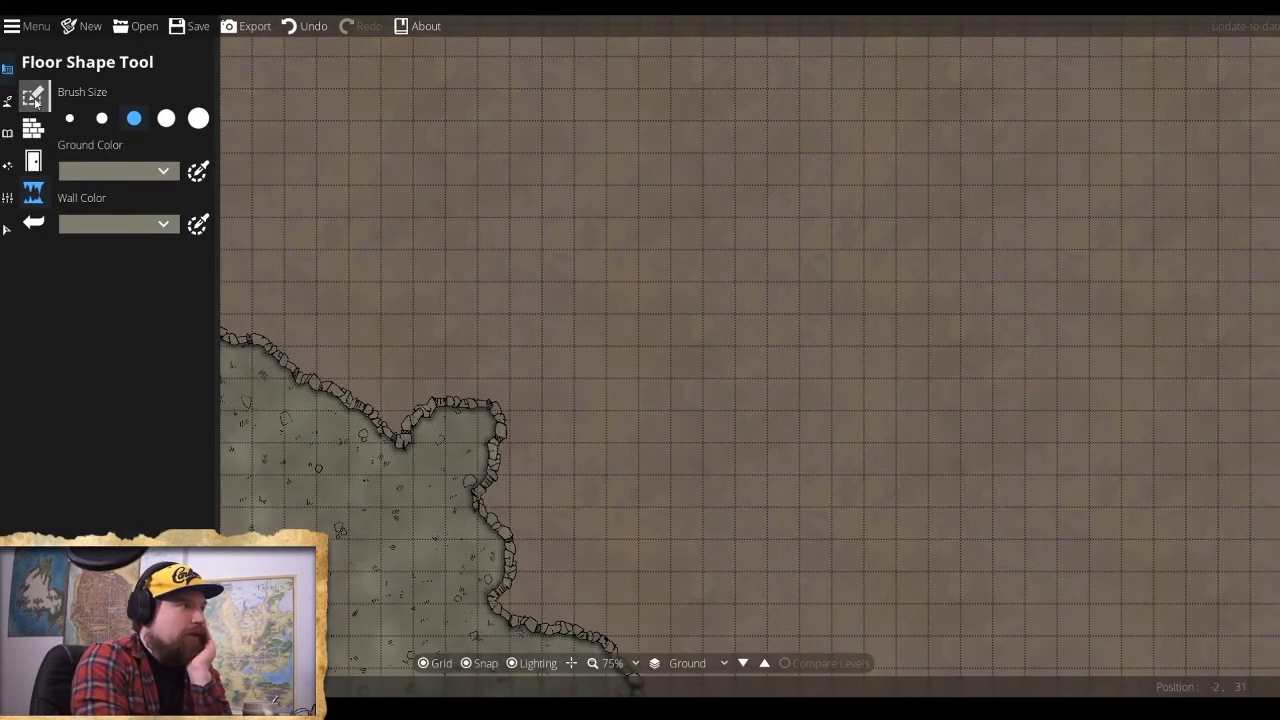
left_click(38, 132)
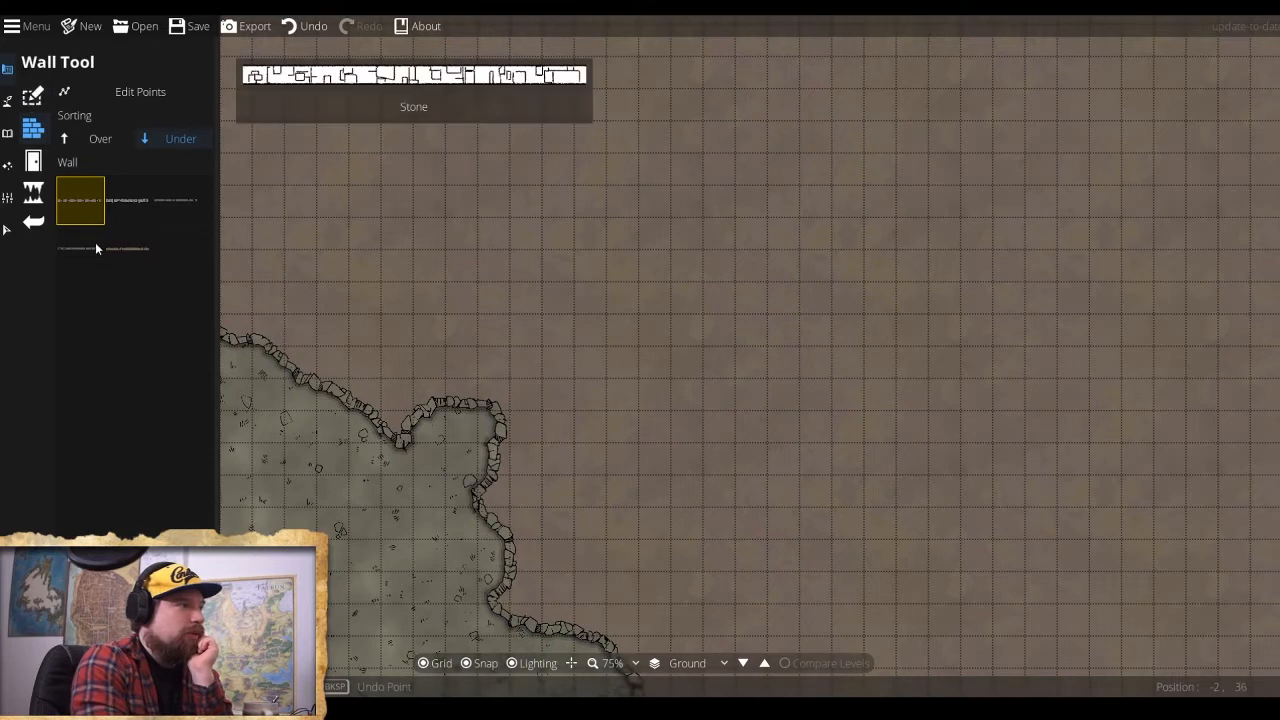
left_click(116, 202)
left_click(177, 204)
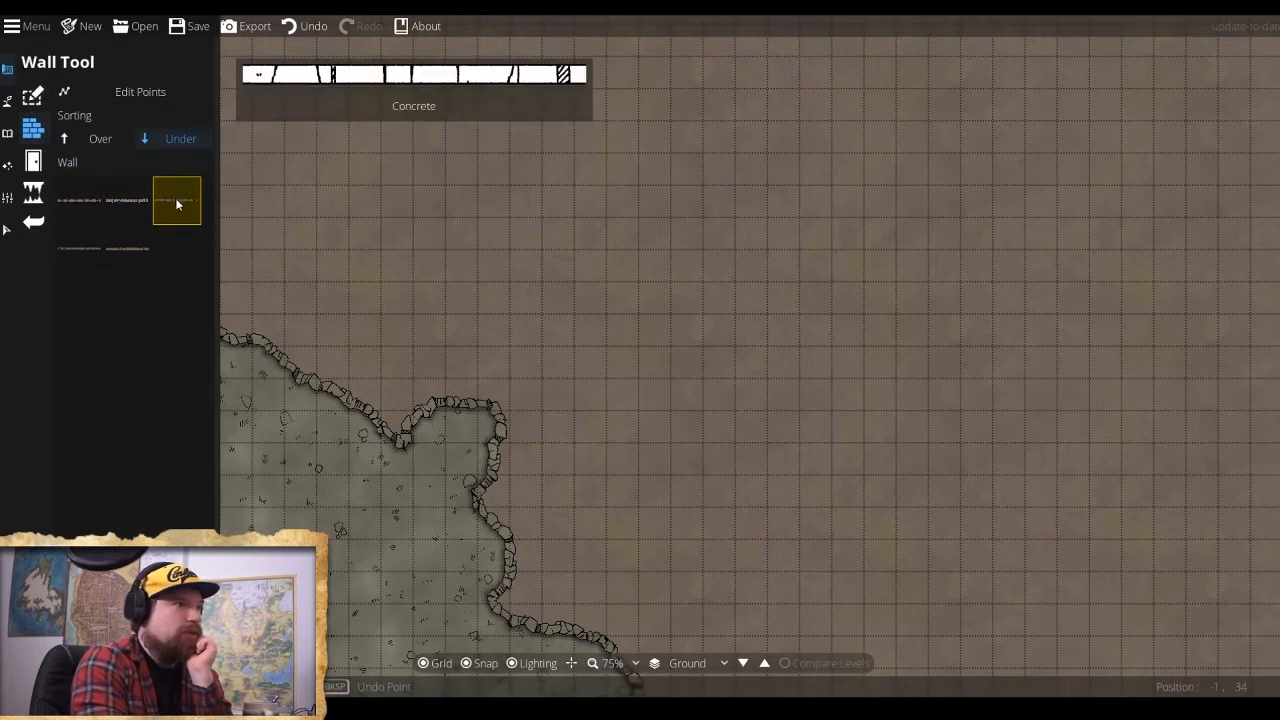
left_click(147, 252)
left_click(73, 256)
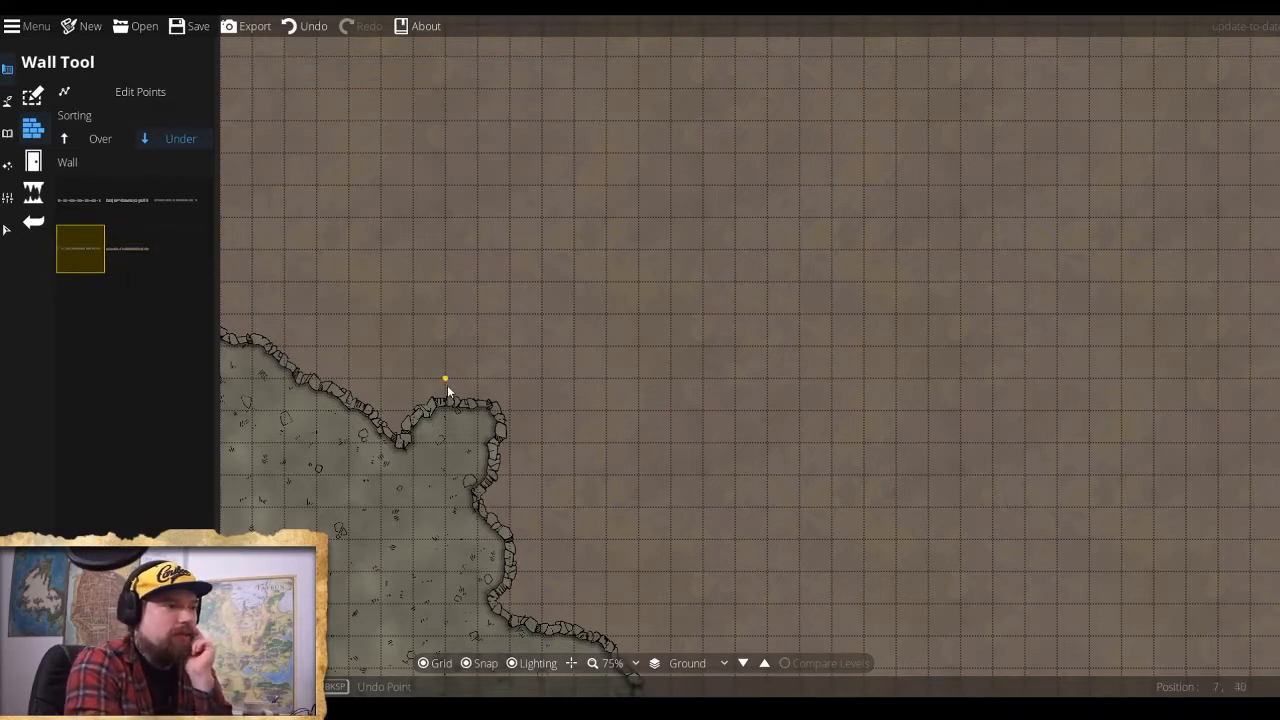
Try to draw a wall by hand from the top of the cave alcove across to the cave's upper wall.
left_click(445, 410)
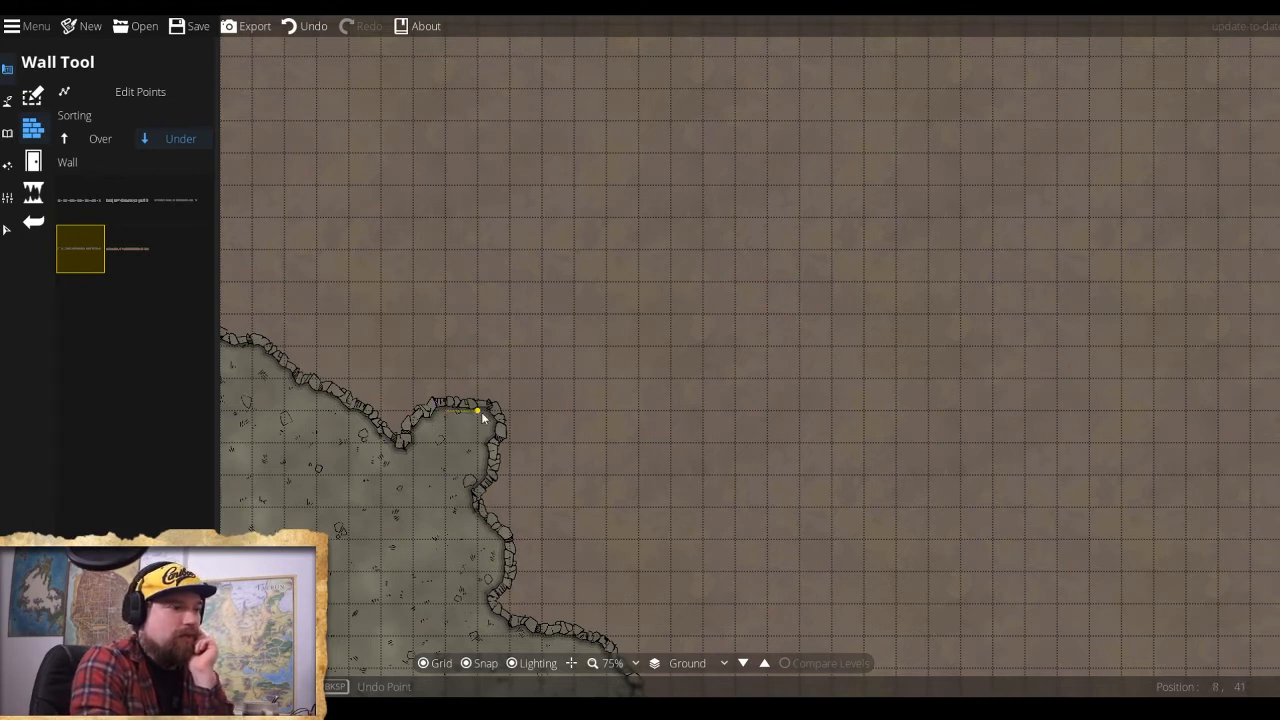
left_click(476, 405)
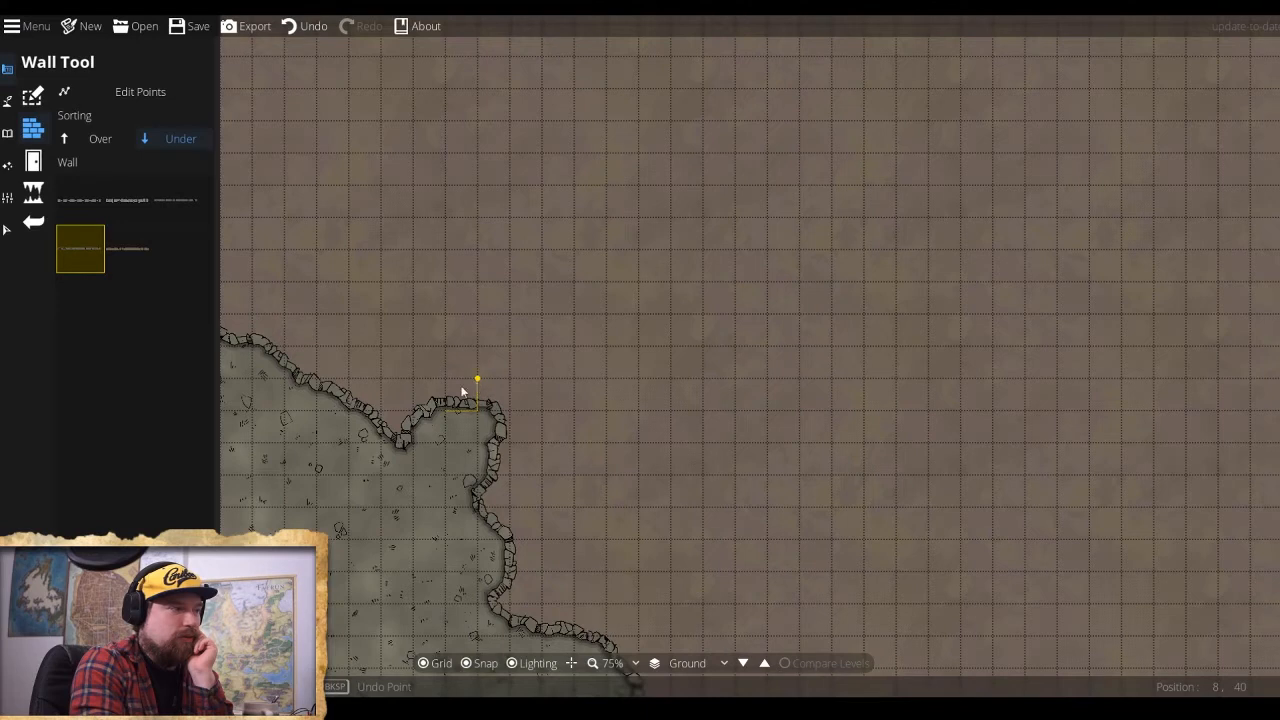
left_click(313, 379)
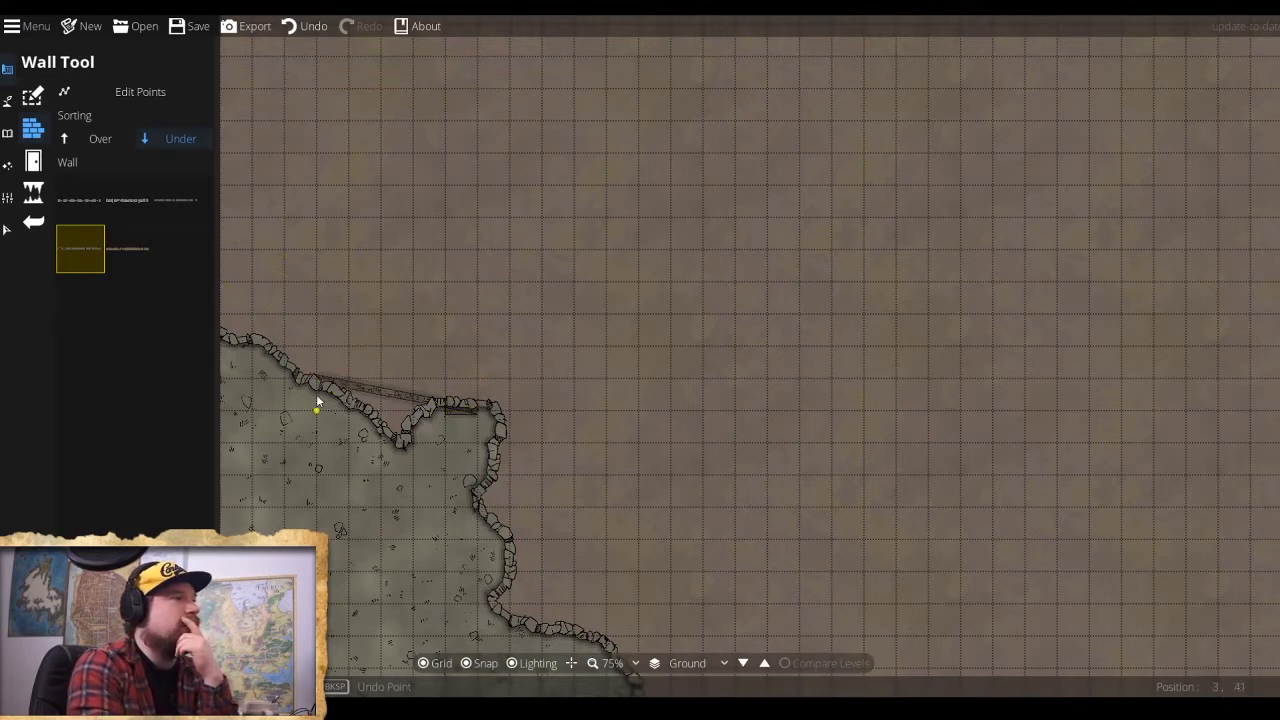
Undo the hand-drawn wall and add a 1 by 2 tile floor corridor north of the alcove, using the fourth wall style in the Floor Shape Tool.
left_click(37, 100)
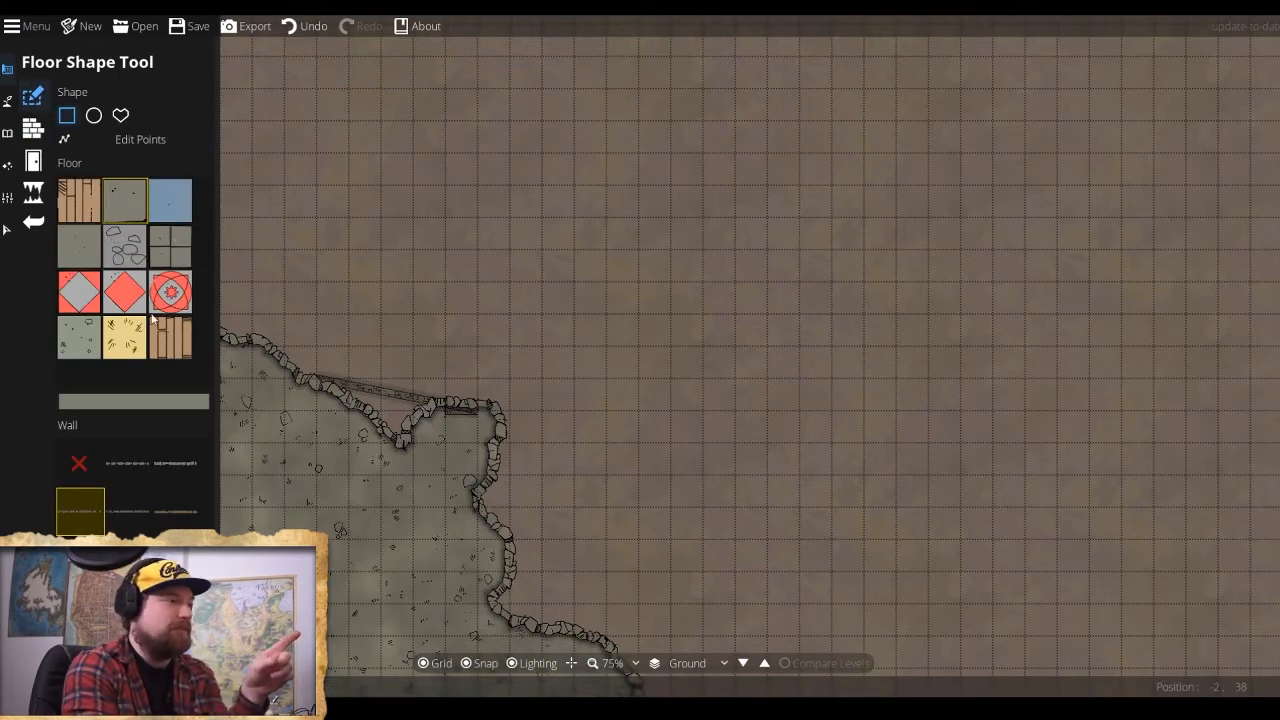
mouse_move(76, 521)
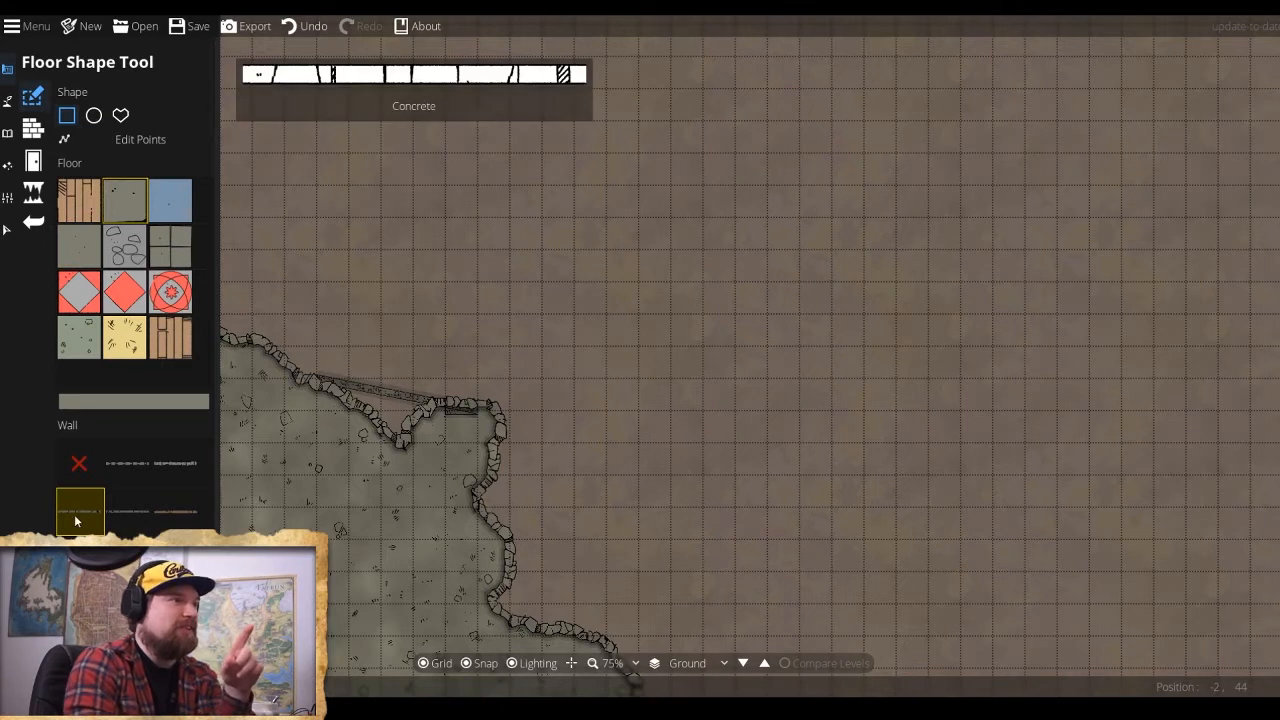
left_click(127, 523)
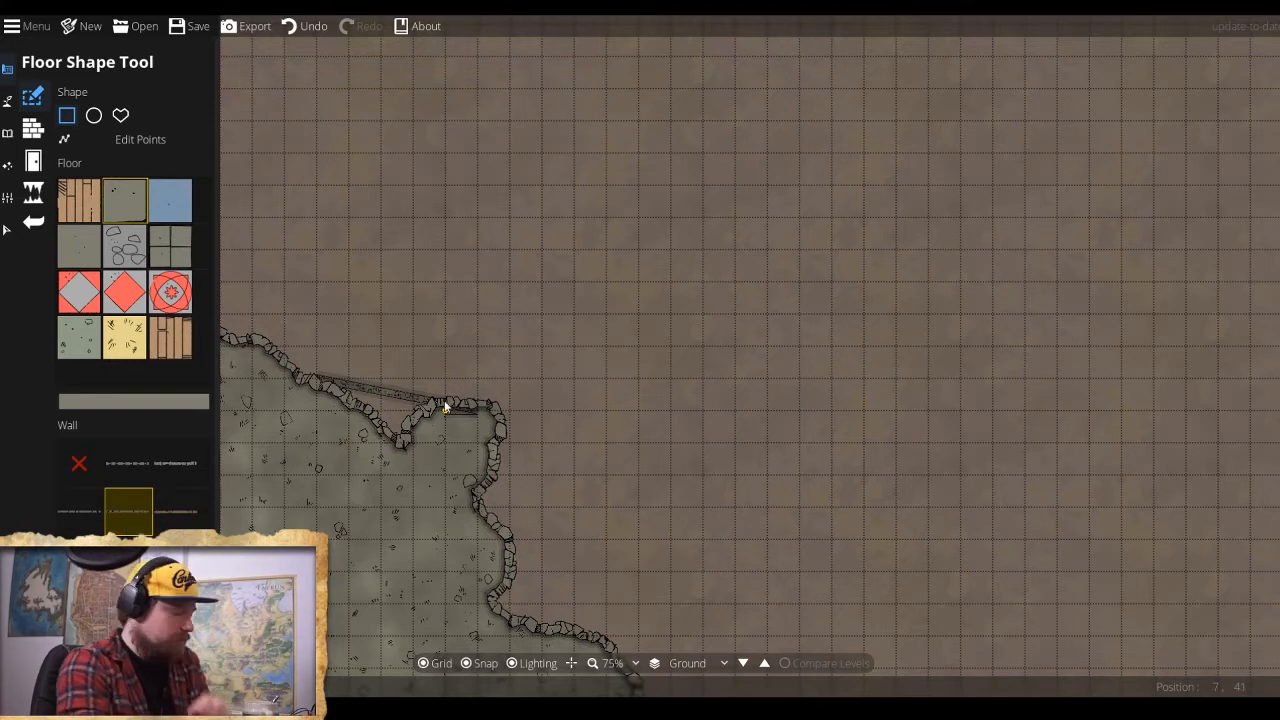
key("ctrl+z")
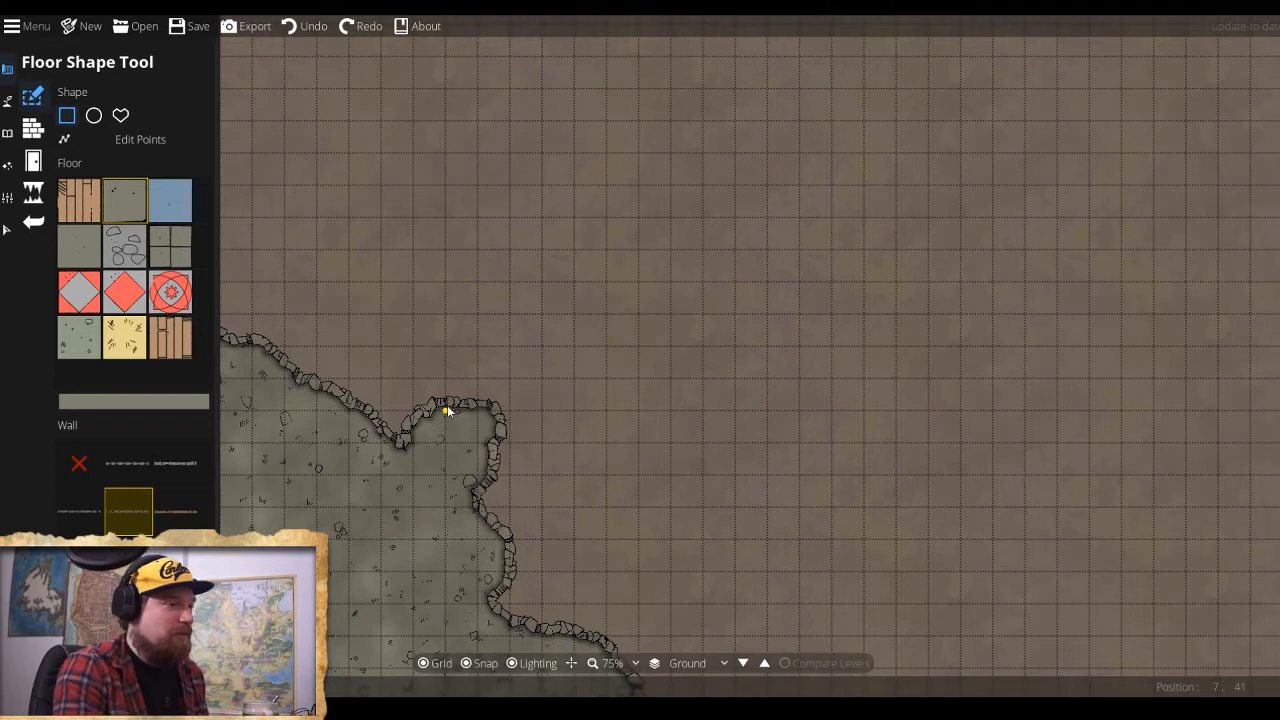
left_click_drag(447, 405, 477, 356)
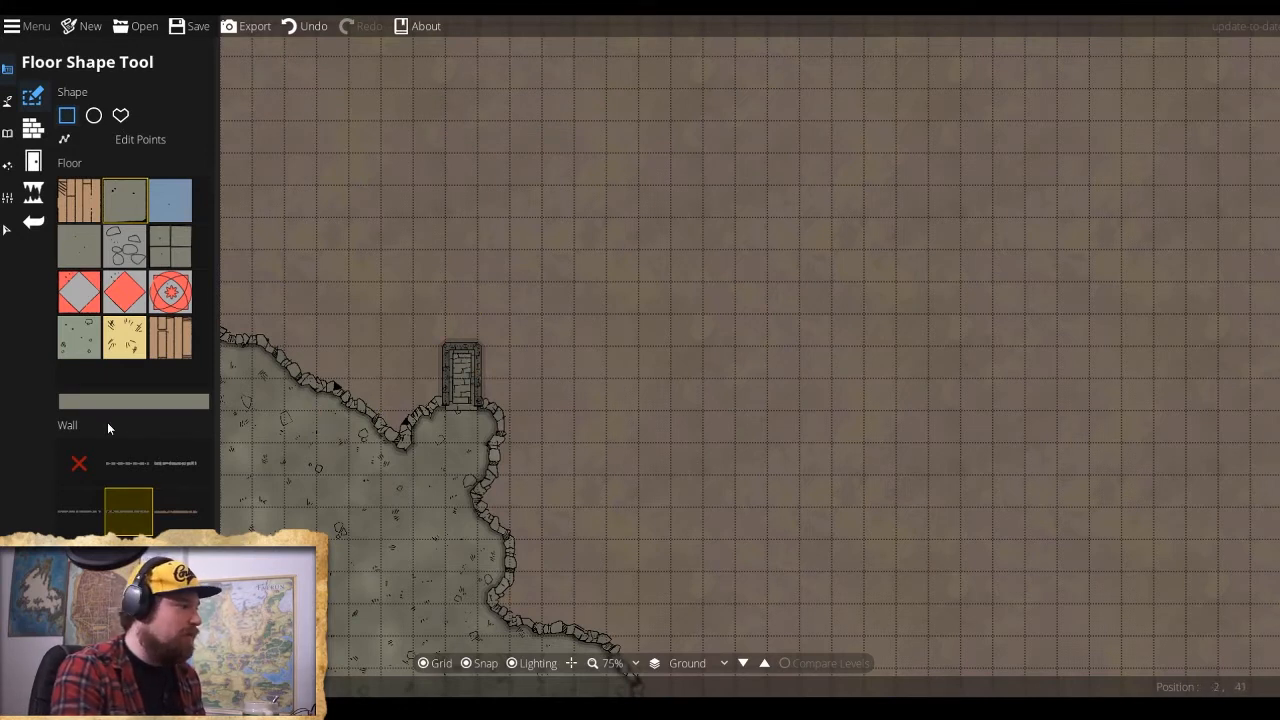
Place a door of the first style with the Portal Tool in the north end wall of the short corridor.
left_click(33, 161)
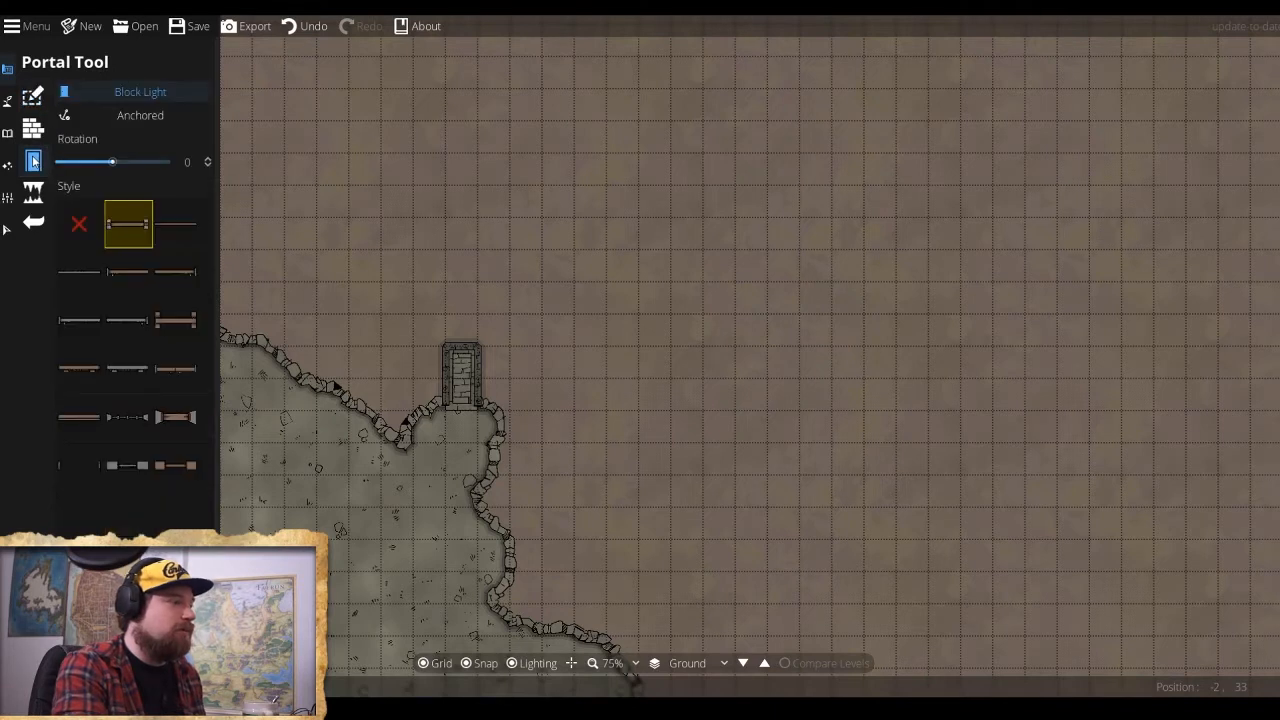
left_click(462, 352)
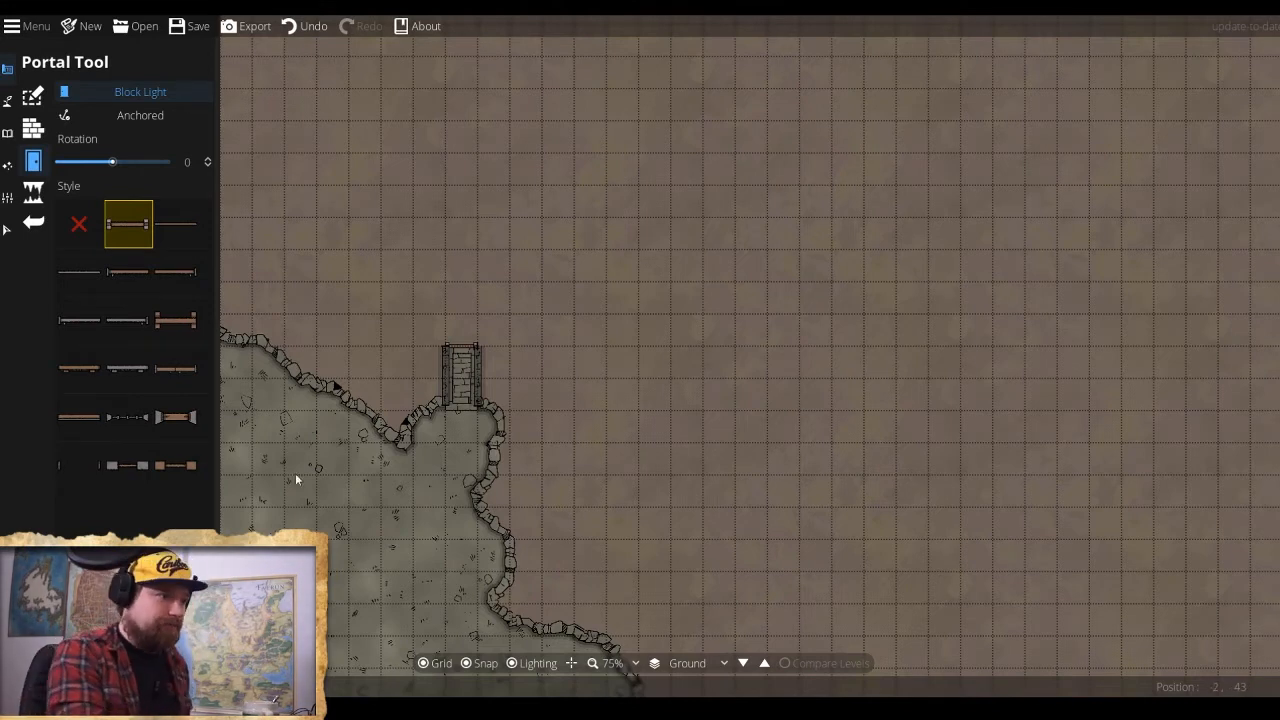
left_click_drag(360, 462, 362, 413)
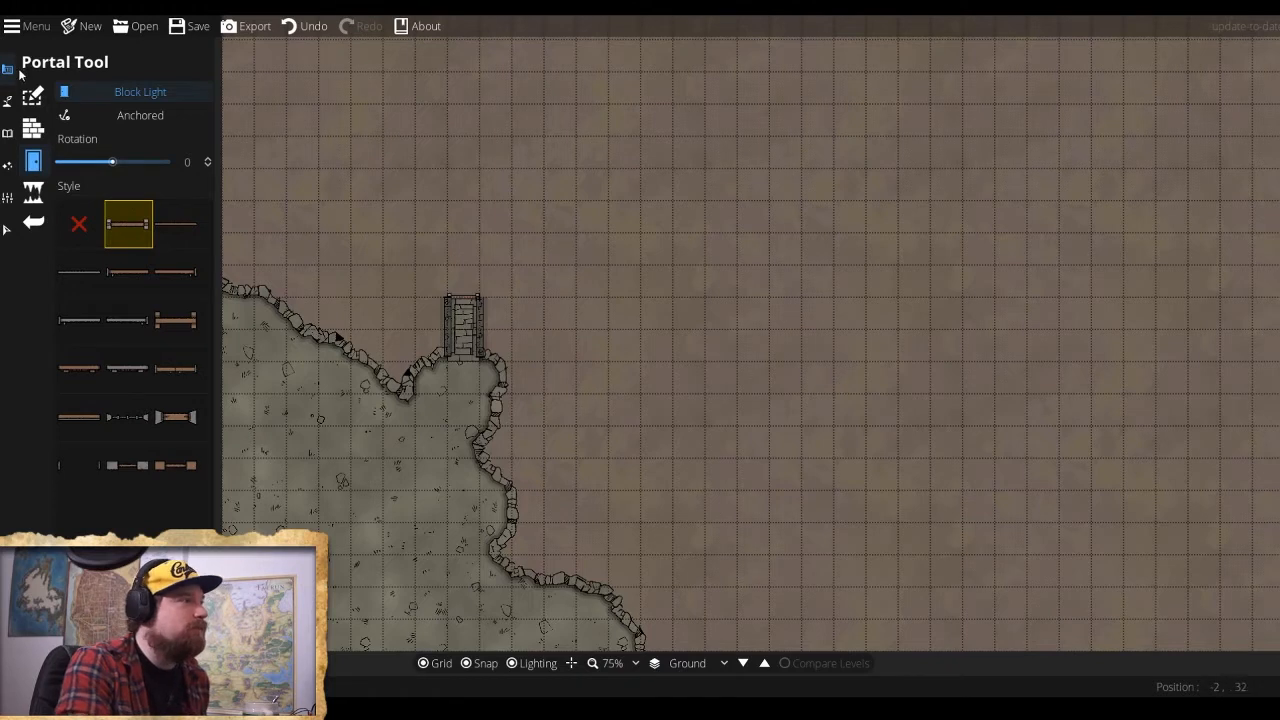
Extend the corridor two tiles further north and draw a wall across it, two tiles from the cave alcove.
left_click(34, 96)
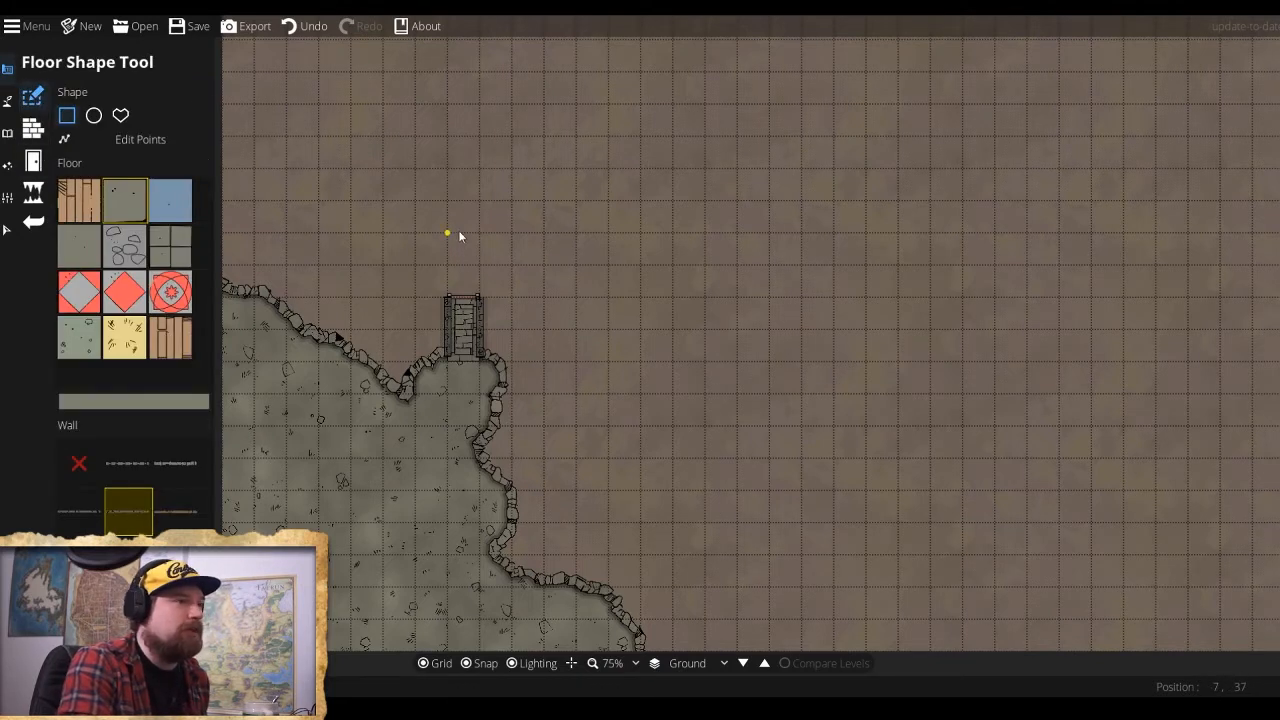
left_click_drag(457, 236, 478, 291)
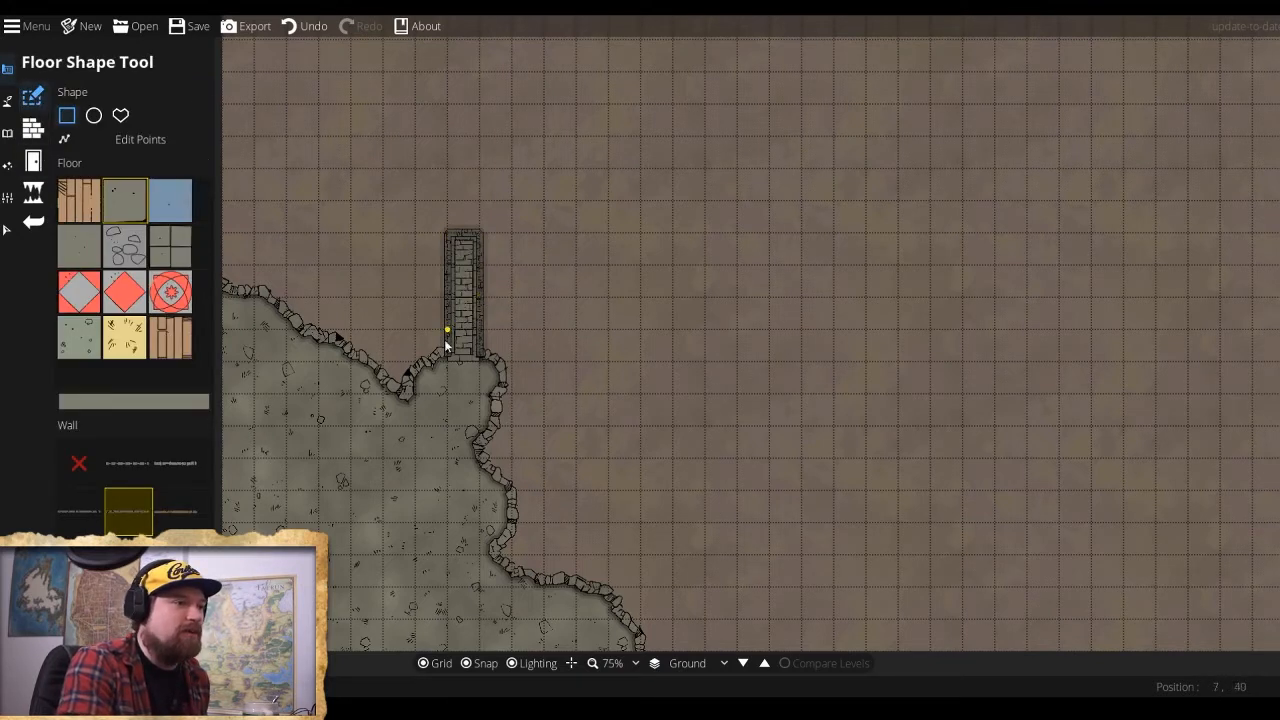
left_click(33, 163)
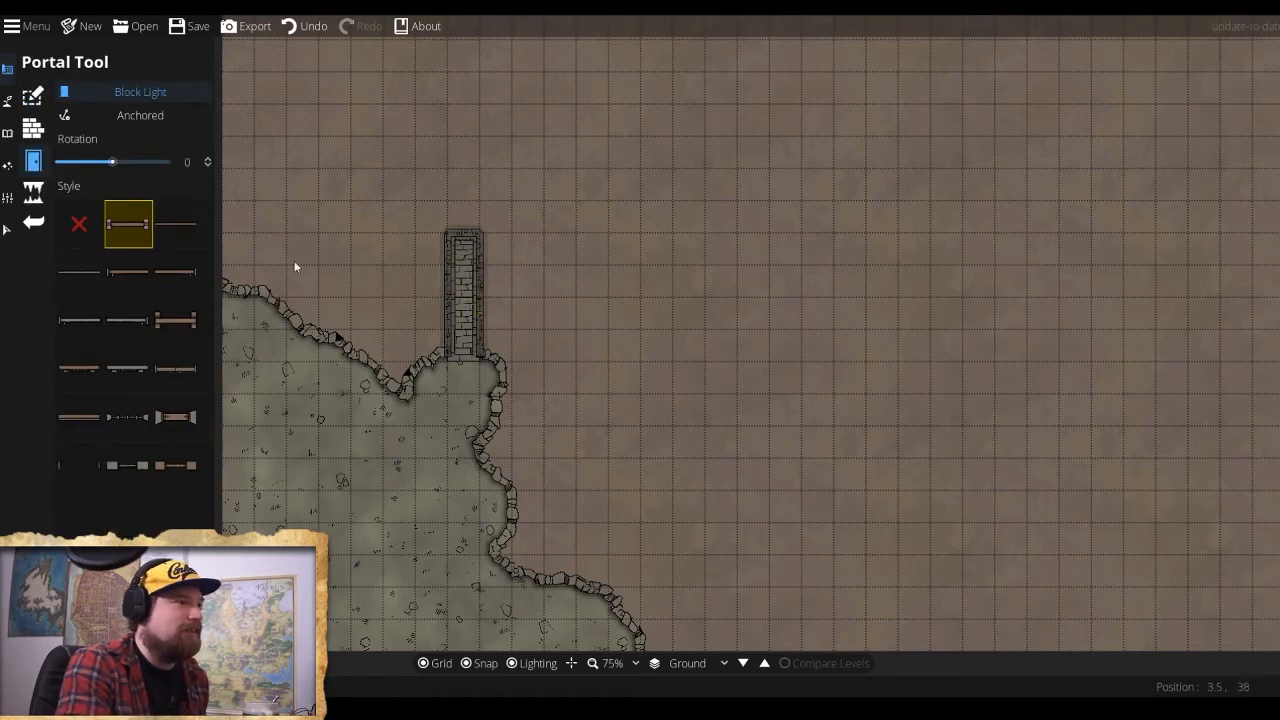
left_click(33, 128)
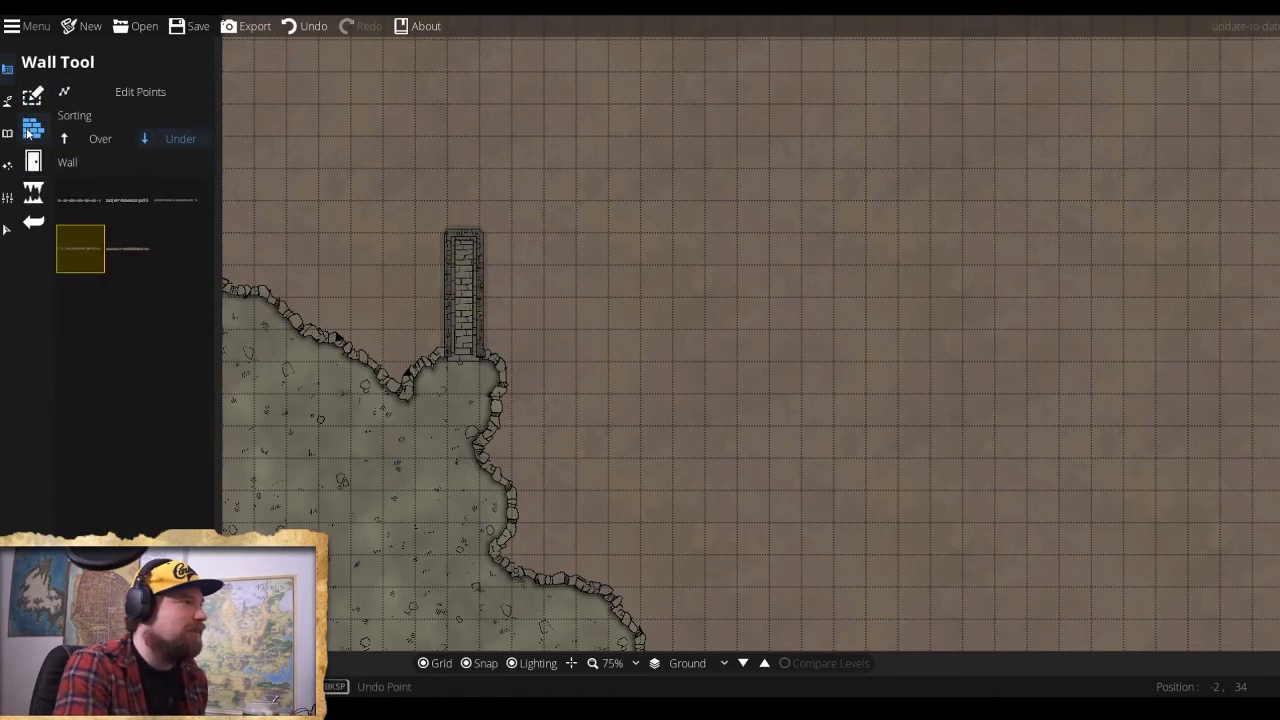
left_click(479, 298)
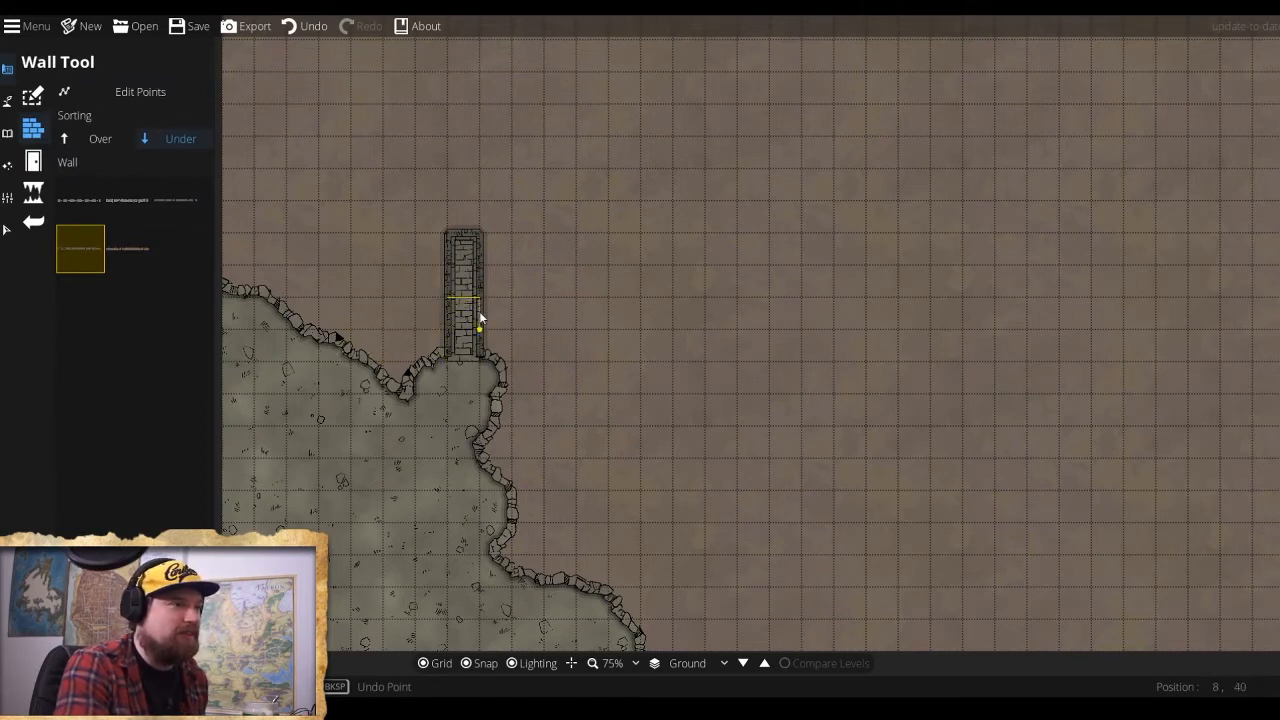
left_click(476, 302)
Extend the corridor by one more tile and fit doors of the first portal style into its two cross walls.
left_click(35, 162)
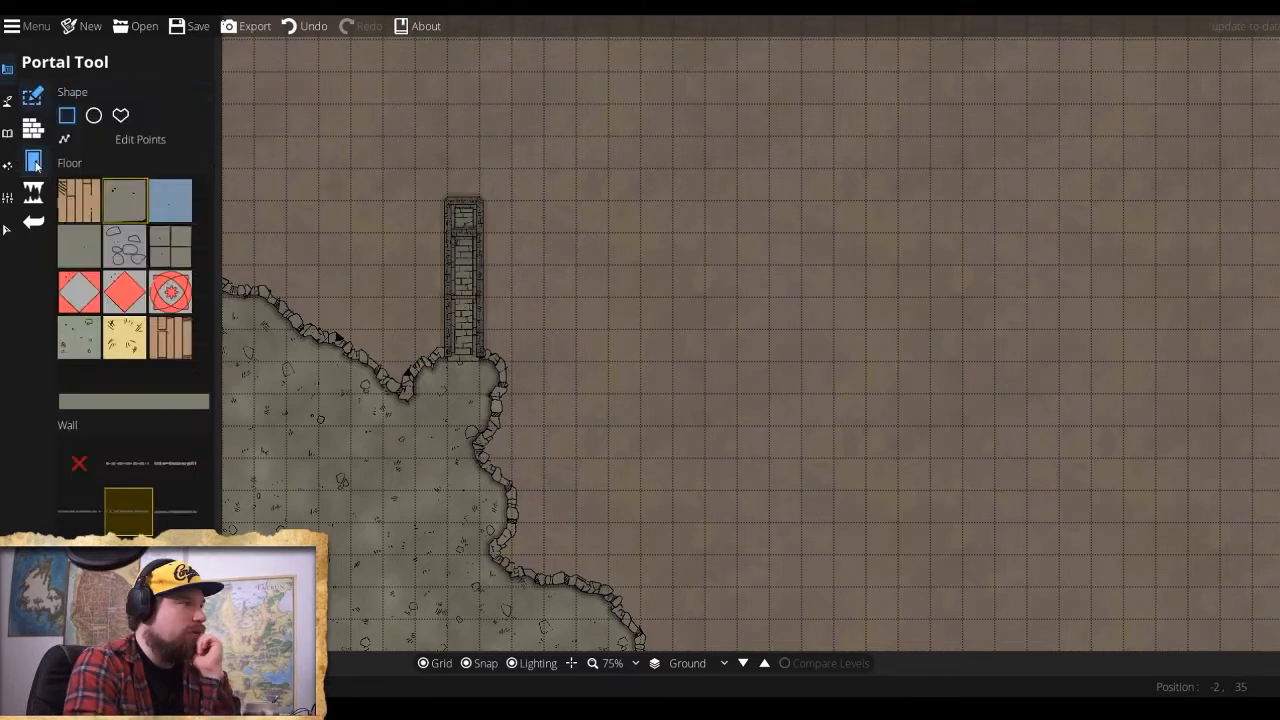
left_click(35, 162)
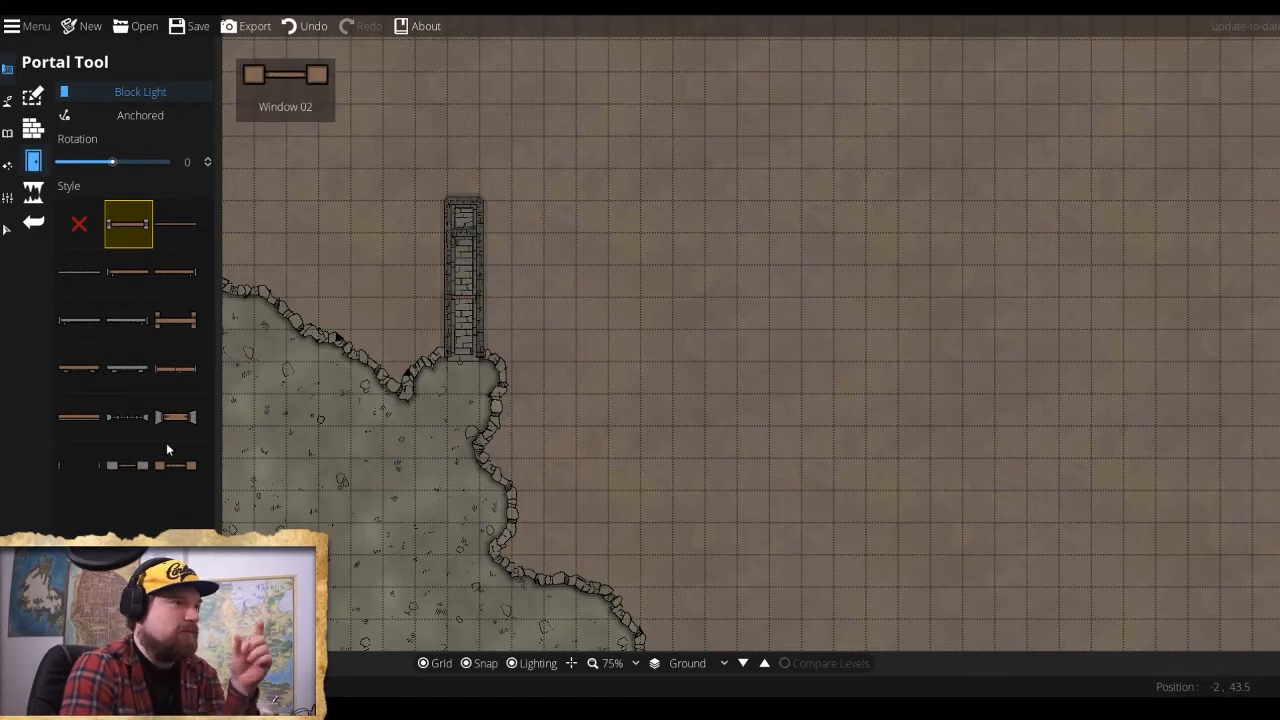
left_click(159, 314)
left_click(132, 220)
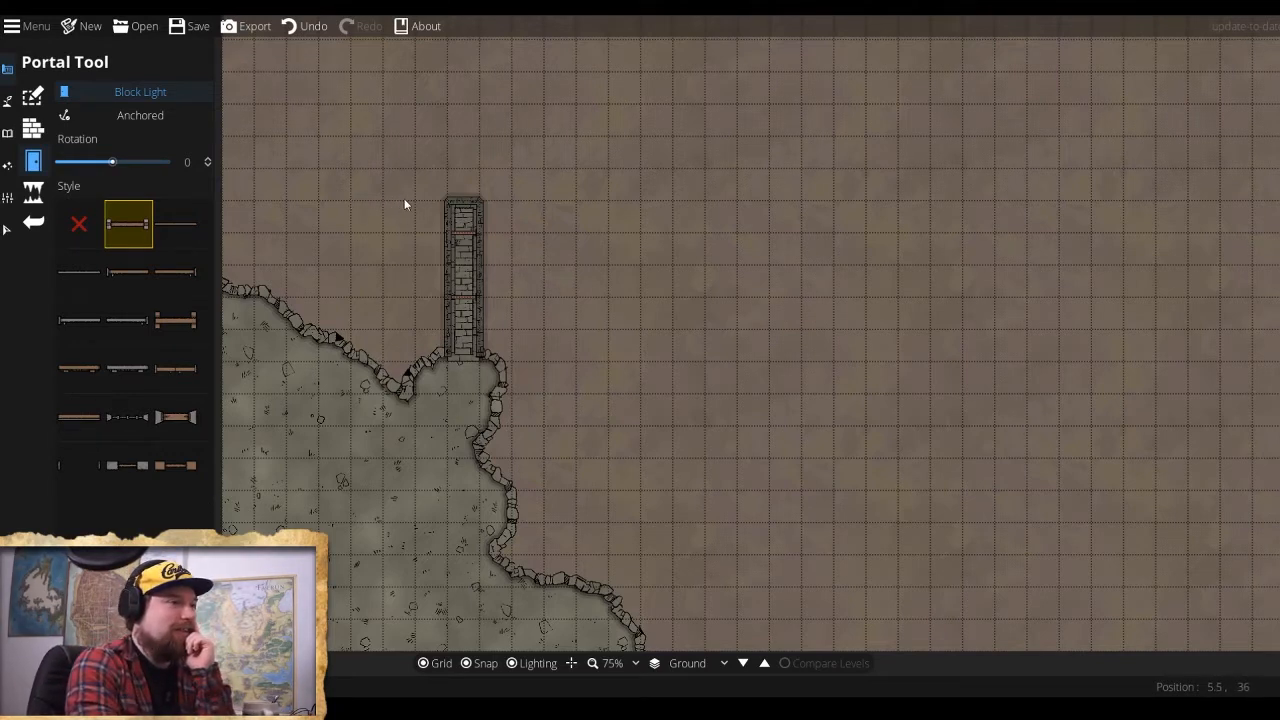
Draw a 7 by 5 tile room at the corridor's north end and enlarge it northward to 7 by 8 tiles.
left_click(34, 100)
left_click_drag(352, 200, 578, 40)
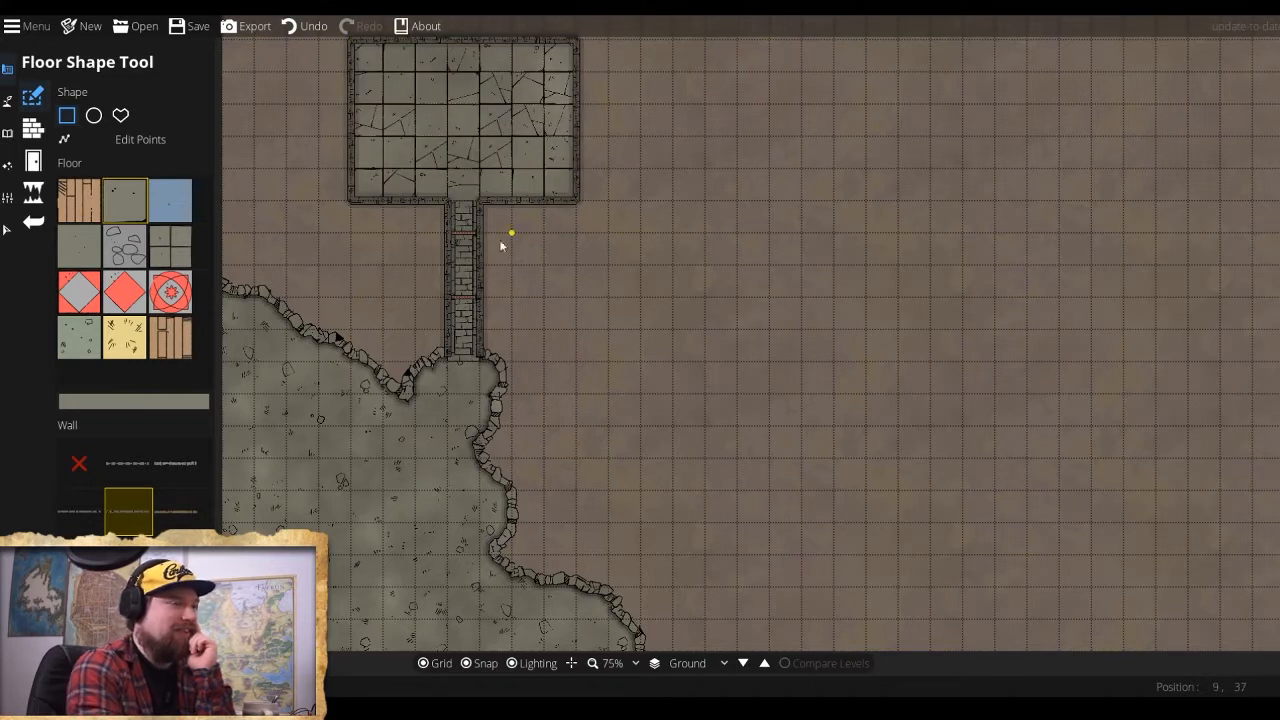
left_click_drag(491, 400, 466, 600)
left_click_drag(497, 223, 564, 216)
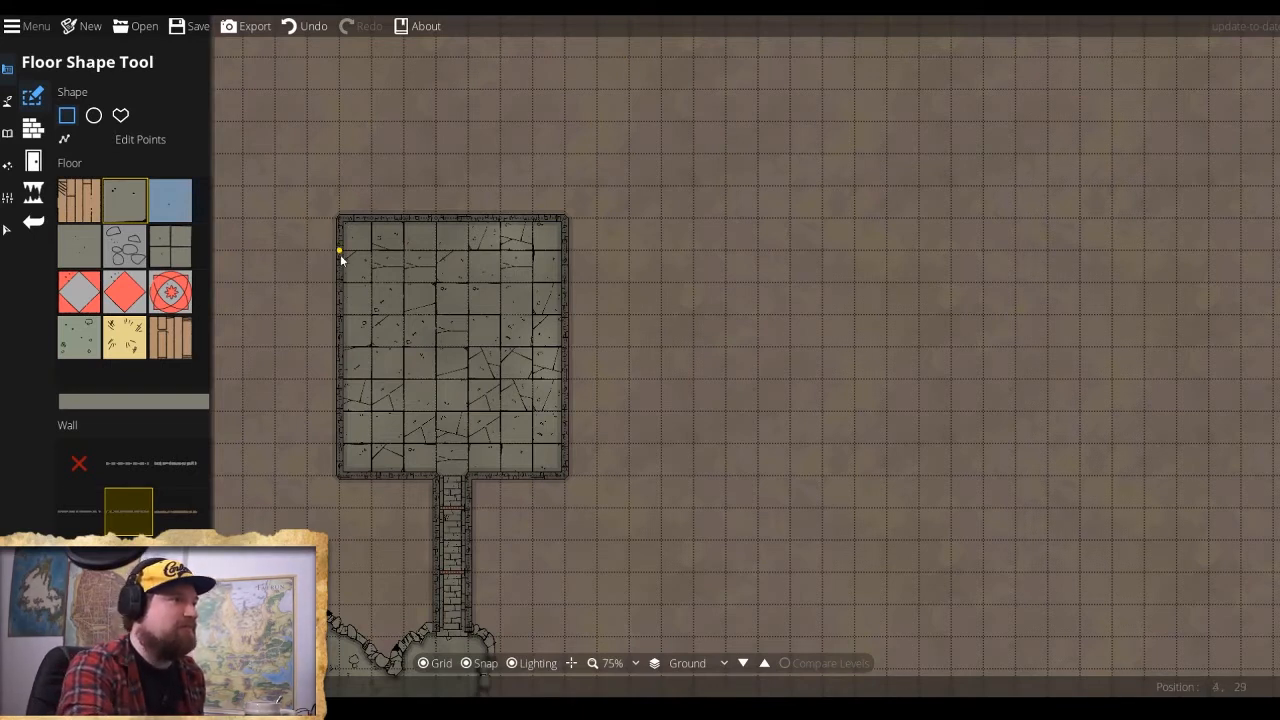
Add a one-tile-wide corridor from the room's west wall near its north corner, running two tiles west and three tiles north.
left_click_drag(340, 259, 305, 273)
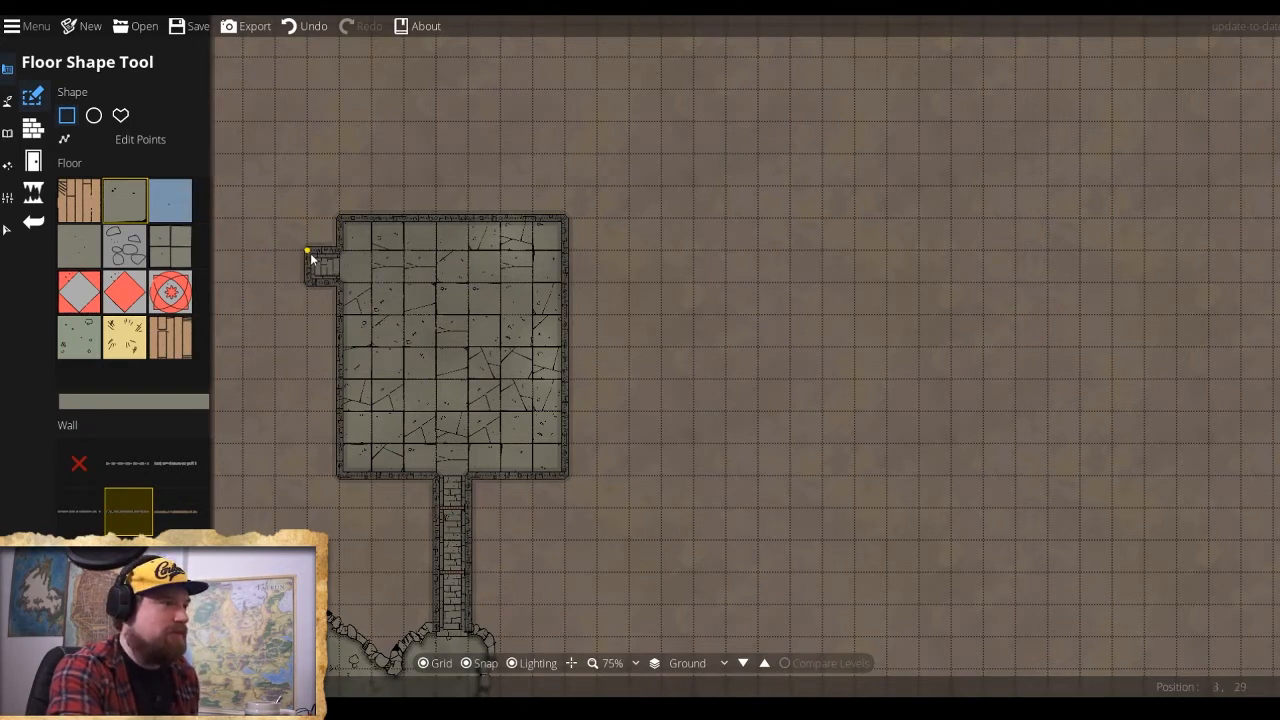
mouse_move(310, 256)
left_mouse_down()
mouse_move(280, 262)
mouse_move(284, 283)
left_mouse_up()
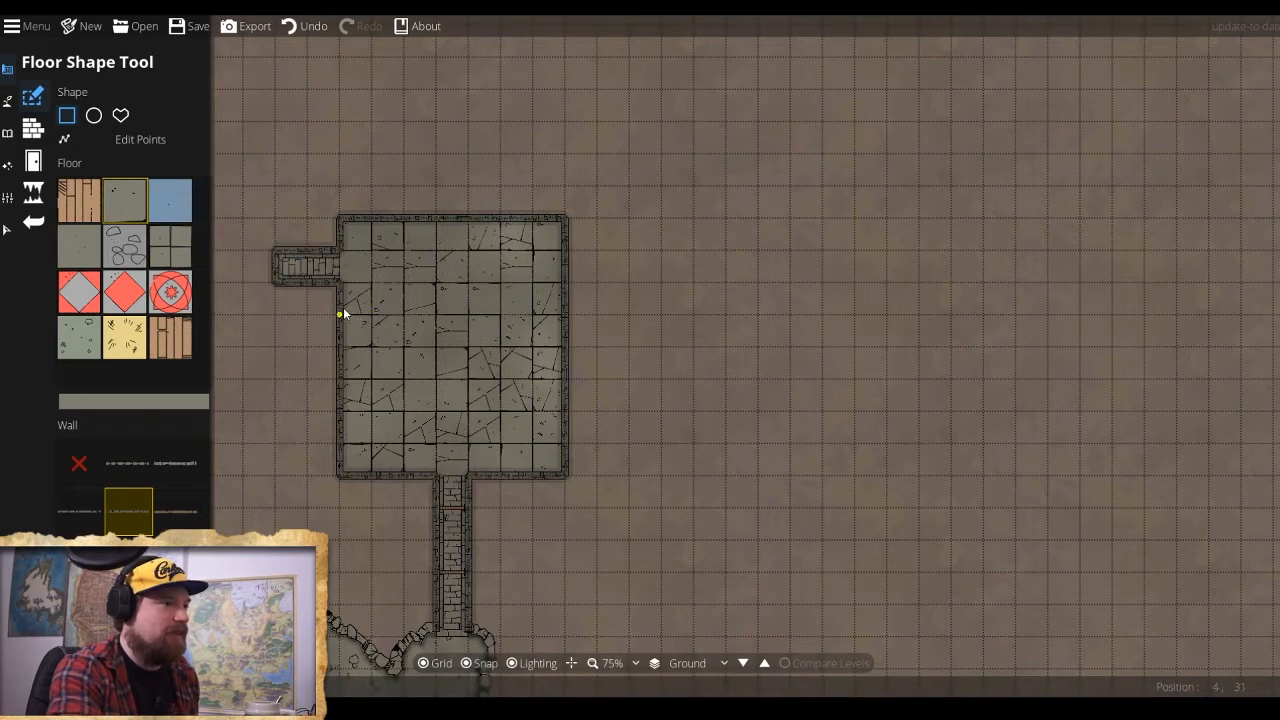
left_click_drag(280, 190, 306, 251)
left_click_drag(321, 204, 453, 371)
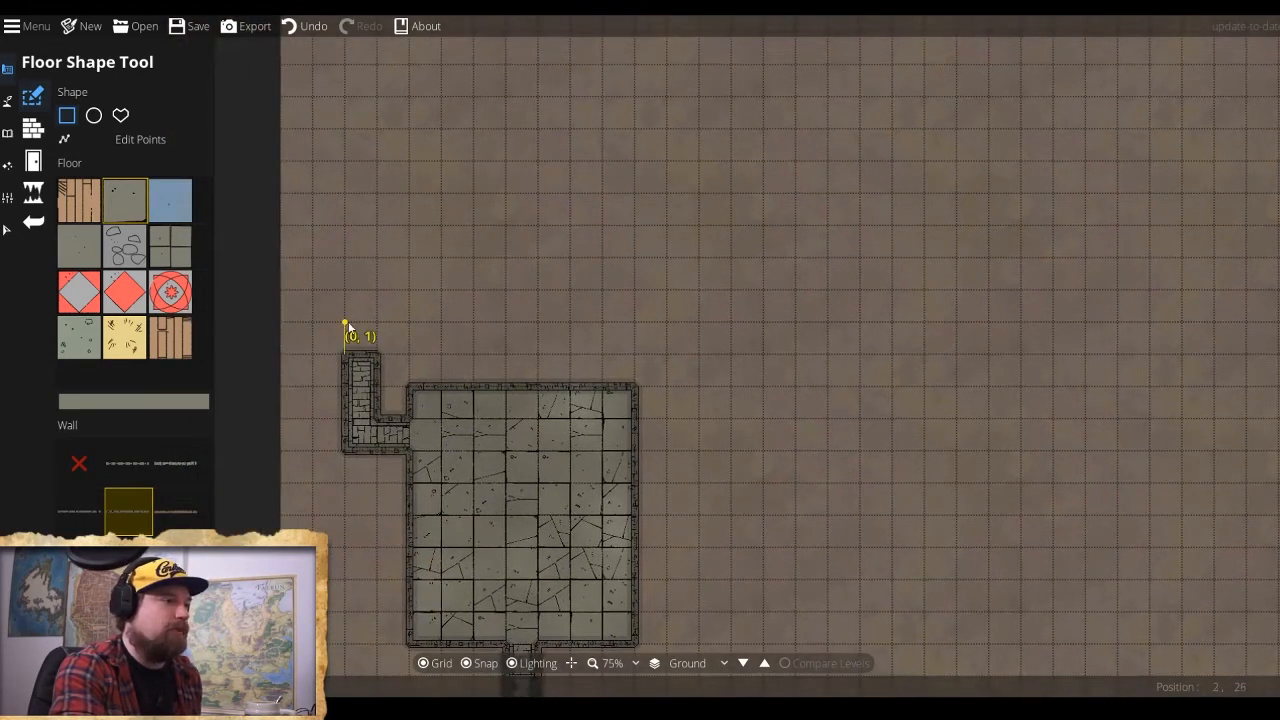
left_click_drag(348, 321, 377, 352)
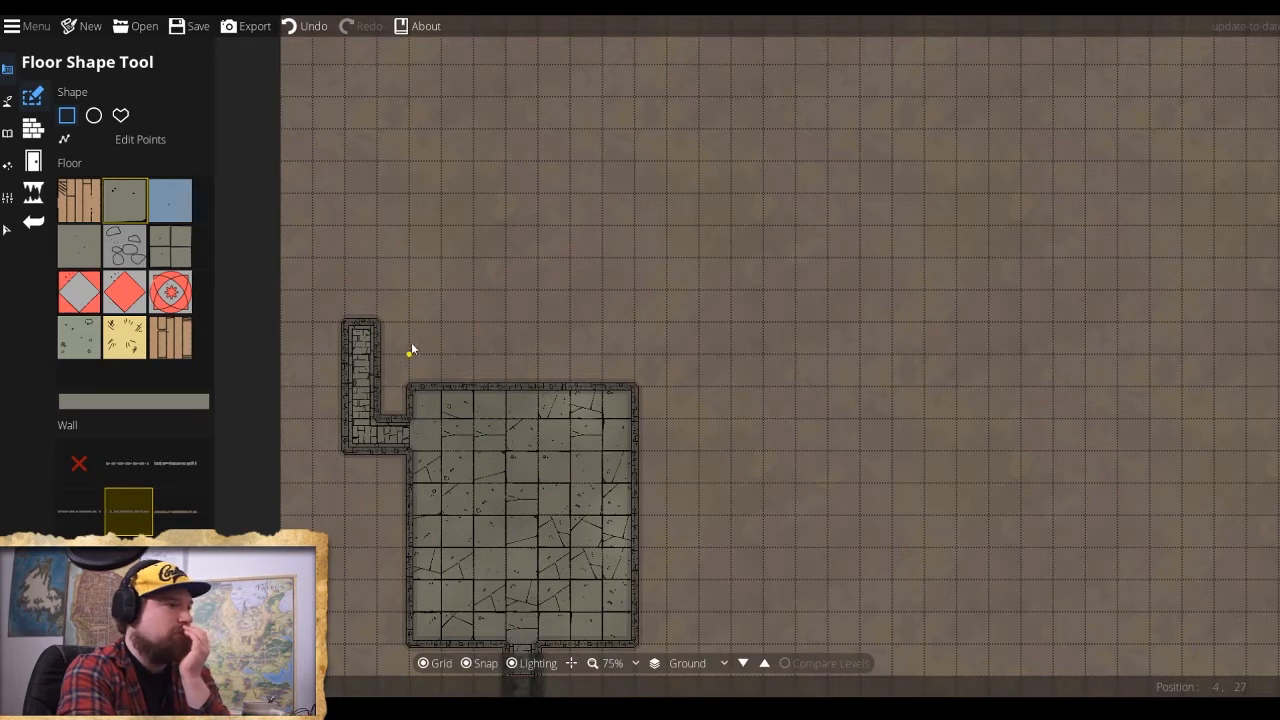
Draw a 10 by 10 tile room at the north end of the bent corridor, aligned with the corridor's west wall.
left_click_drag(345, 322, 667, 14)
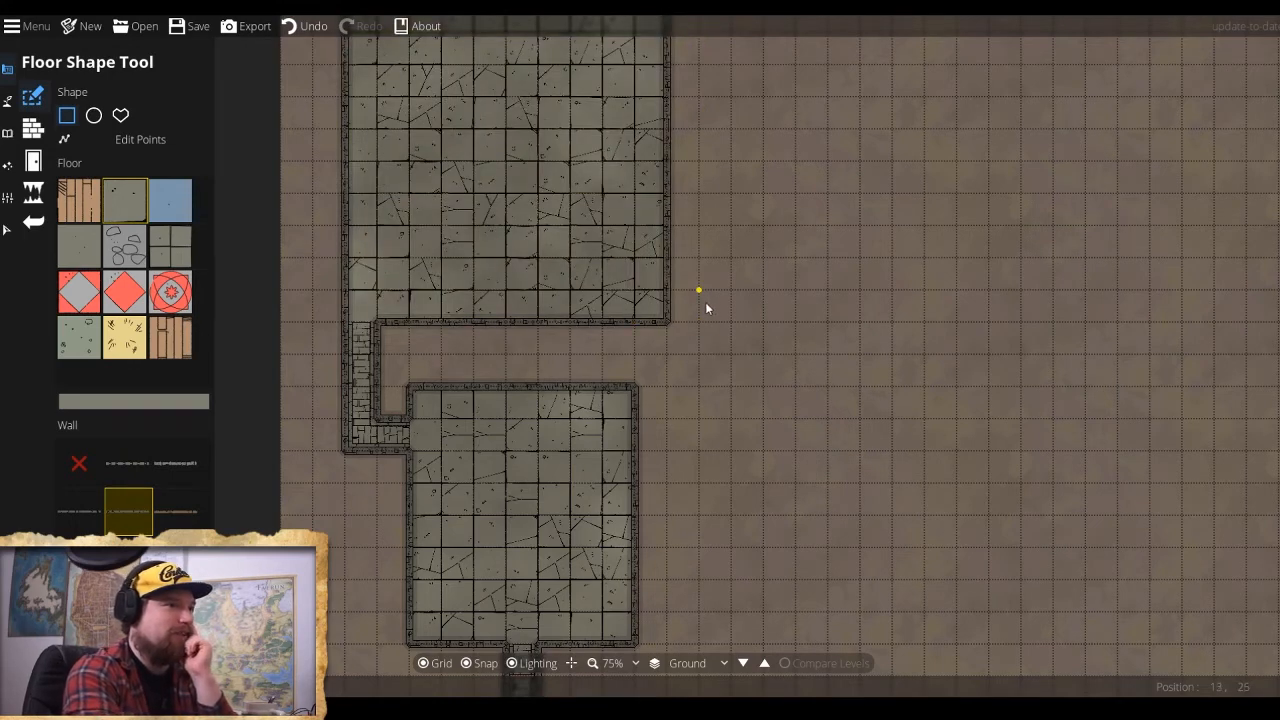
left_click_drag(707, 306, 704, 473)
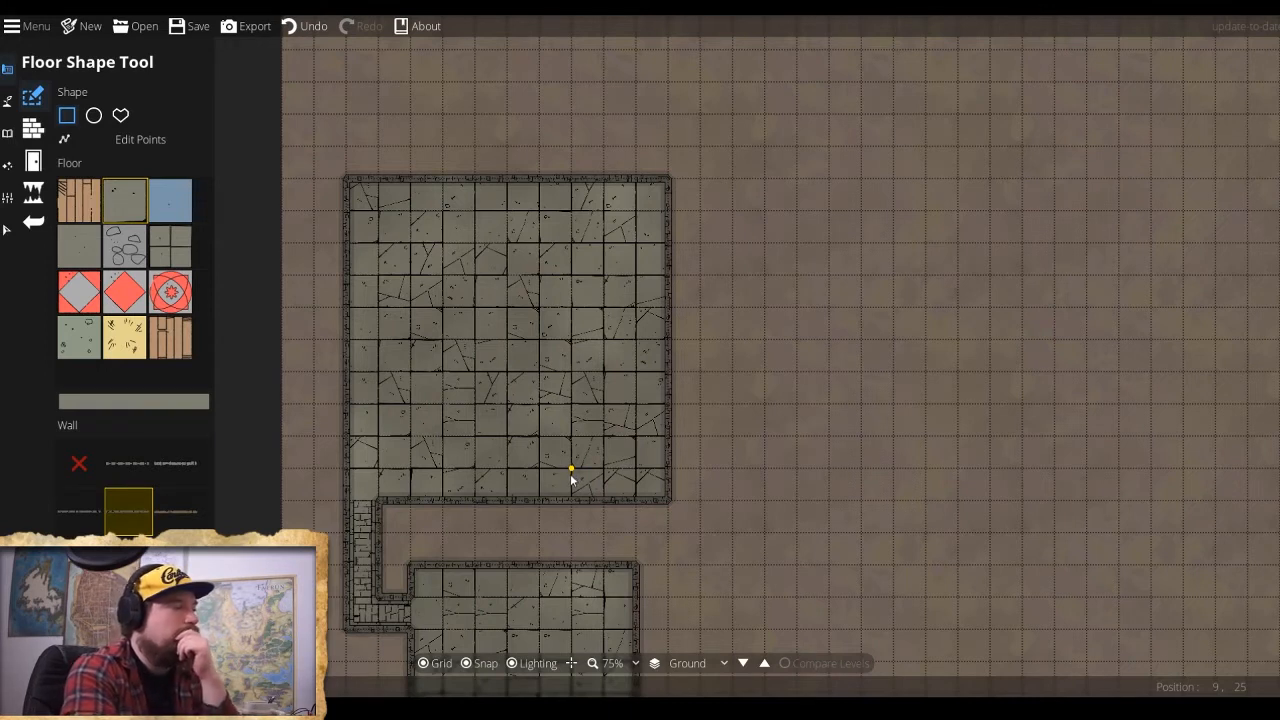
Draw two one-tile-wide corridor stubs, each two tiles long, extending from the large room's north wall and from its east wall.
mouse_move(62, 512)
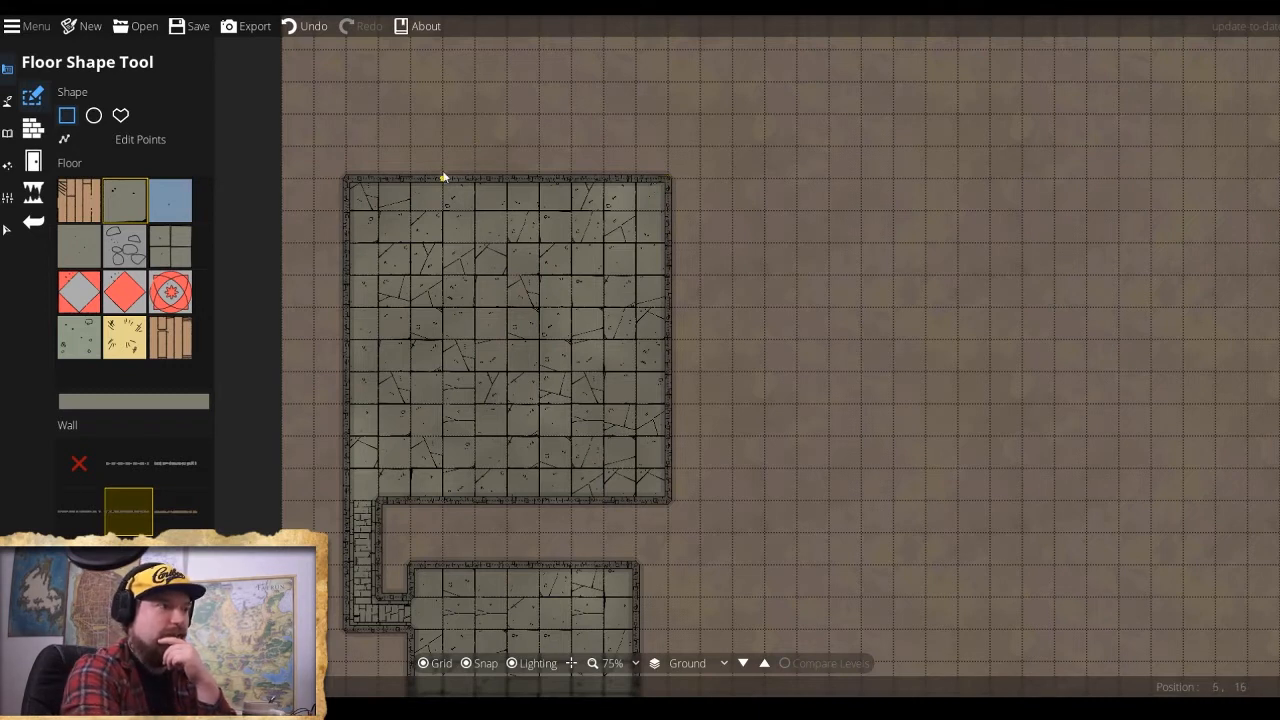
mouse_move(414, 179)
left_mouse_down()
mouse_move(422, 118)
mouse_move(444, 112)
left_mouse_up()
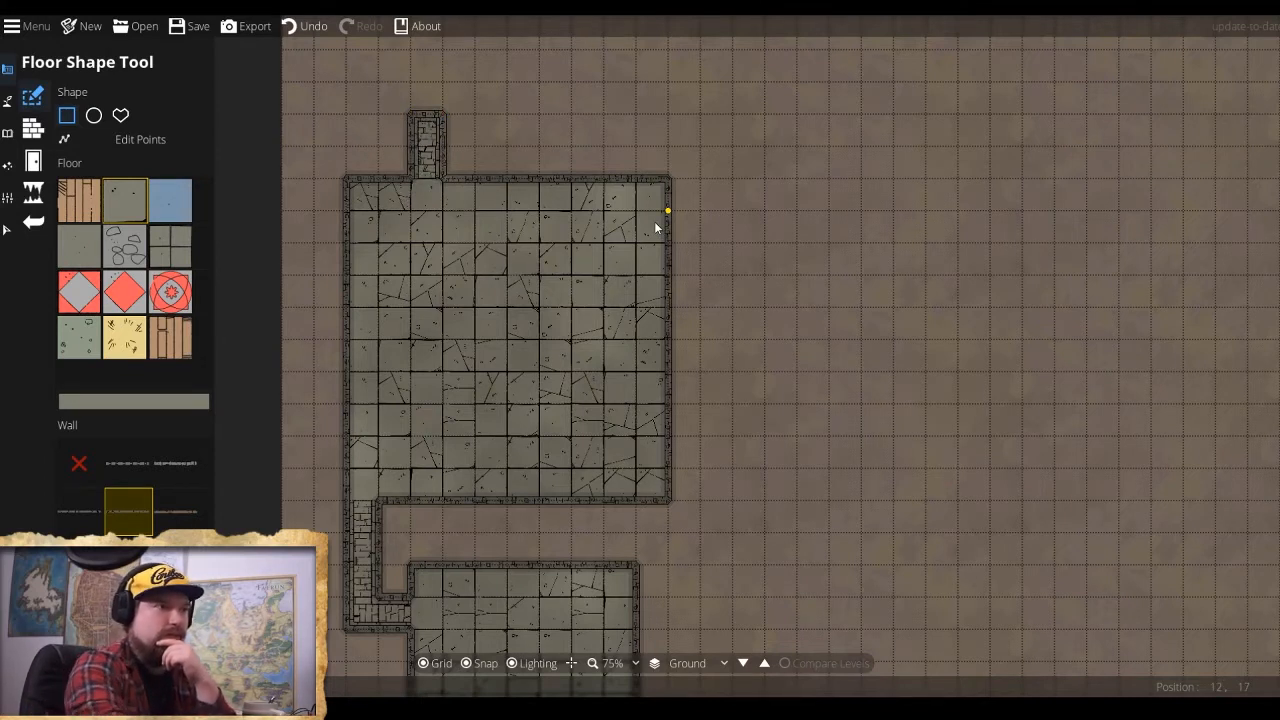
left_click_drag(673, 242, 728, 274)
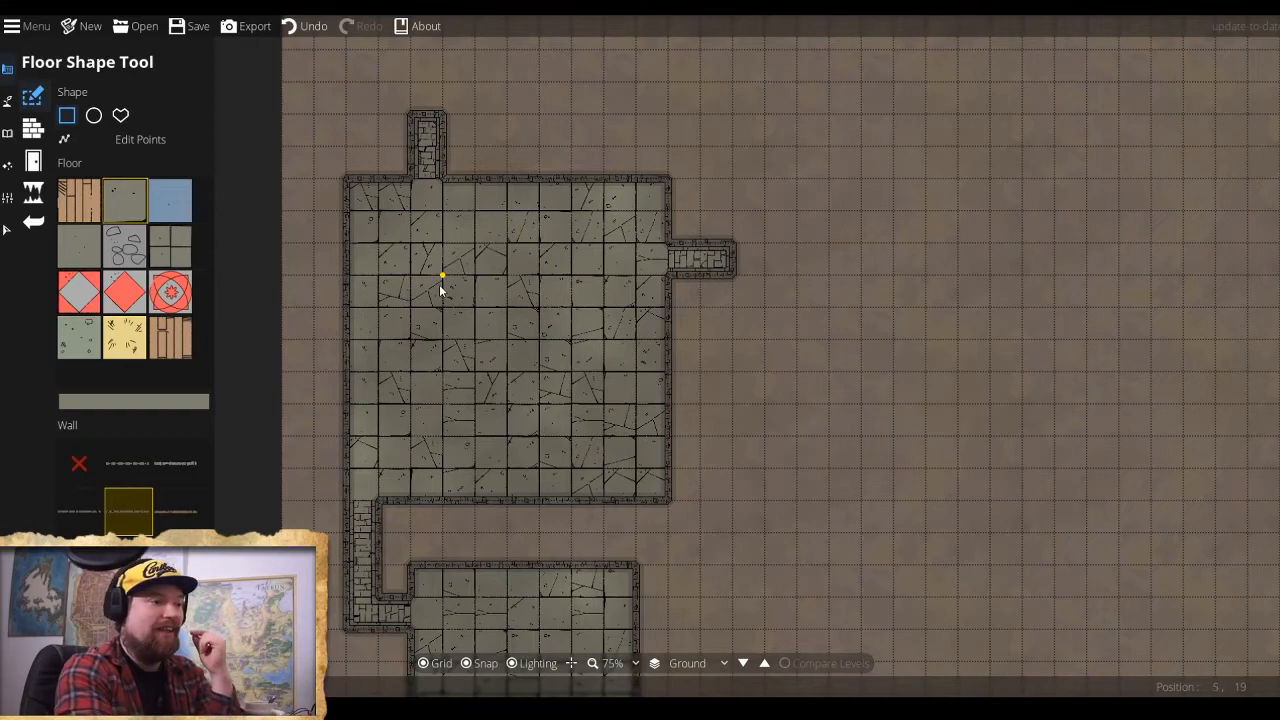
Review the drawn layout from the large room down through the smaller room and corridor to the cave.
left_click_drag(470, 482, 465, 165)
left_click_drag(486, 402, 484, 179)
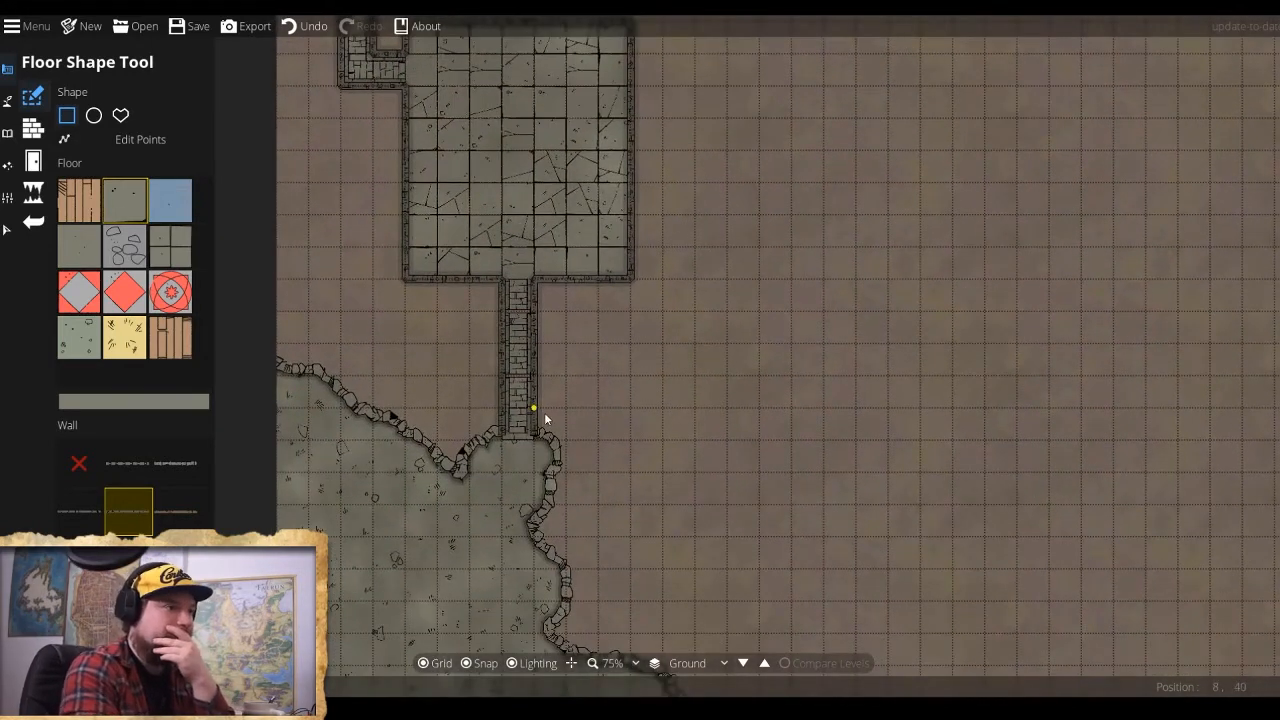
left_click_drag(600, 411, 591, 443)
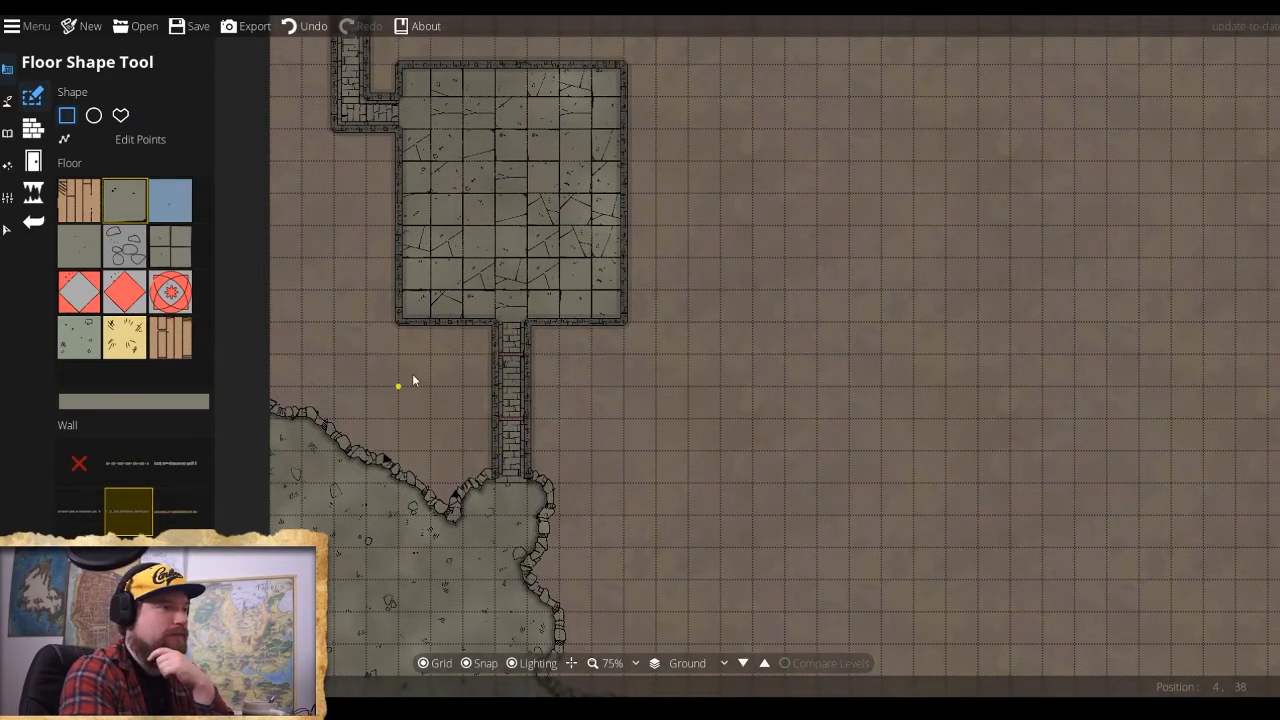
left_click_drag(413, 380, 308, 504)
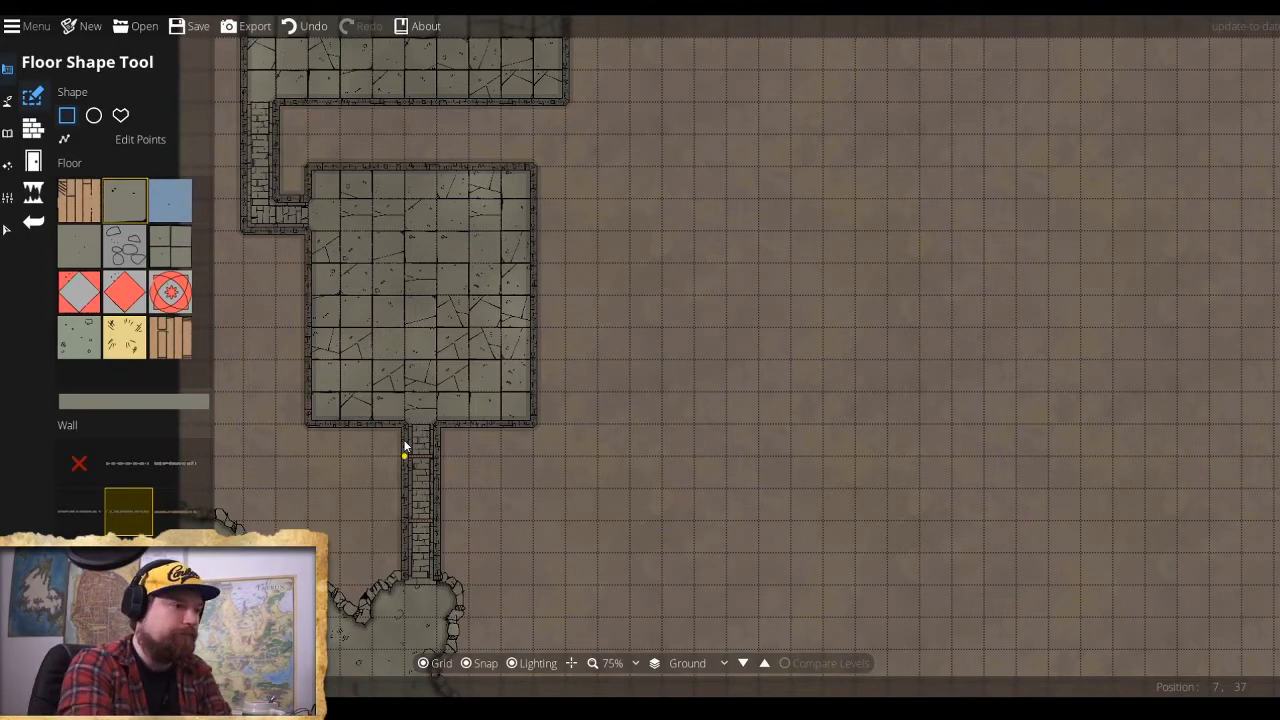
left_click_drag(449, 466, 531, 194)
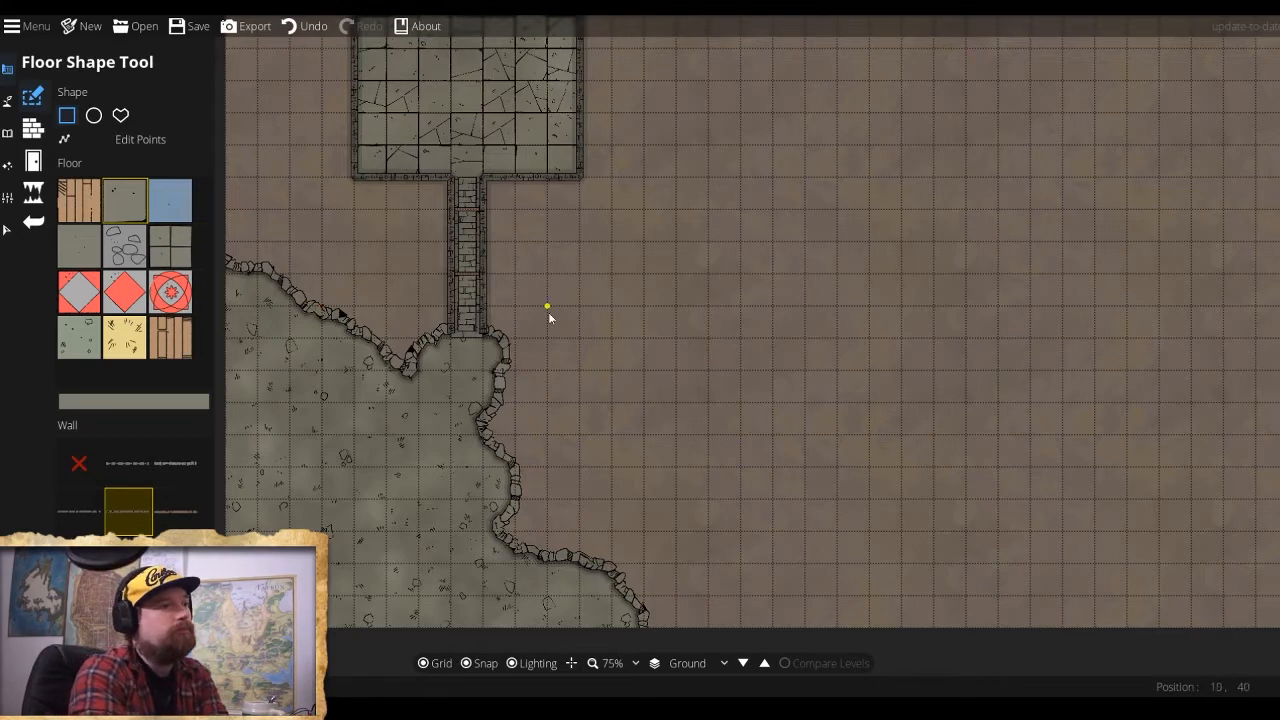
left_click_drag(528, 288, 479, 466)
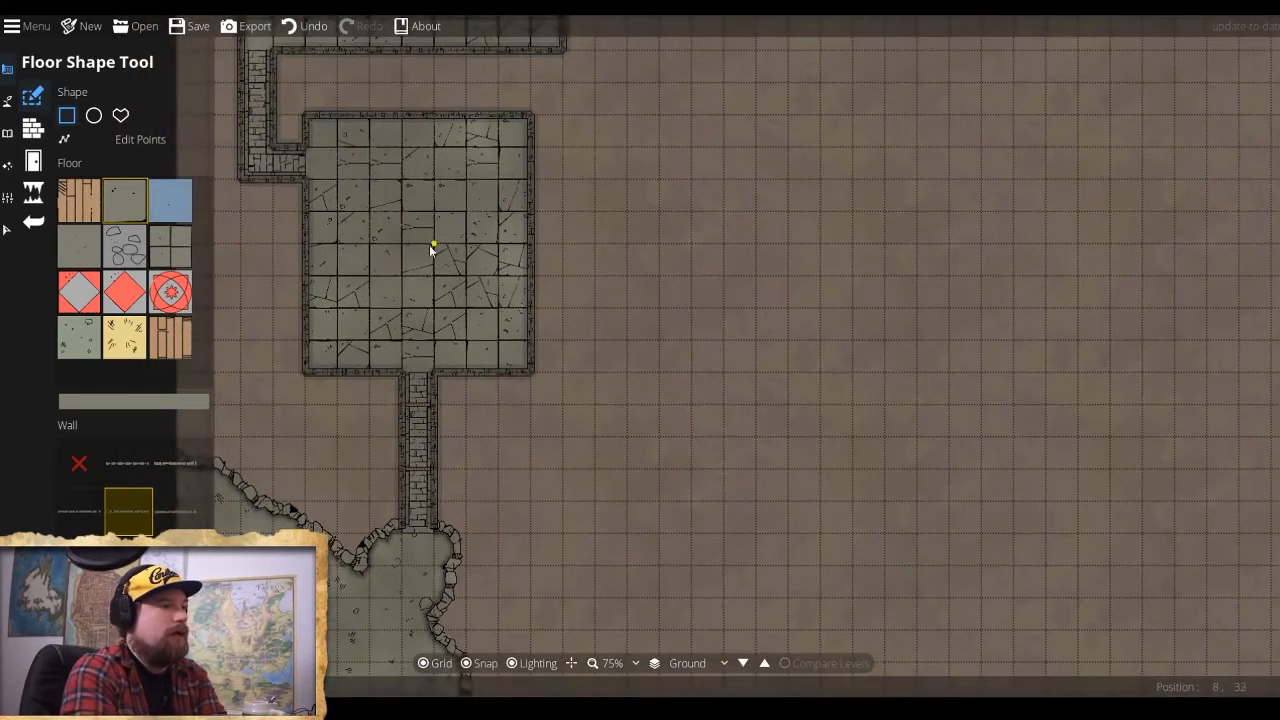
left_click_drag(404, 328, 324, 564)
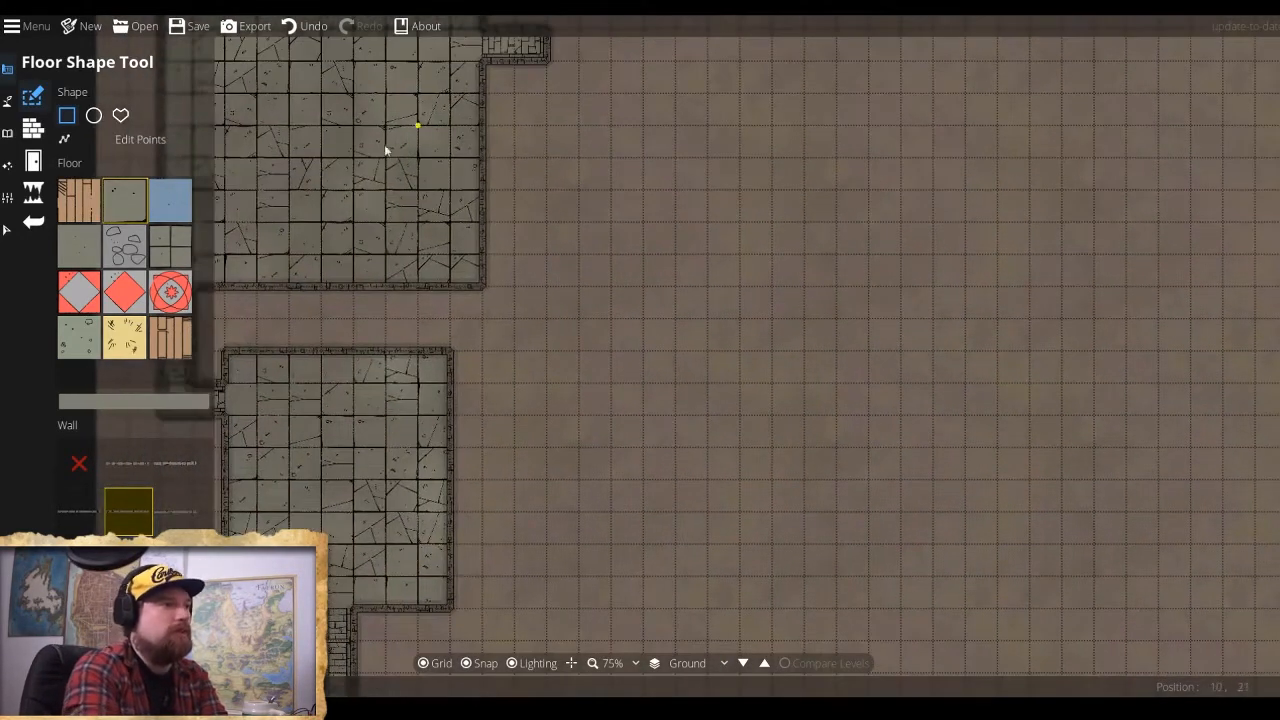
left_click_drag(439, 183, 441, 177)
left_click_drag(443, 294, 602, 154)
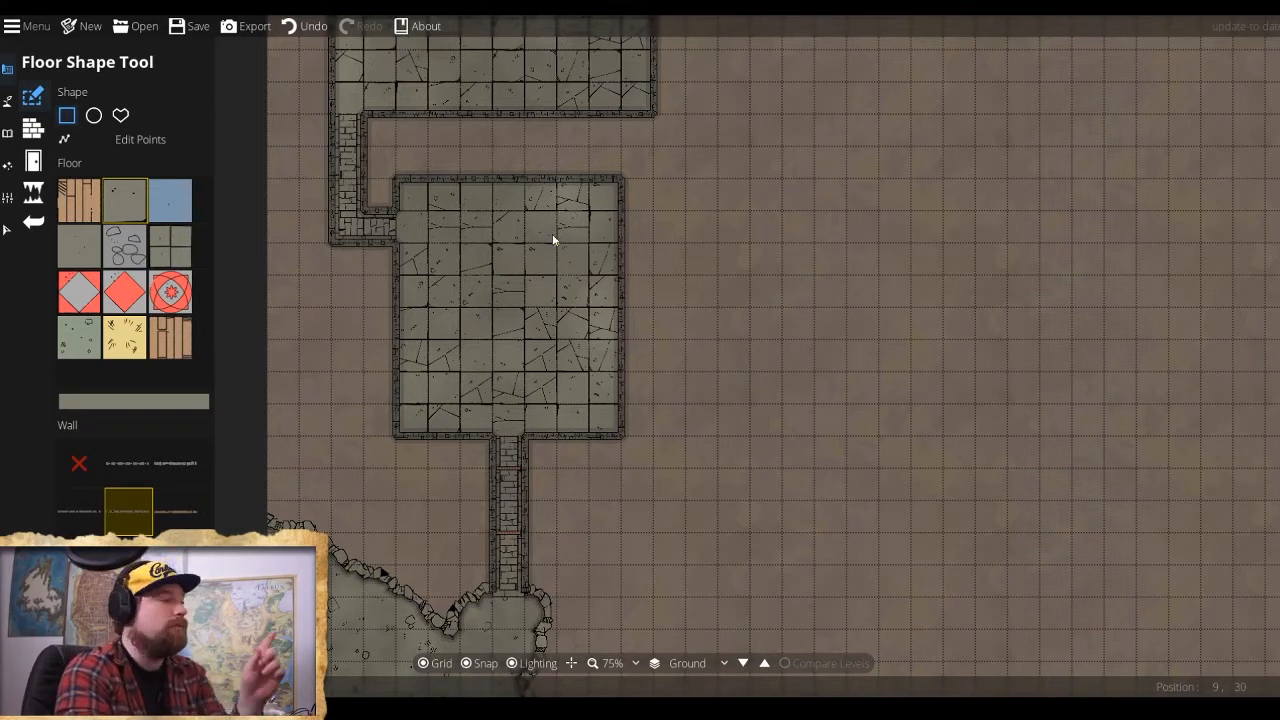
Try extending the large room's east corridor stub with the Cave Brush, and undo both the cave stroke and the stub.
left_click(36, 196)
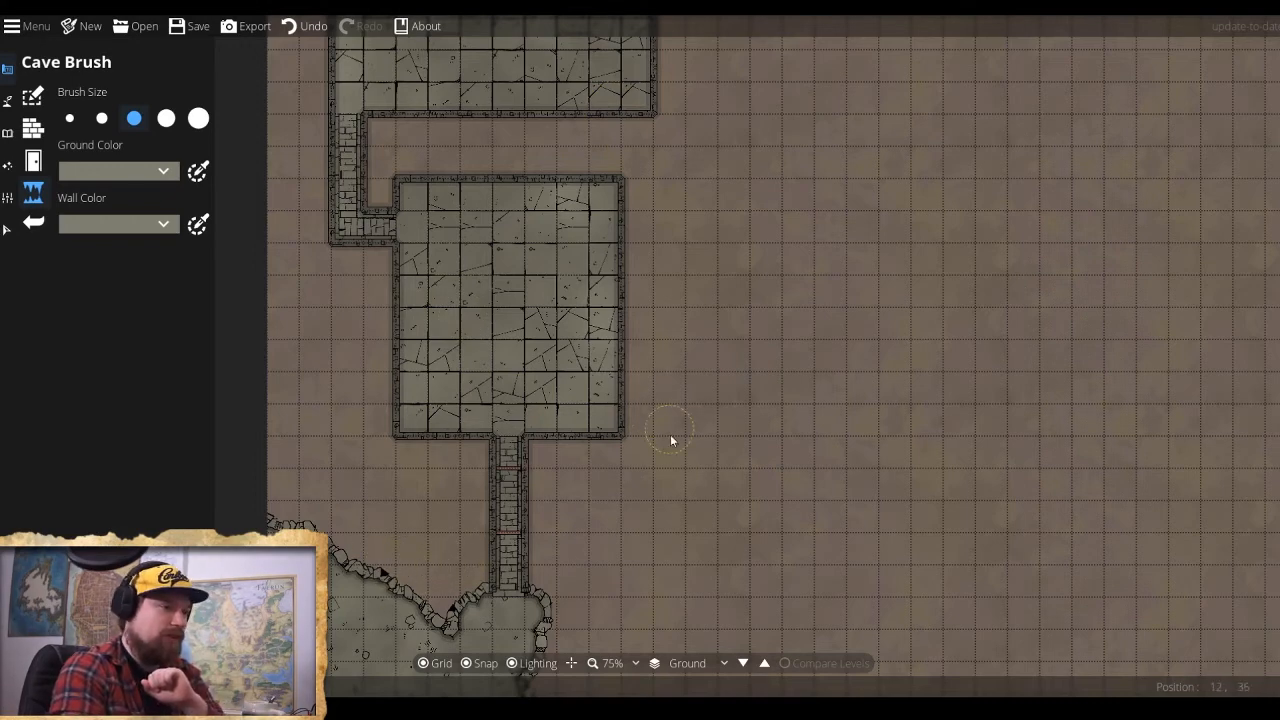
left_click_drag(582, 607, 528, 328)
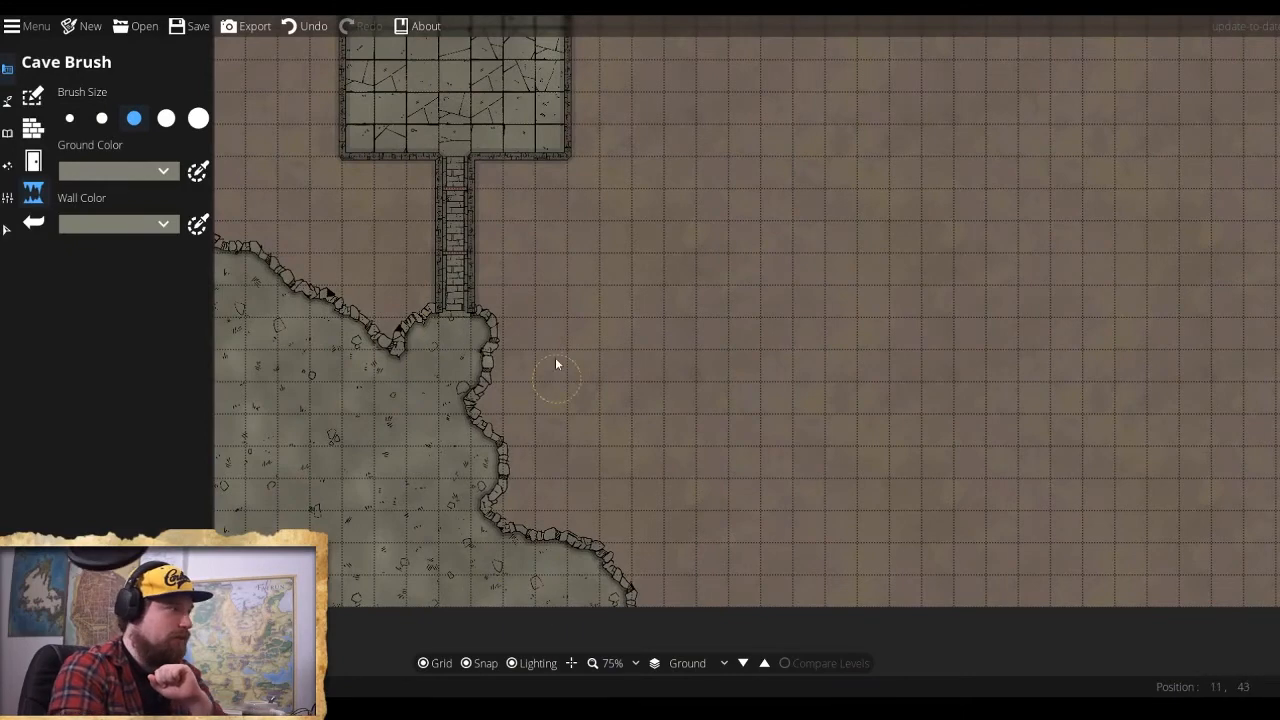
left_click_drag(603, 285, 620, 351)
left_click_drag(541, 383, 738, 603)
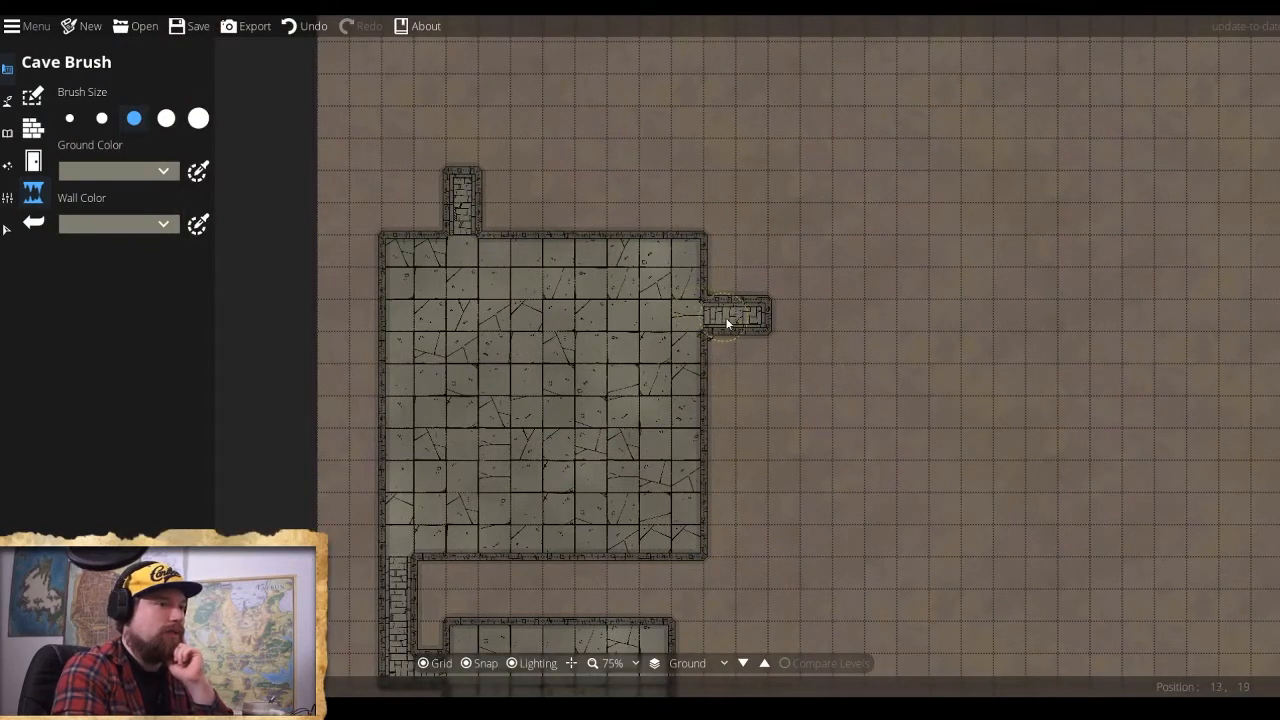
left_click_drag(770, 316, 806, 318)
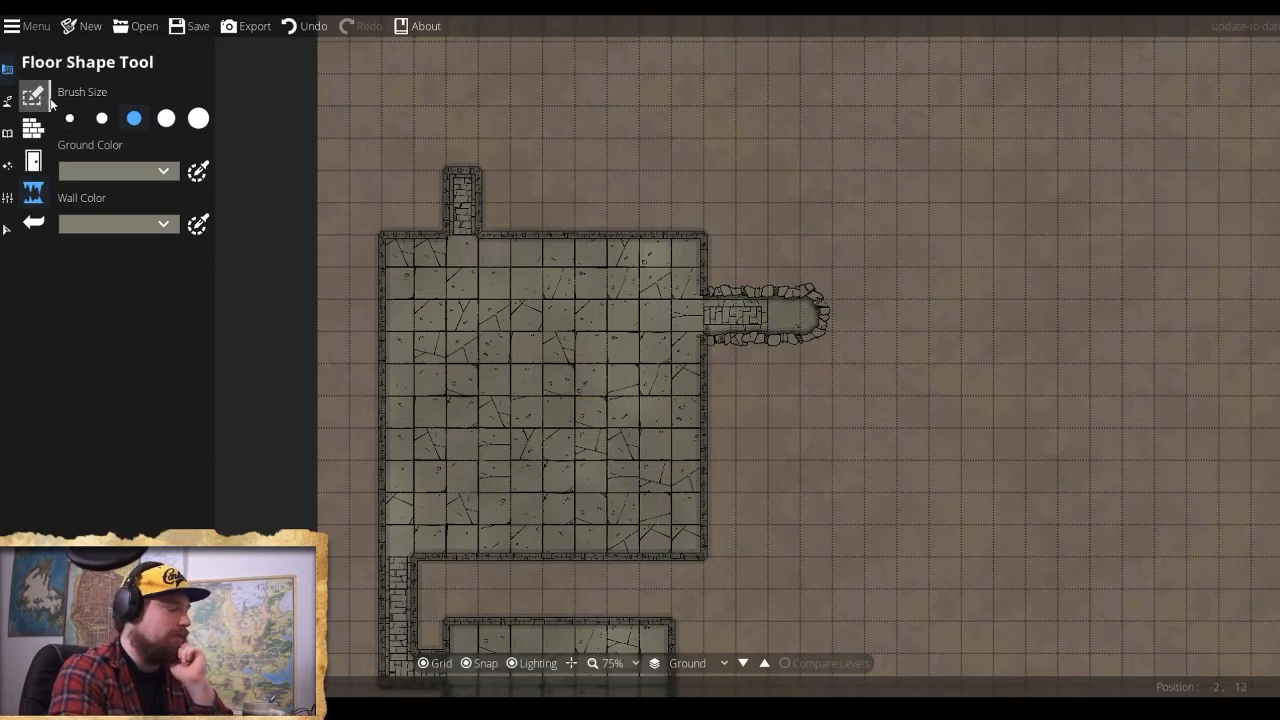
key("ctrl+z")
key("ctrl+z")
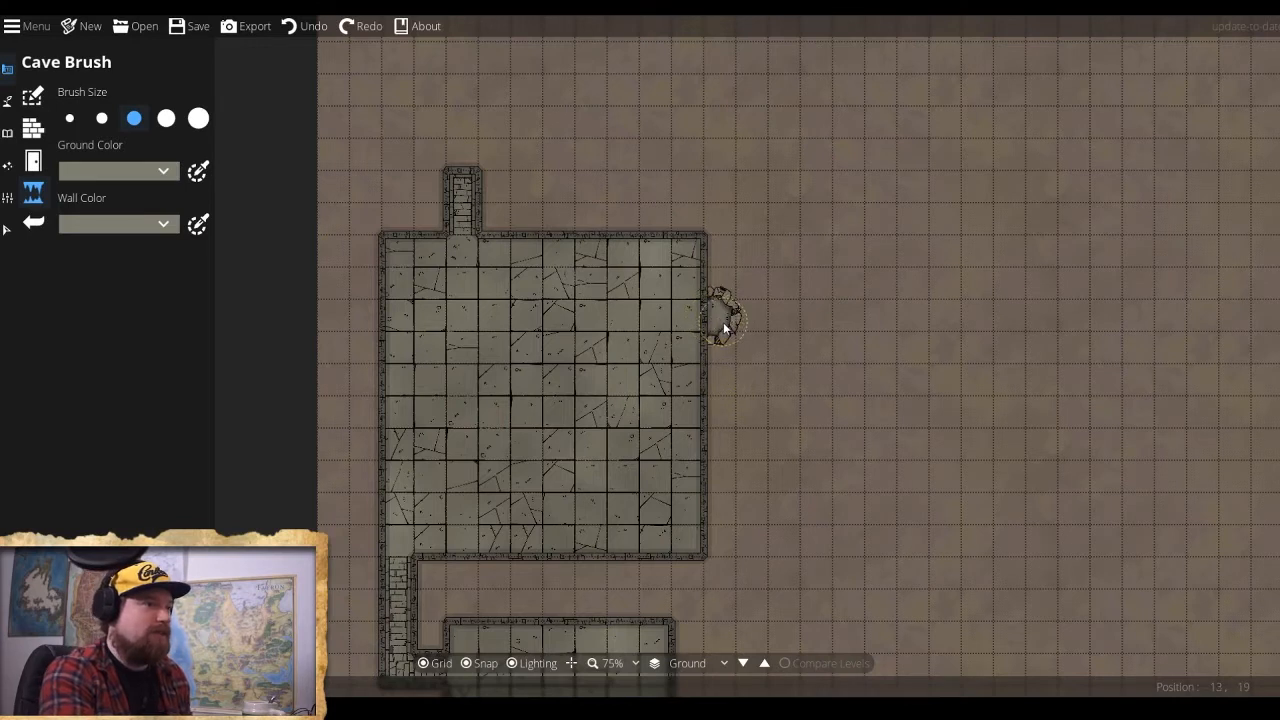
Paint a cave passage about four tiles long eastward from the large room's east wall, plus rough cave bulges on its north and east walls.
mouse_move(752, 326)
left_mouse_down()
mouse_move(770, 312)
mouse_move(829, 330)
left_mouse_up()
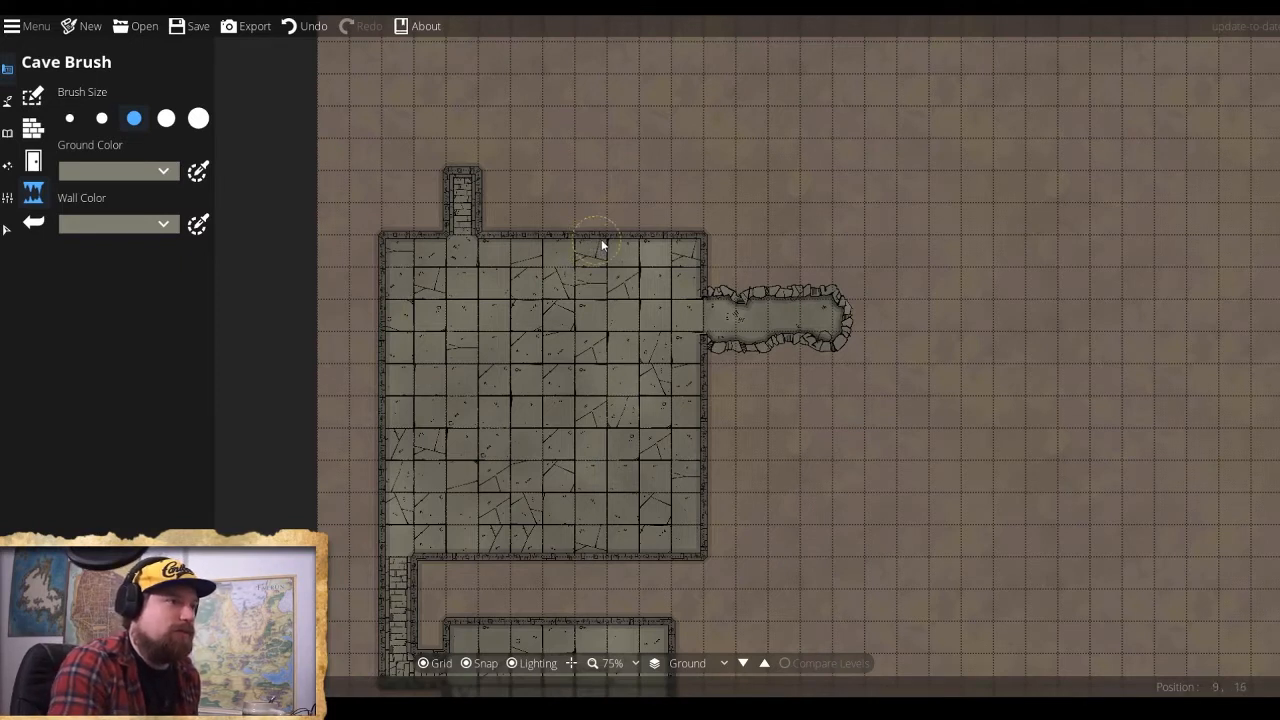
left_click_drag(593, 238, 666, 249)
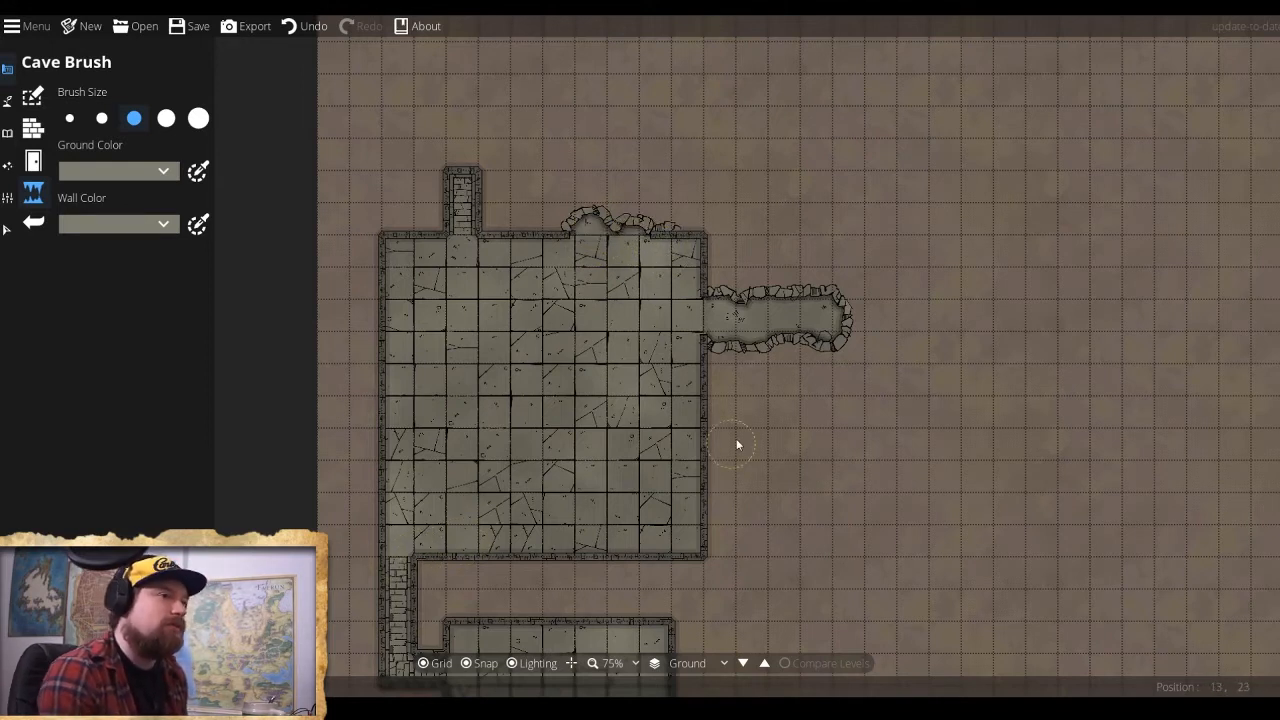
left_click(708, 402)
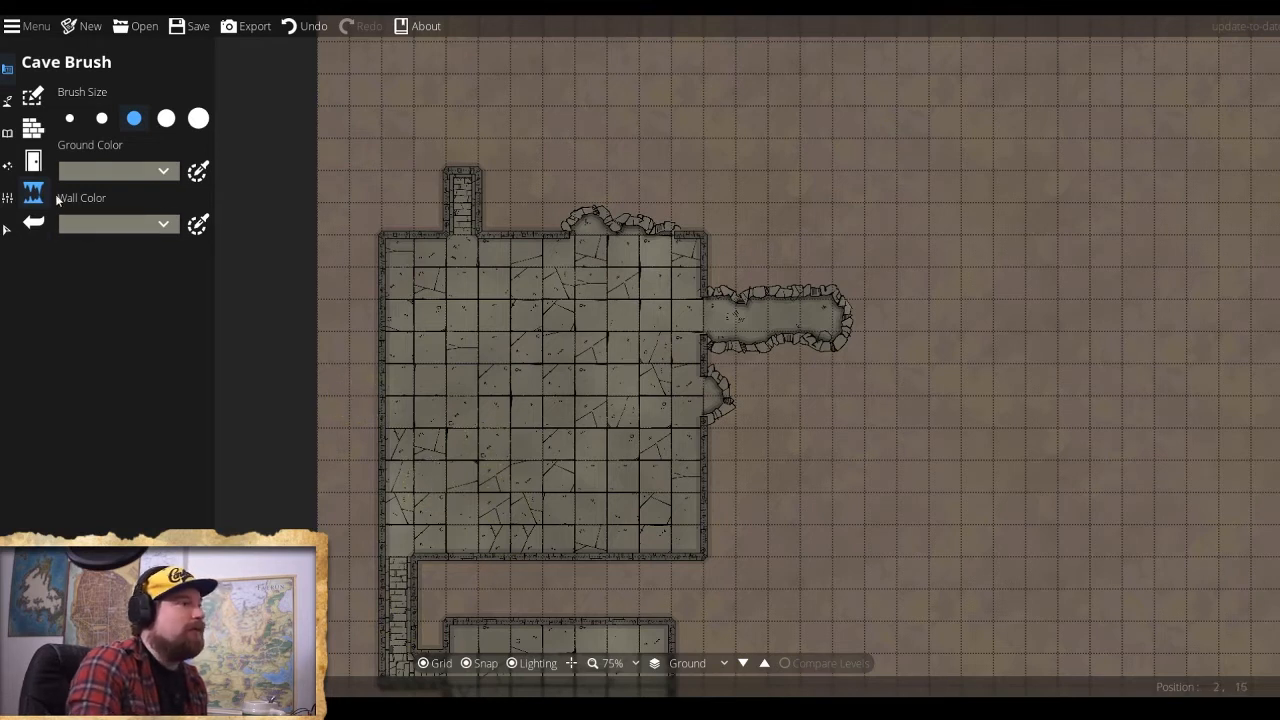
Try to draw a 2 by 2 tile room inside the large room with the Floor Shape Tool.
left_click(33, 128)
left_click(33, 95)
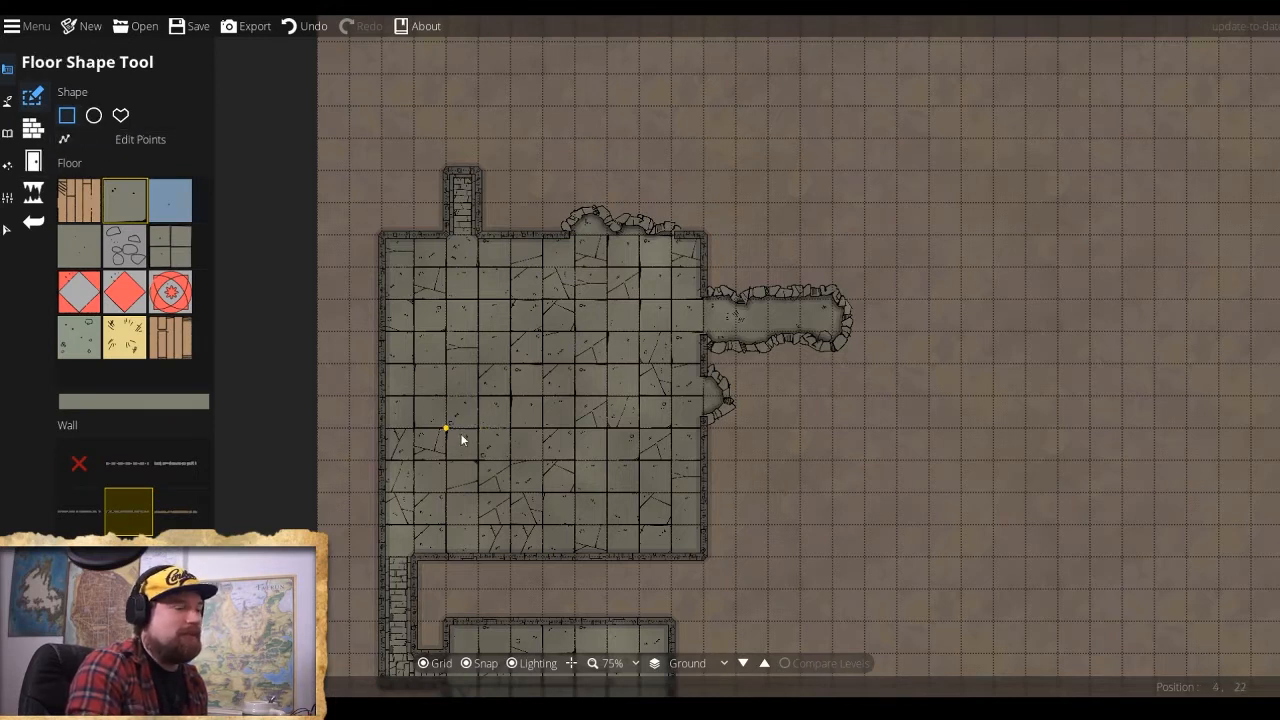
left_click_drag(450, 437, 502, 487)
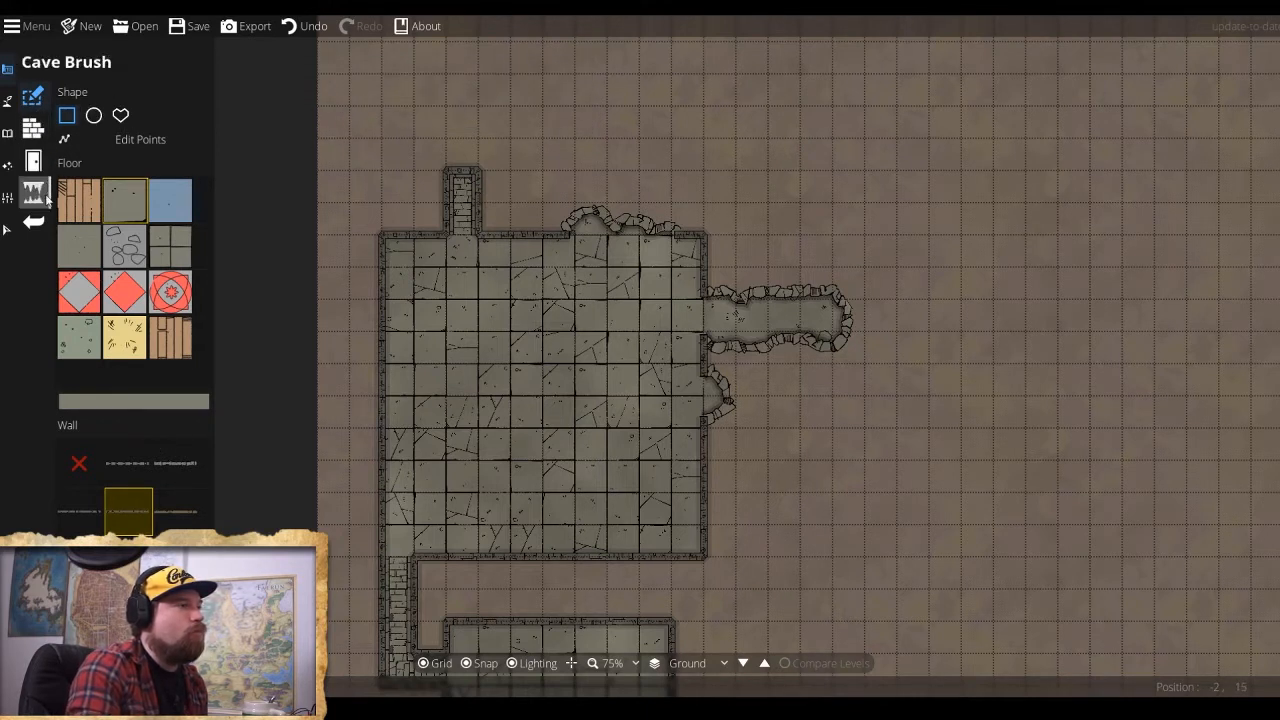
Build a closed 2 by 2 tile square of walls inside the large room's southwest area with the Wall Tool.
mouse_move(40, 227)
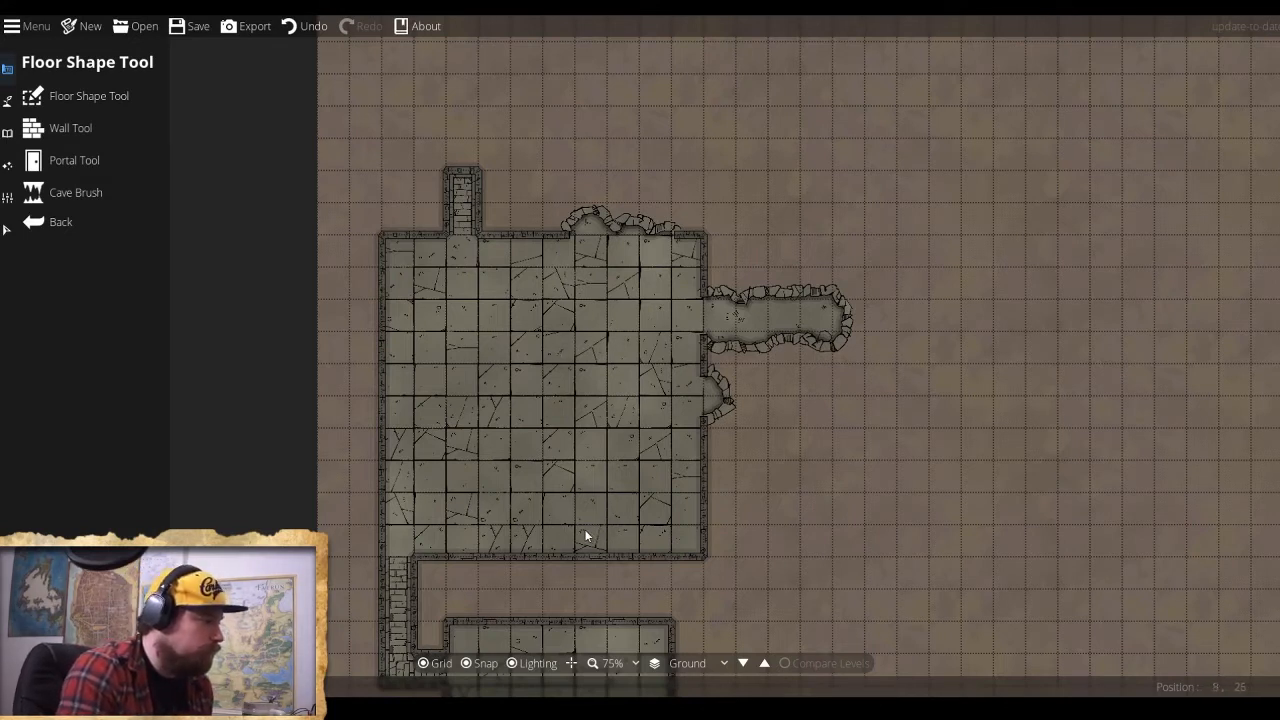
left_click(80, 203)
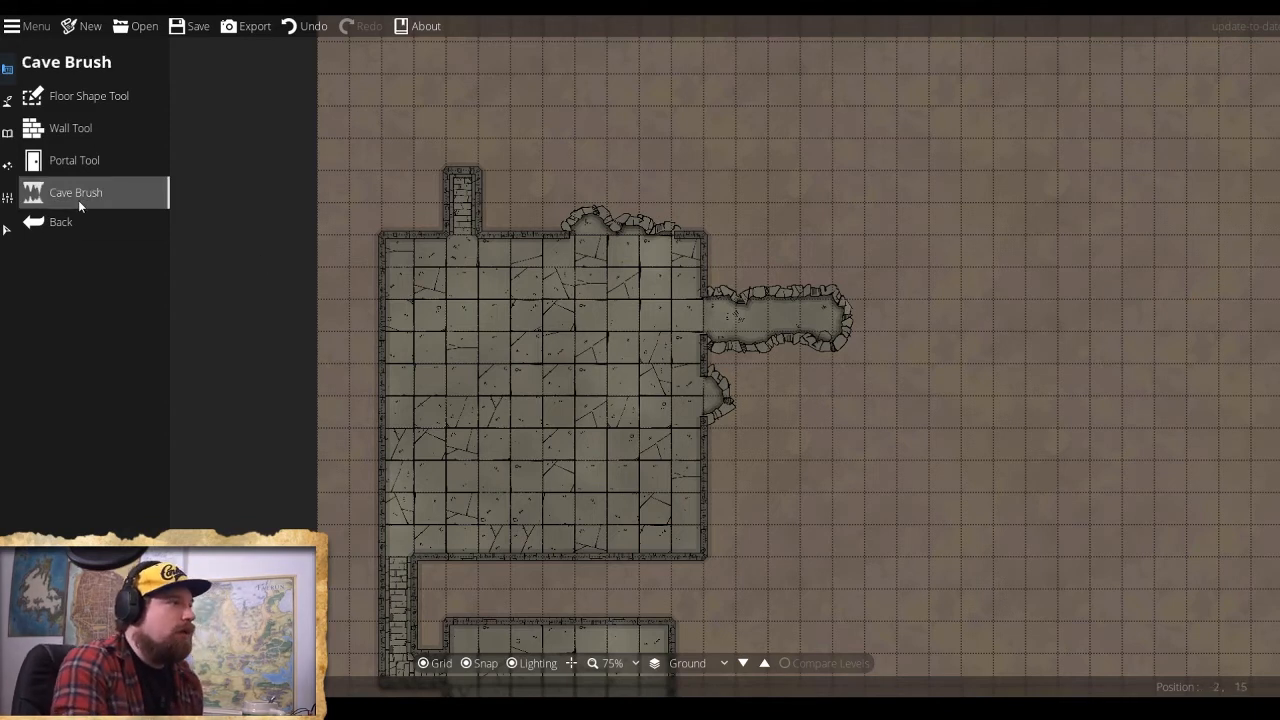
left_click(45, 155)
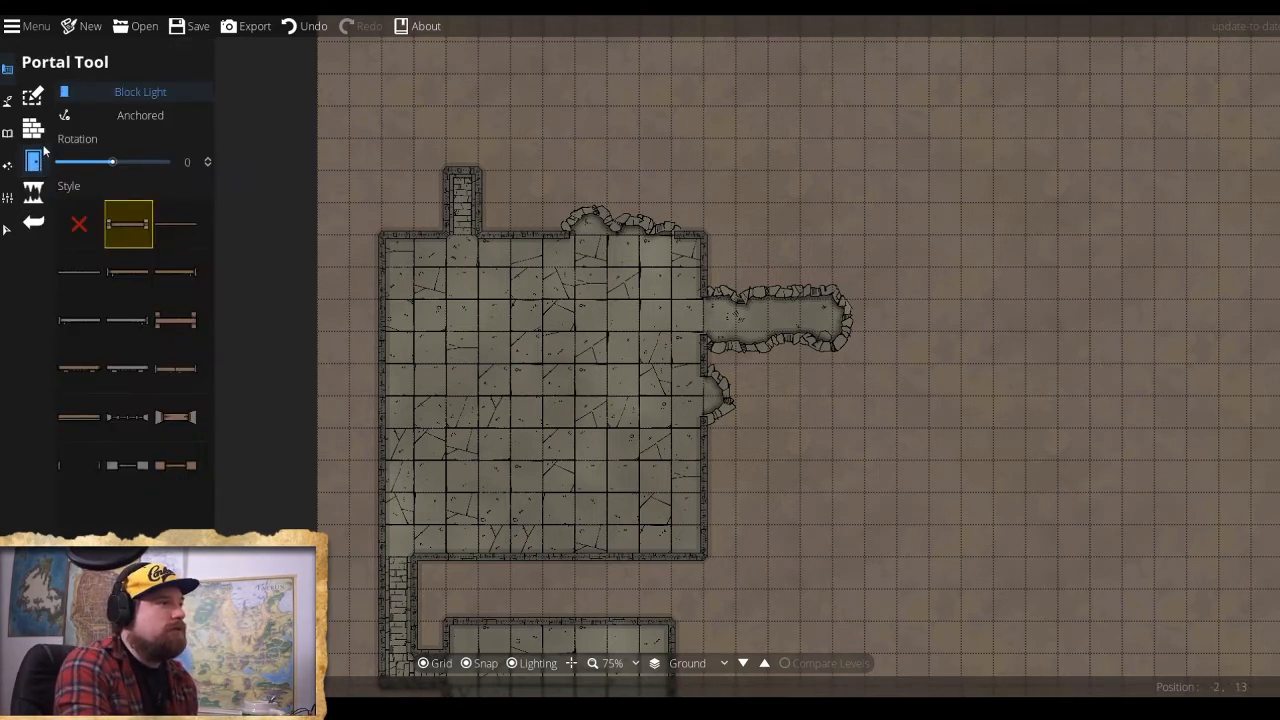
left_click(33, 128)
left_click(434, 451)
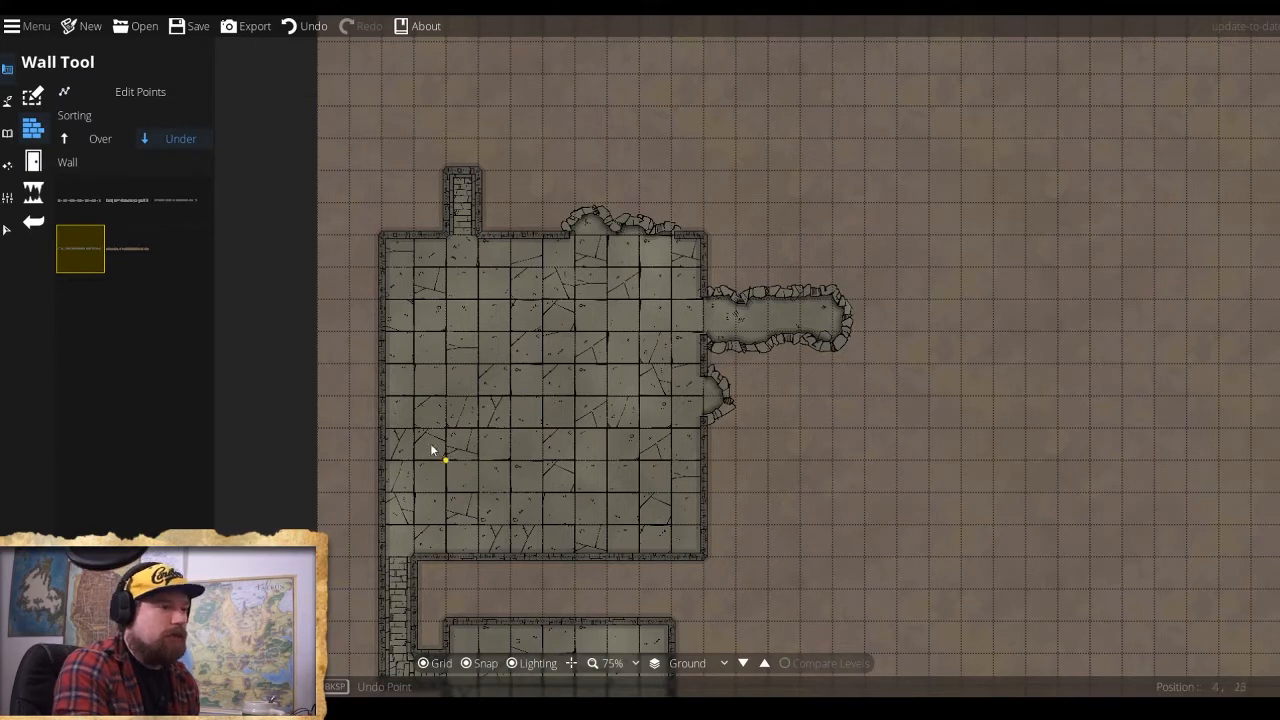
left_click(449, 429)
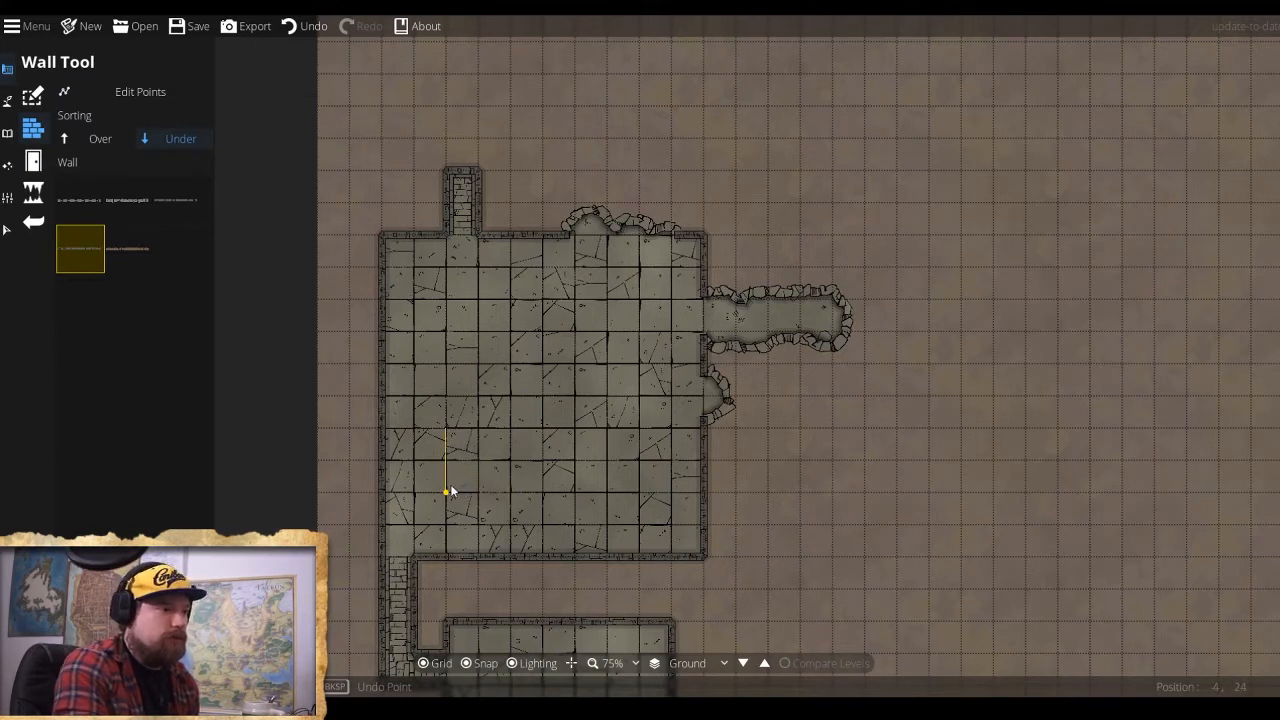
left_click(457, 494)
left_click(509, 494)
left_click(510, 430)
left_click(447, 430)
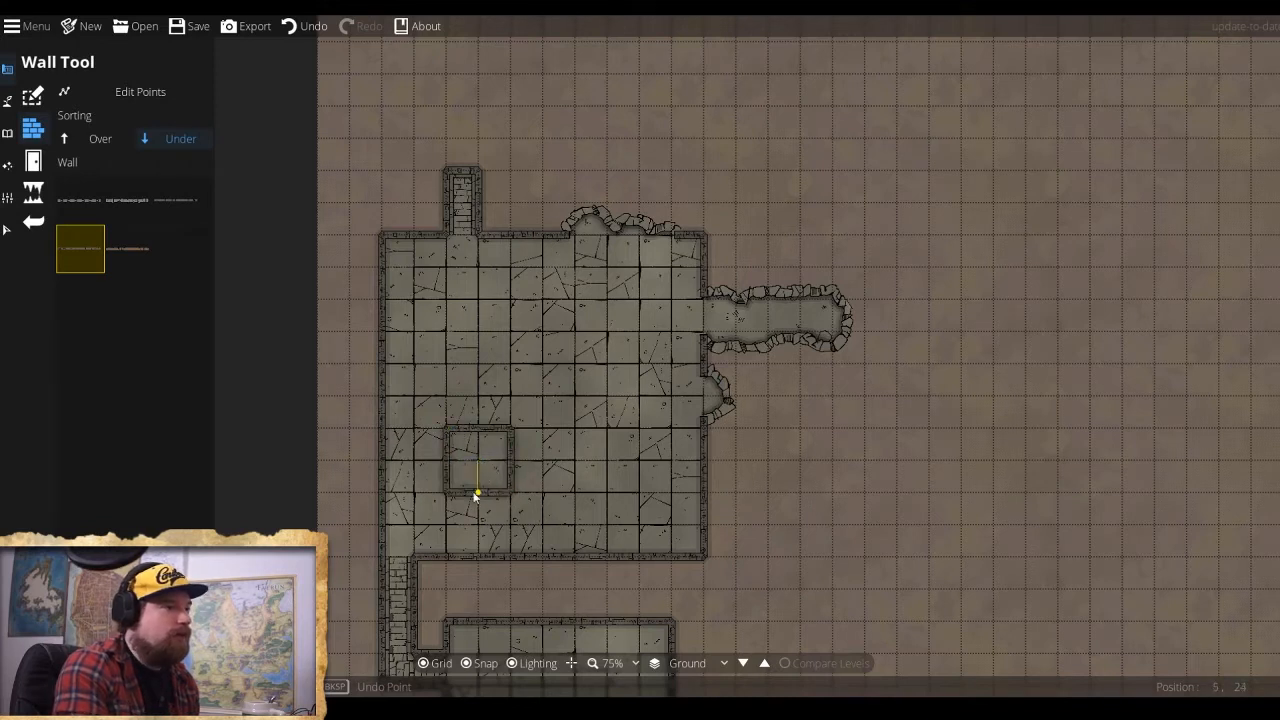
Look through the floor, wall, portal and cave tools and the terrain, objects, effects and settings tool groups.
left_click(33, 96)
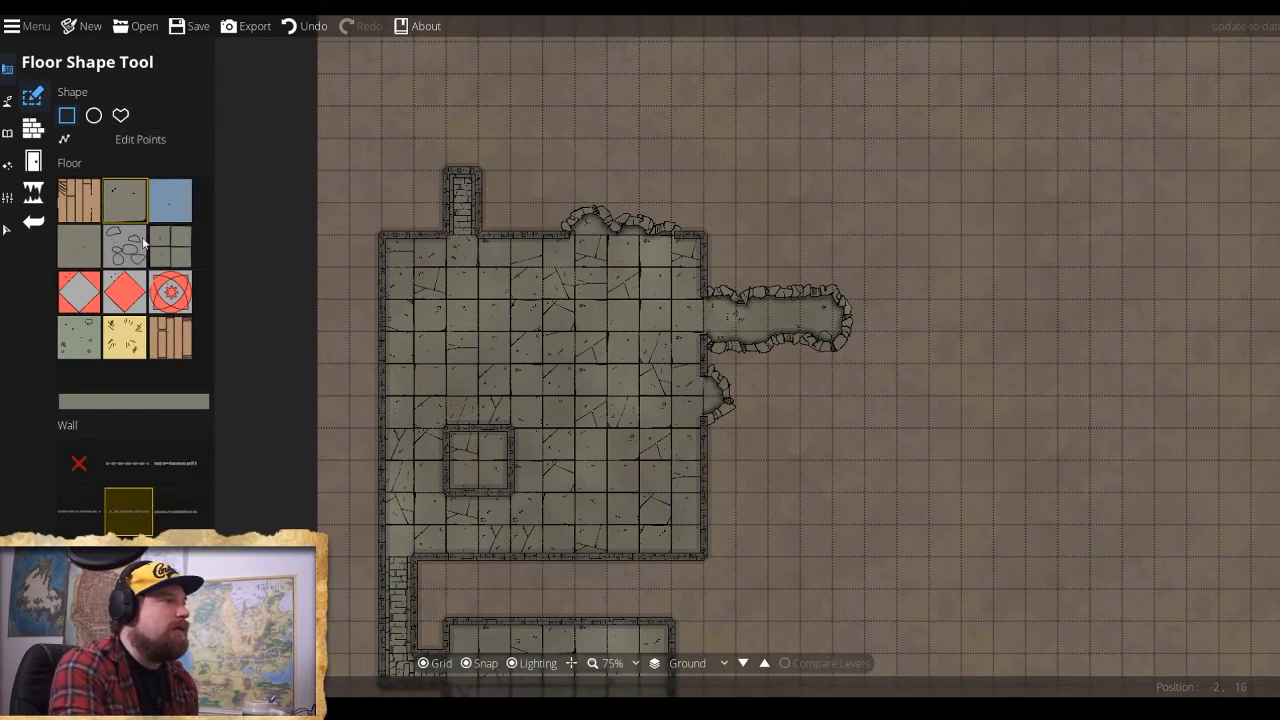
left_click(33, 193)
left_click(33, 128)
left_click(33, 161)
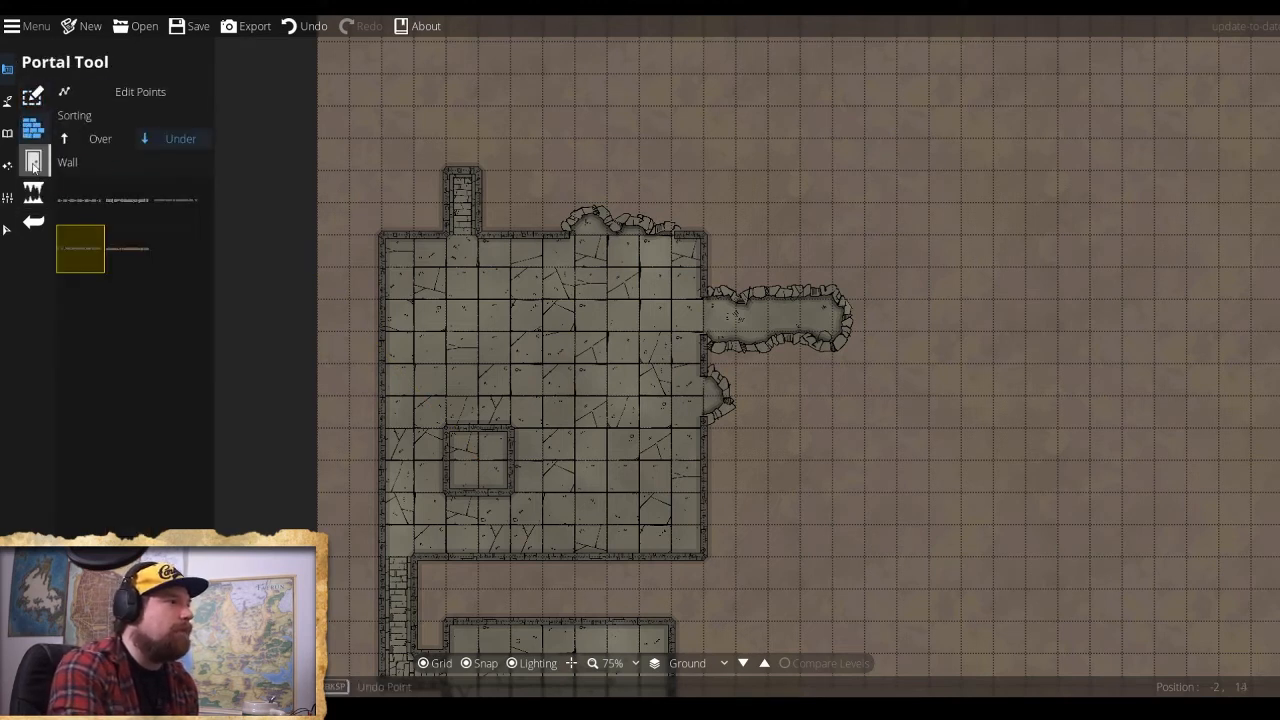
left_click(33, 193)
left_click(33, 161)
left_click(33, 128)
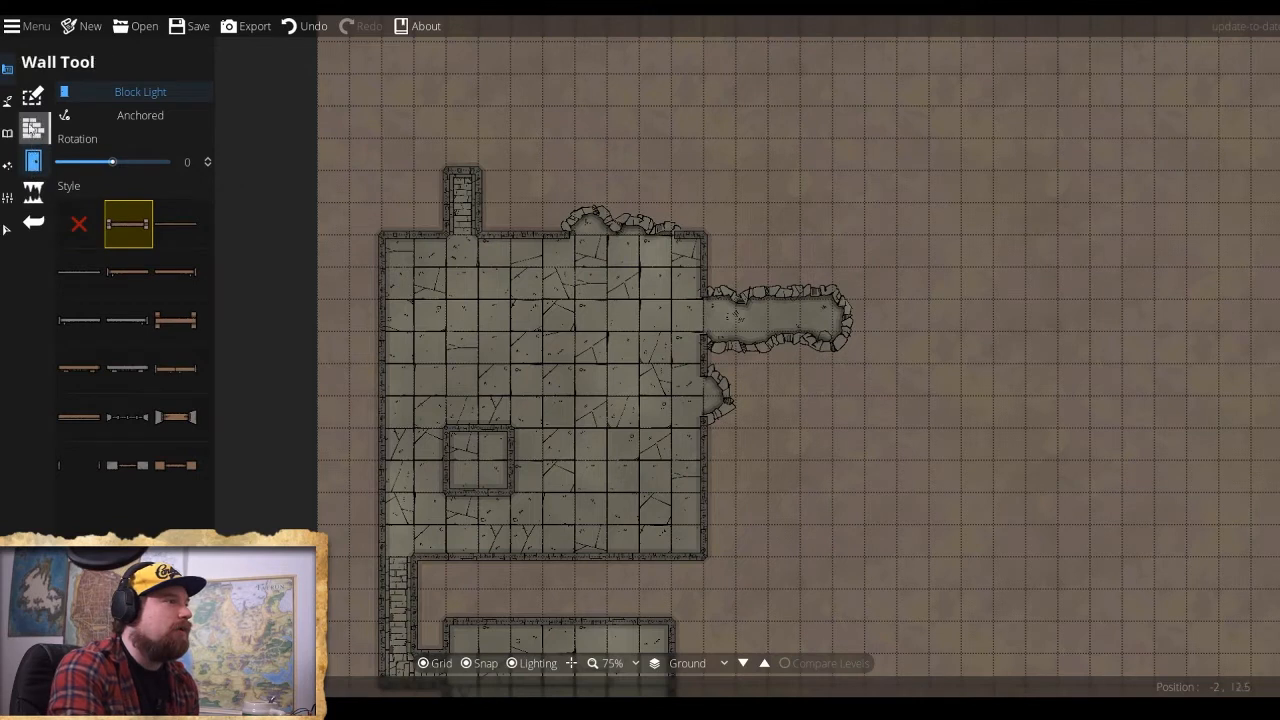
left_click(8, 102)
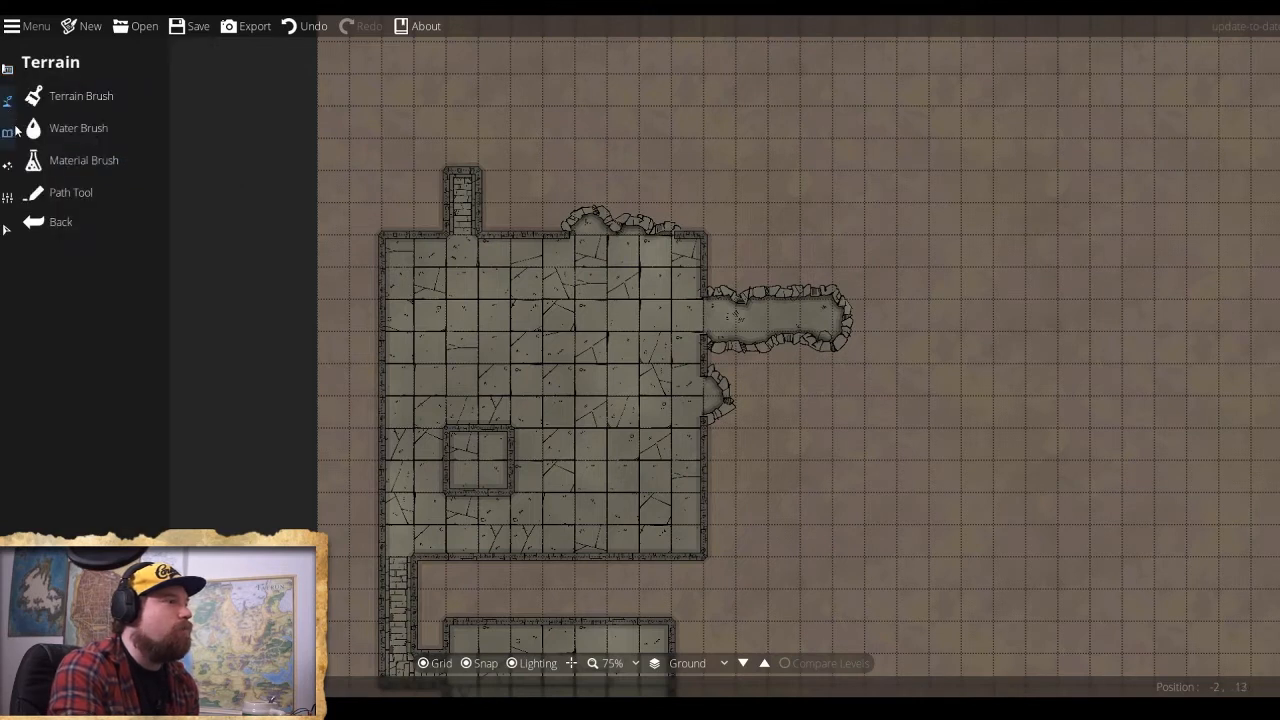
left_click(10, 132)
left_click(9, 166)
left_click(9, 198)
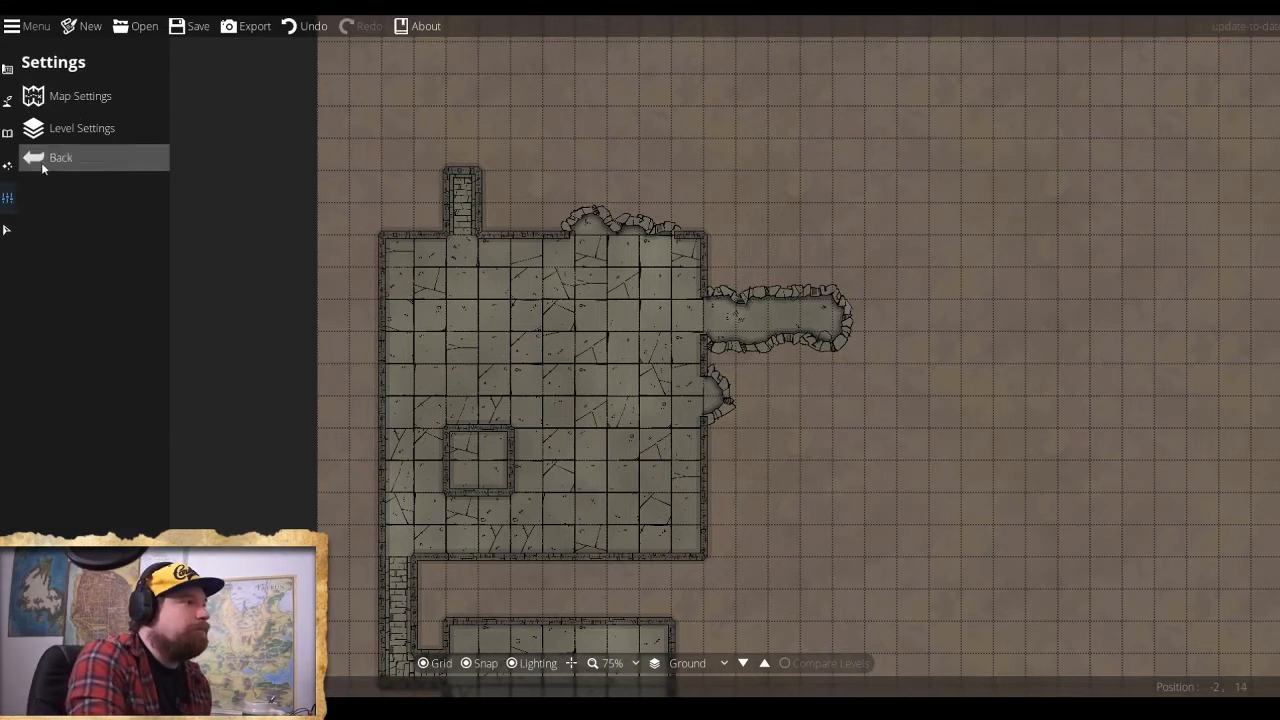
left_click(8, 170)
left_click(8, 137)
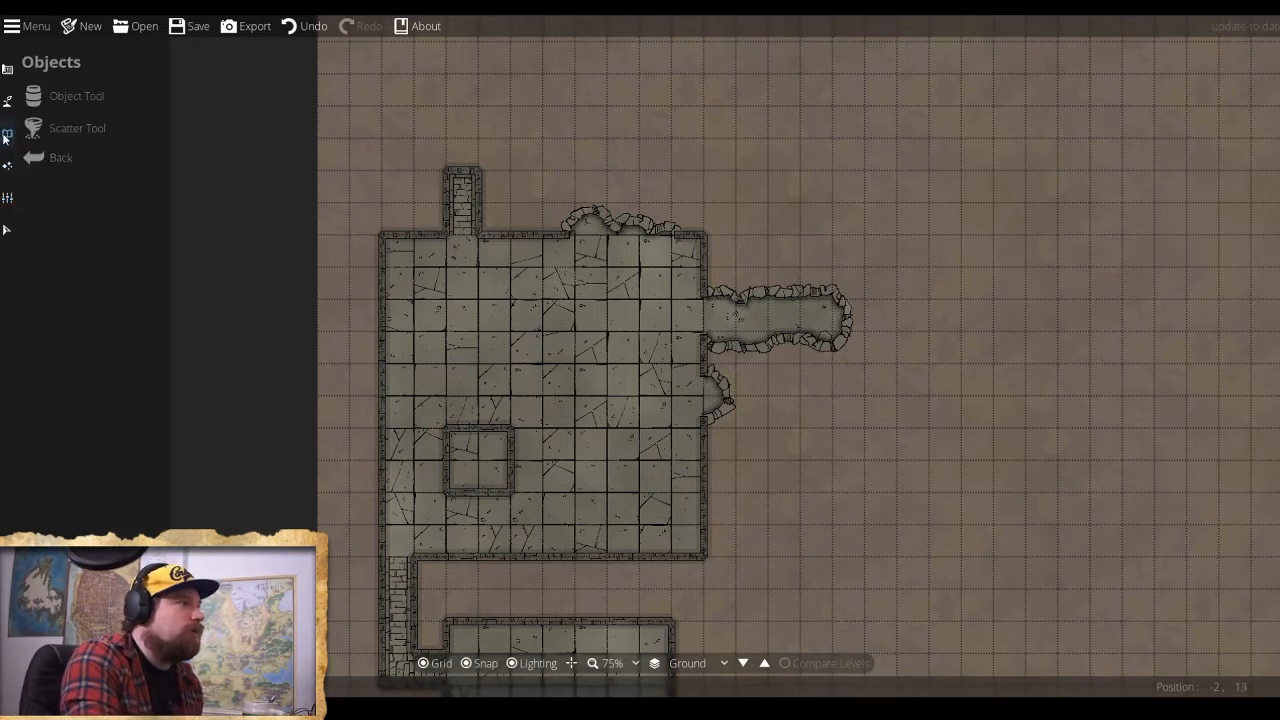
Set the Terrain Brush size to 2 and dab a small spot of Terrain Sand on the ground east of the large room.
left_click(8, 105)
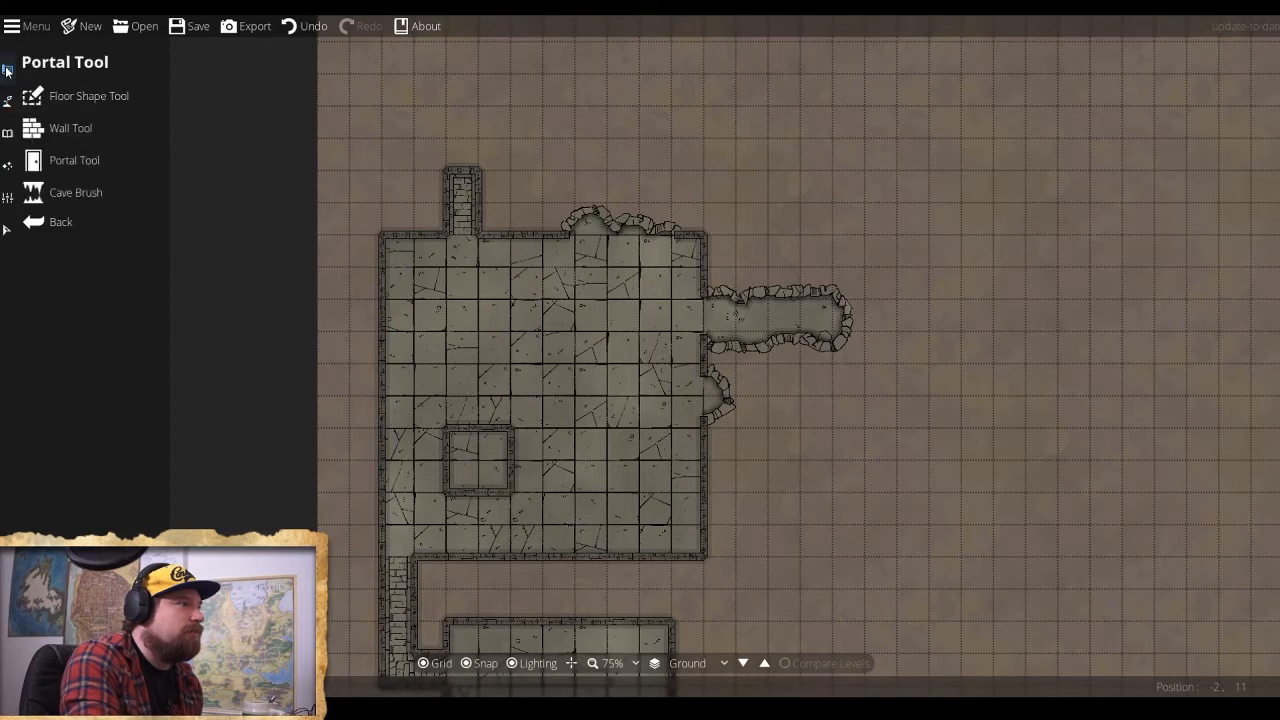
left_click(83, 97)
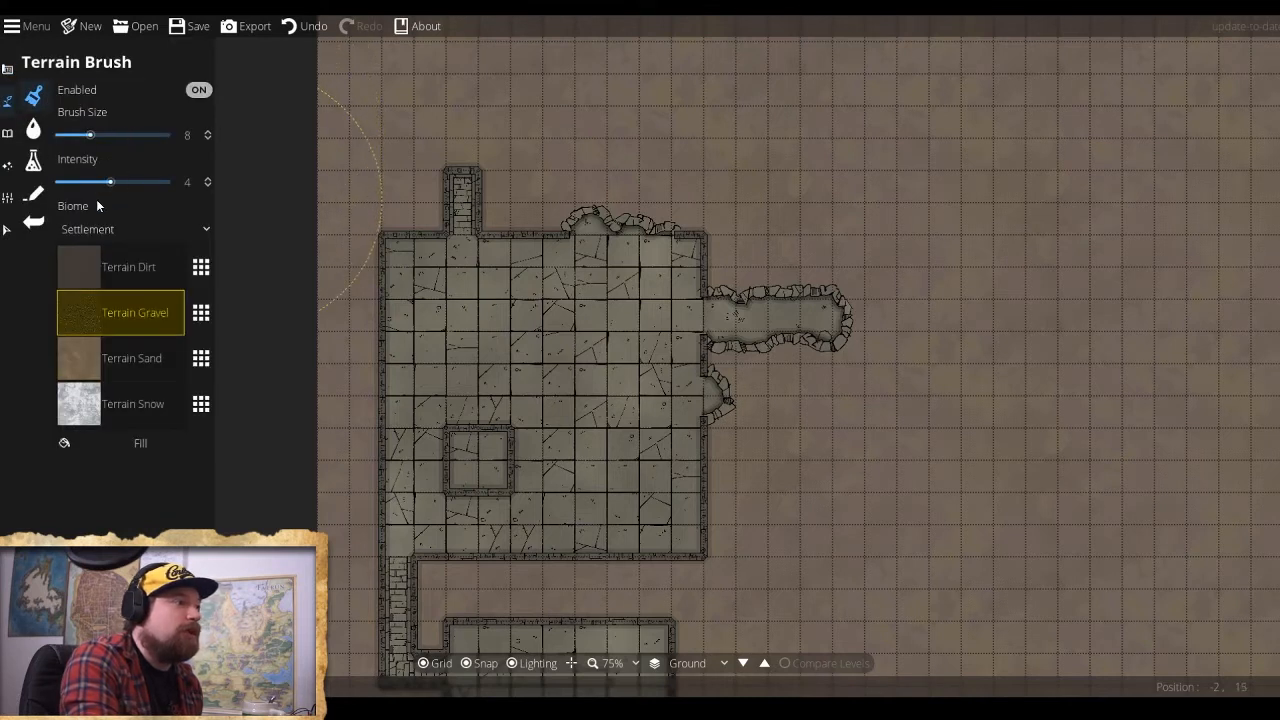
scroll(545, 368, "down", 5)
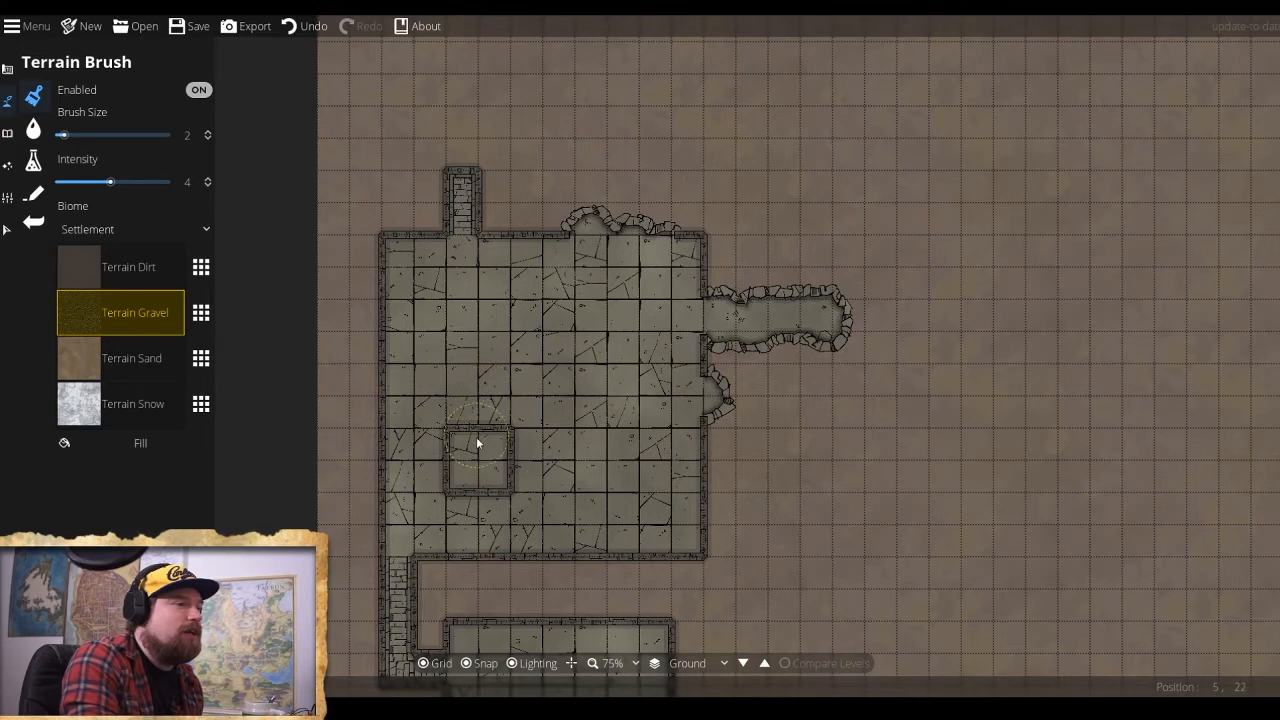
left_click(99, 356)
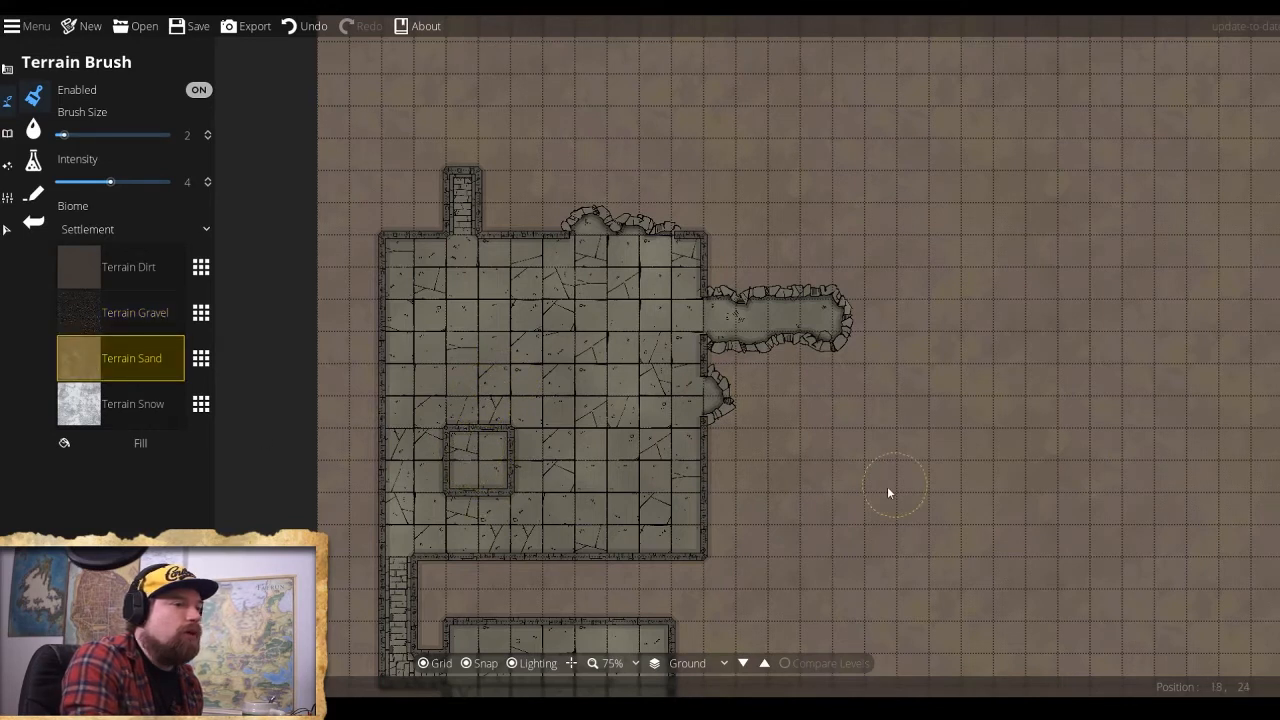
left_click(72, 315)
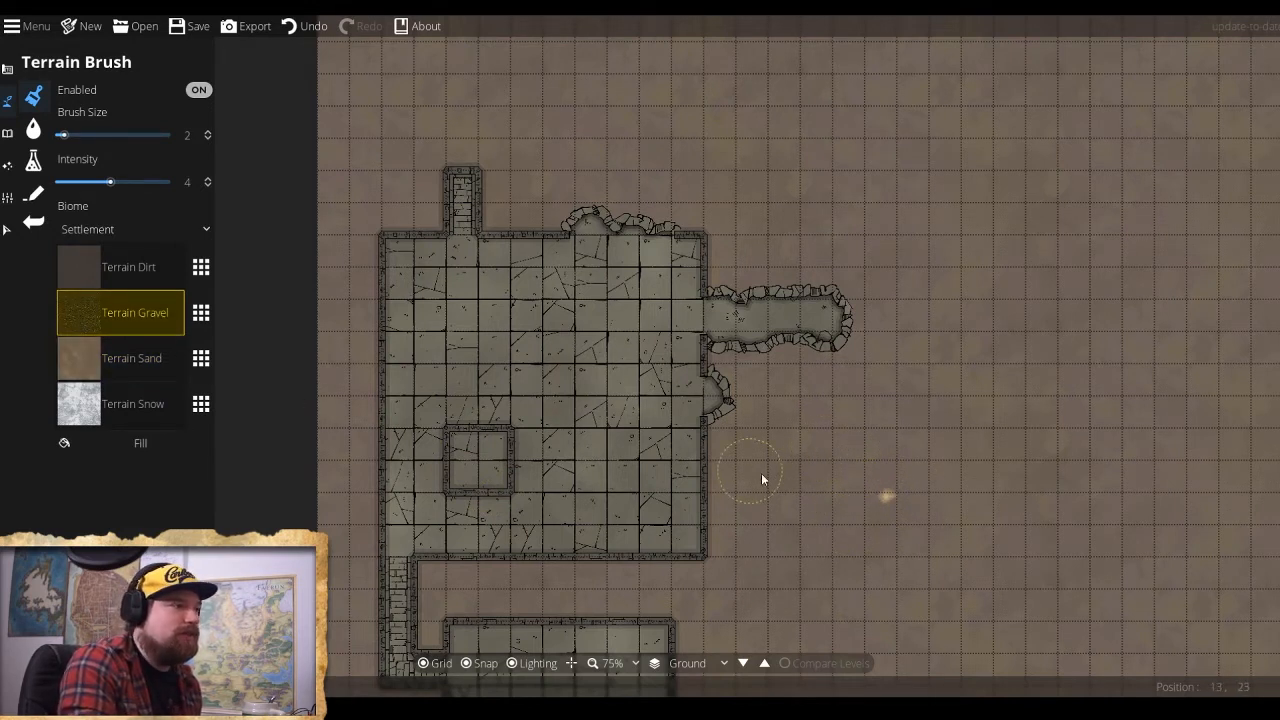
left_click(80, 274)
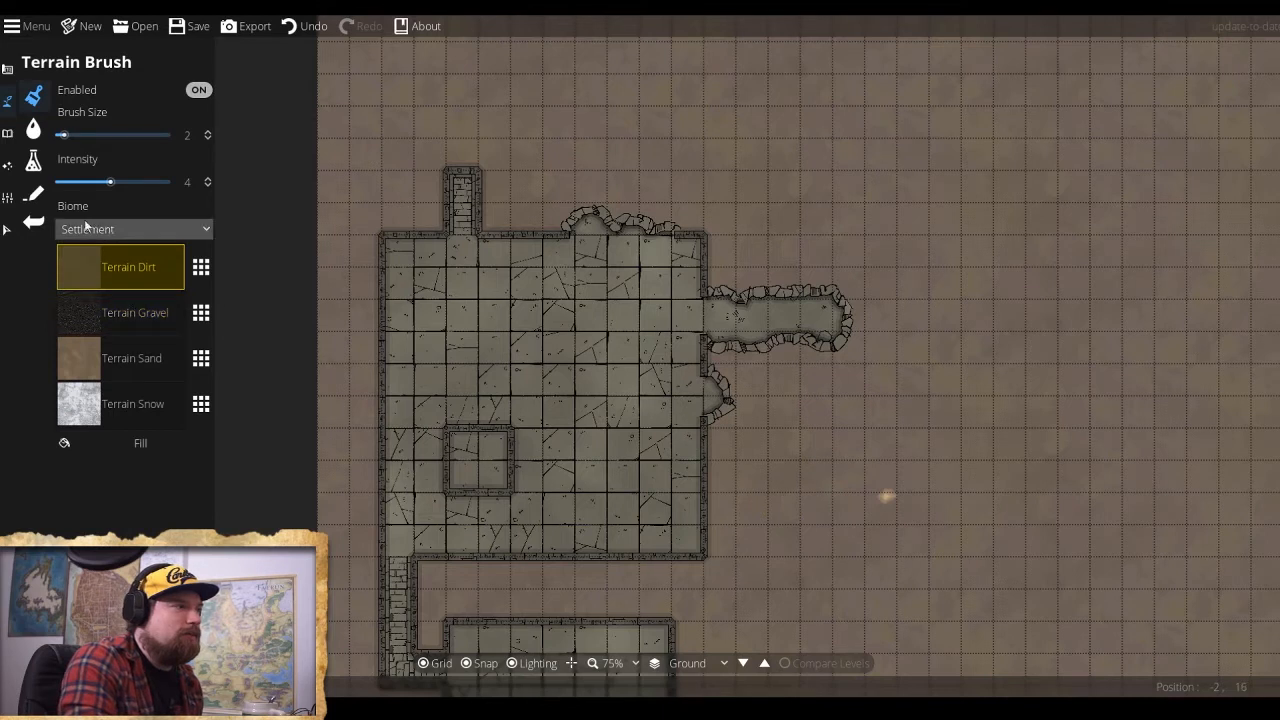
Try painting a Terrain Snow patch about four tiles wide southeast of the large room, and undo the terrain painting.
left_click(80, 404)
left_click(891, 512)
mouse_move(812, 508)
left_mouse_down()
mouse_move(862, 533)
mouse_move(860, 495)
left_mouse_up()
mouse_move(810, 448)
left_mouse_down()
mouse_move(843, 489)
mouse_move(795, 466)
mouse_move(805, 495)
left_mouse_up()
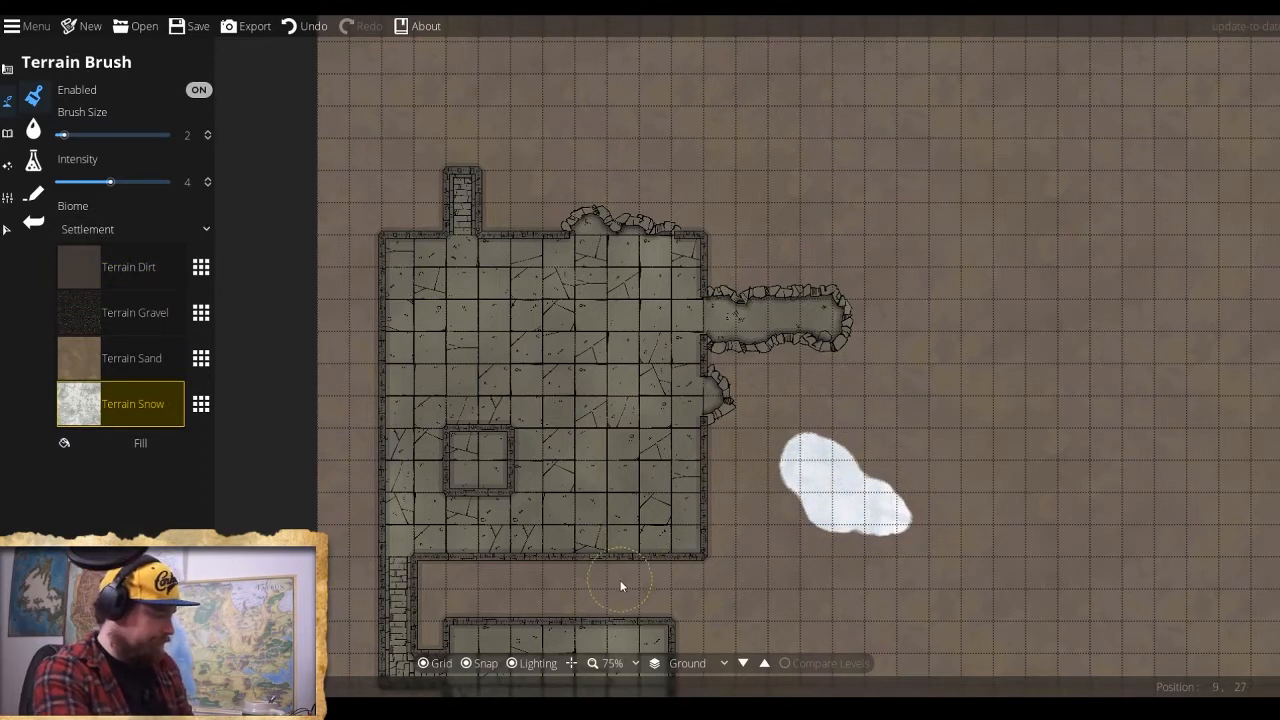
key("ctrl+z")
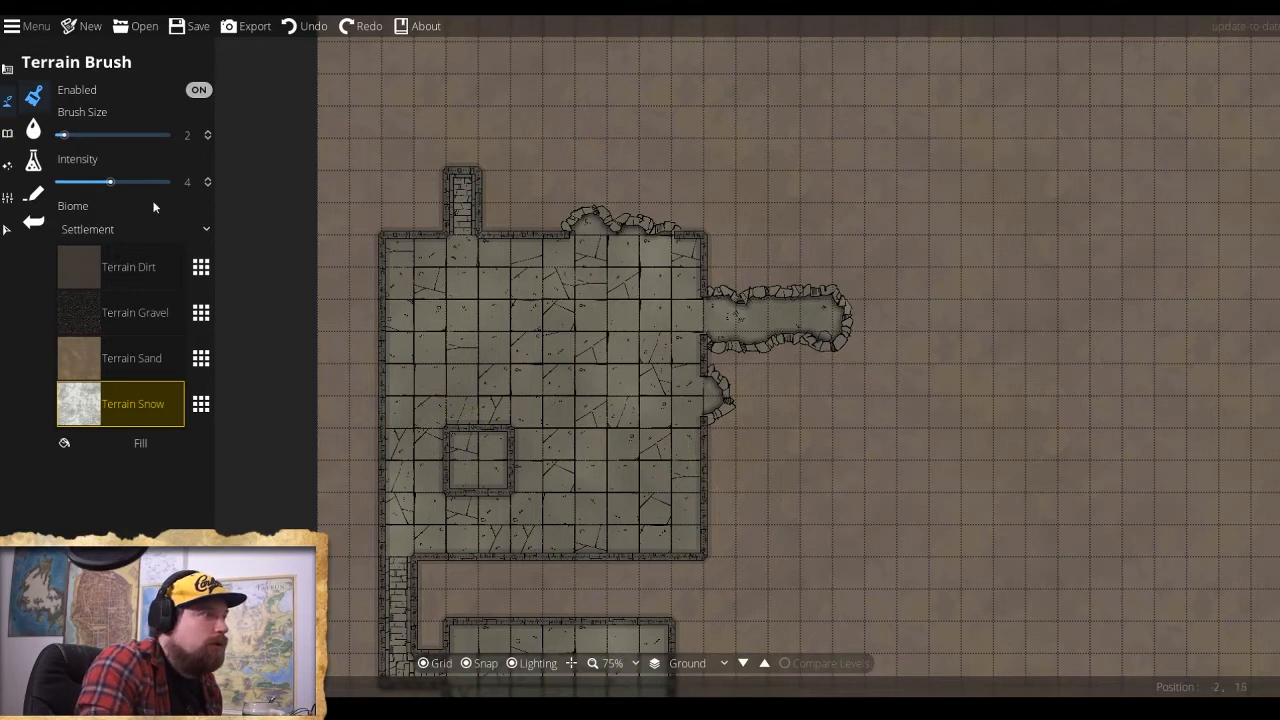
Try adding a wall at the inner square with the Wall Tool, and undo it together with the square.
left_click(9, 69)
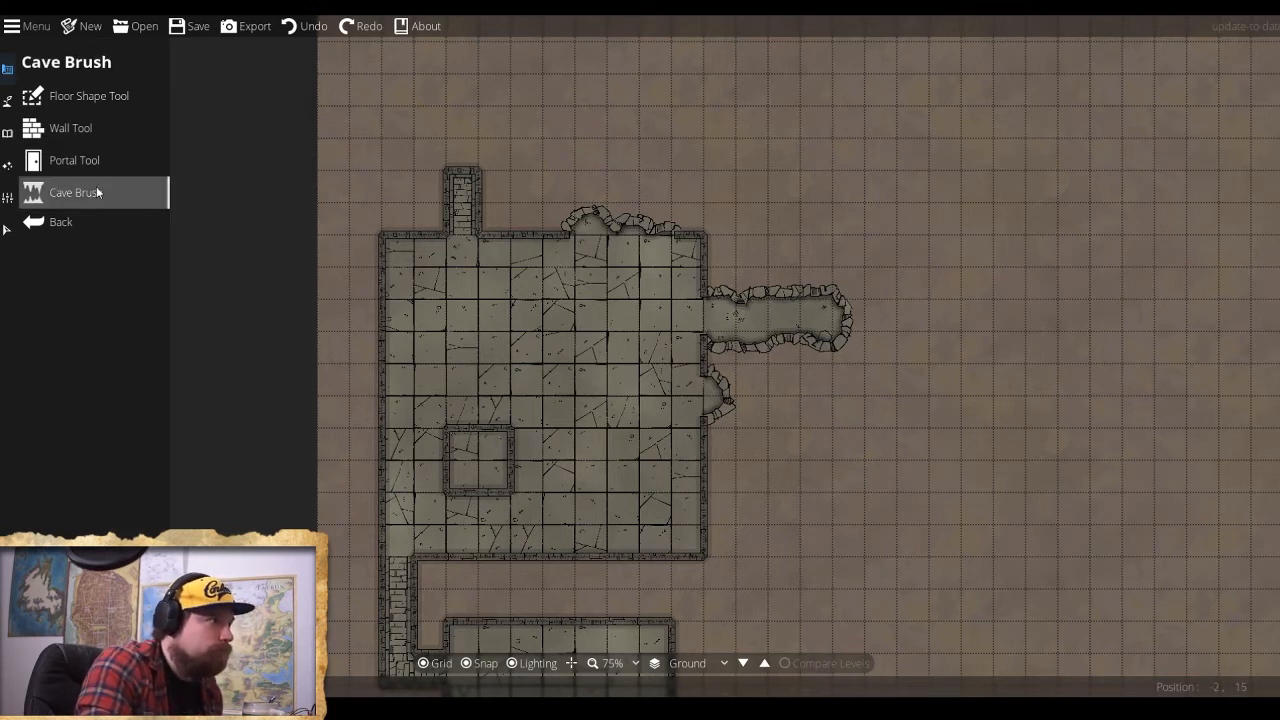
left_click(79, 126)
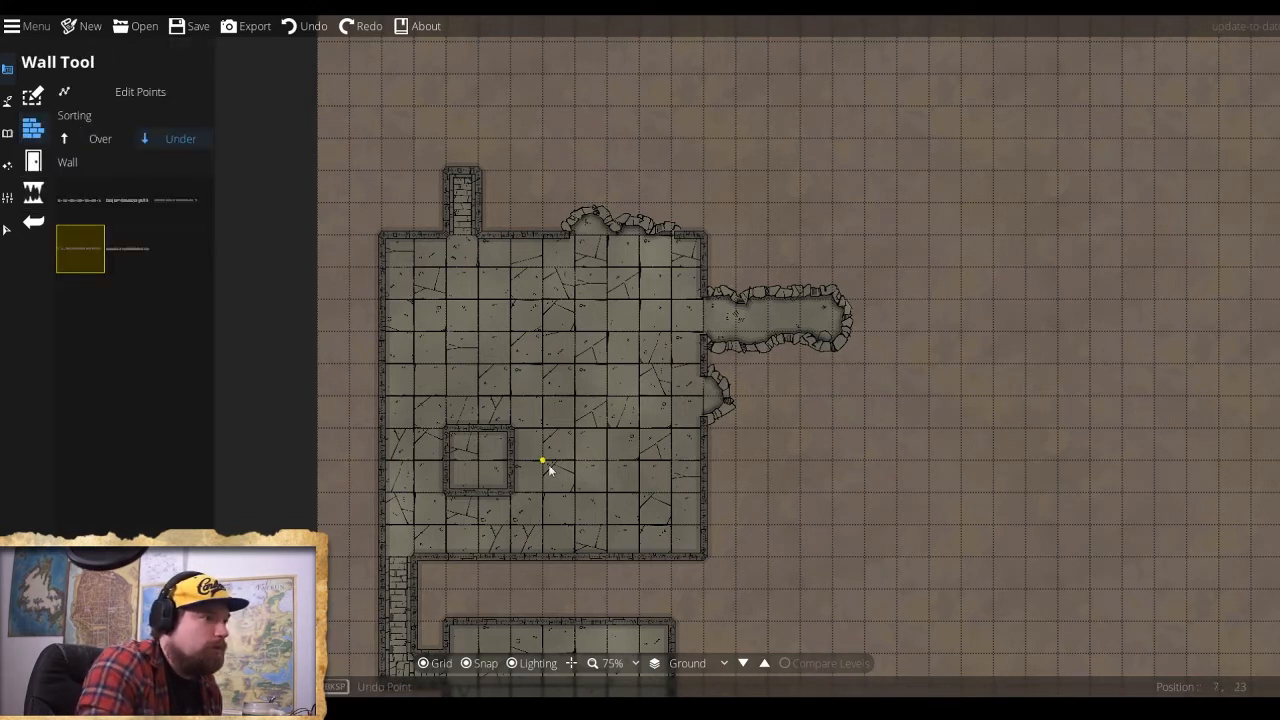
left_click(504, 434)
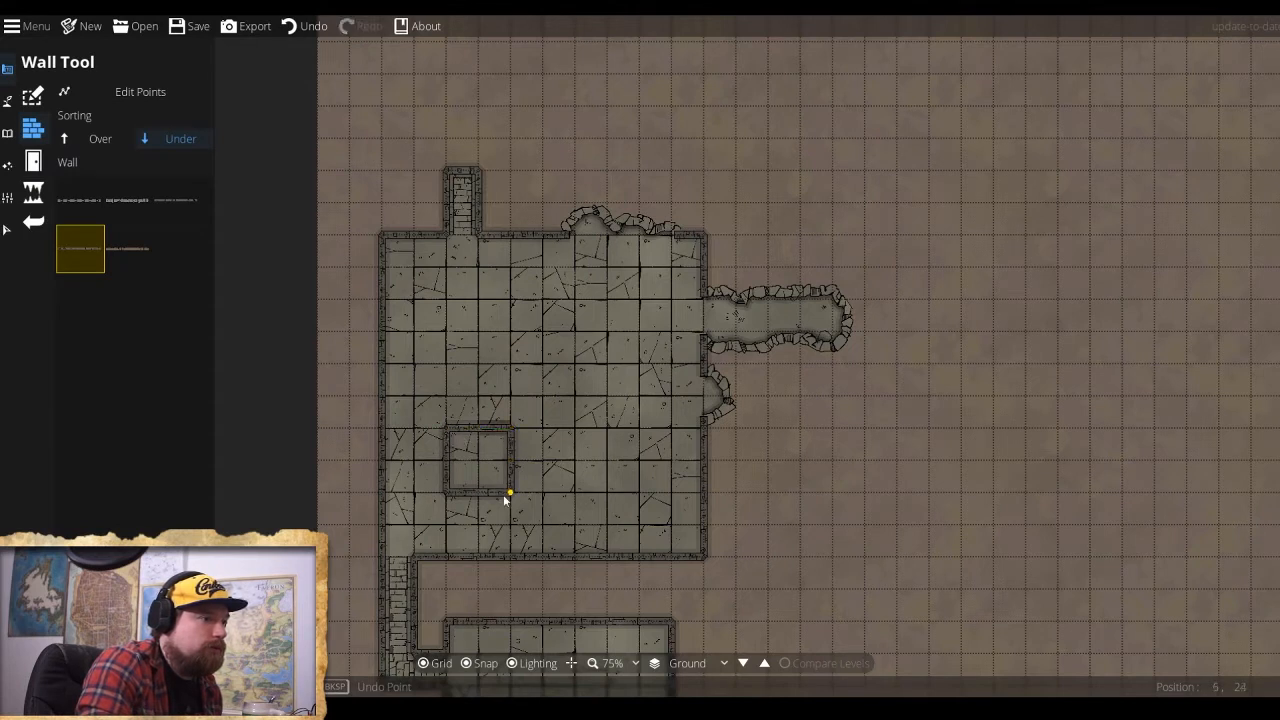
key("ctrl+z")
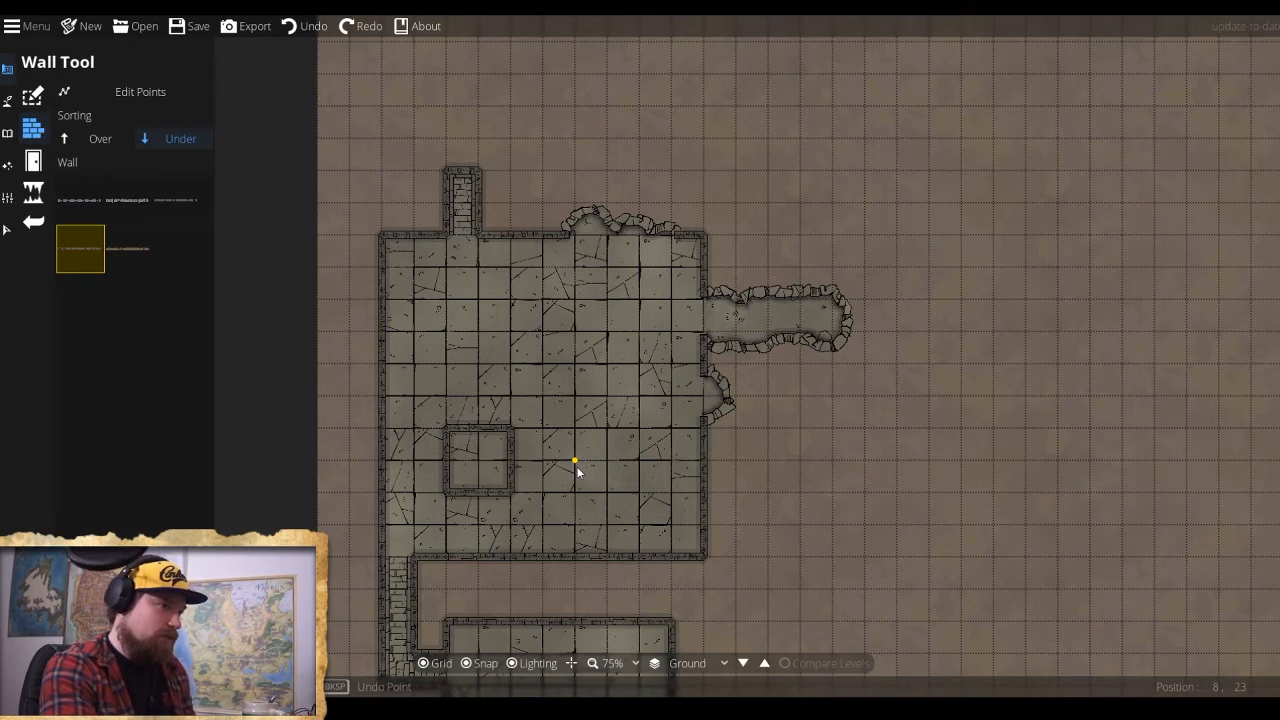
key("ctrl+z")
Try to draw a straight wall about eight tiles long from inside the large room eastward across its east wall.
left_click(575, 461)
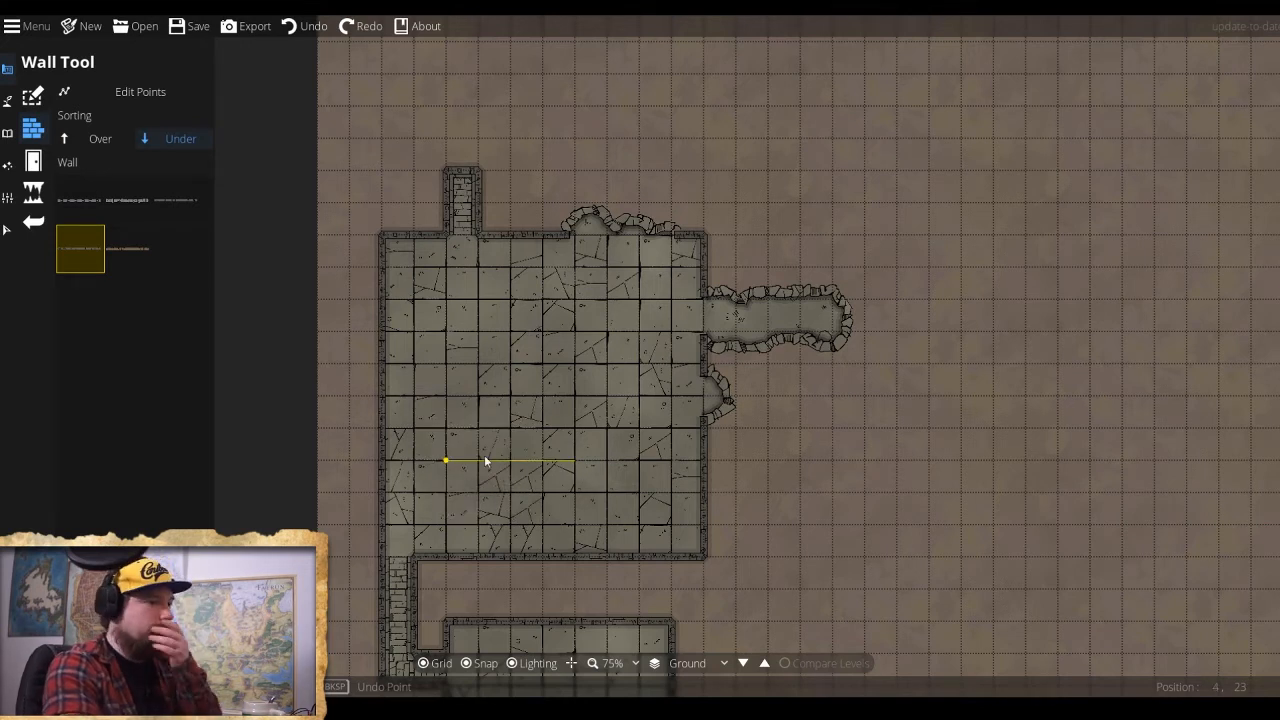
left_click(822, 462)
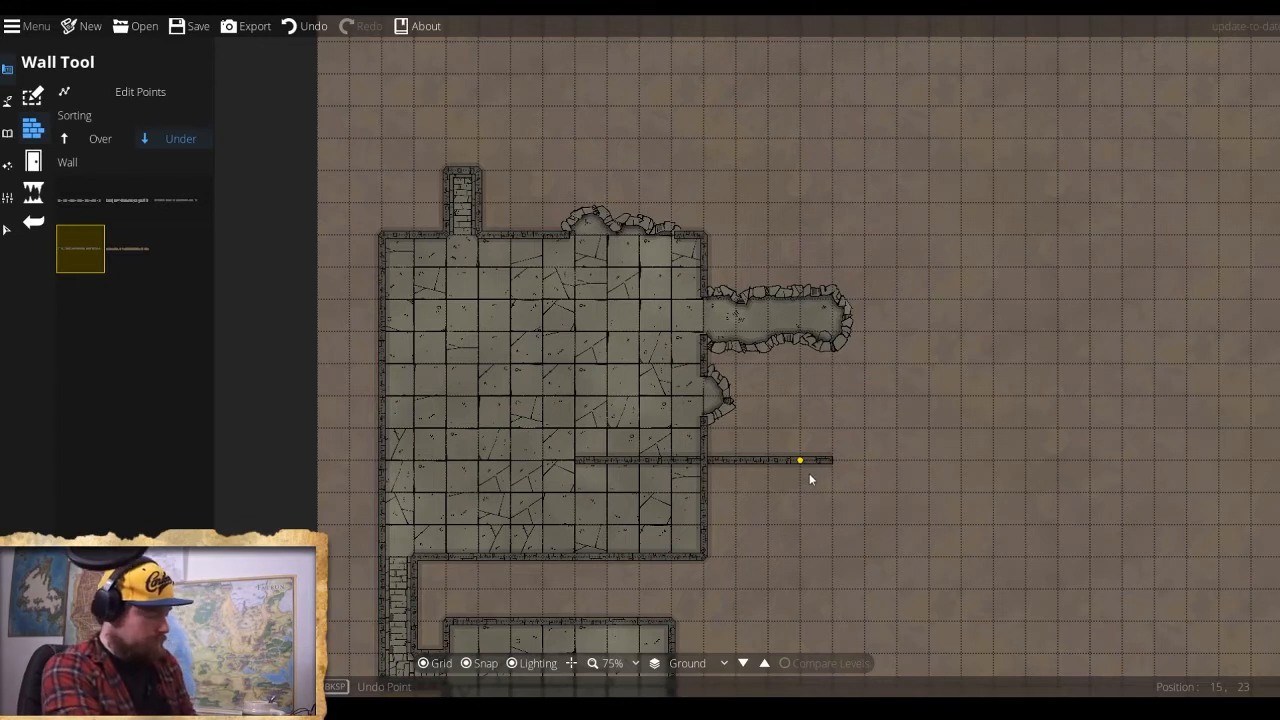
key("ctrl+z")
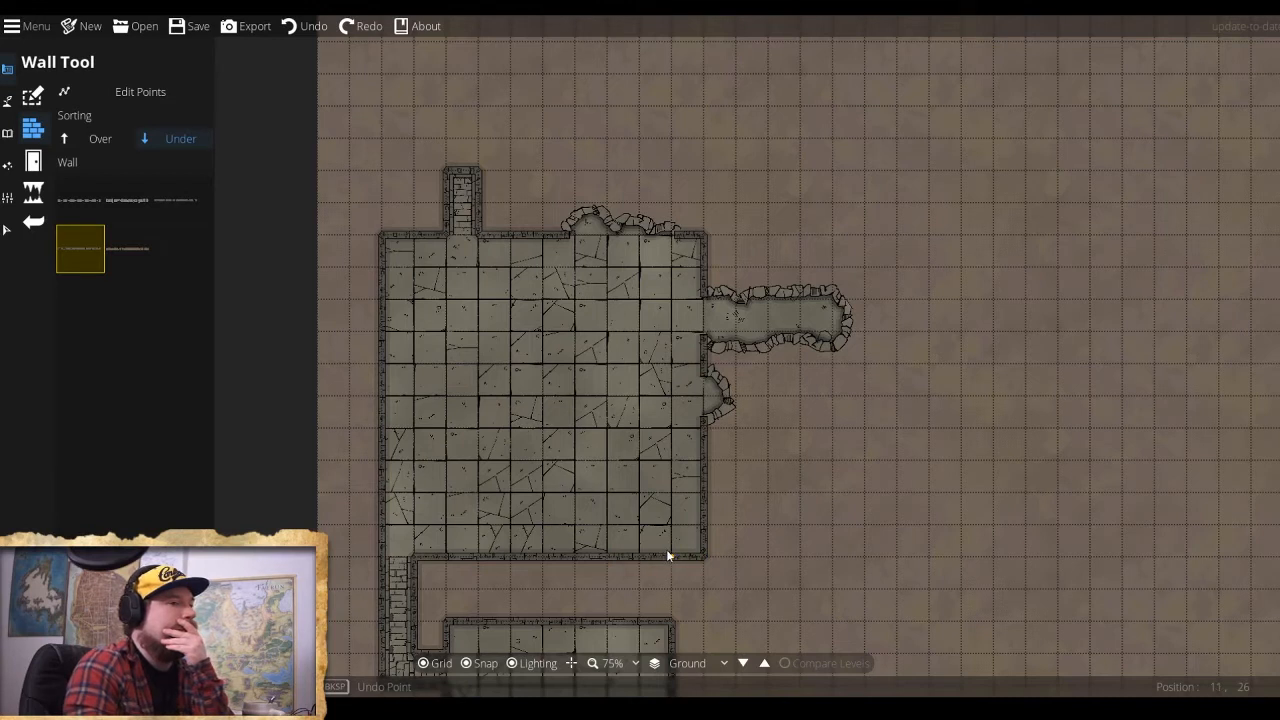
Undo the cave bulges, the eastern cave passage, the northern corridor and the large room, back to the short corridor below it.
key("ctrl+z")
key("ctrl+z")
key("ctrl+z")
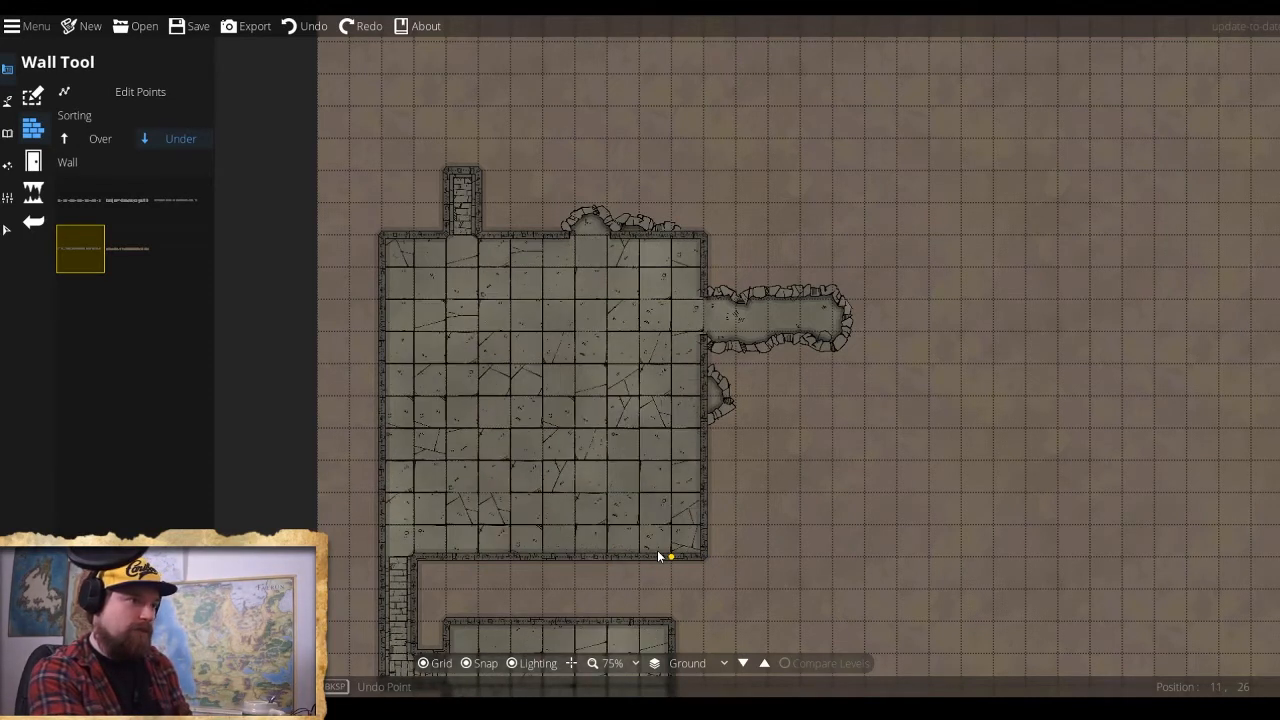
key("ctrl+z")
key("ctrl+z")
key("ctrl+z")
key("ctrl+z")
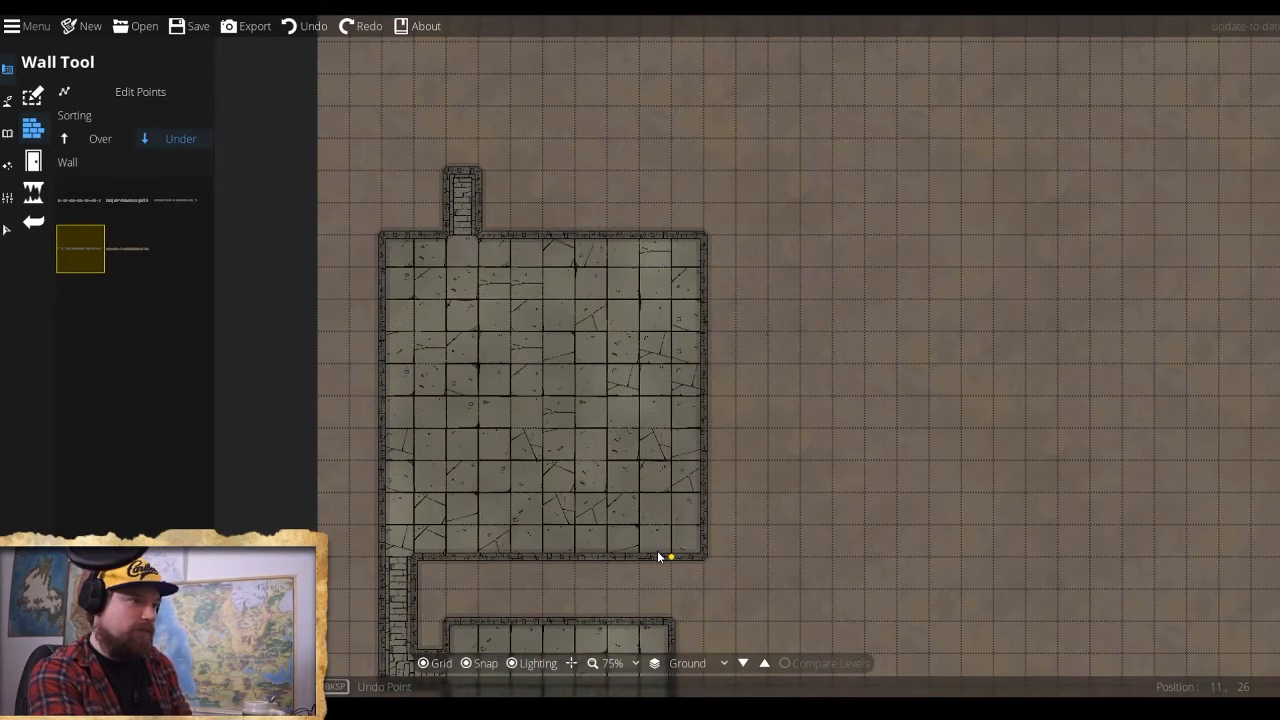
key("ctrl+z")
key("ctrl+z")
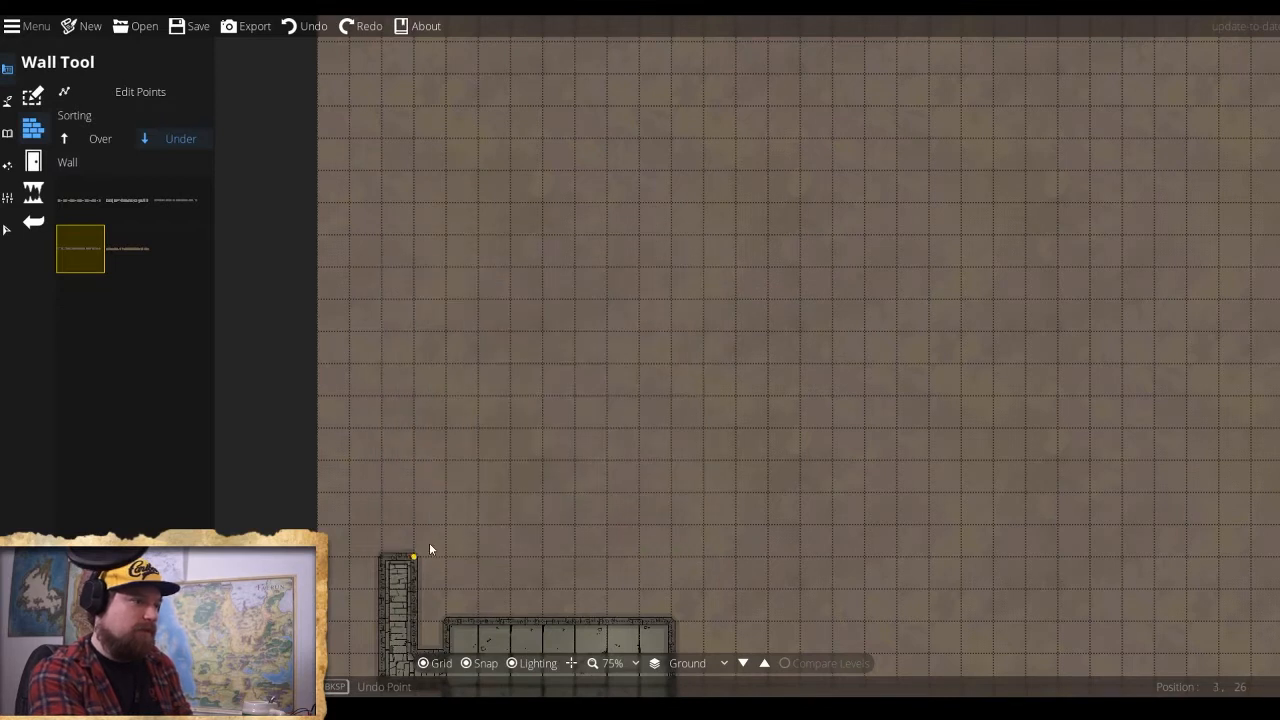
Draw one-tile-wide corridors with the Floor Shape Tool, extending the short corridor north and forming a closed 11 by 11 tile square ring.
left_click(32, 96)
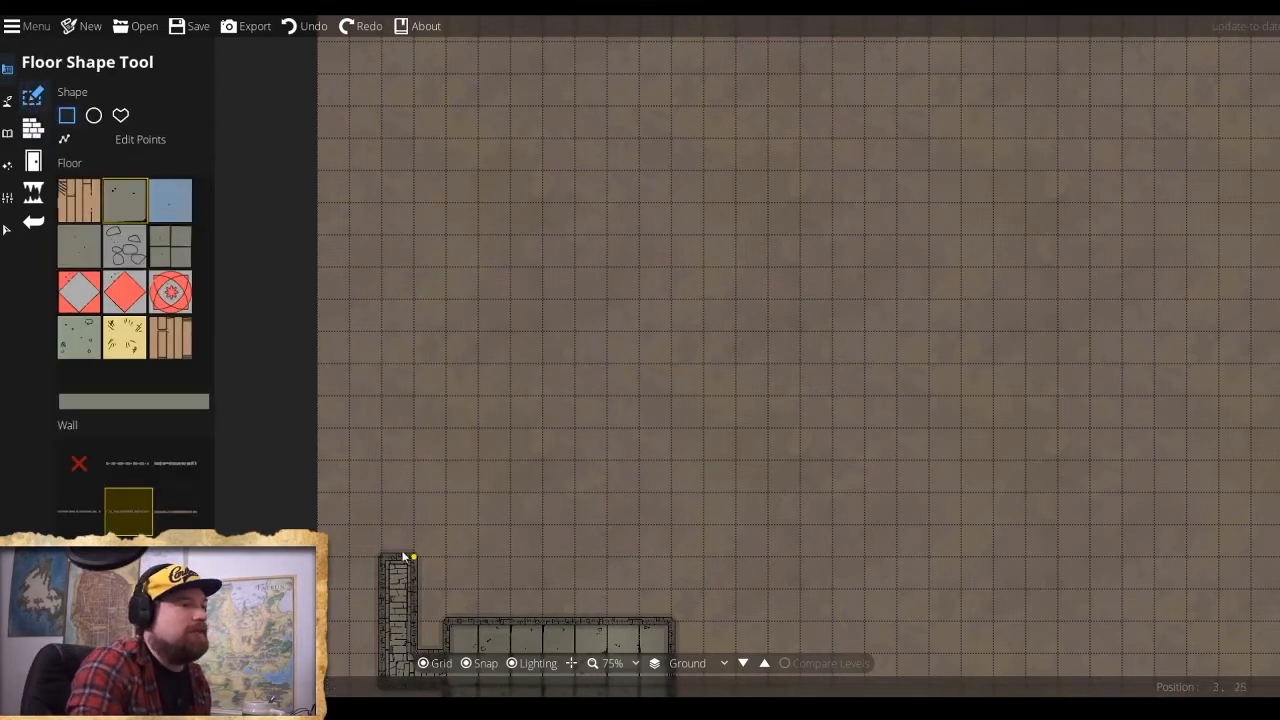
mouse_move(391, 557)
left_mouse_down()
mouse_move(371, 180)
mouse_move(360, 494)
mouse_move(386, 560)
mouse_move(405, 551)
left_mouse_up()
left_click_drag(423, 265, 729, 264)
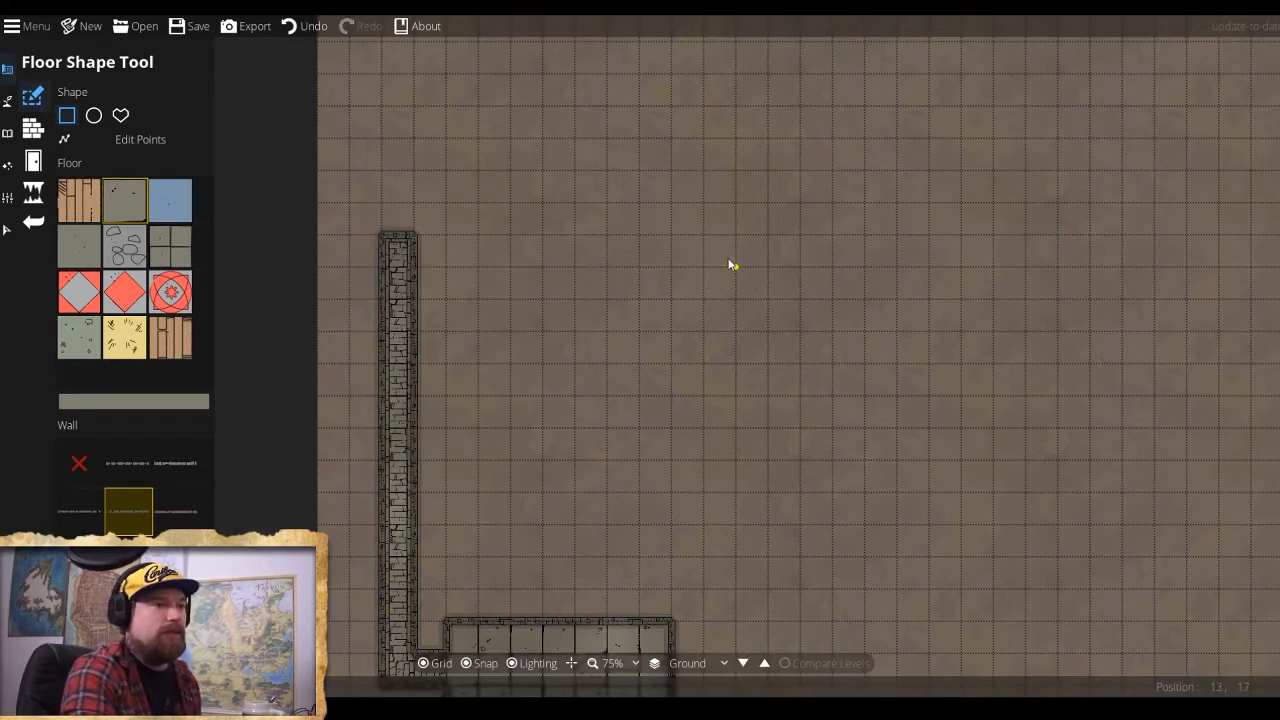
left_click_drag(425, 242, 414, 566)
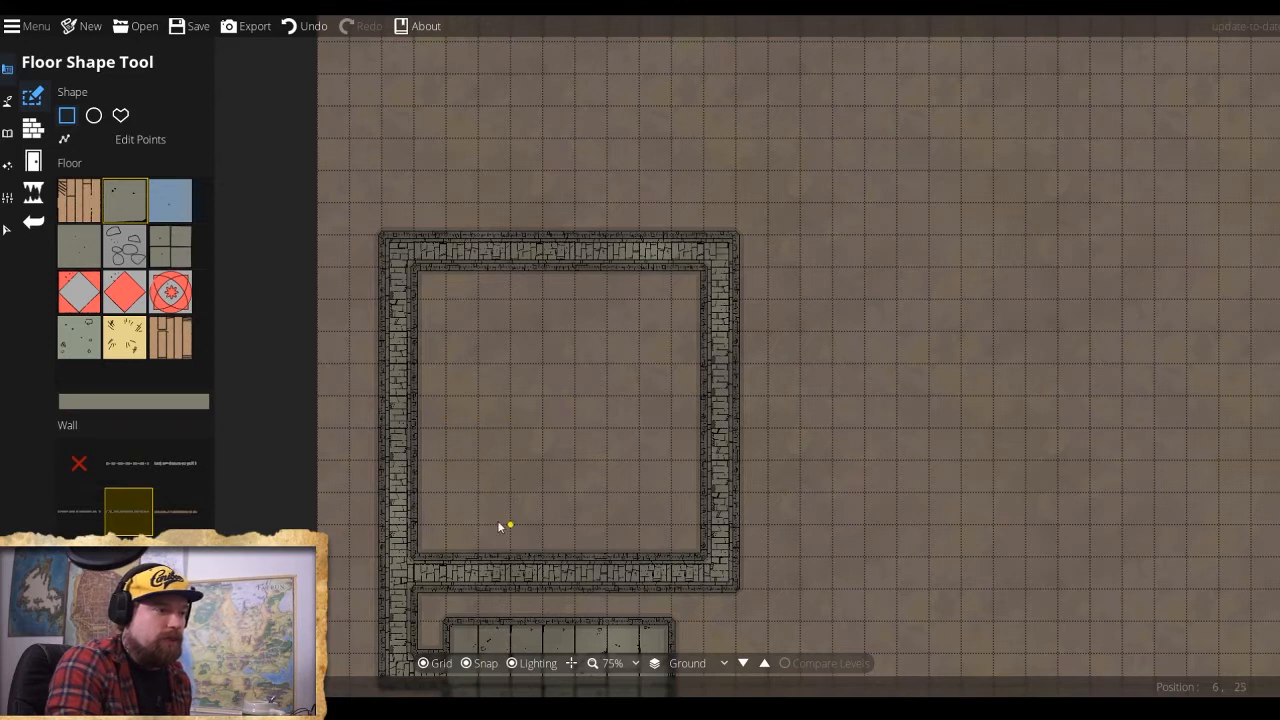
Widen the corridor ring inward to two tiles and cross its centre with three-tile-wide floor bands, leaving four 2 by 2 tile pillars.
left_click_drag(414, 524, 700, 560)
left_click_drag(671, 267, 702, 528)
left_click_drag(448, 287, 666, 300)
left_click_drag(447, 300, 676, 305)
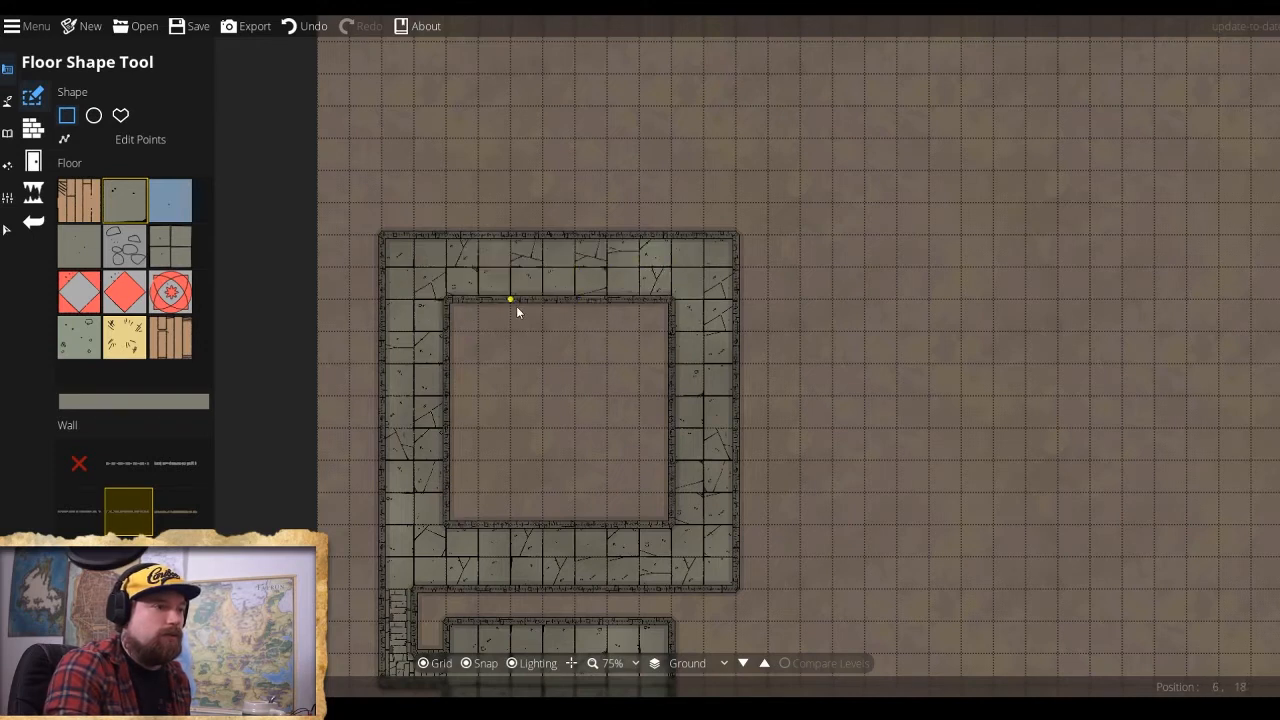
left_click_drag(516, 306, 597, 520)
left_click_drag(446, 369, 671, 458)
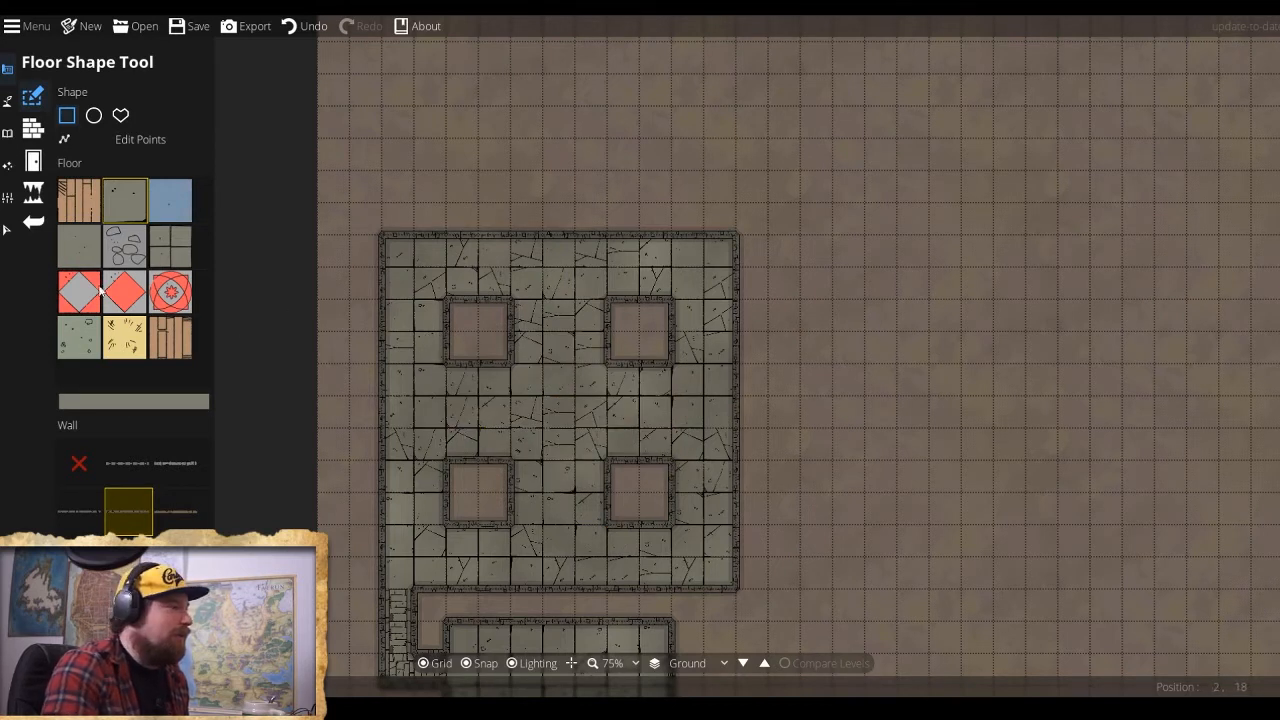
Erode corners and sides of the four square pillars with the medium-size Cave Brush to give them crumbling rock edges.
left_click(33, 192)
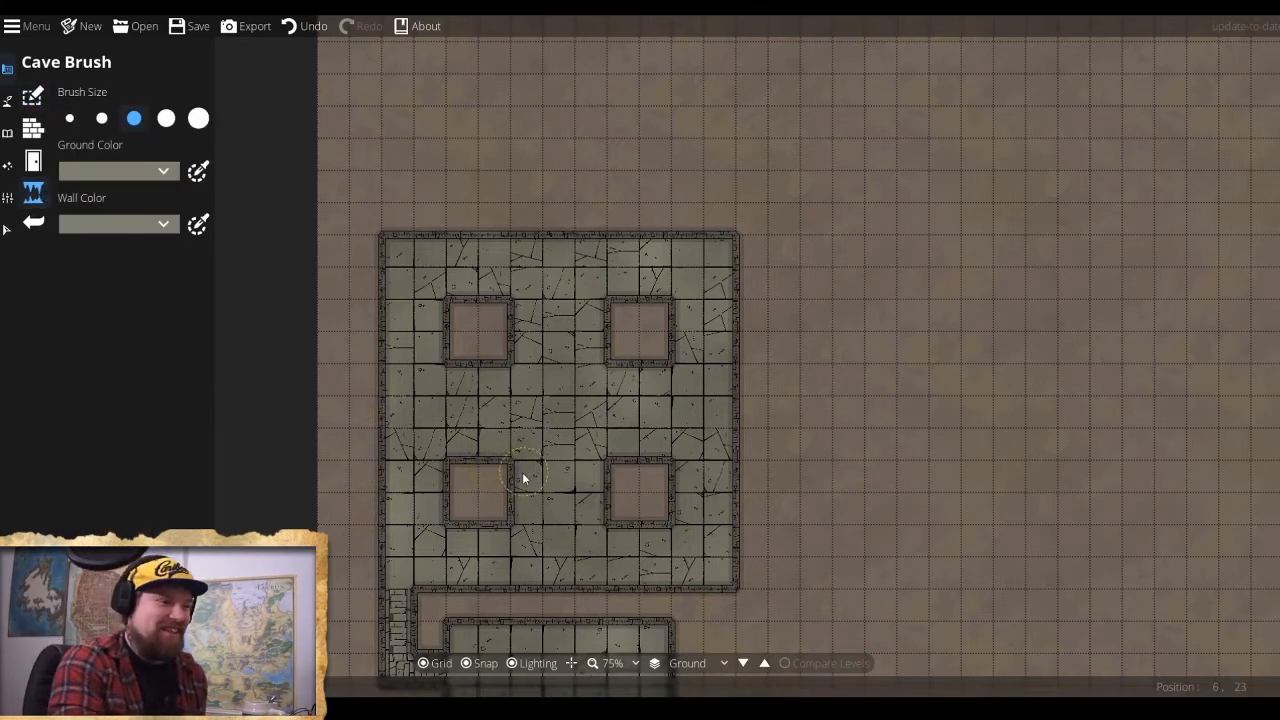
left_click_drag(520, 467, 494, 474)
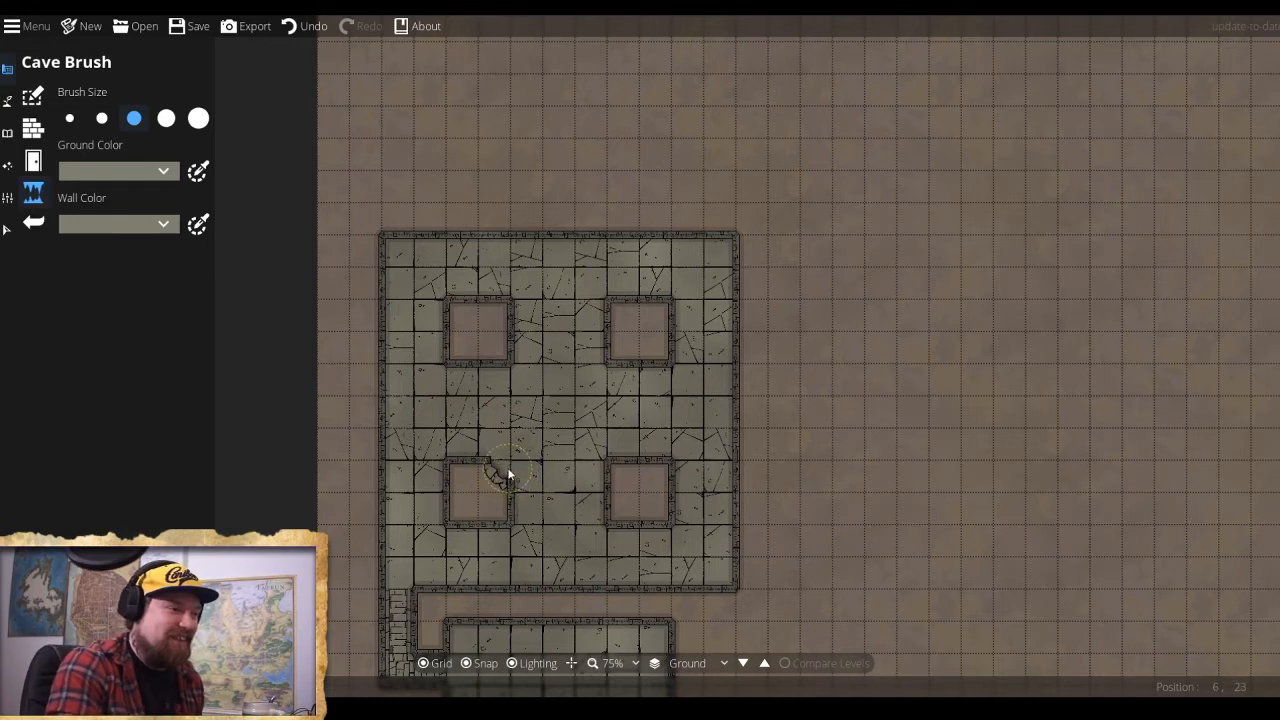
left_click(608, 503)
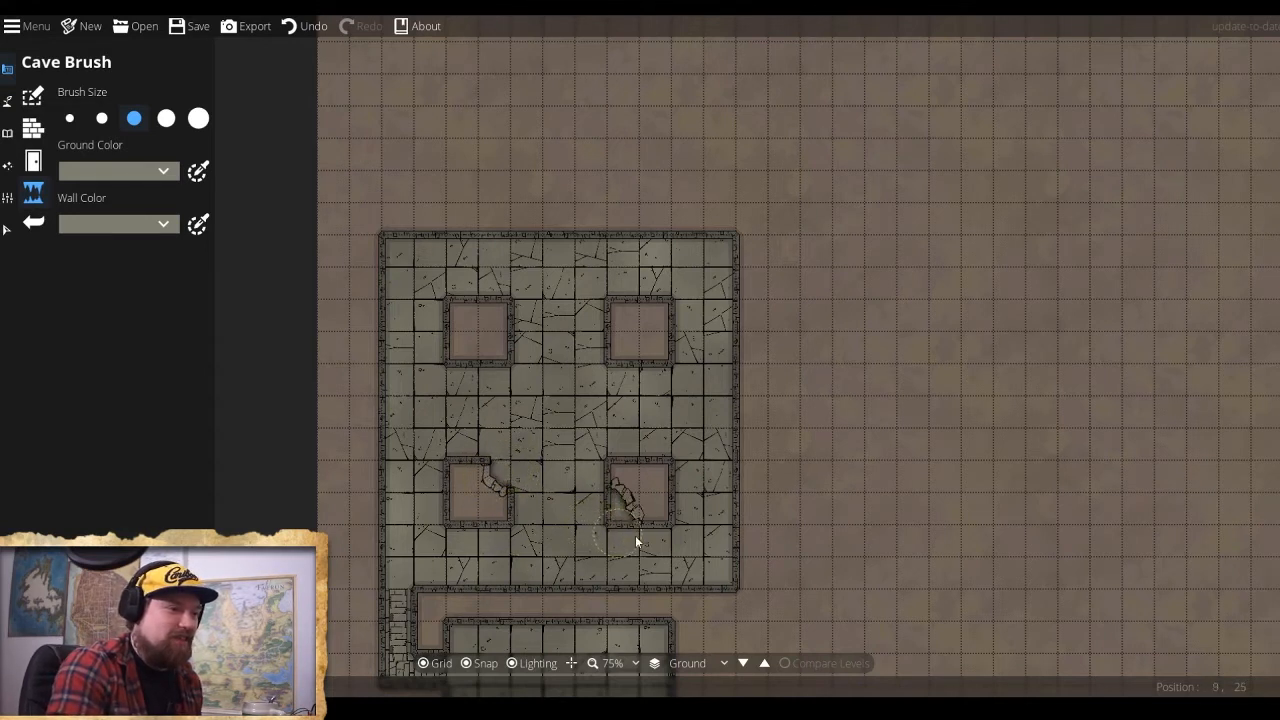
mouse_move(674, 541)
left_mouse_down()
mouse_move(696, 516)
mouse_move(713, 527)
mouse_move(611, 535)
left_mouse_up()
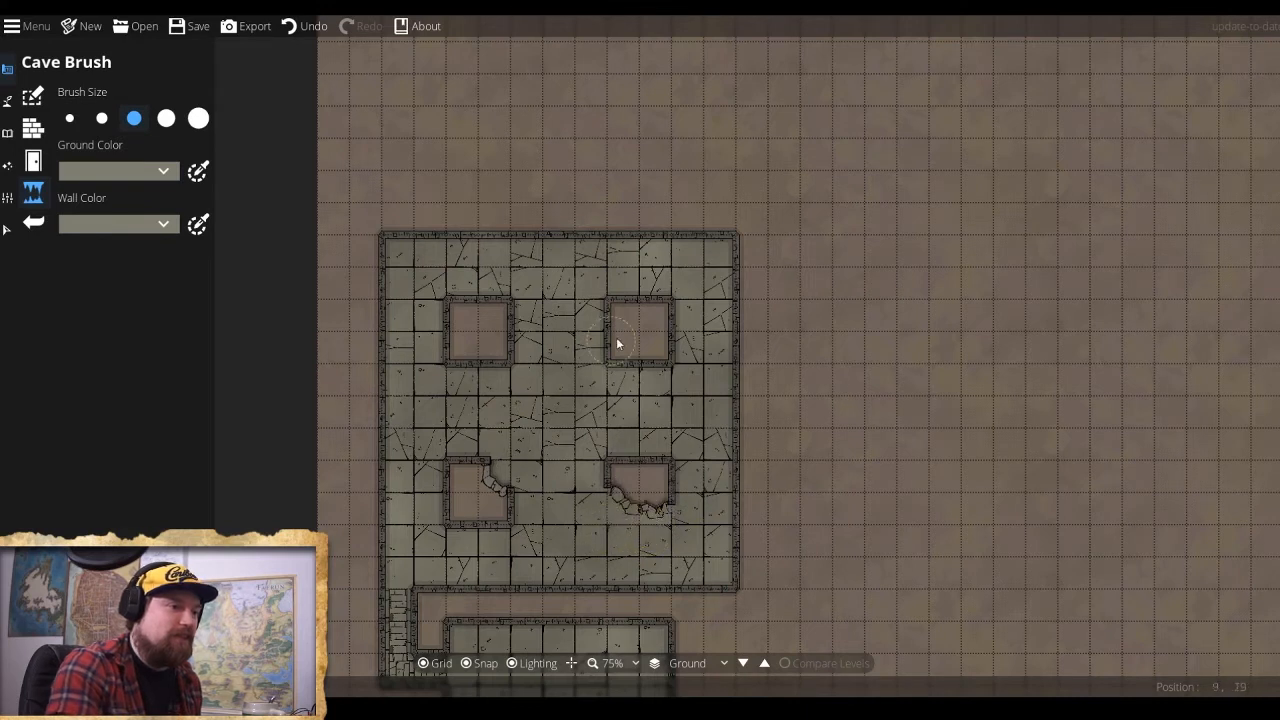
left_click(606, 474)
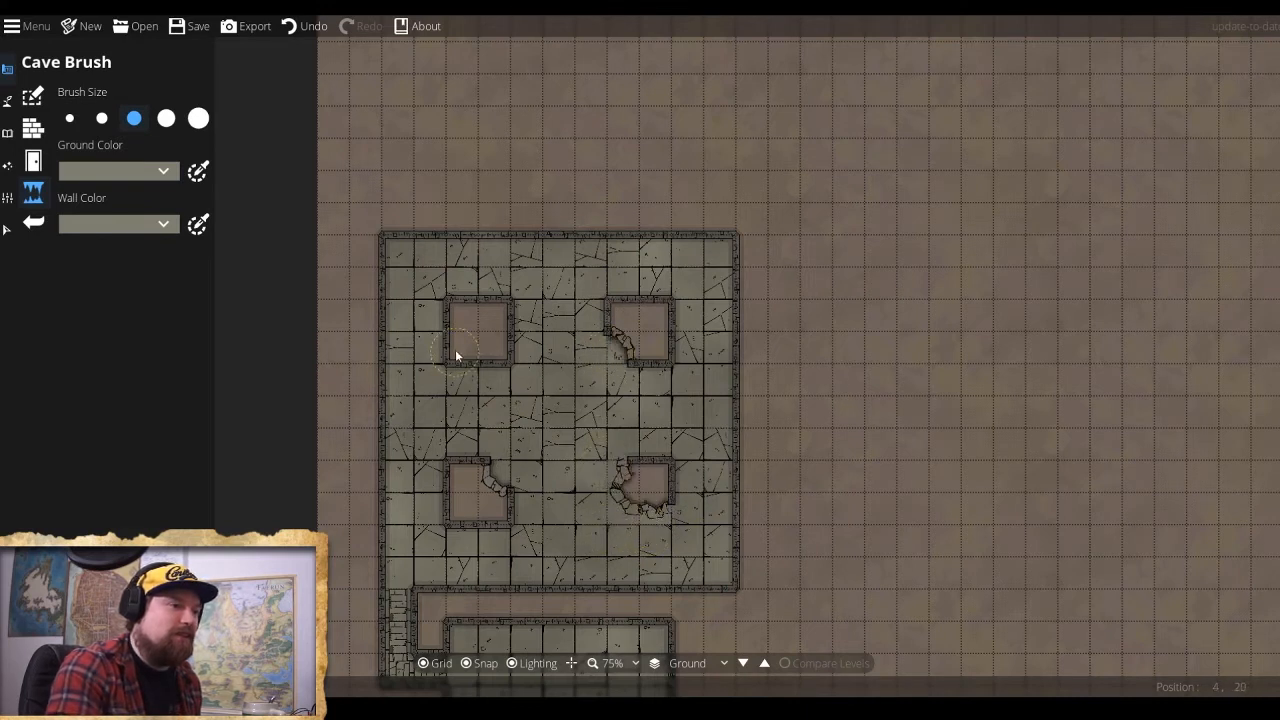
left_click(436, 301)
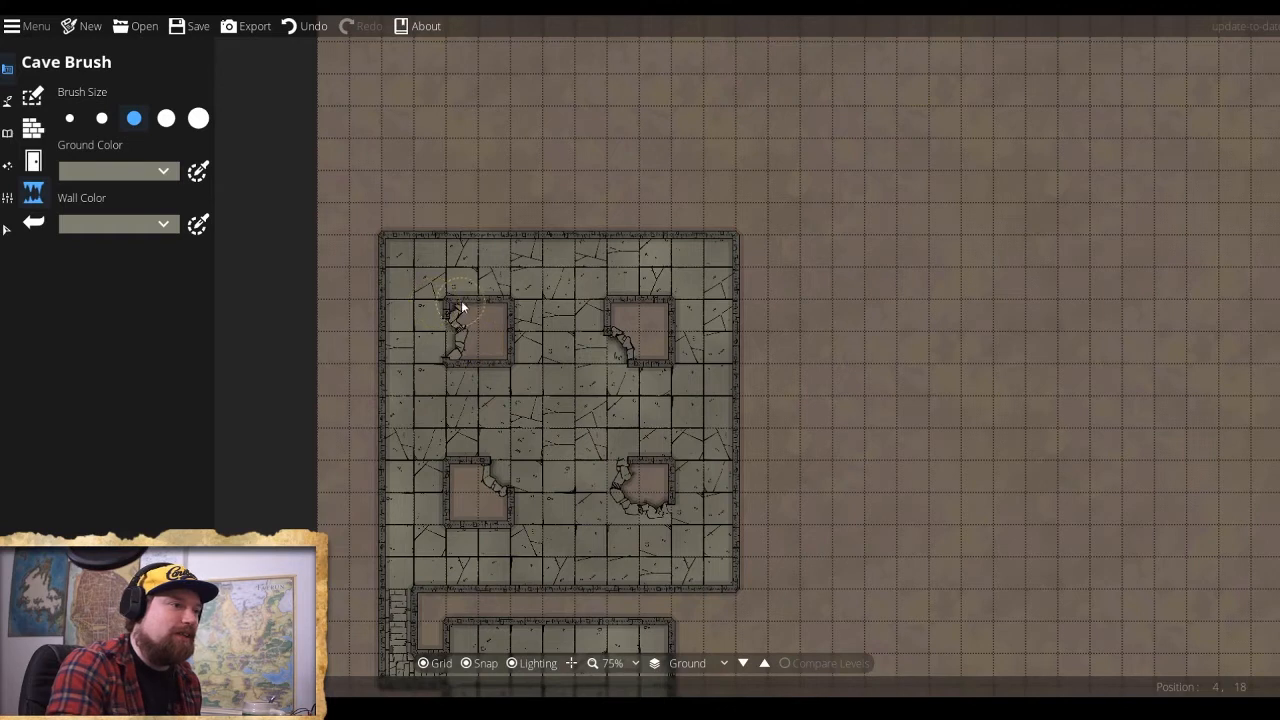
left_click(508, 358)
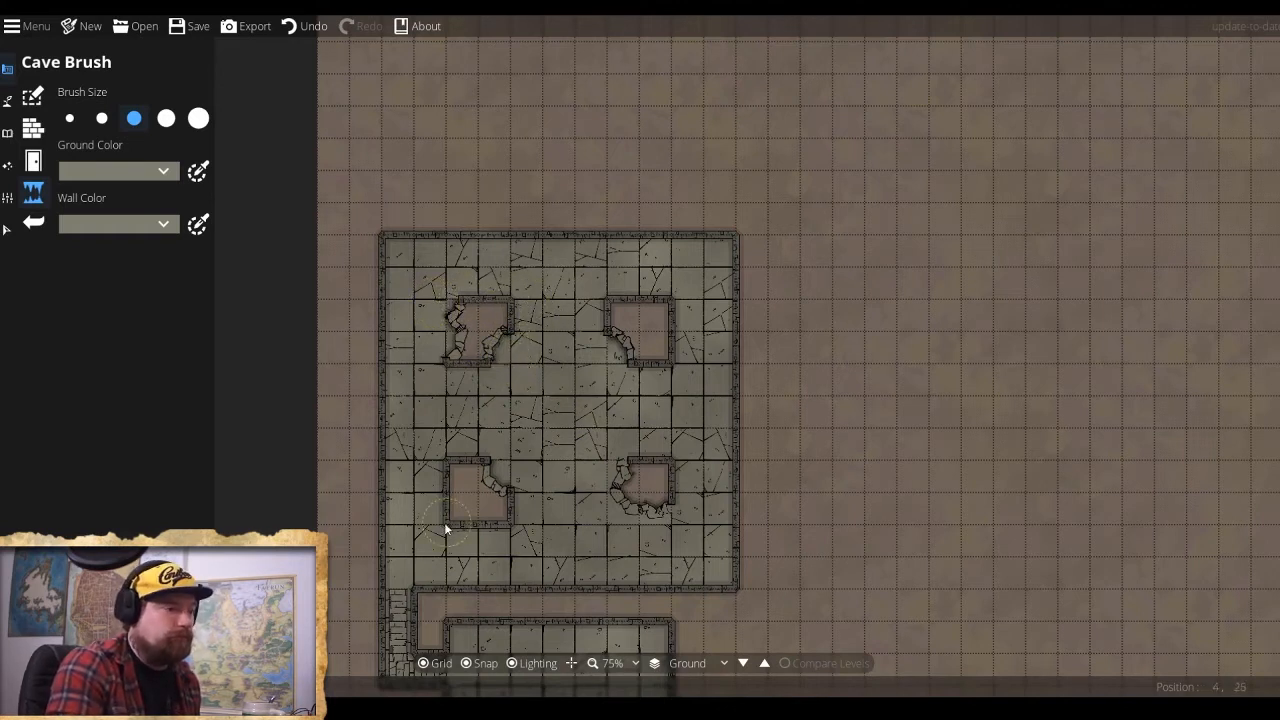
left_click(441, 458)
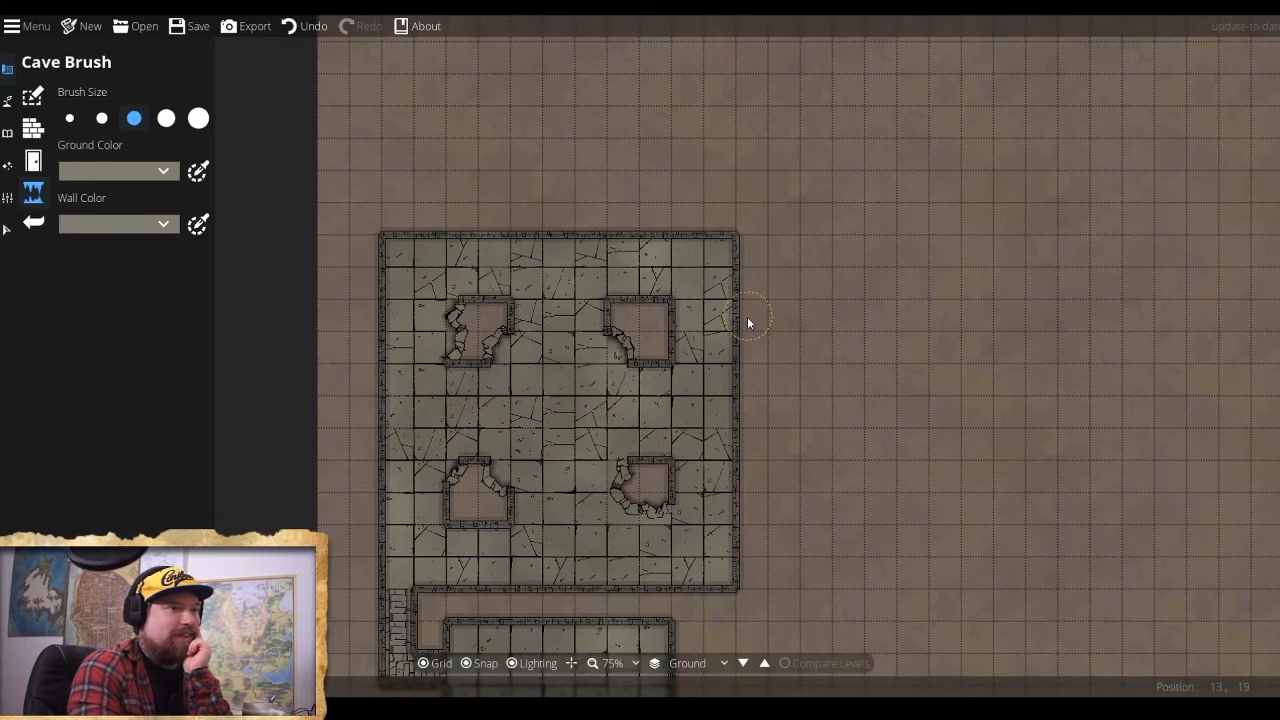
Paint a cave alcove about three tiles long off the large room's east wall and add a 1 by 2 tile corridor to its north wall.
mouse_move(772, 319)
left_mouse_down()
mouse_move(815, 318)
mouse_move(737, 329)
mouse_move(752, 336)
left_mouse_up()
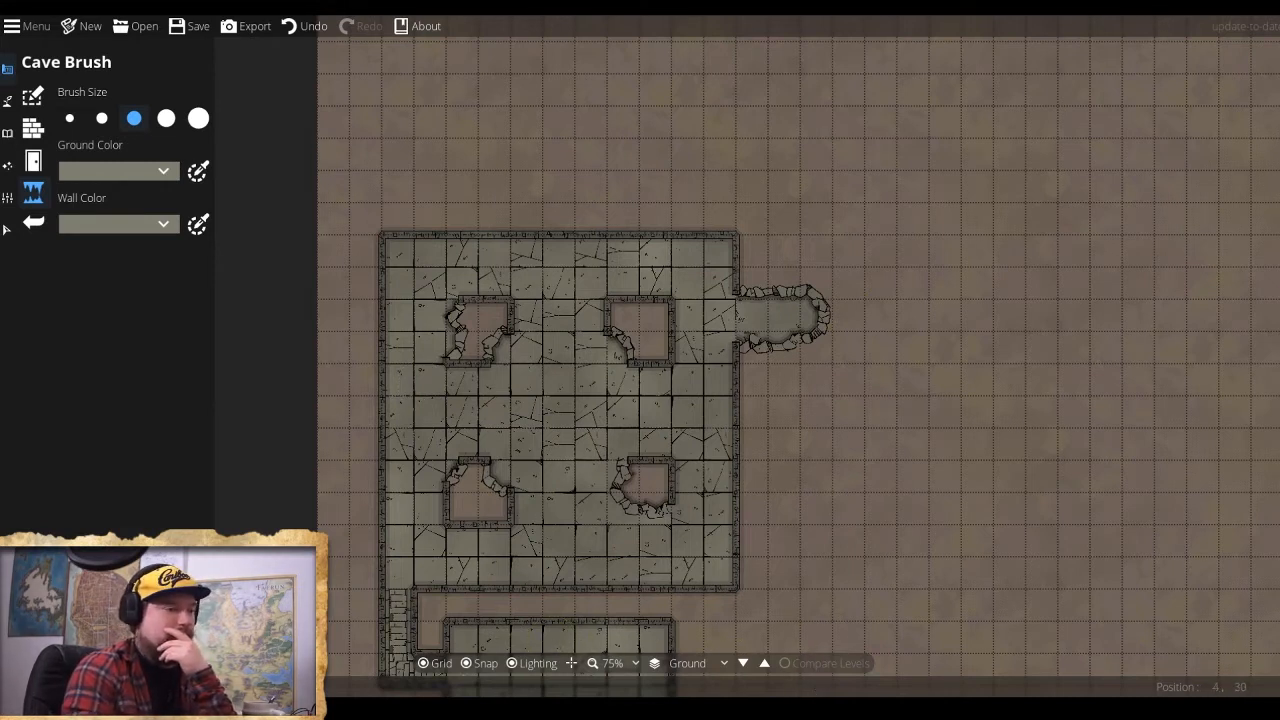
left_click(33, 94)
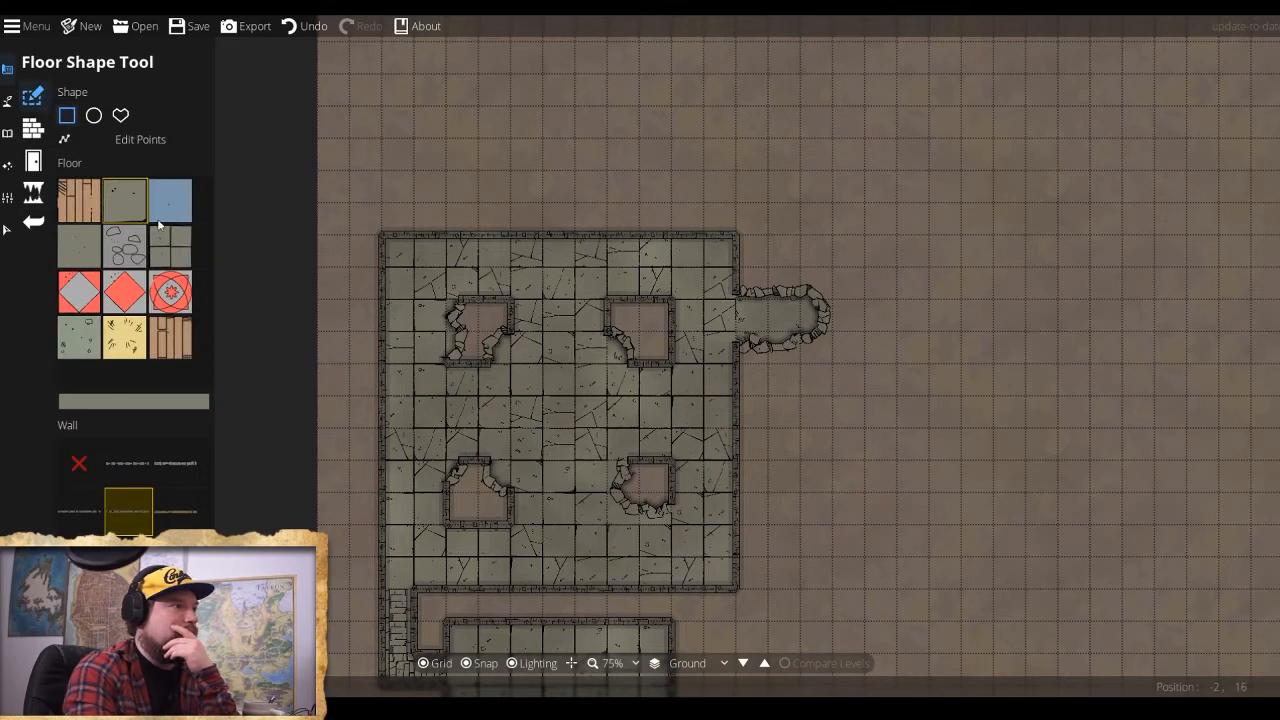
left_click_drag(452, 230, 479, 170)
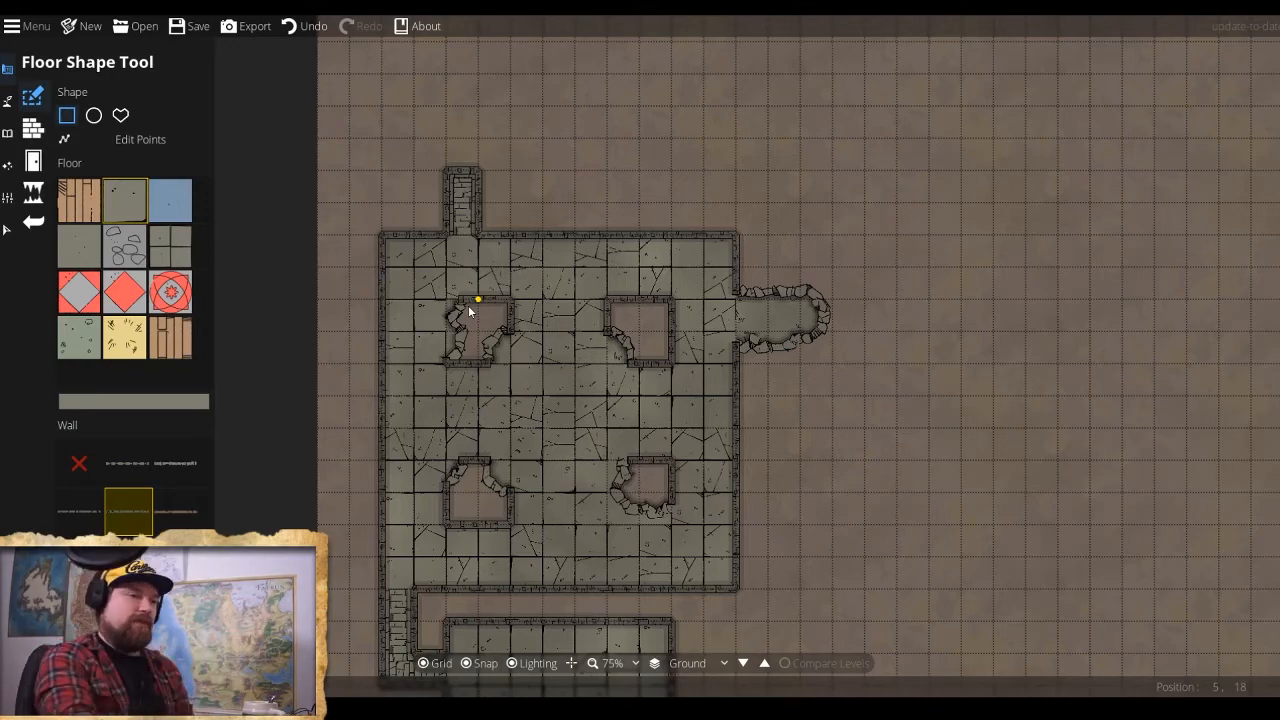
left_click_drag(779, 606, 780, 198)
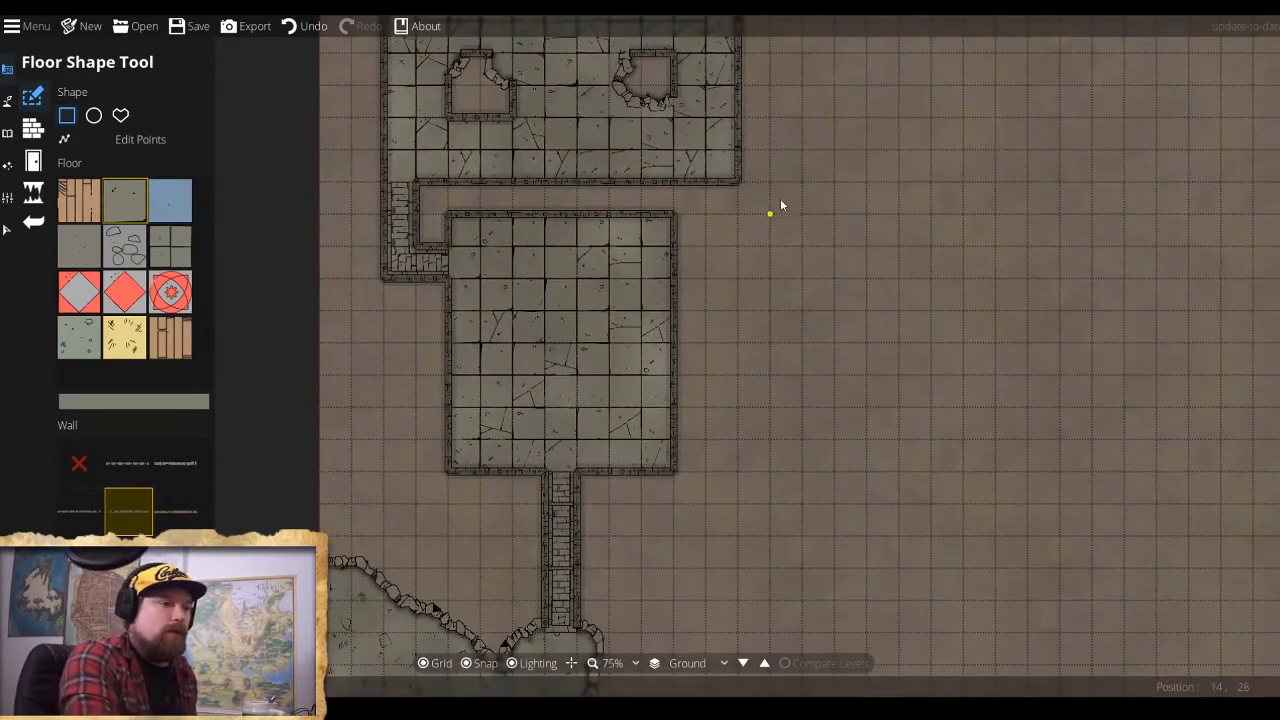
left_click_drag(594, 196, 580, 20)
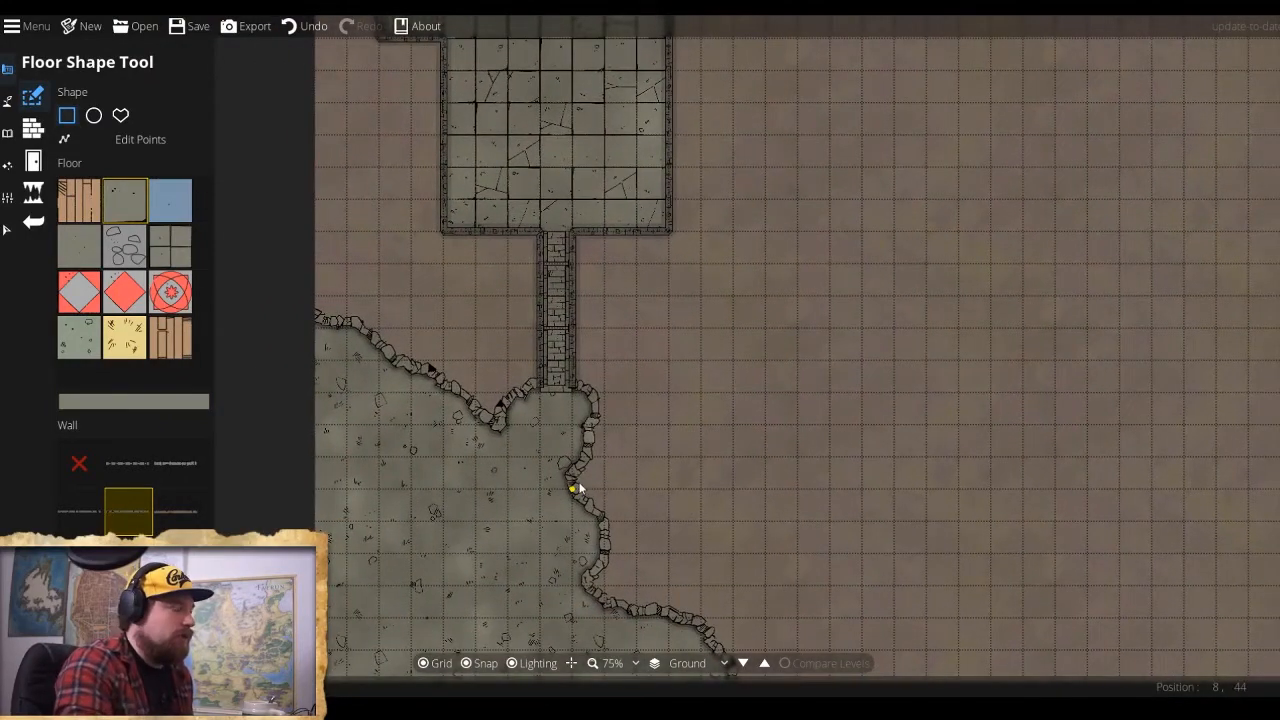
left_click_drag(578, 465, 635, 437)
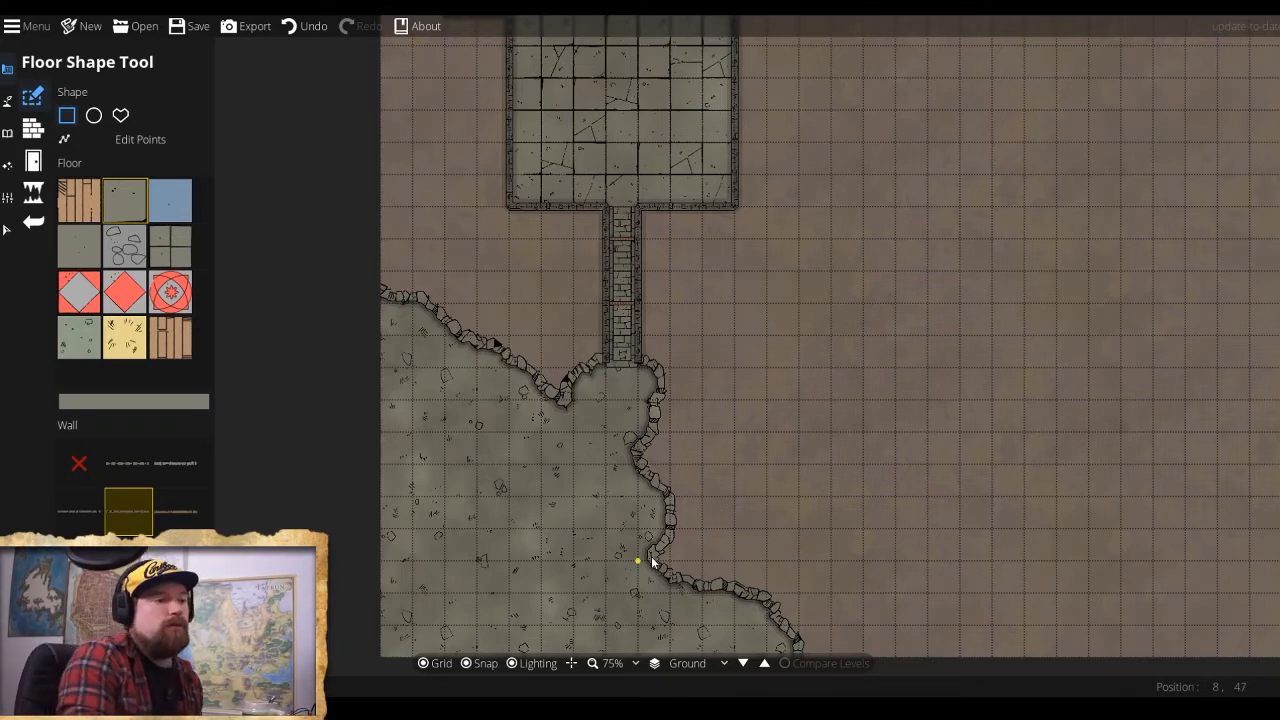
left_click_drag(584, 580, 488, 540)
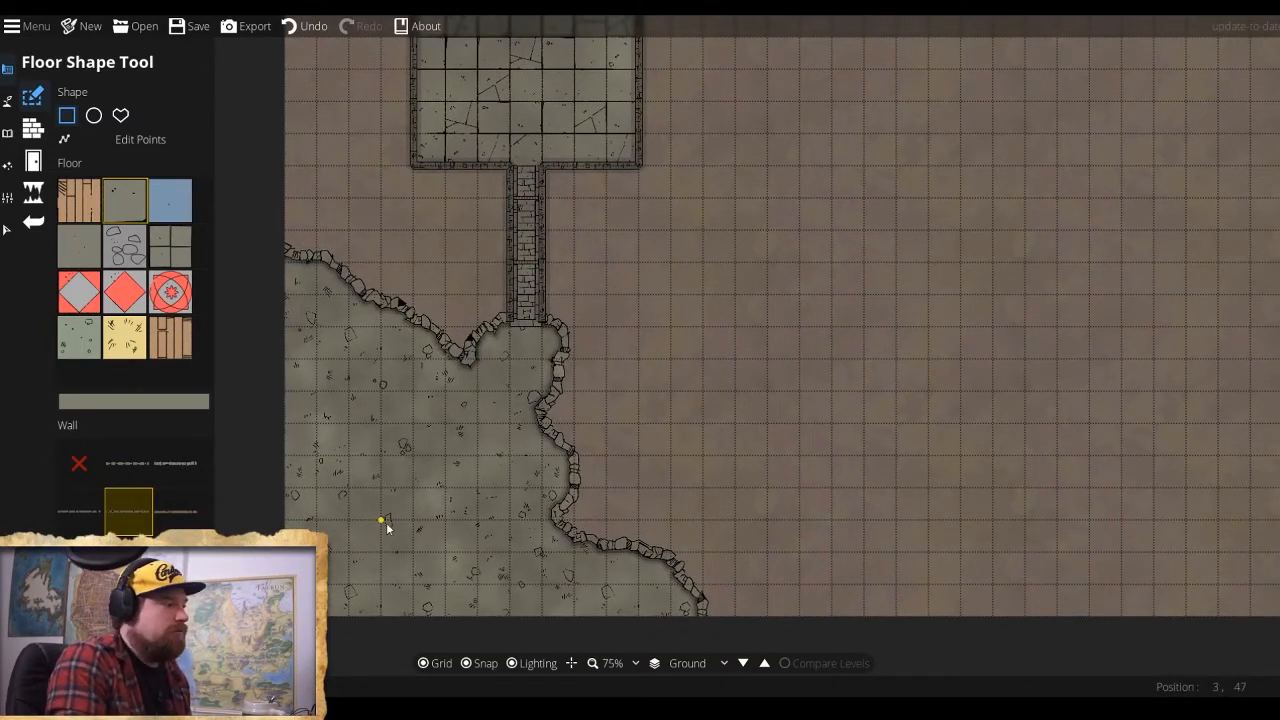
Look through the terrain brushes and the Object Tool settings, and activate the Scatter Tool.
left_click(7, 100)
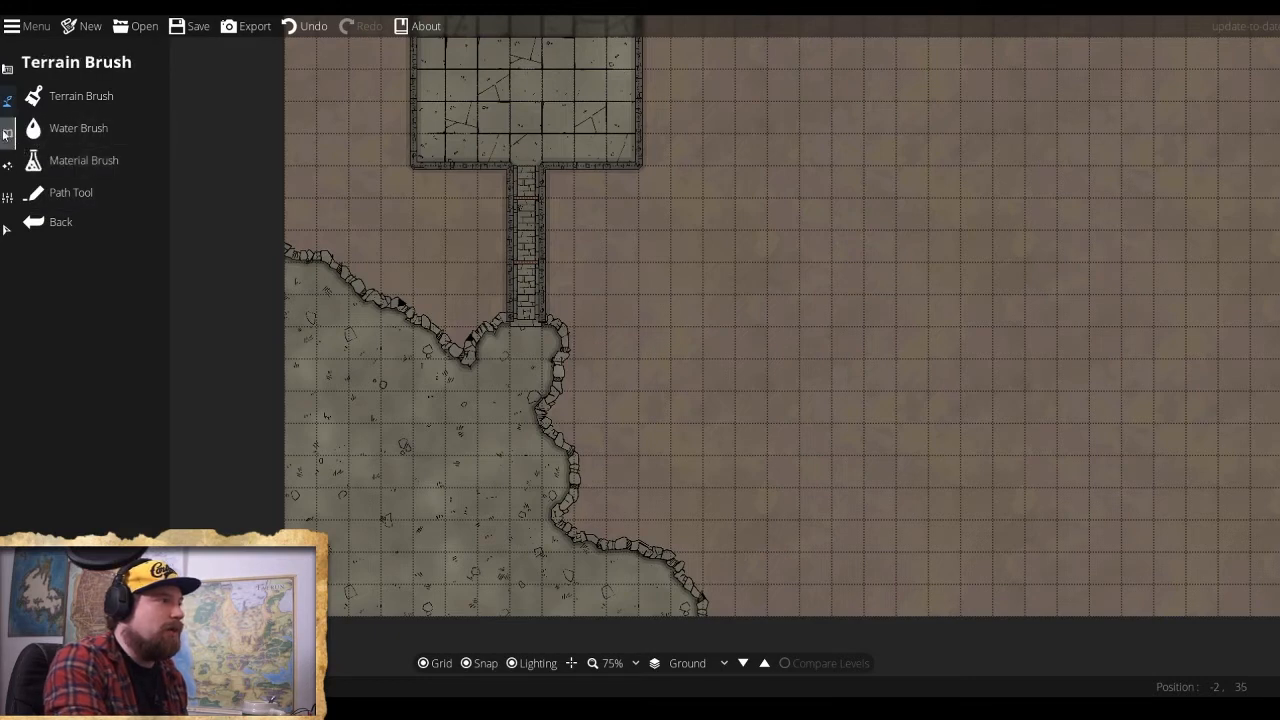
left_click(74, 95)
left_click(34, 126)
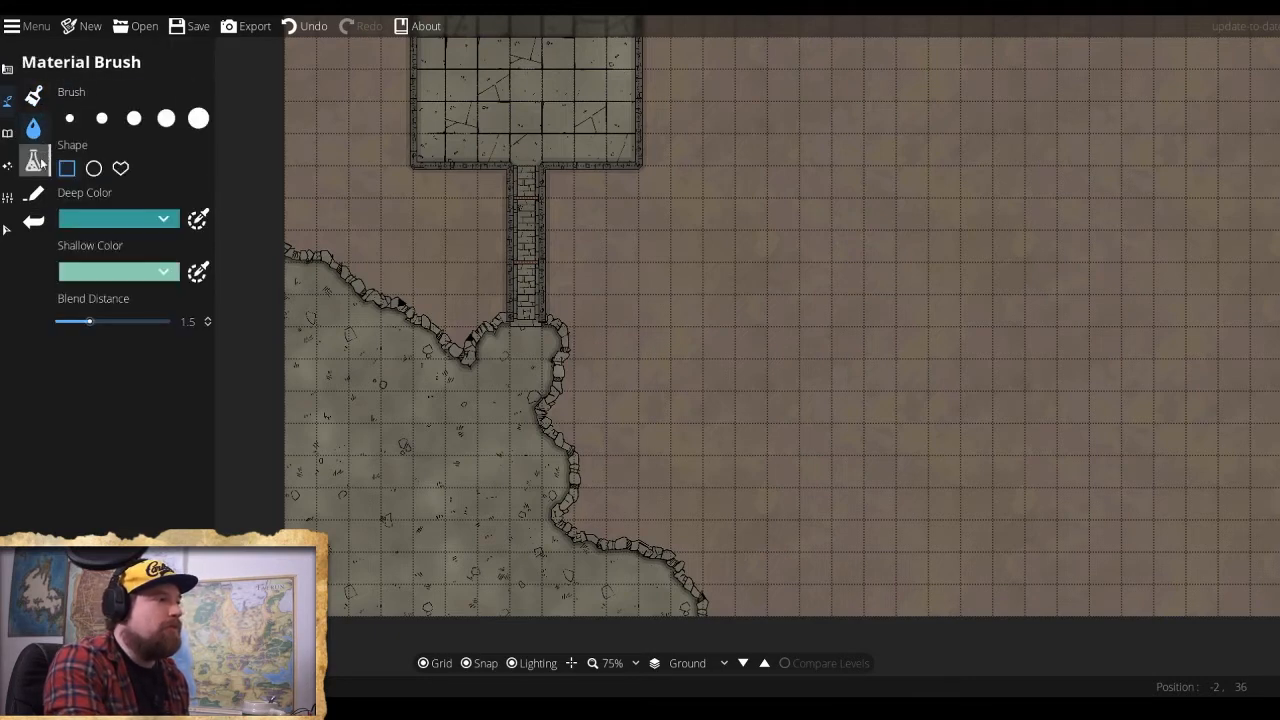
left_click(7, 133)
left_click(45, 100)
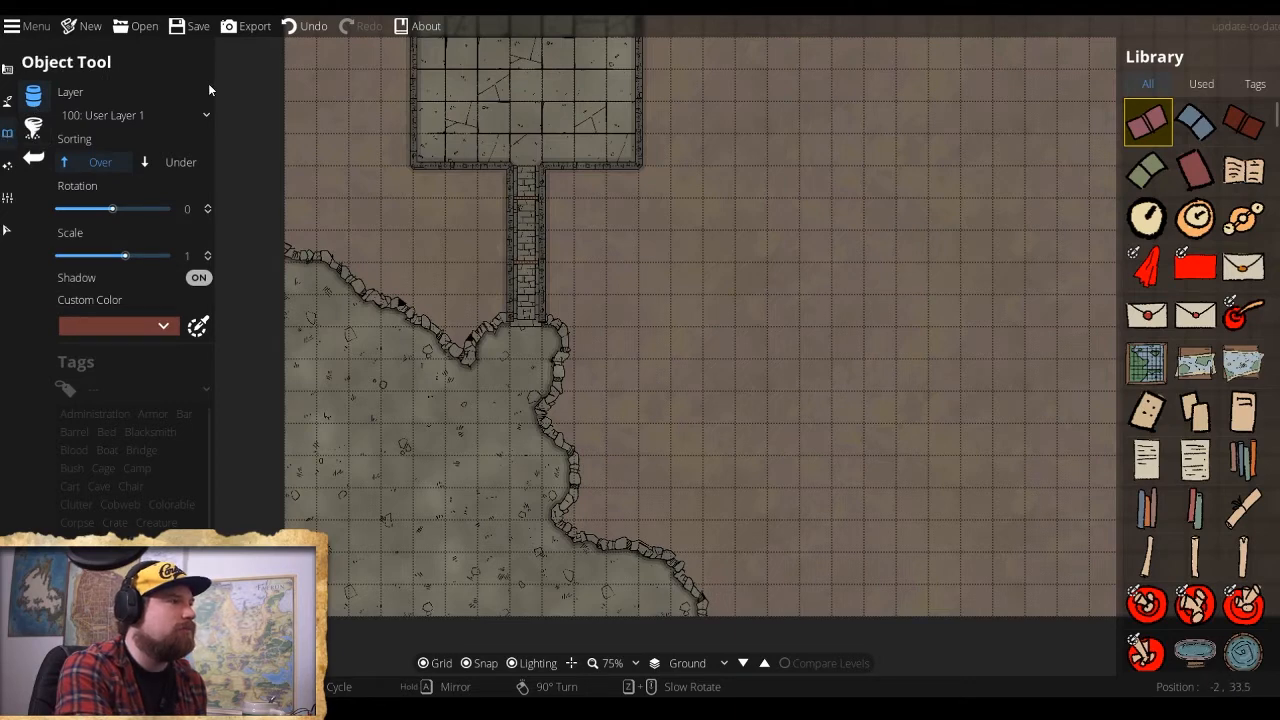
left_click(6, 128)
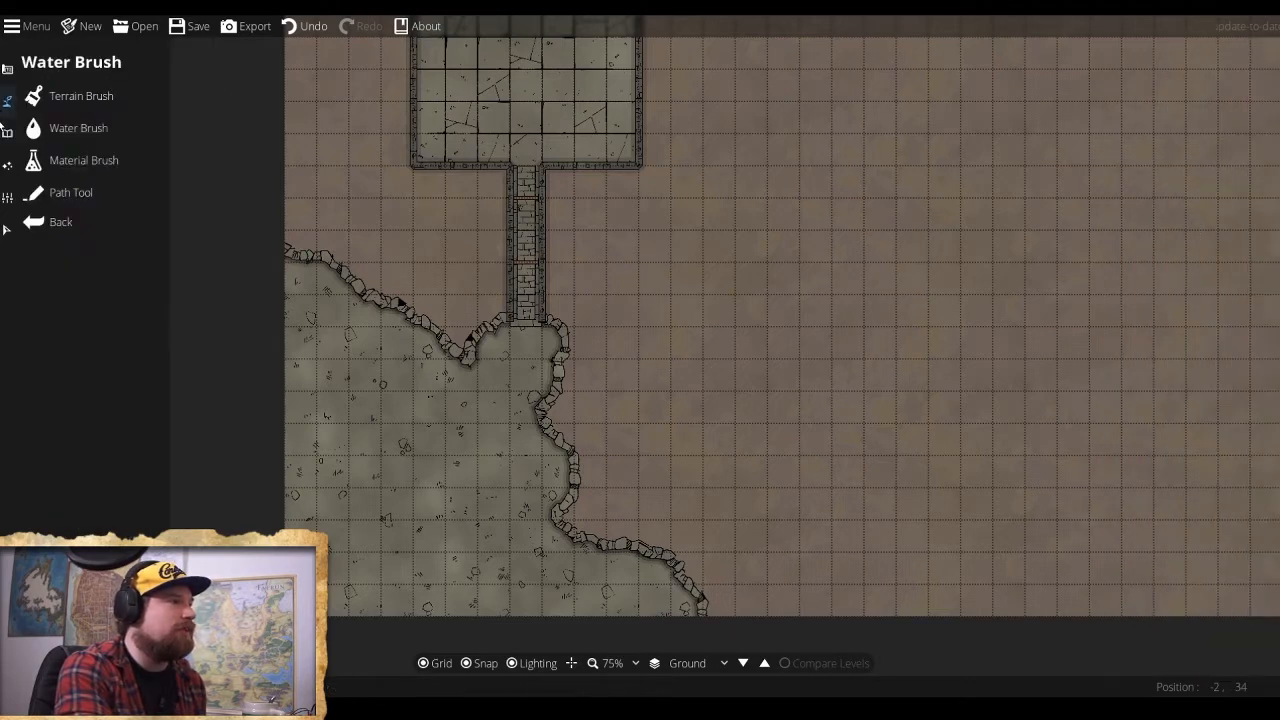
left_click(7, 136)
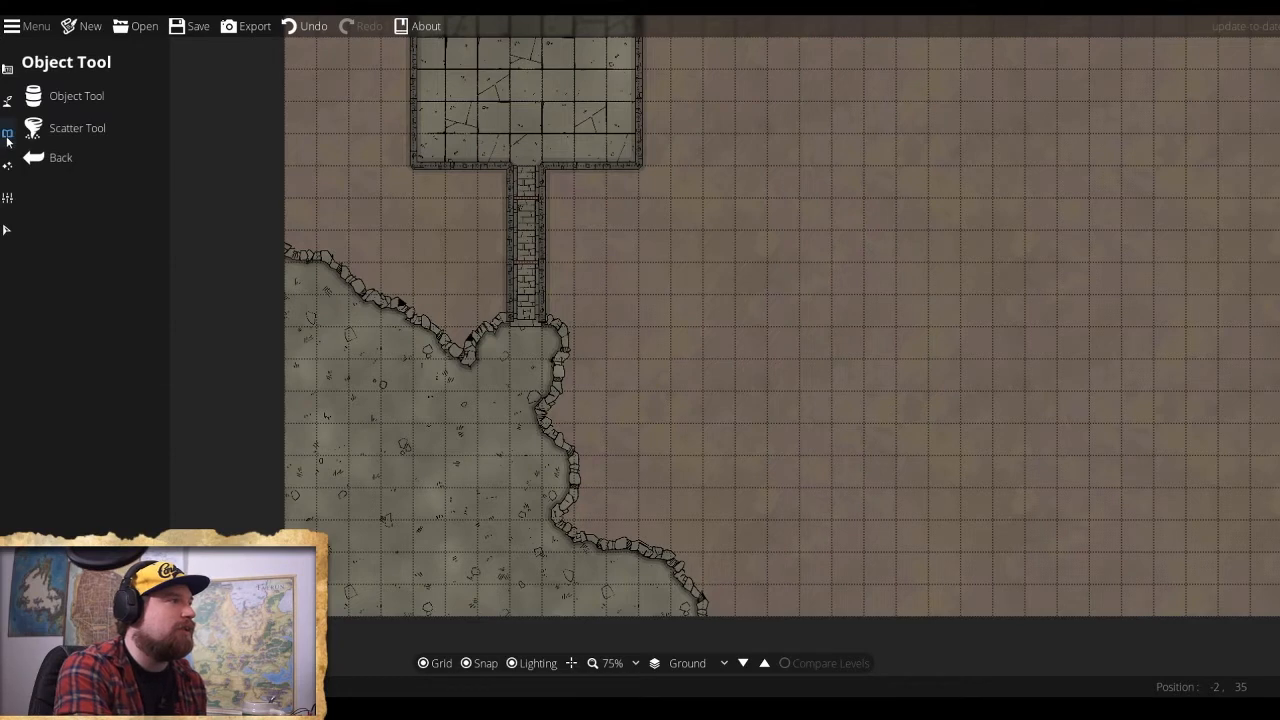
left_click(84, 101)
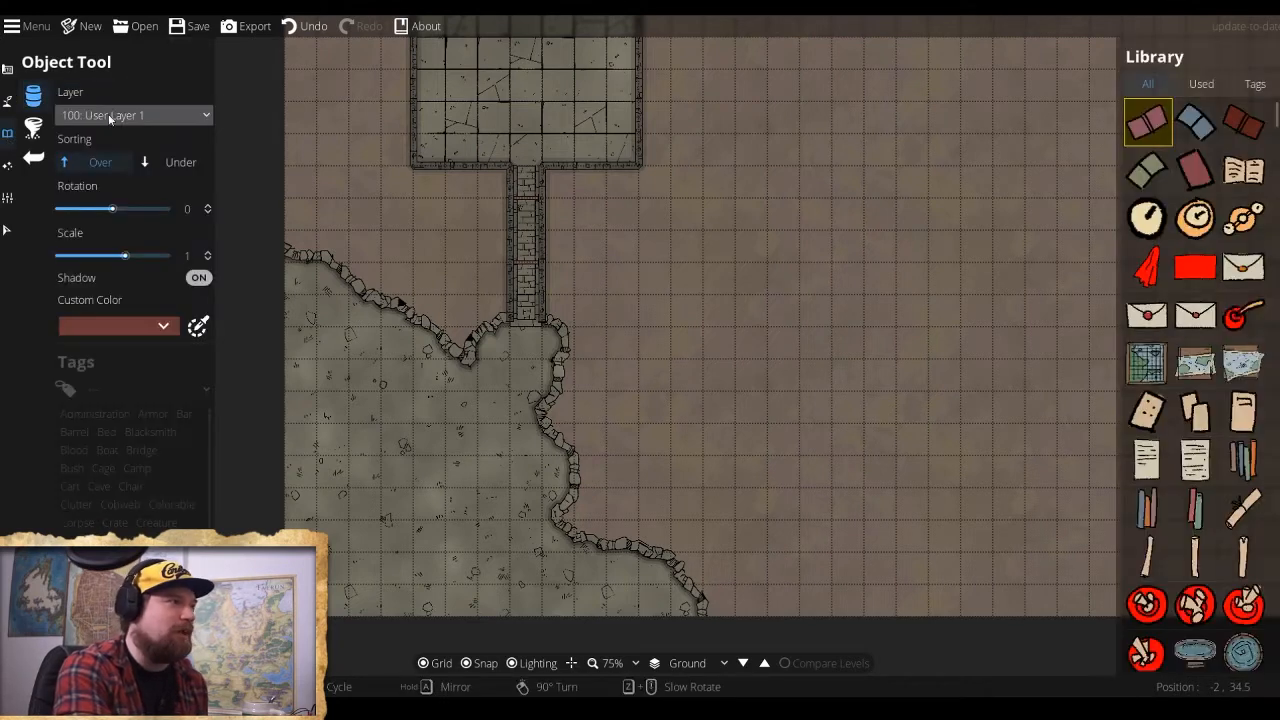
left_click(33, 127)
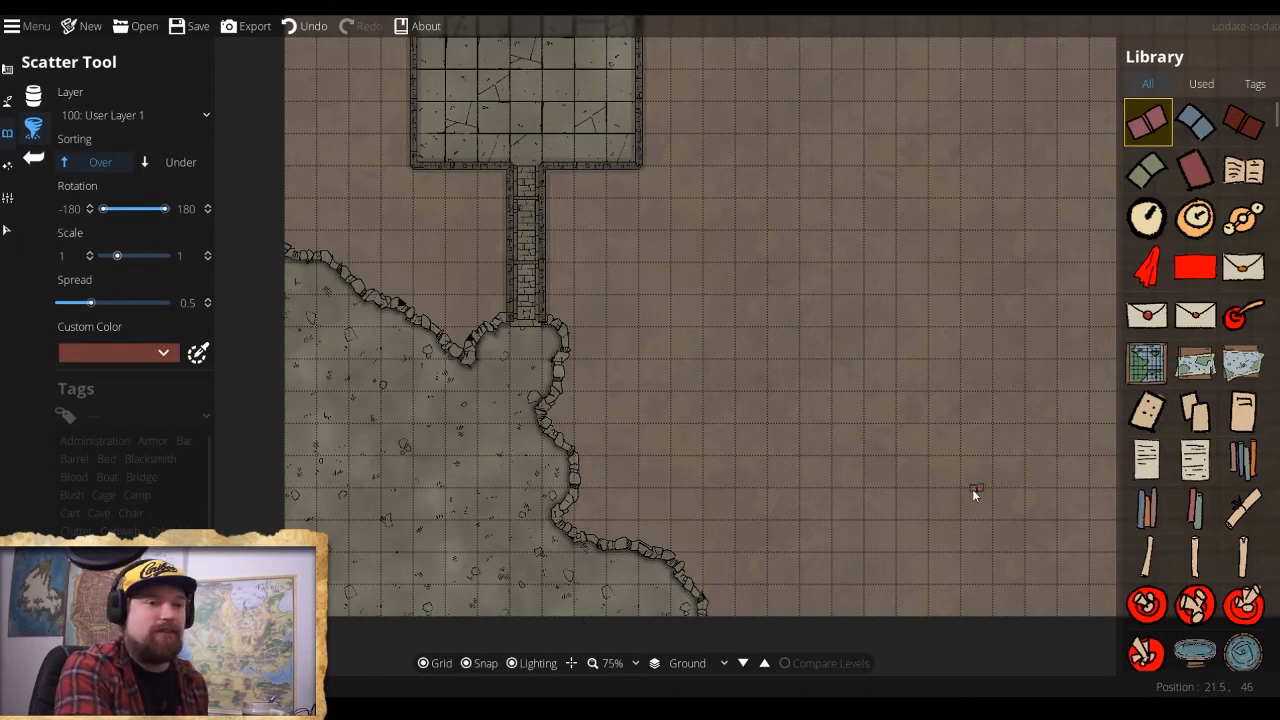
Scatter copies of the green gridded map object across the cave floor south of the corridor.
left_click(1147, 362)
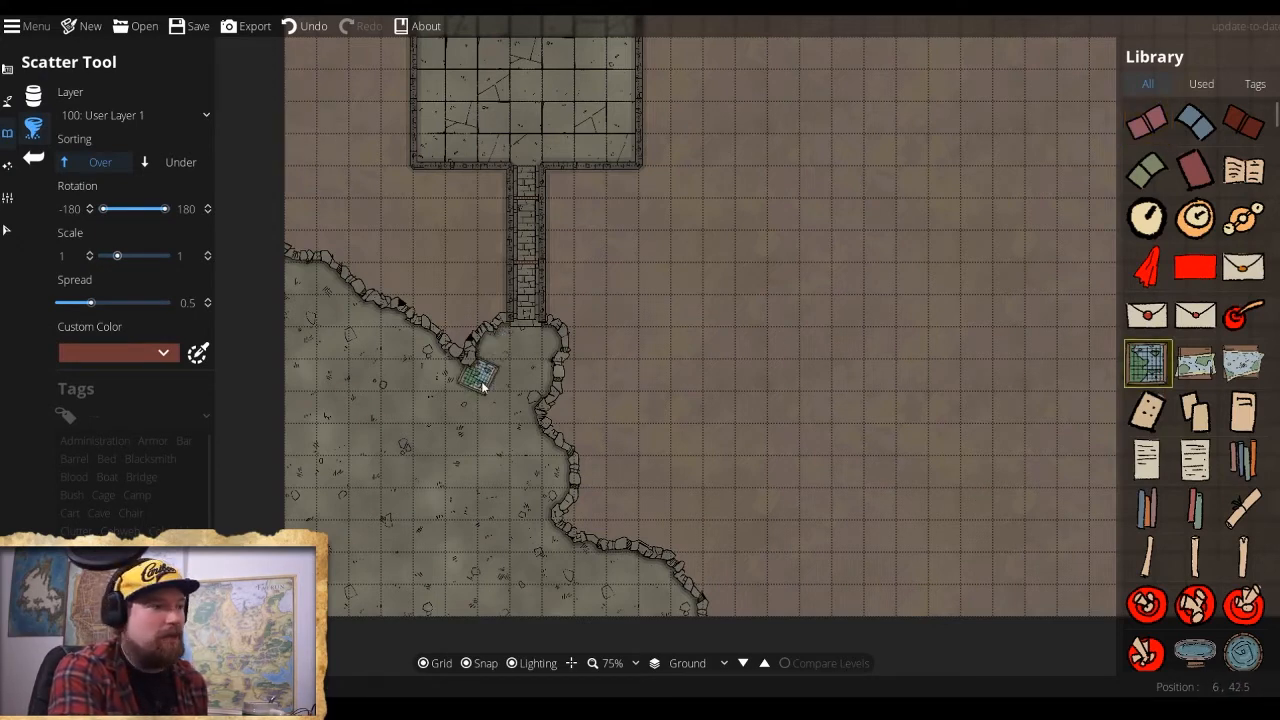
mouse_move(482, 388)
left_mouse_down()
mouse_move(387, 416)
mouse_move(489, 504)
mouse_move(358, 495)
mouse_move(412, 454)
mouse_move(480, 478)
mouse_move(543, 570)
mouse_move(379, 454)
mouse_move(511, 398)
mouse_move(396, 544)
mouse_move(349, 497)
mouse_move(389, 486)
mouse_move(470, 518)
left_mouse_up()
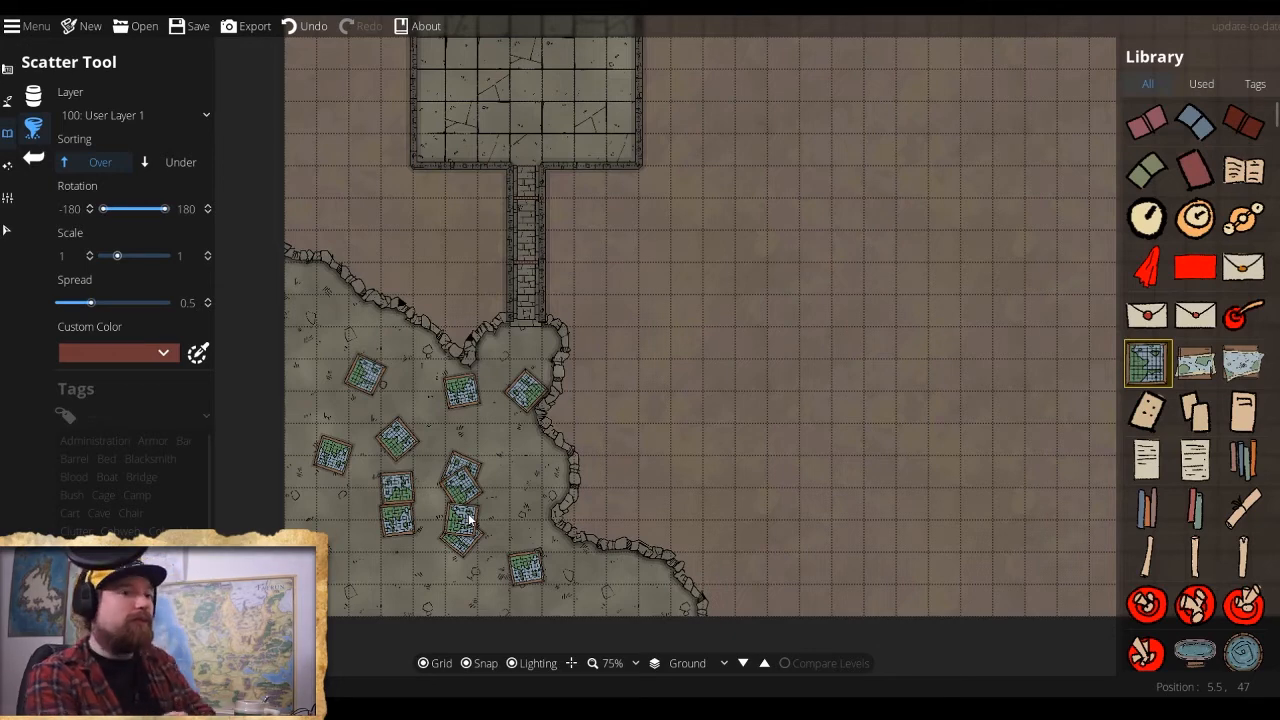
left_click_drag(469, 519, 451, 428)
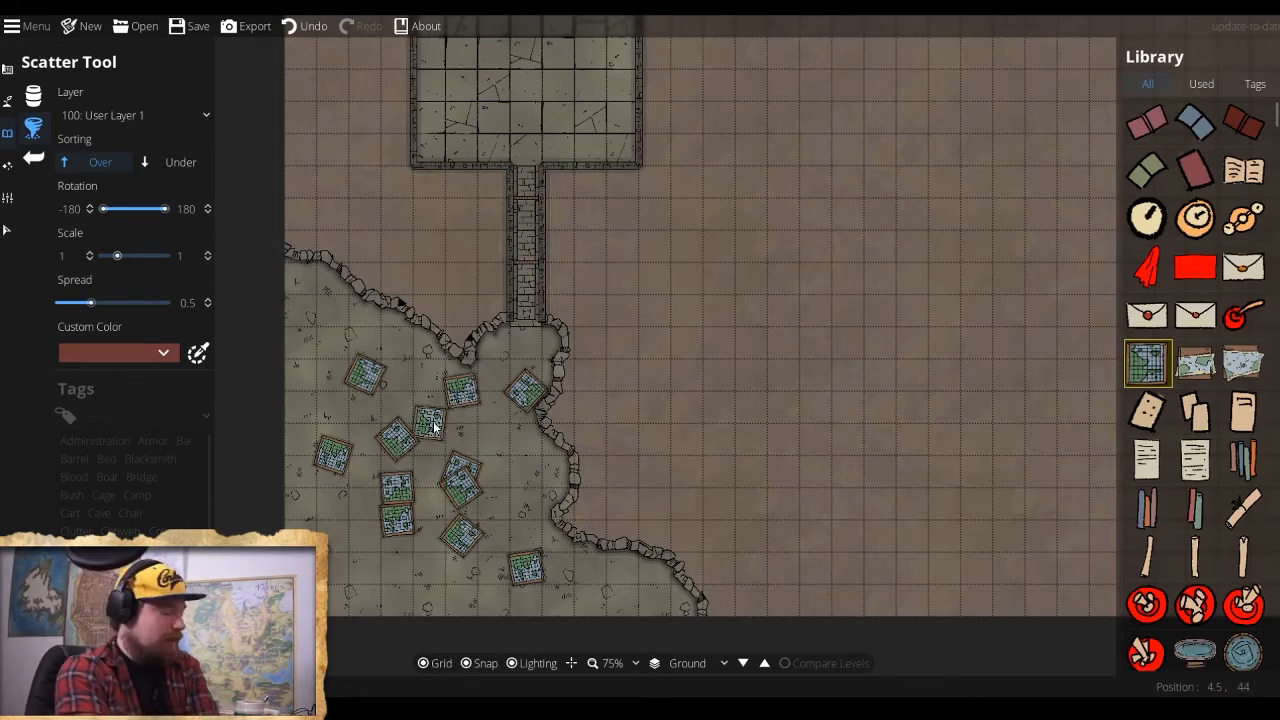
Undo all the map objects scattered on the cave floor.
key("ctrl+z")
key("ctrl+z")
key("ctrl+z")
key("ctrl+z")
key("ctrl+z")
key("ctrl+z")
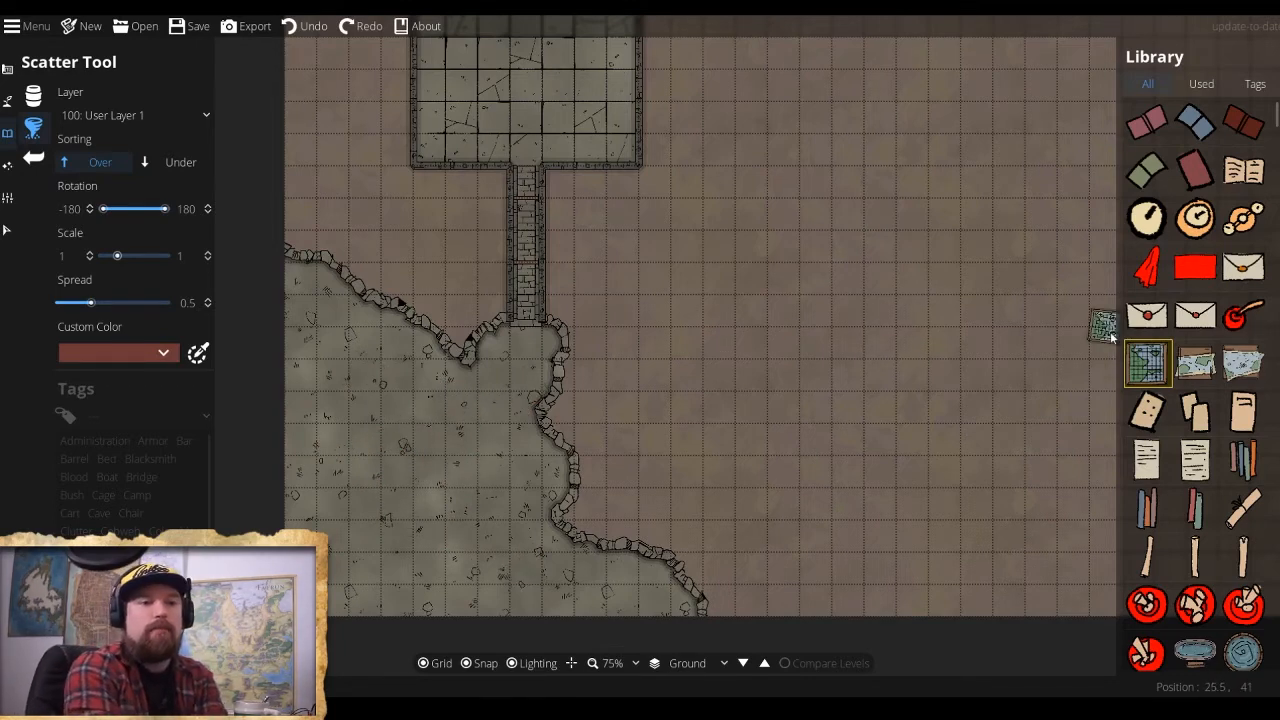
Examine the object library's range, from food, tools and camp items to rocks, cobwebs, corpses, gold piles, skeletons and treasure chests.
scroll(1180, 365, "down", 15)
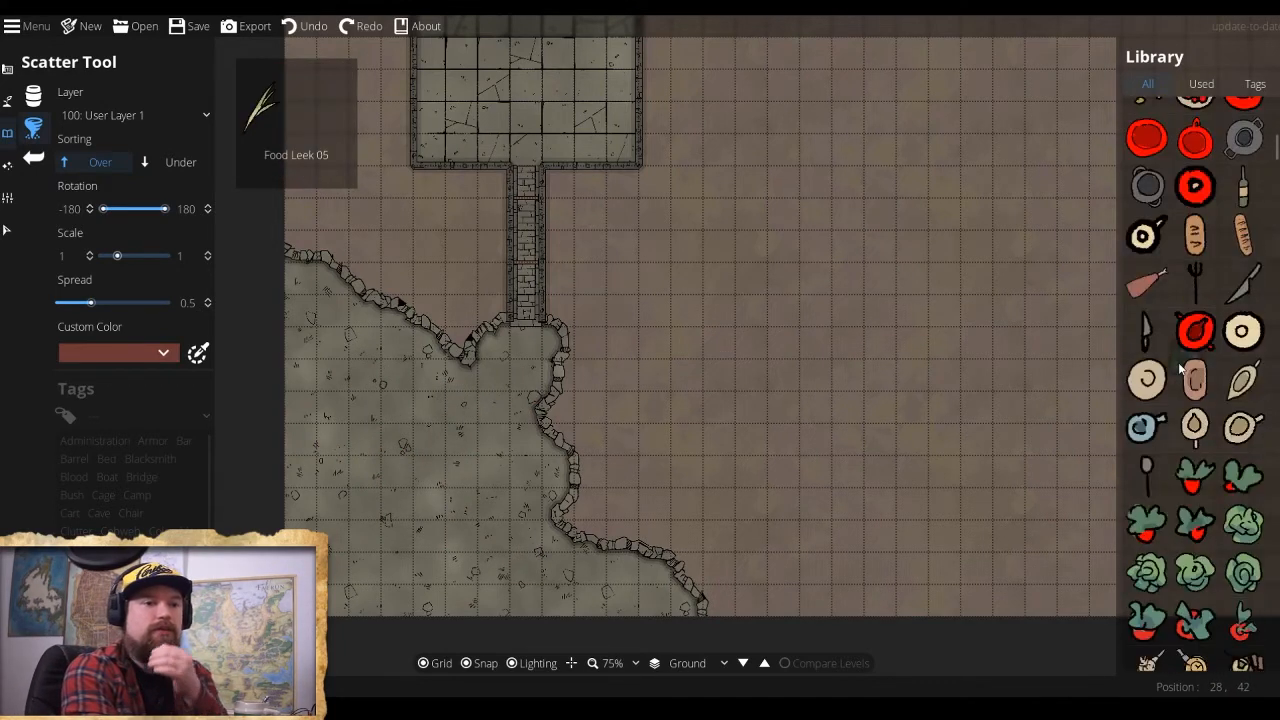
scroll(1180, 370, "down", 8)
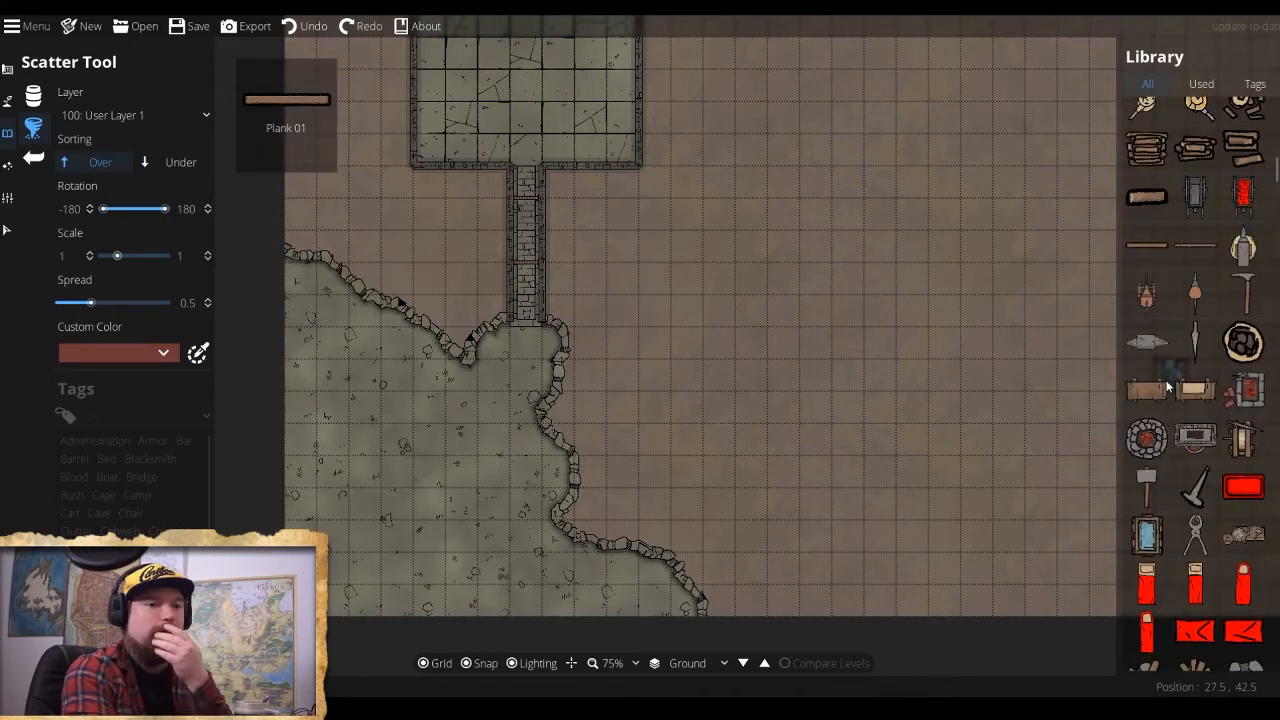
scroll(1180, 395, "down", 6)
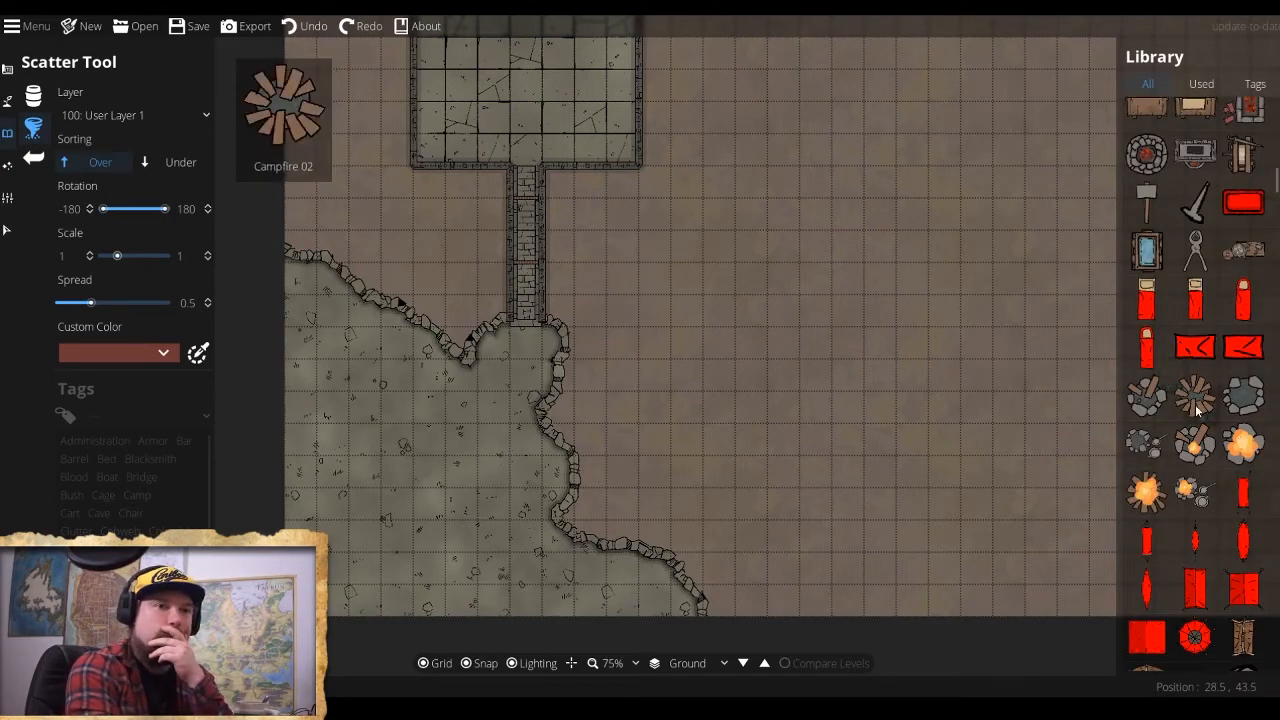
scroll(1196, 410, "down", 5)
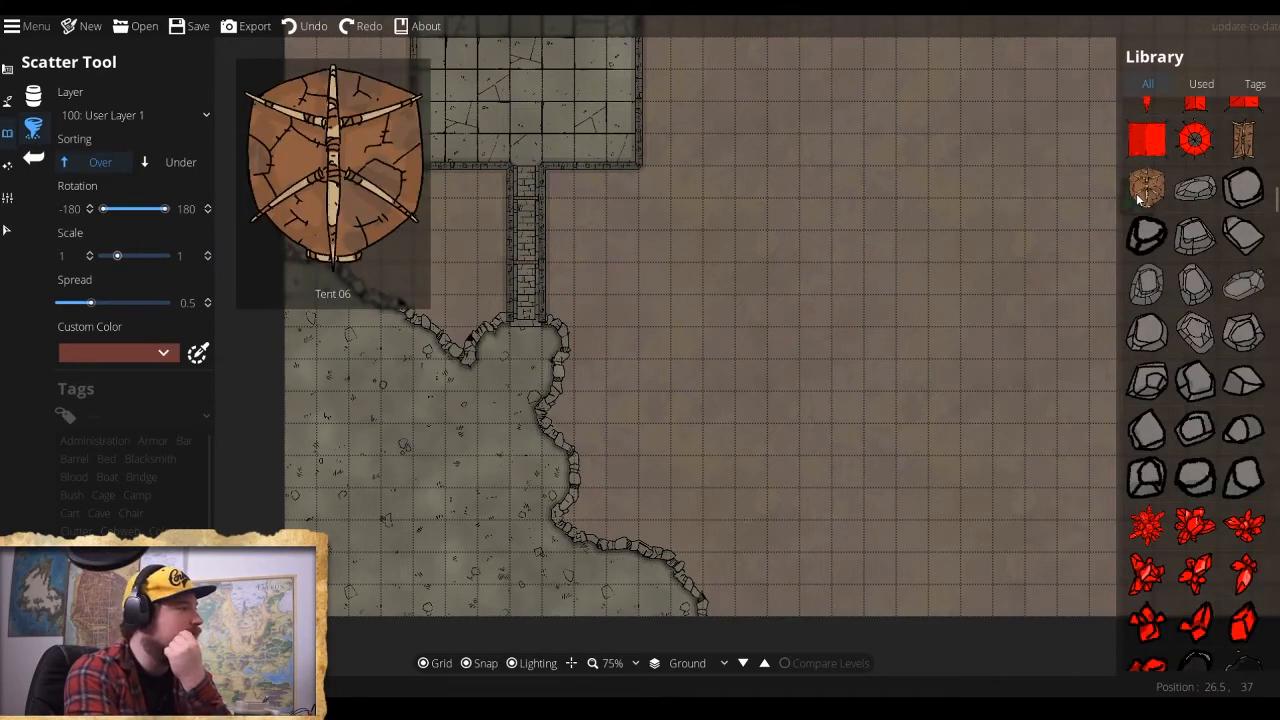
scroll(1267, 397, "down", 8)
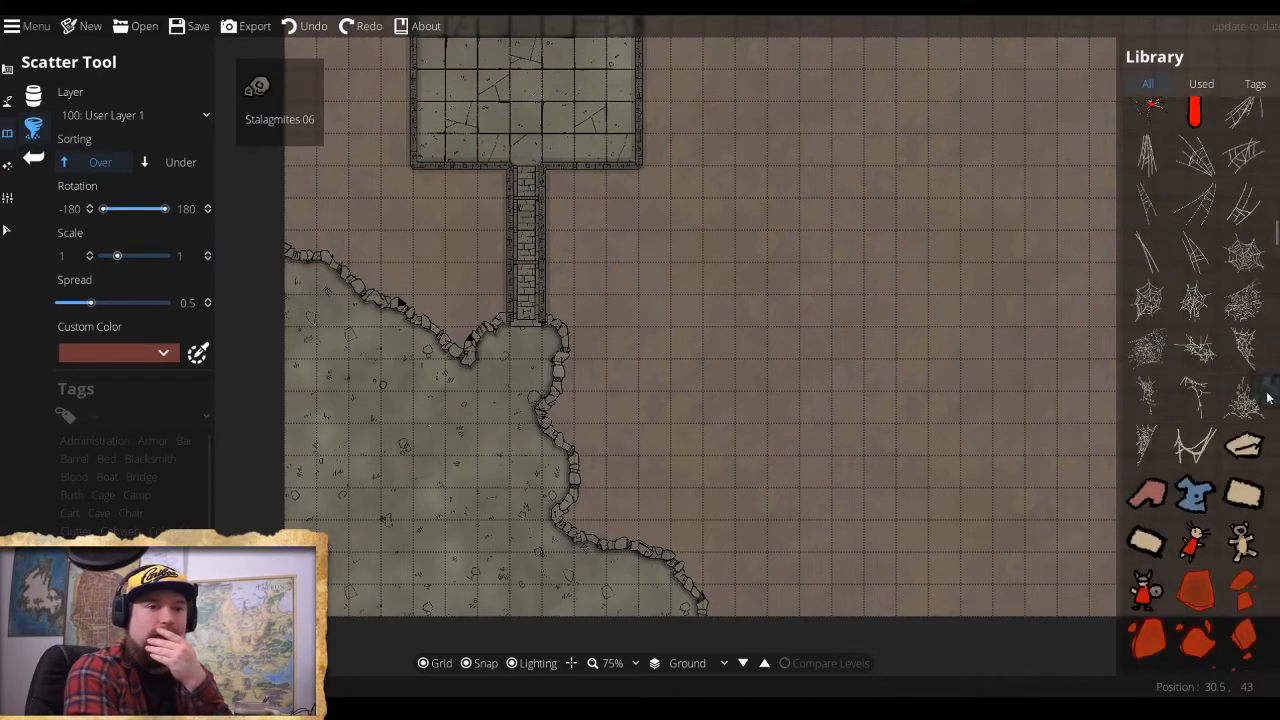
scroll(1267, 397, "down", 8)
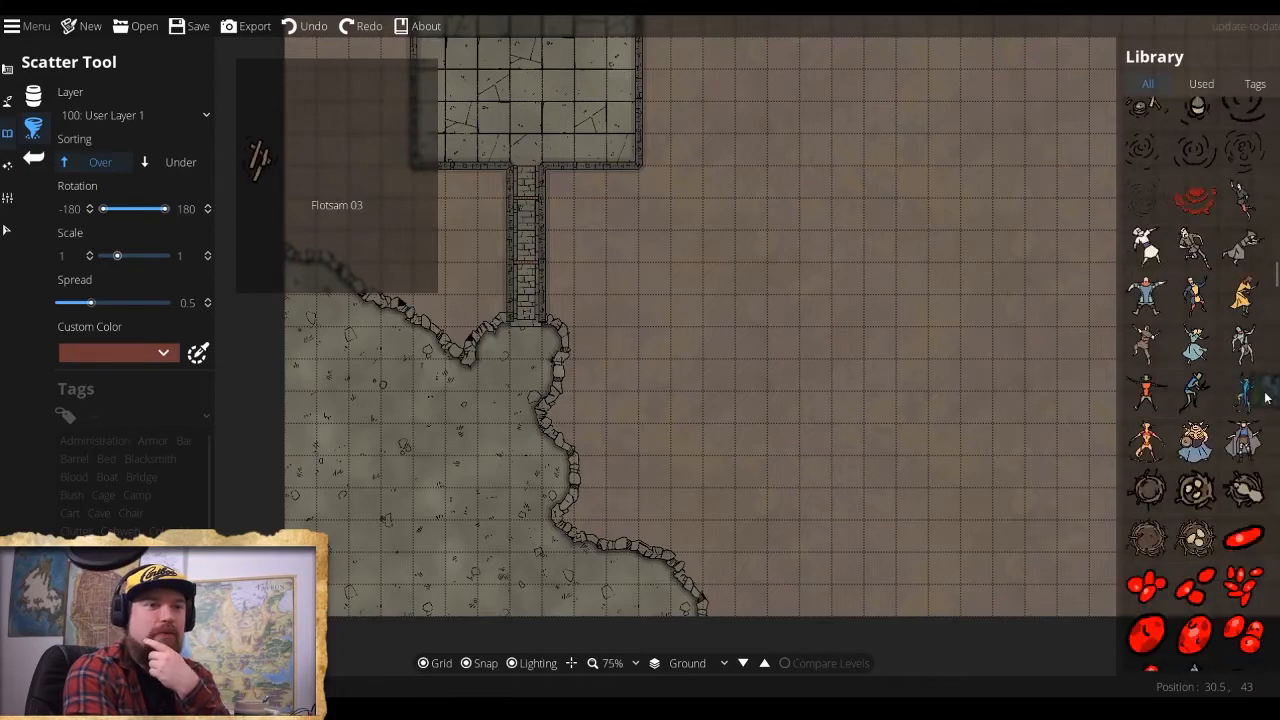
scroll(1265, 397, "down", 4)
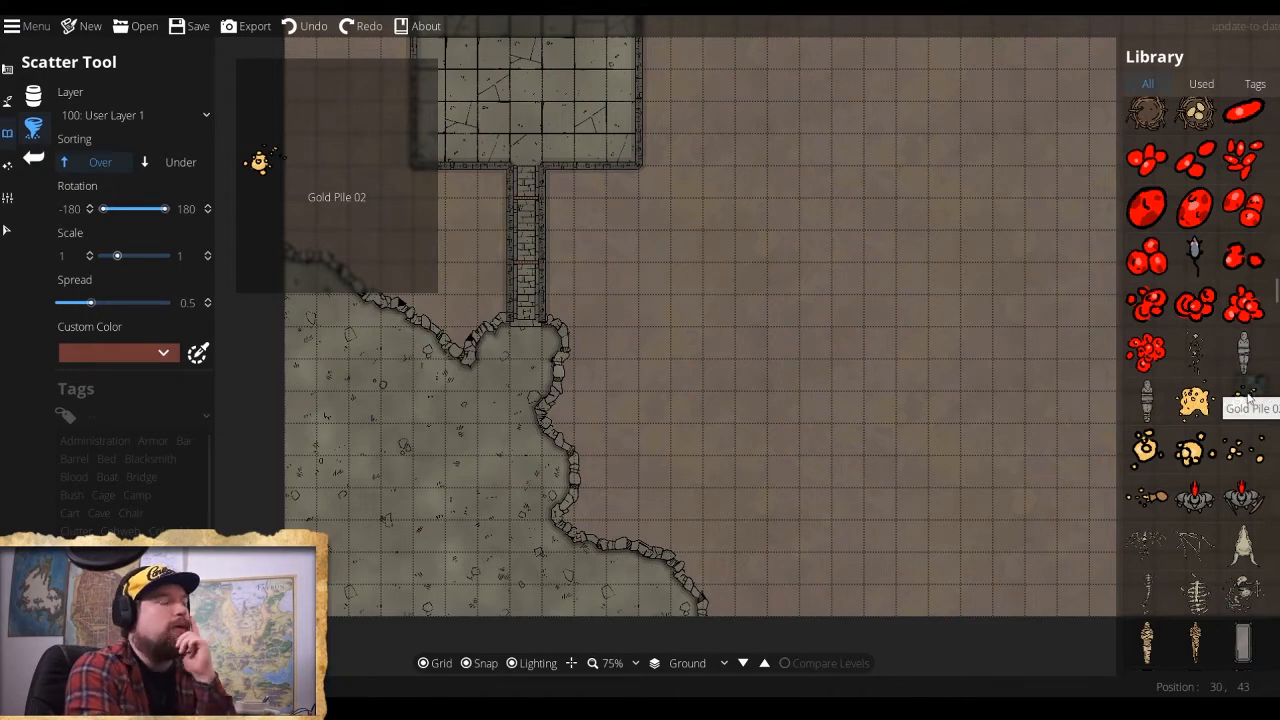
scroll(1247, 398, "down", 1)
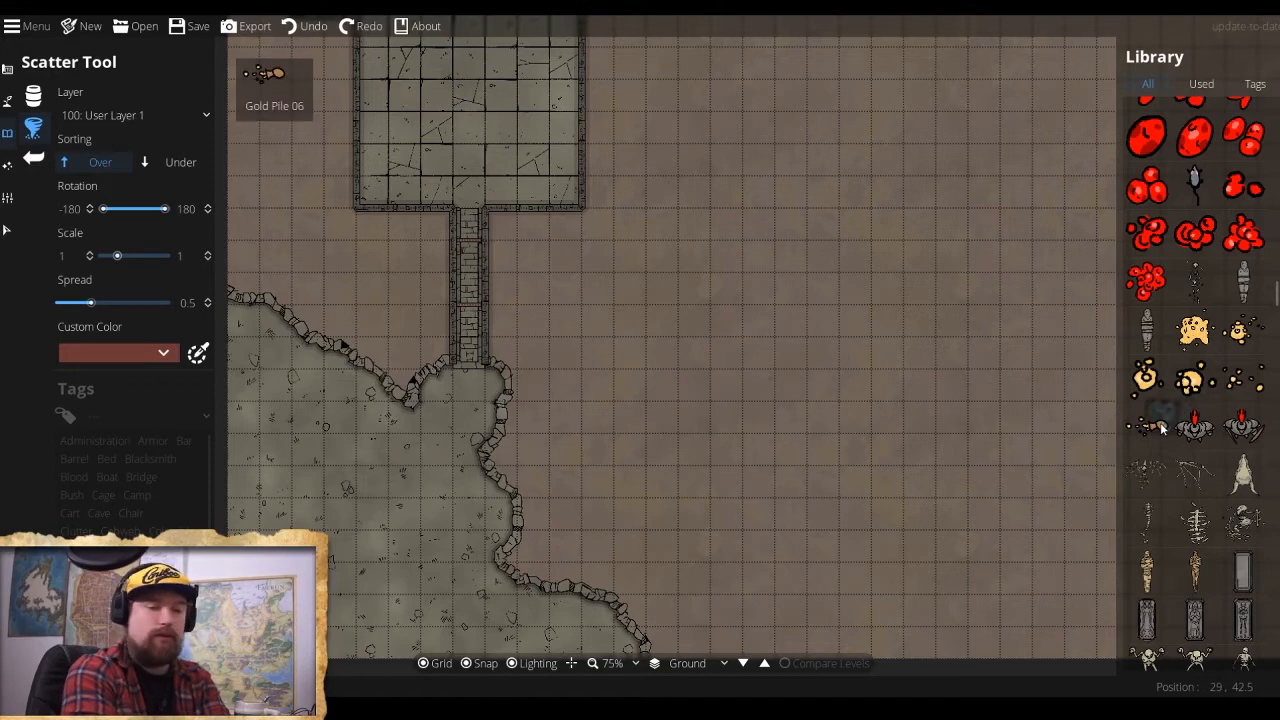
scroll(1160, 426, "down", 8)
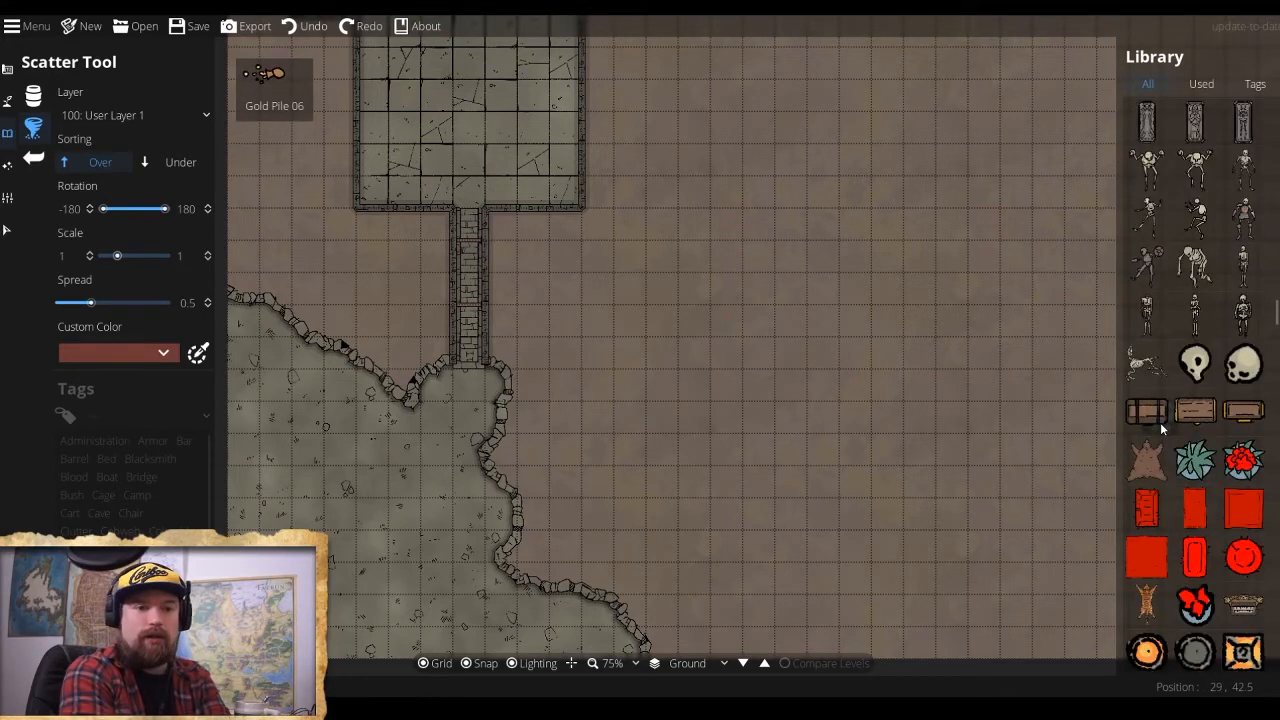
scroll(1160, 425, "down", 1)
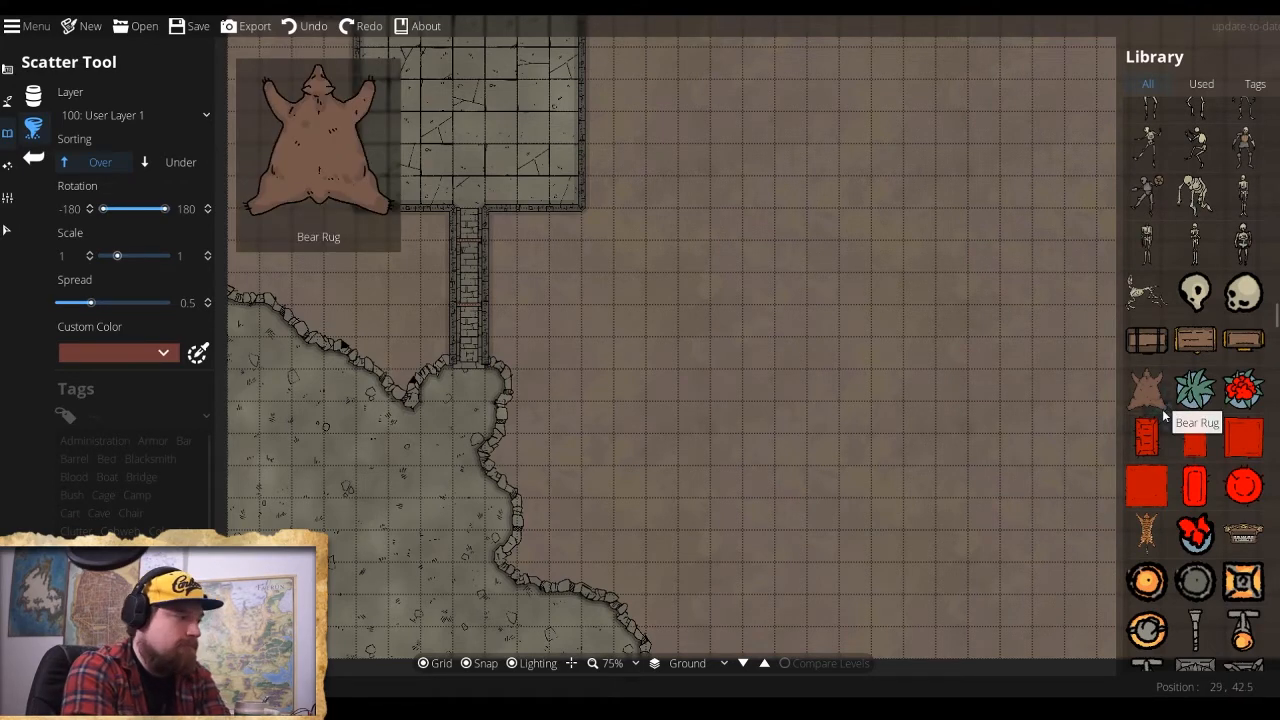
left_click_drag(1168, 411, 1211, 342)
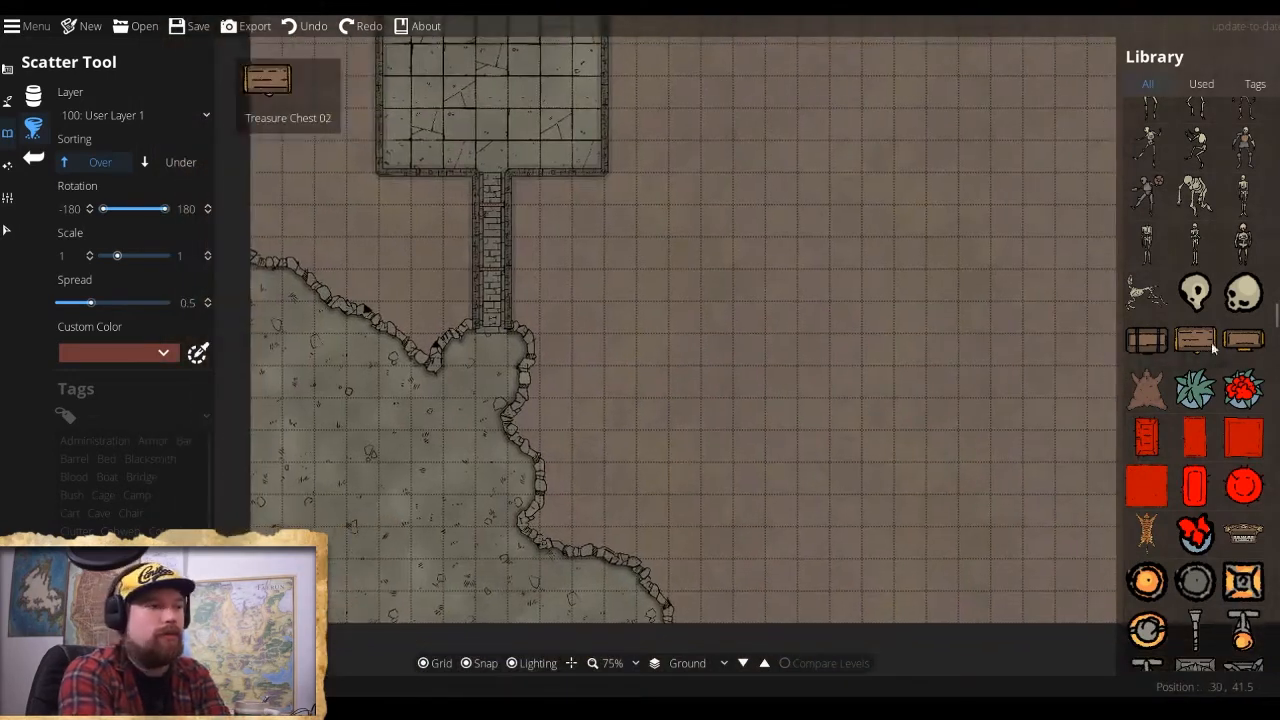
Scatter a grey rubble cluster across the cave alcove where the corridor's south end meets the cave.
scroll(1205, 320, "up", 6)
scroll(1191, 300, "up", 10)
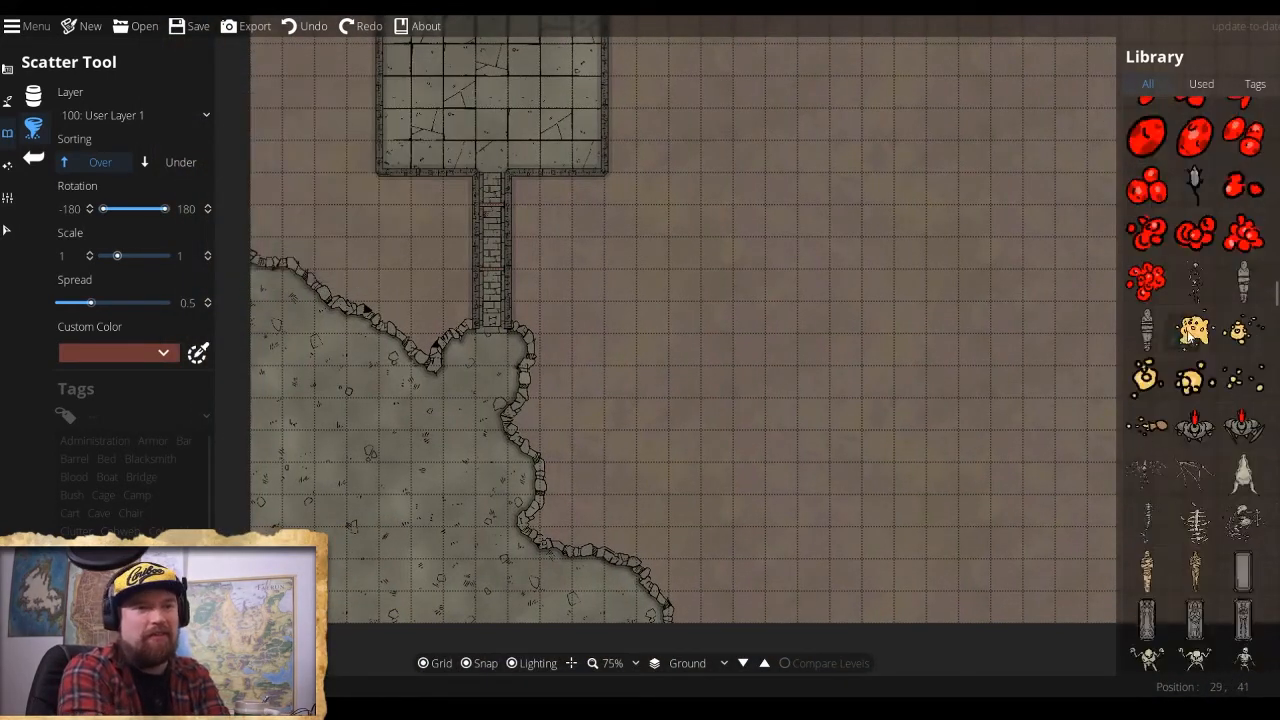
scroll(1188, 340, "down", 5)
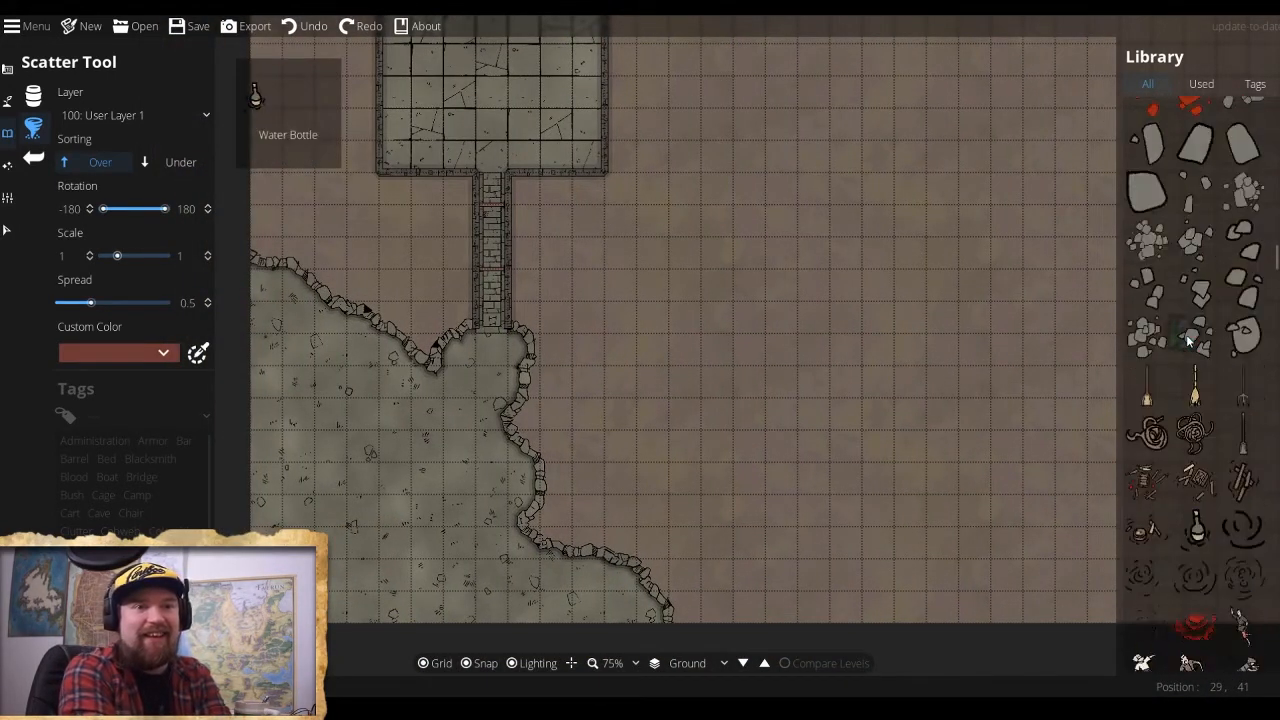
left_click(1148, 310)
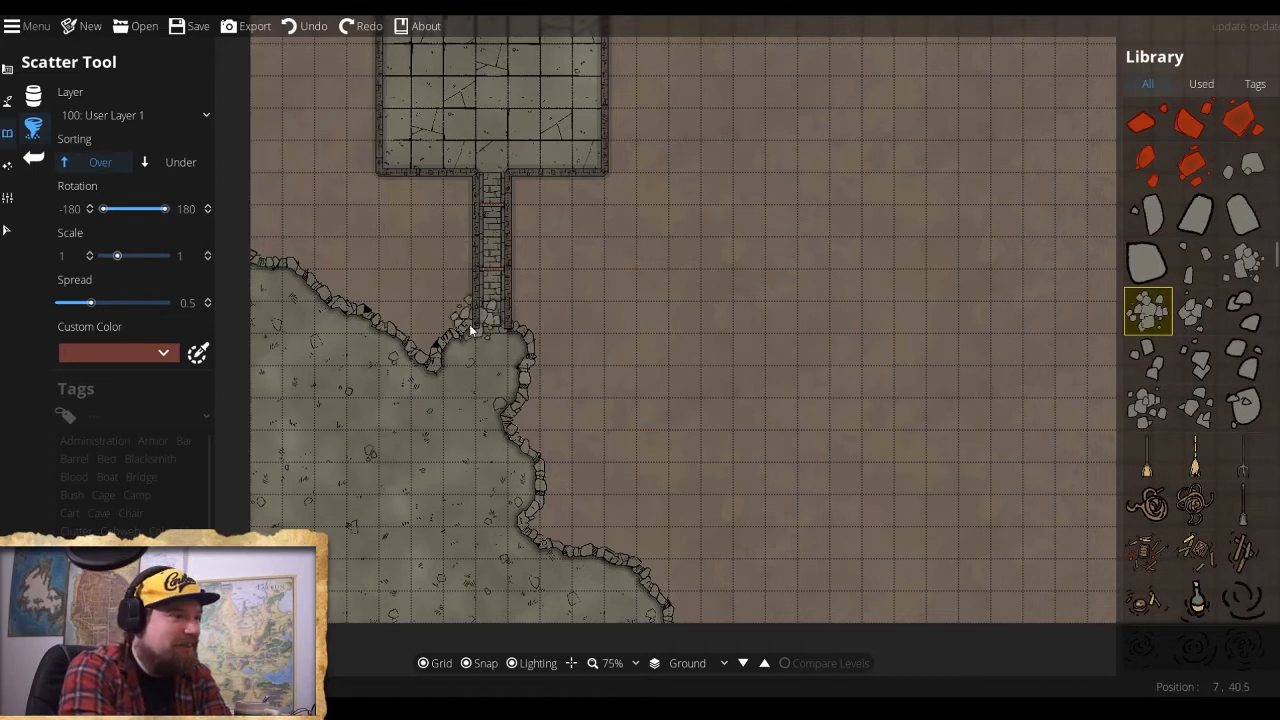
left_click_drag(467, 340, 513, 346)
left_click(504, 379)
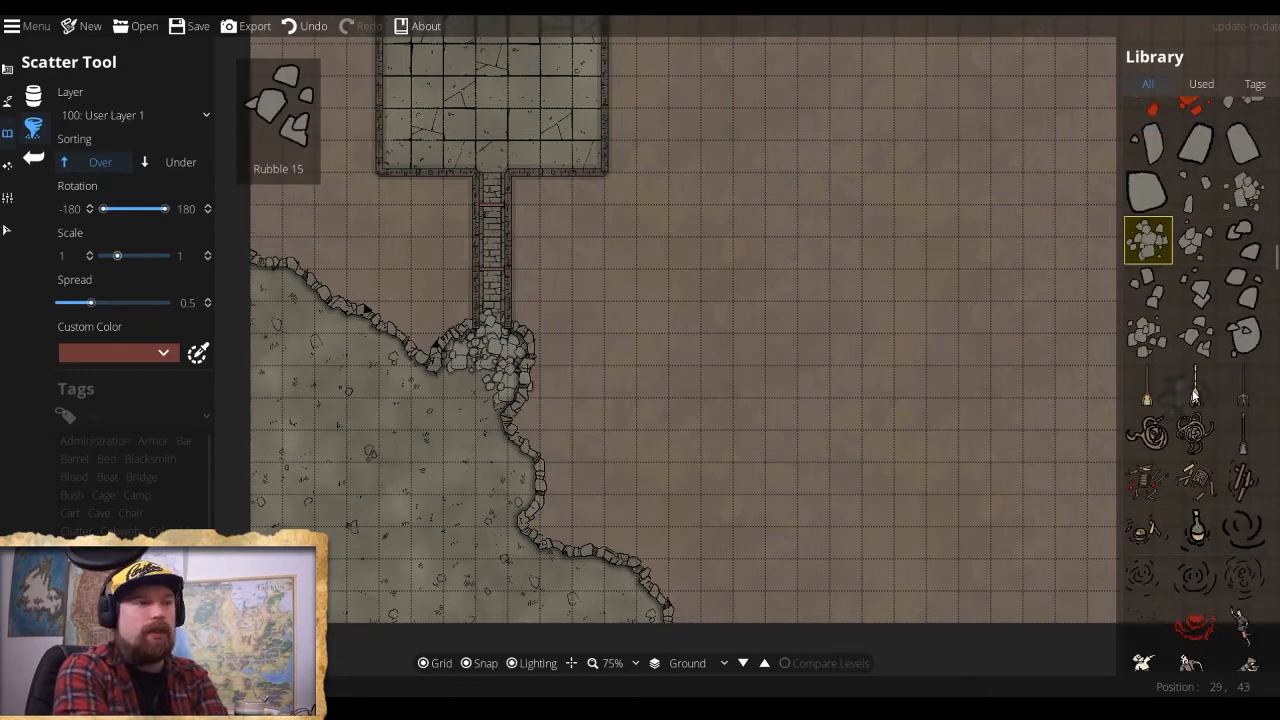
Place the blue-clad corpse and Corpse 11 together in the corridor just north of the rubble.
scroll(1180, 463, "down", 3)
scroll(1180, 470, "down", 3)
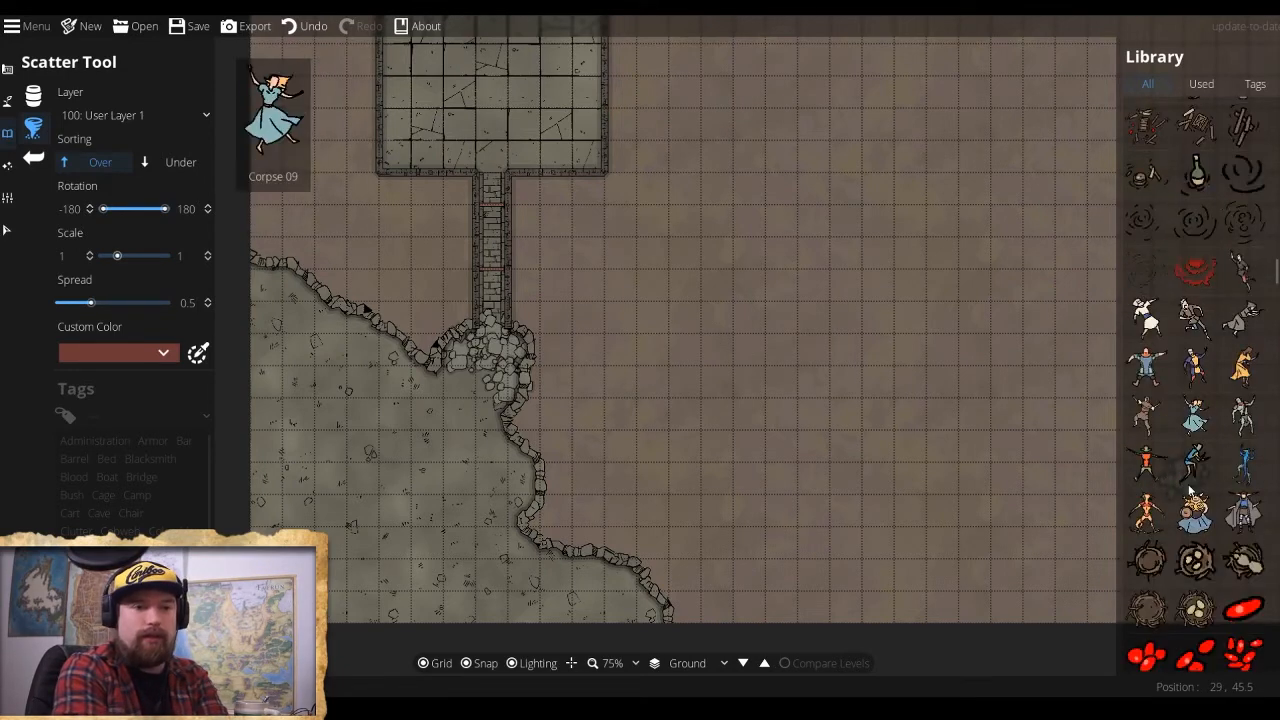
scroll(1152, 452, "down", 3)
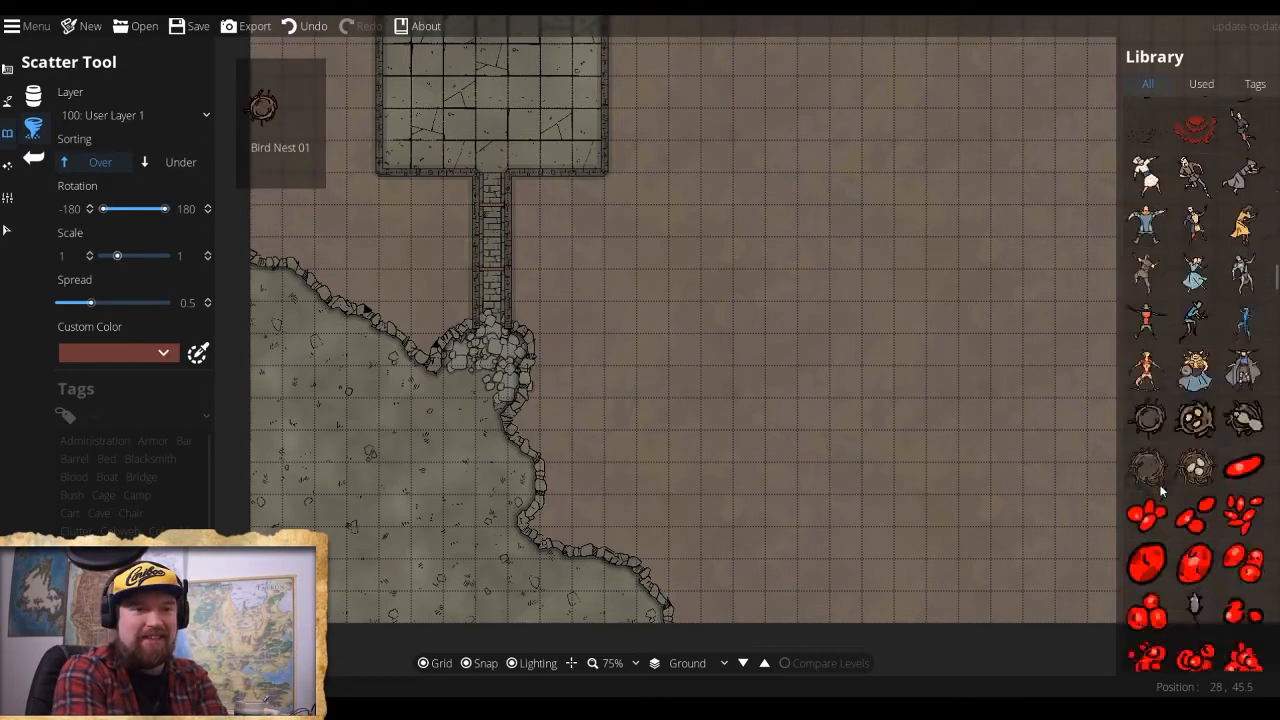
scroll(1152, 452, "up", 3)
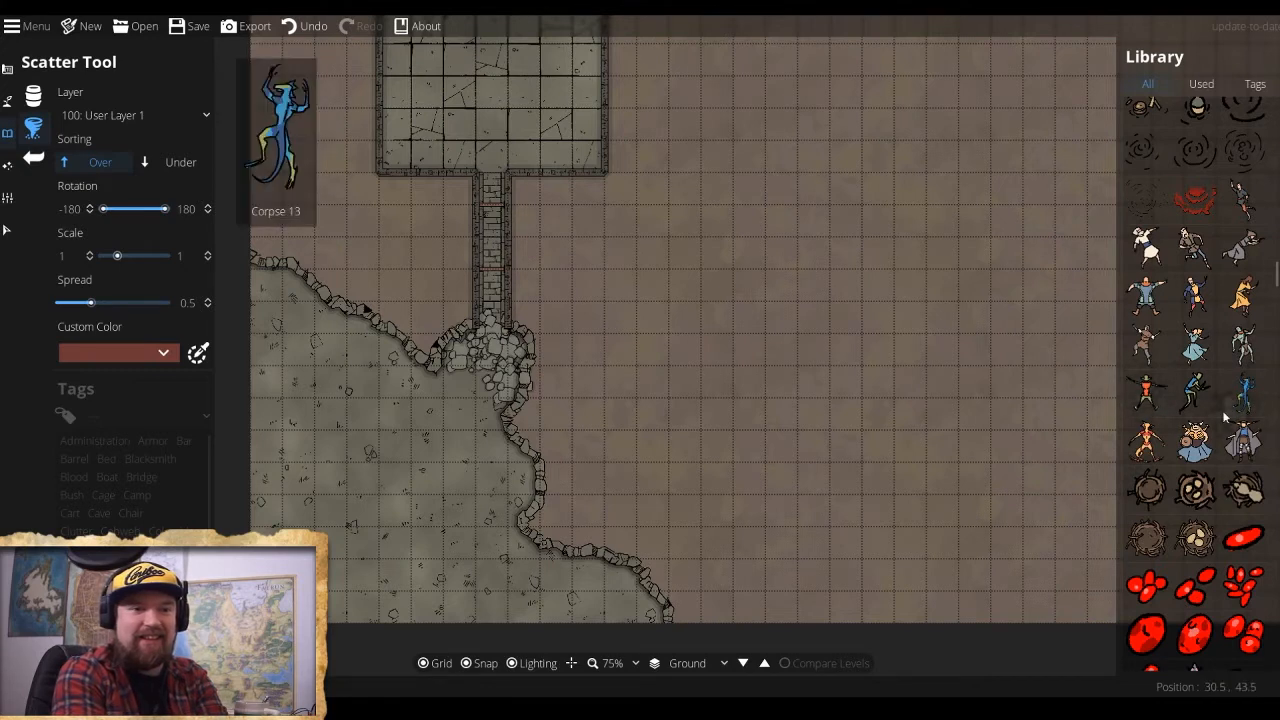
left_click(1196, 392)
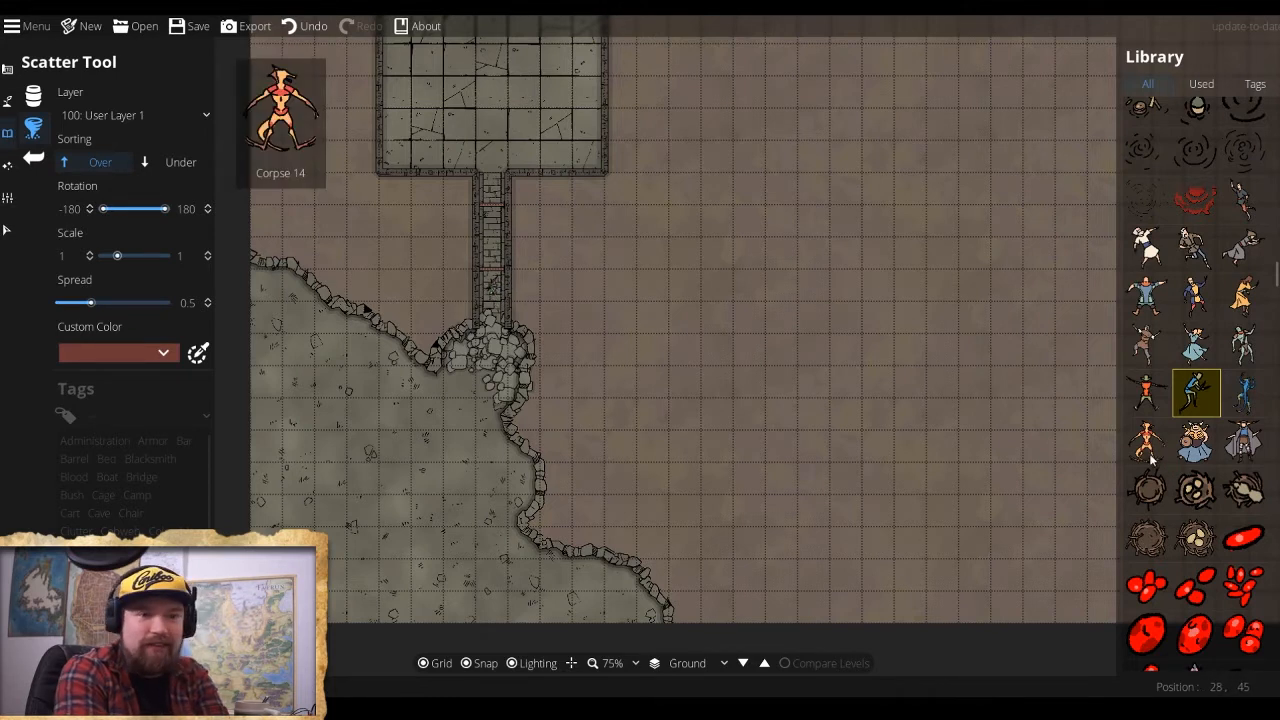
left_click(1150, 398)
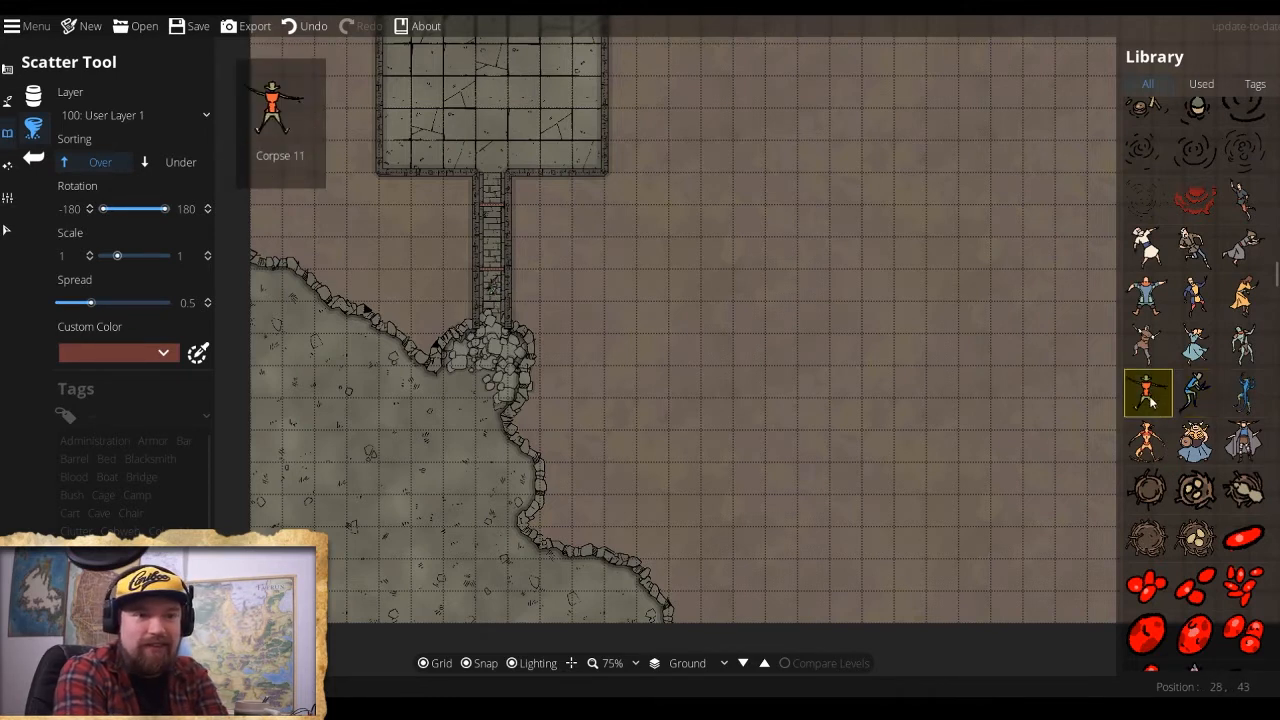
left_click(490, 290)
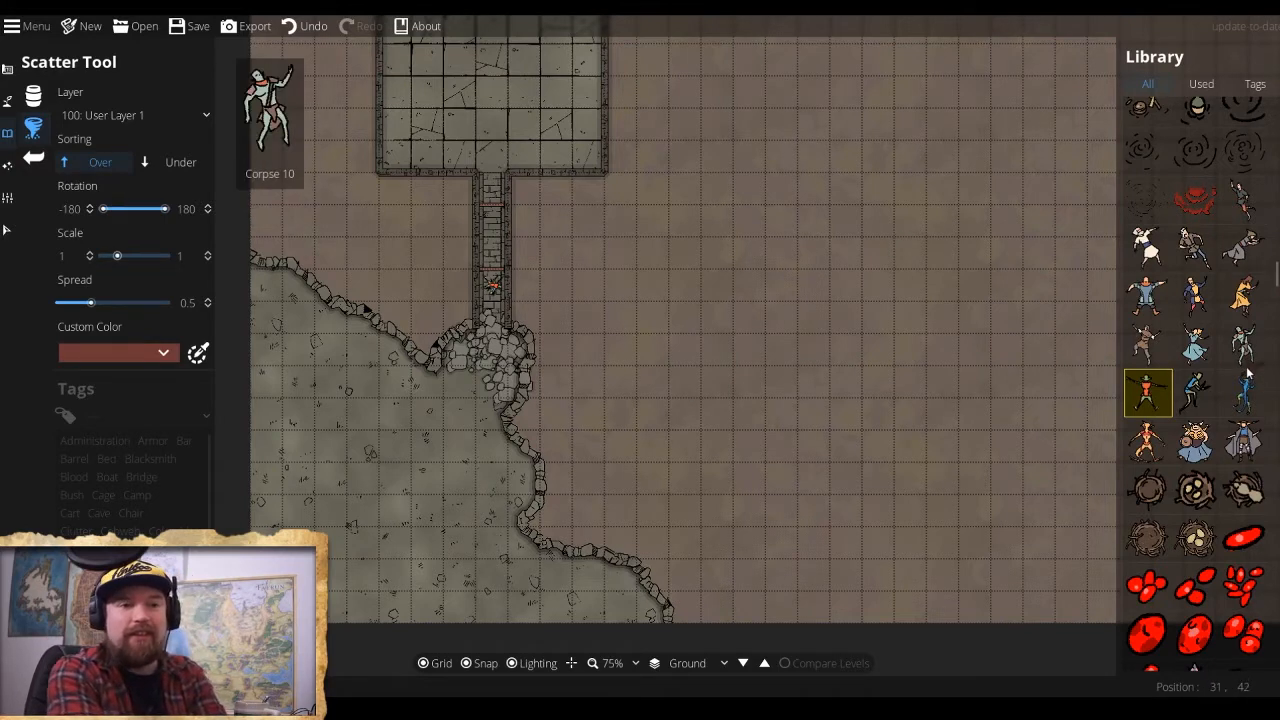
Scatter a single skeleton at scale 0.31 in the corridor, just north of the corpses.
scroll(1195, 390, "down", 10)
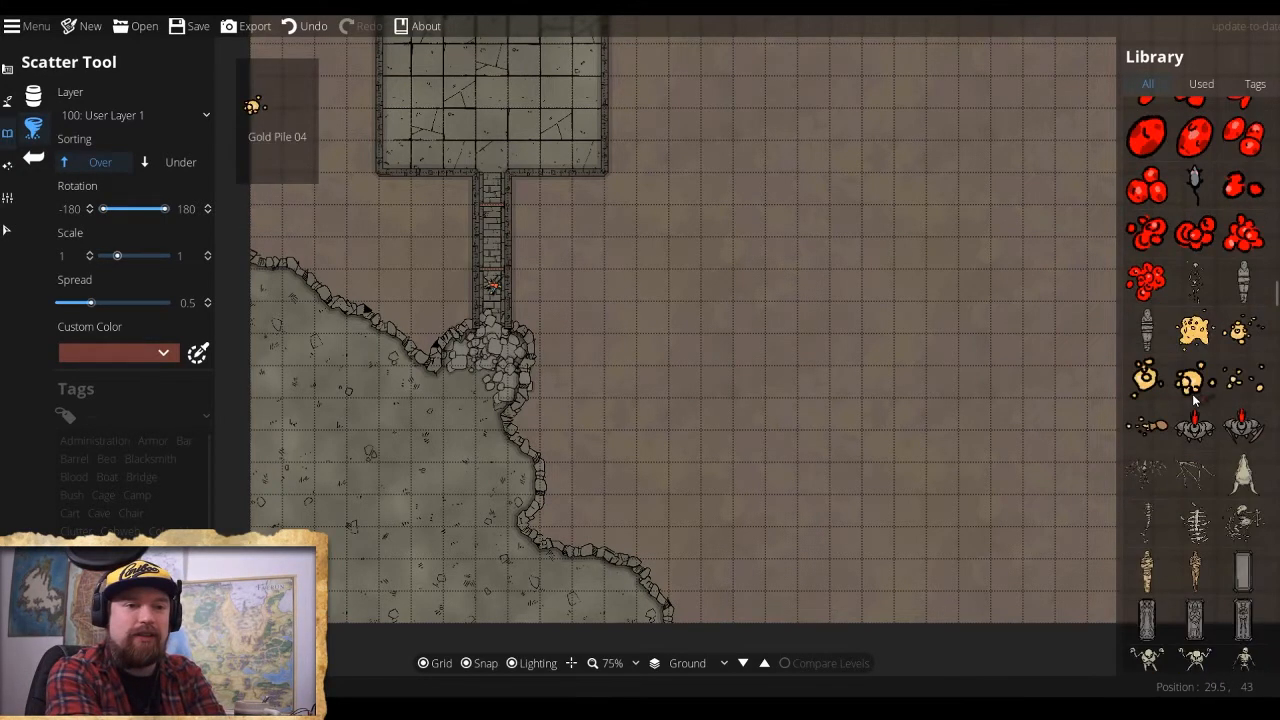
scroll(1166, 482, "down", 1)
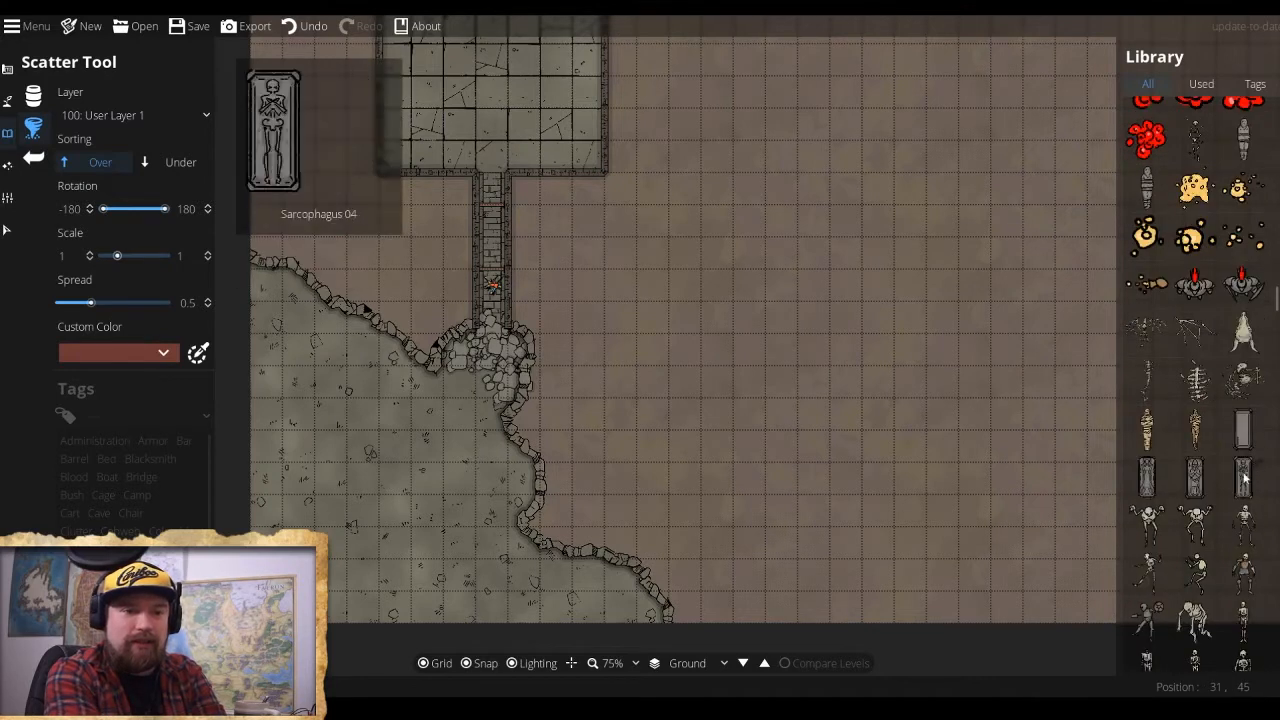
left_click(1150, 574)
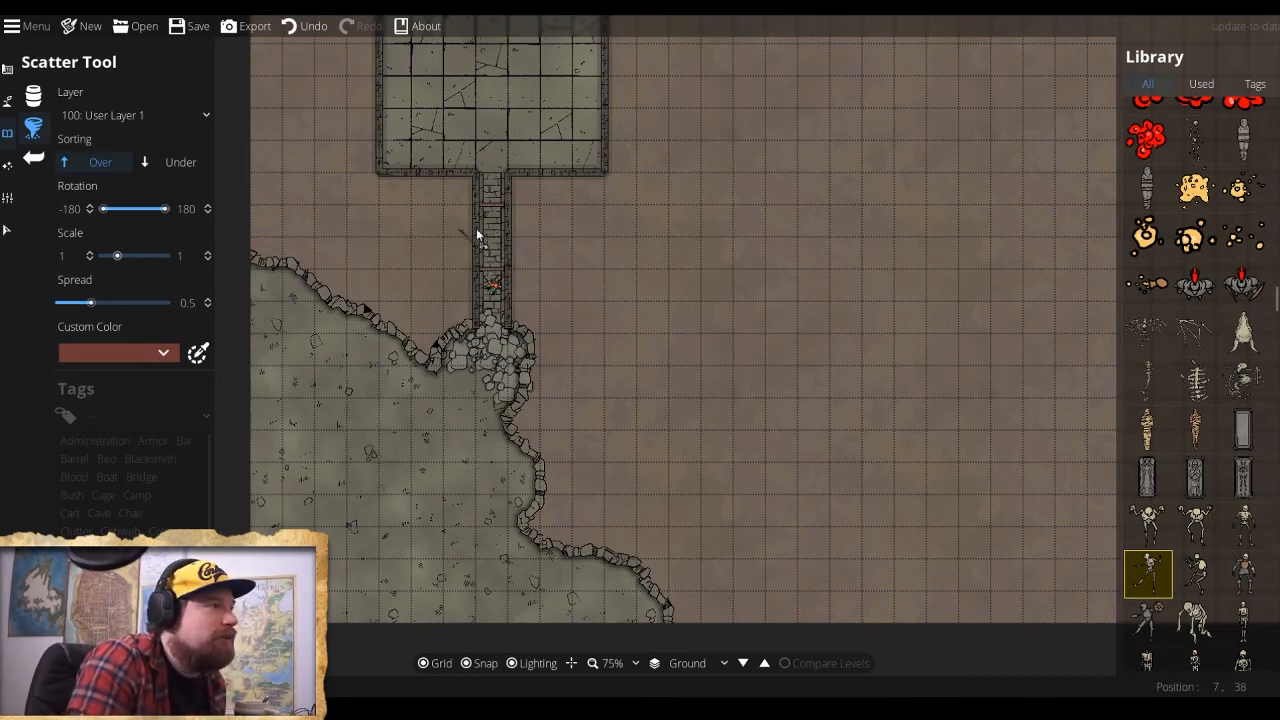
left_click_drag(119, 256, 116, 257)
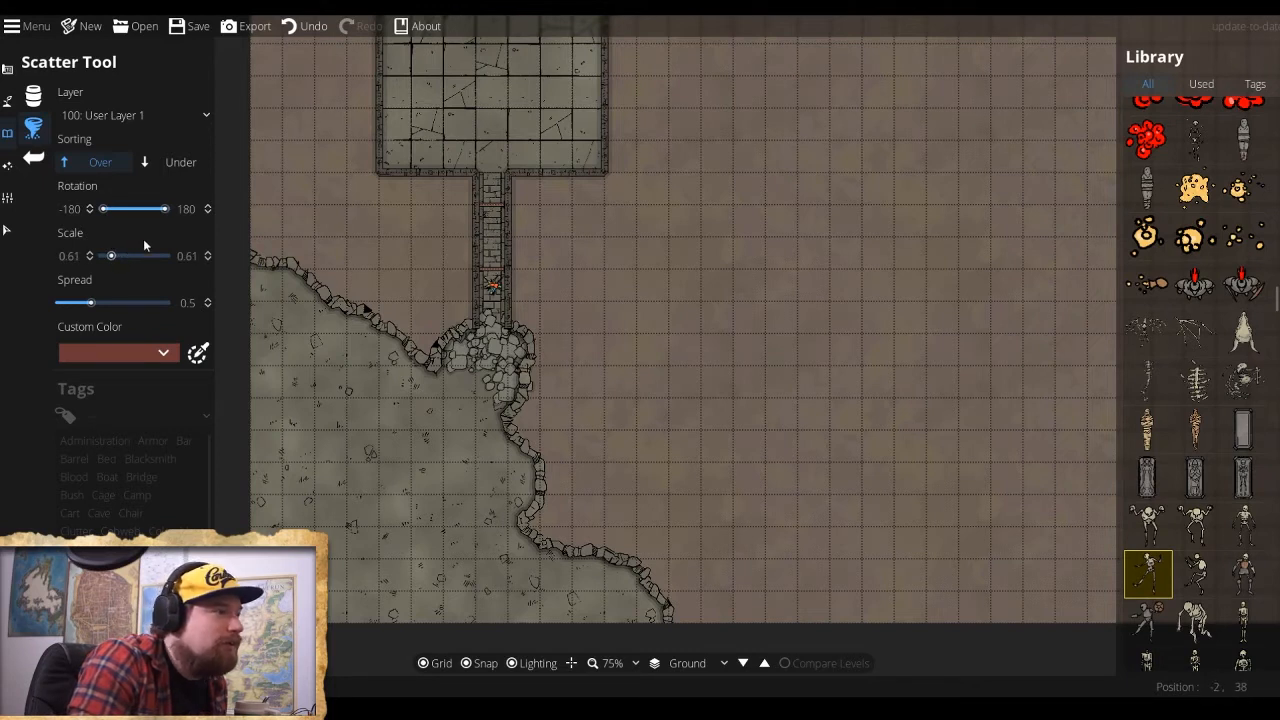
left_click_drag(113, 257, 105, 257)
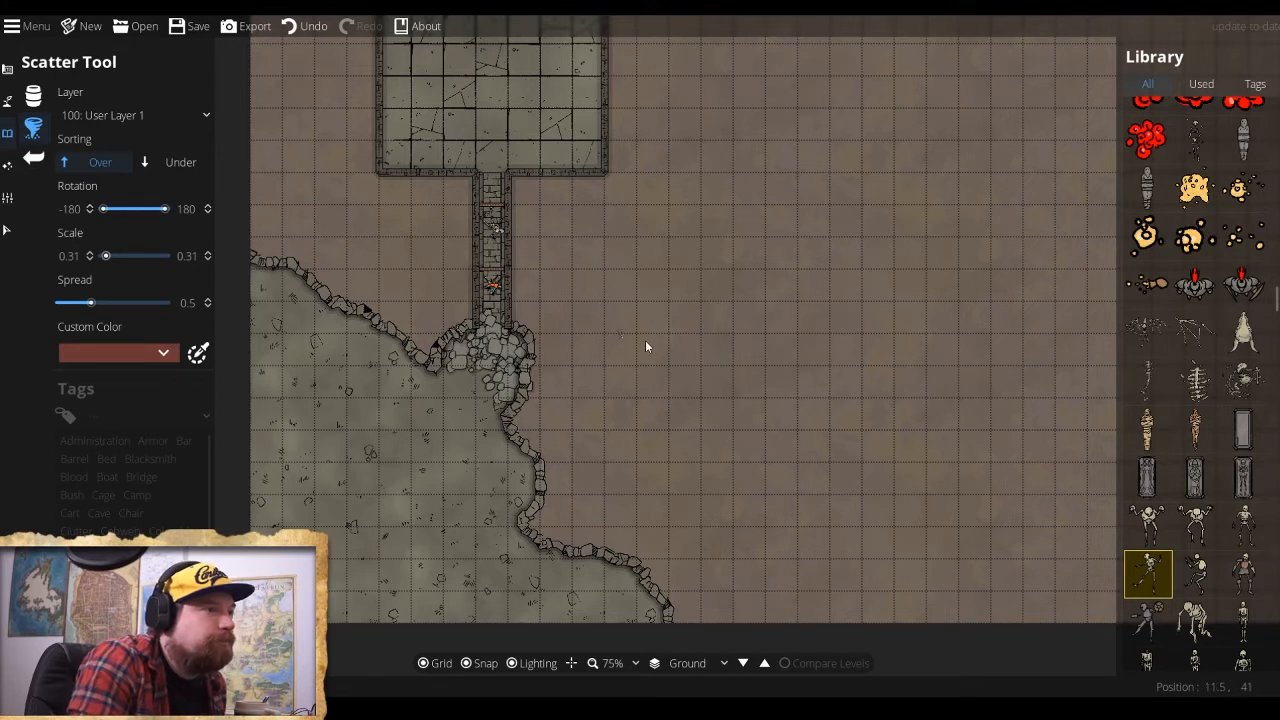
Pick the crouching skeleton for scattering and set its random scale range to 0.31 to 1.72.
mouse_move(1217, 543)
left_click(1200, 565)
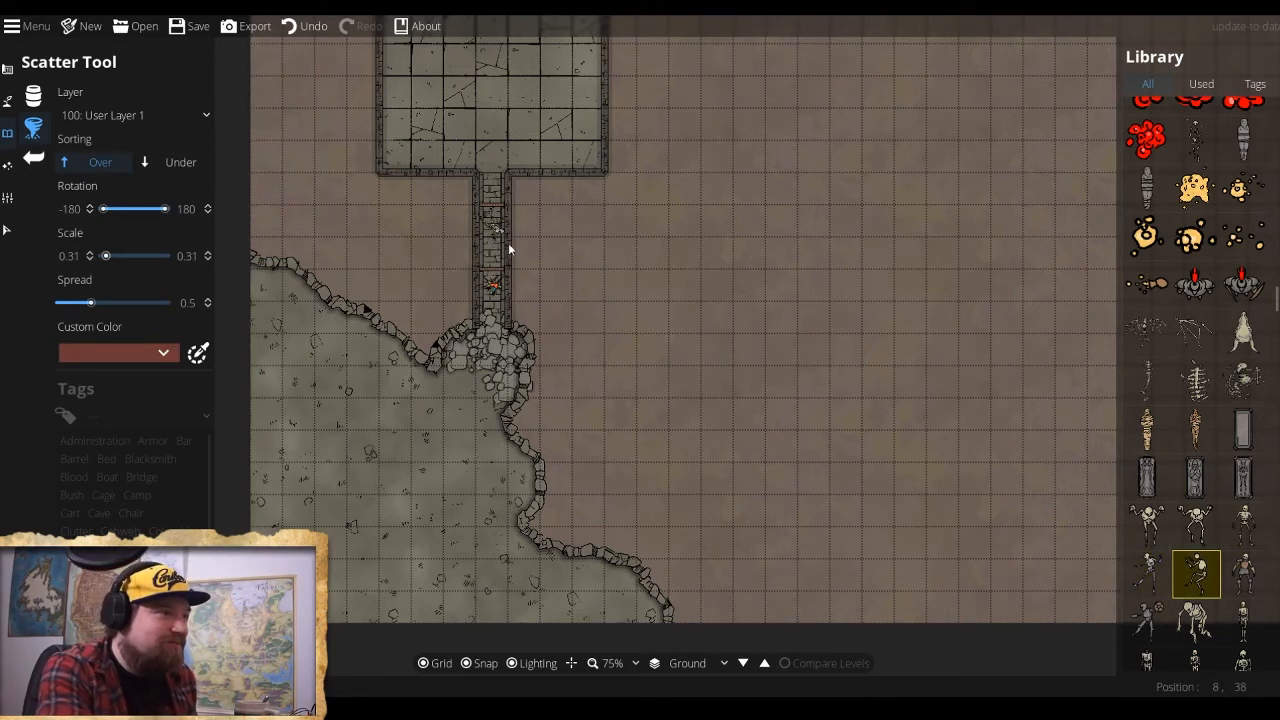
left_click_drag(106, 256, 118, 257)
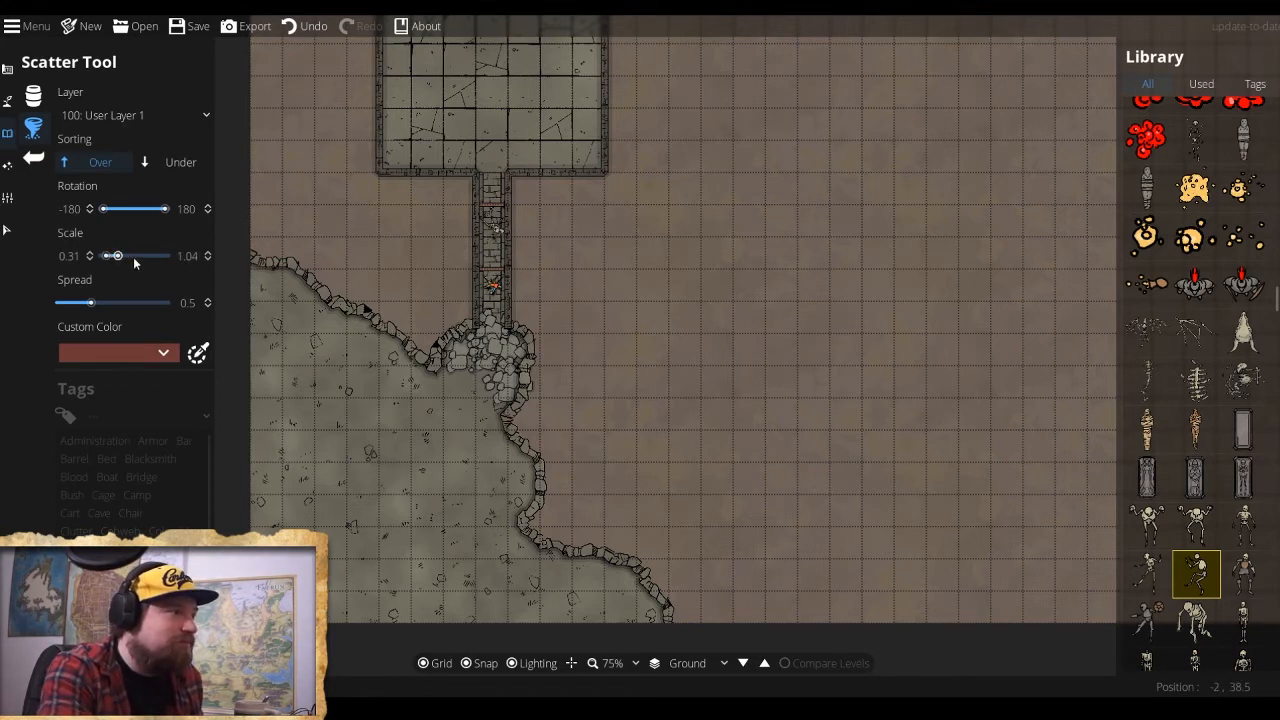
left_click_drag(118, 257, 164, 257)
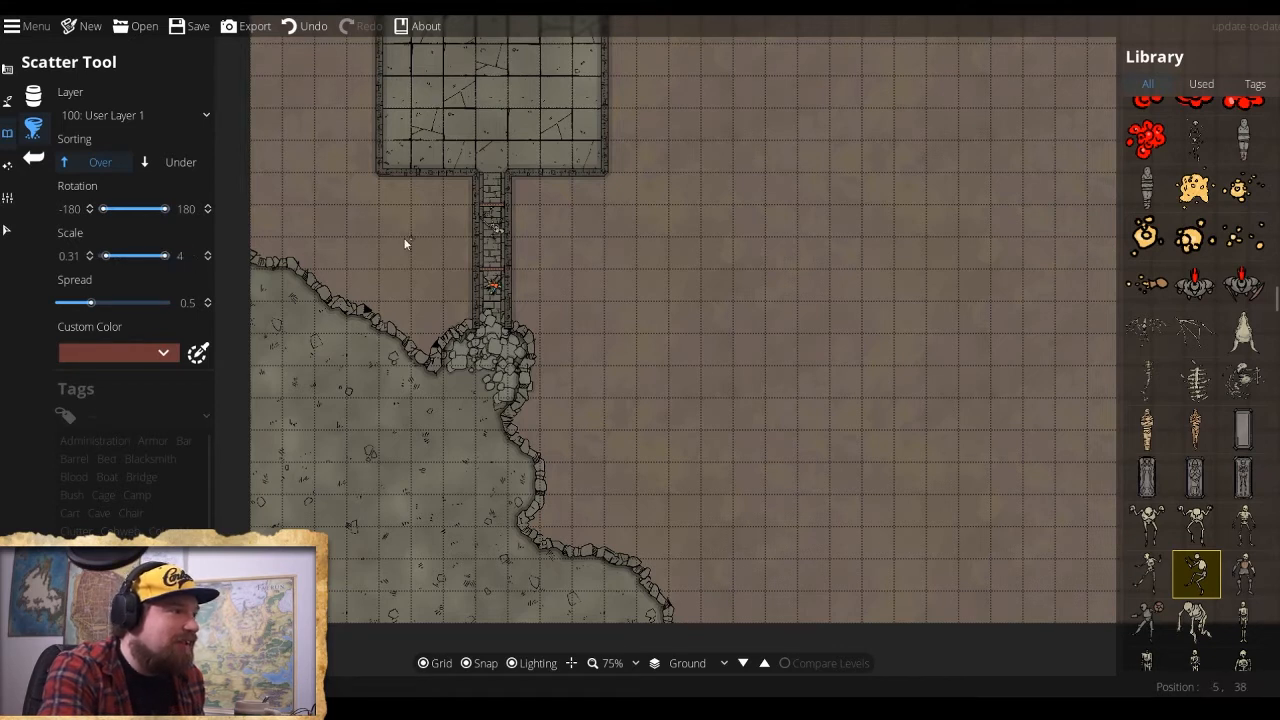
mouse_move(1207, 587)
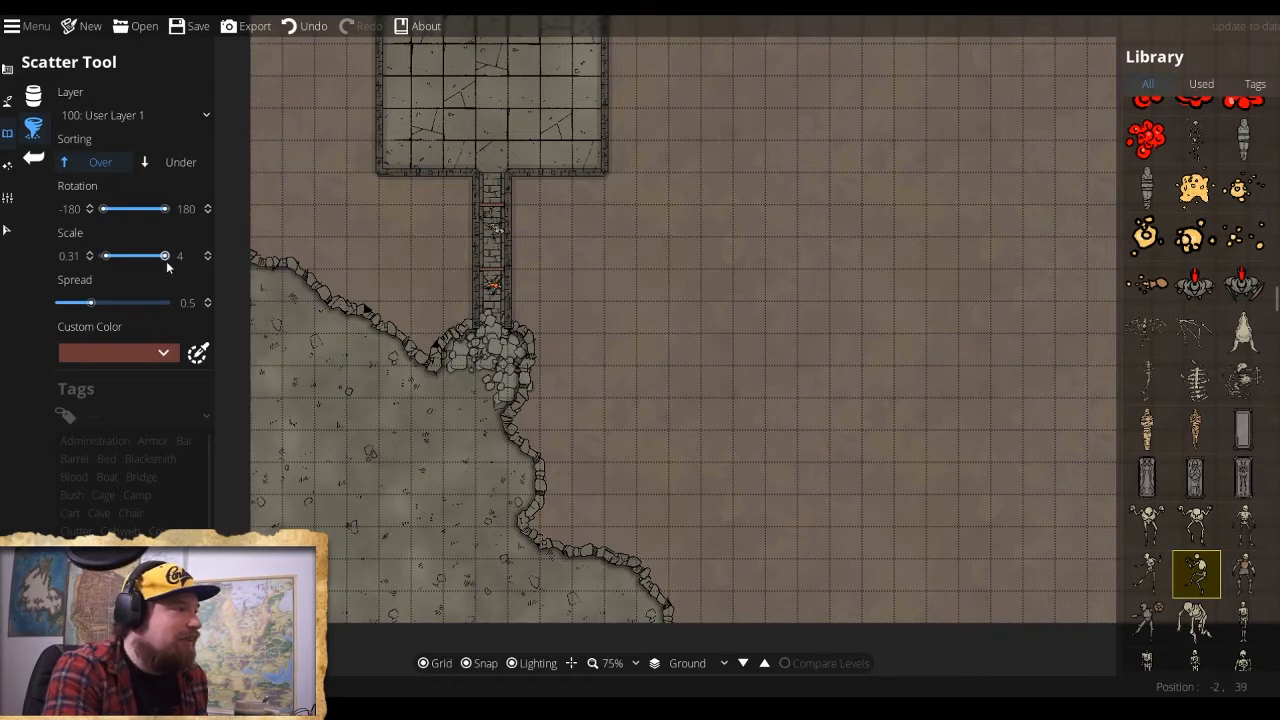
left_click_drag(165, 257, 129, 262)
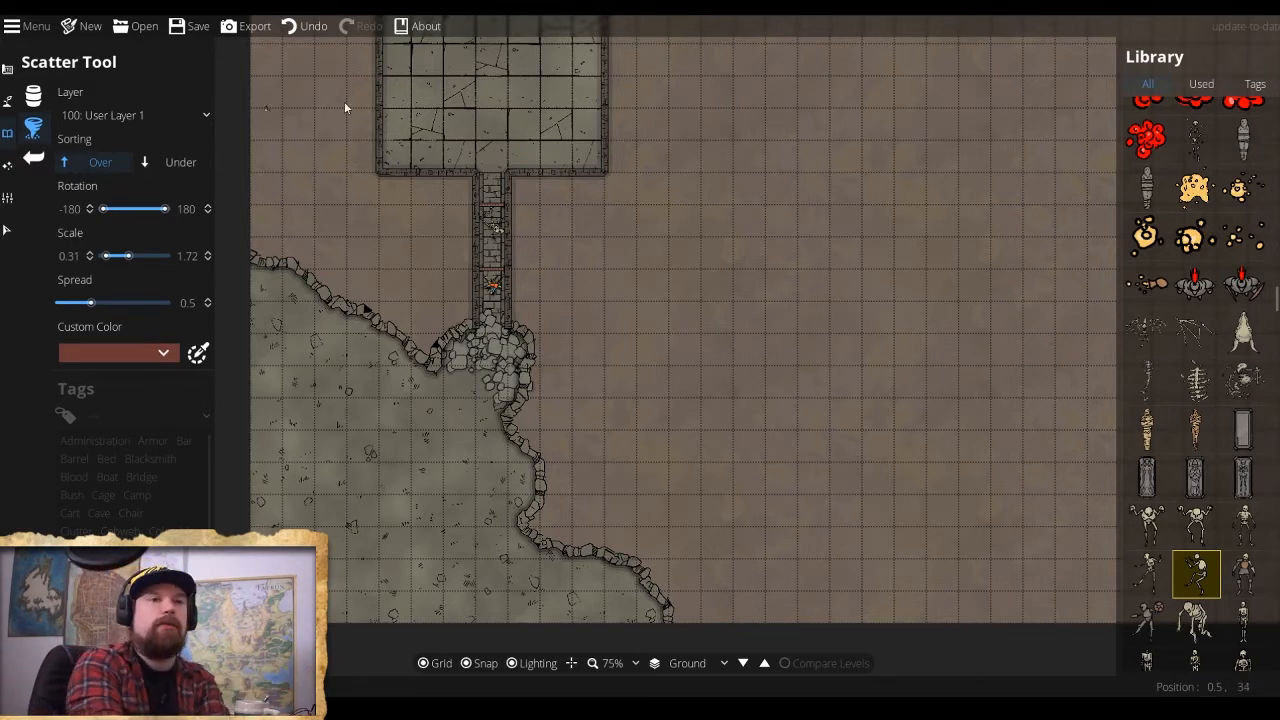
Scatter another skeleton from the library beside the first one in the corridor.
mouse_move(1216, 345)
mouse_move(1160, 340)
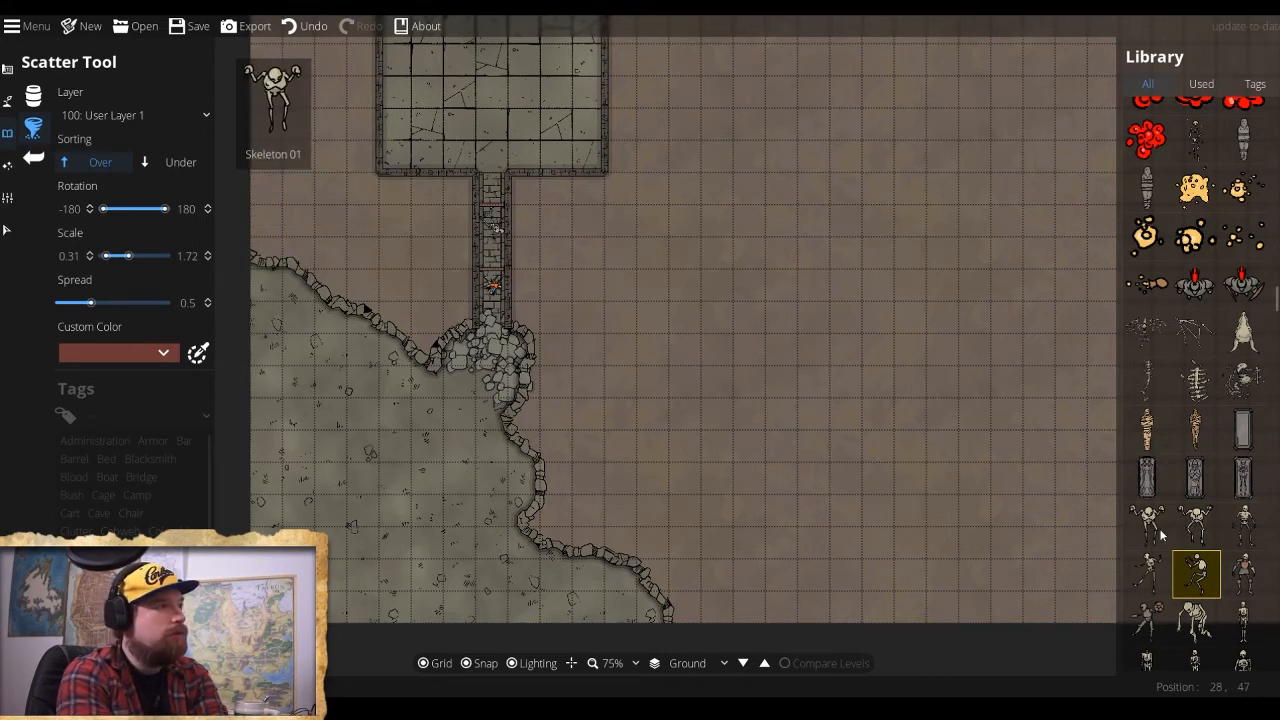
left_click(1196, 524)
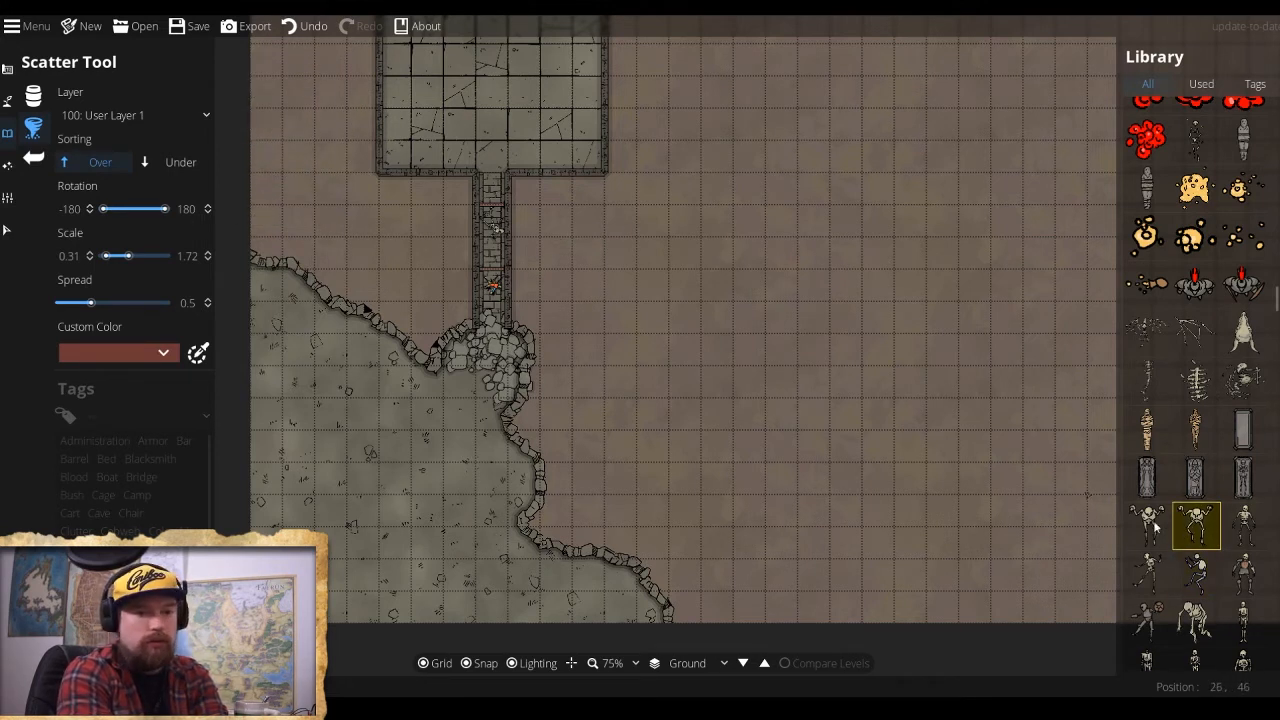
left_click(1196, 574)
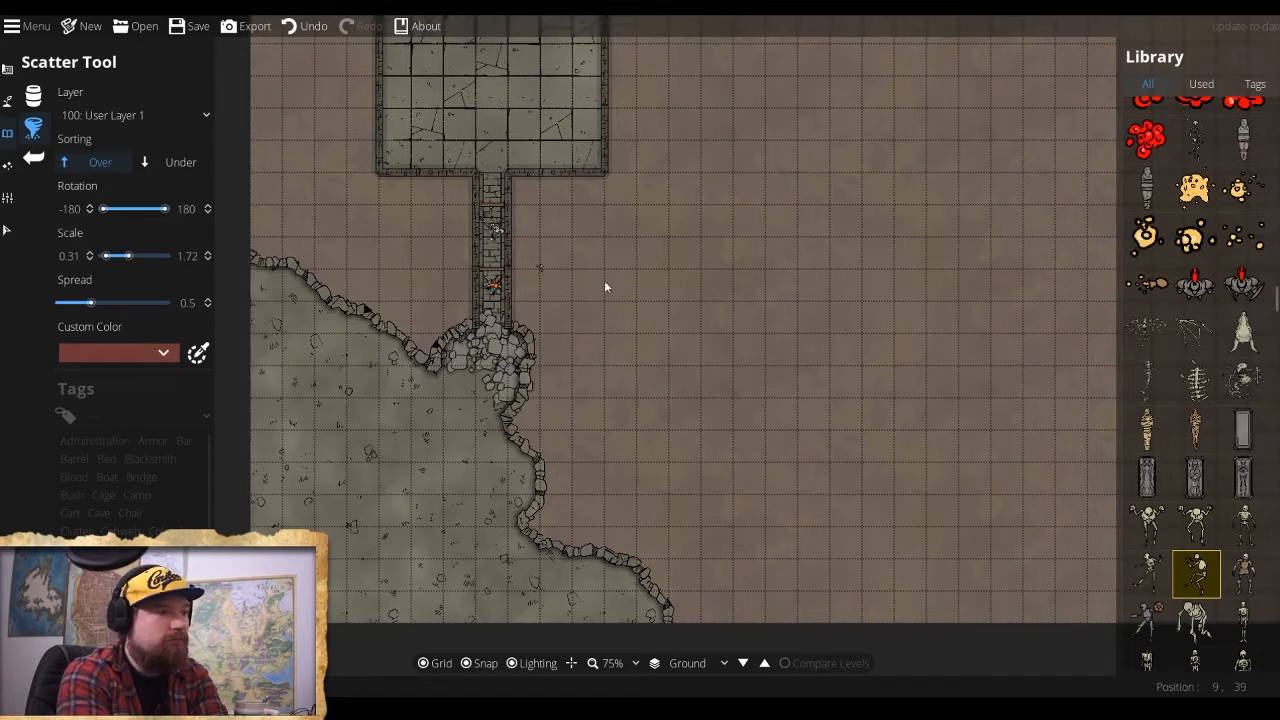
Try scattering the upright skeleton with a scale range of 0.1 to 4 on the open ground west of the corridor.
left_click(1244, 525)
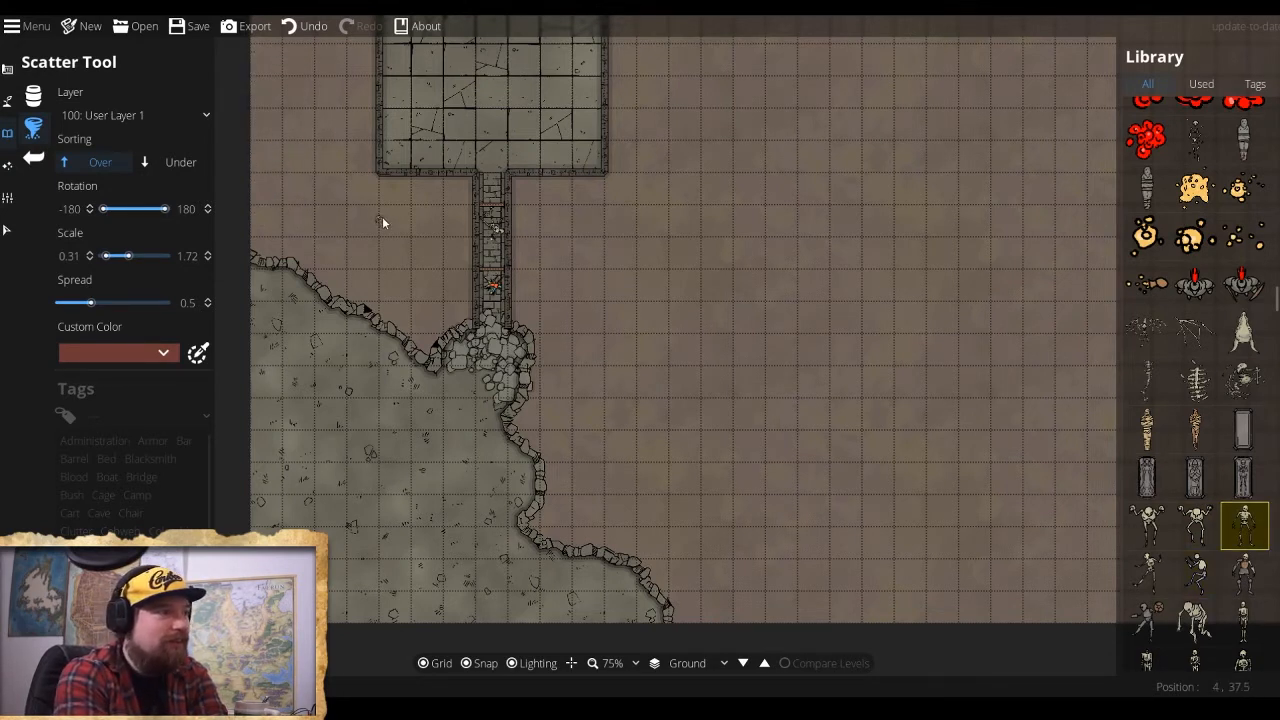
mouse_move(128, 256)
left_mouse_down()
mouse_move(144, 256)
mouse_move(111, 257)
mouse_move(133, 258)
left_mouse_up()
left_click(89, 253)
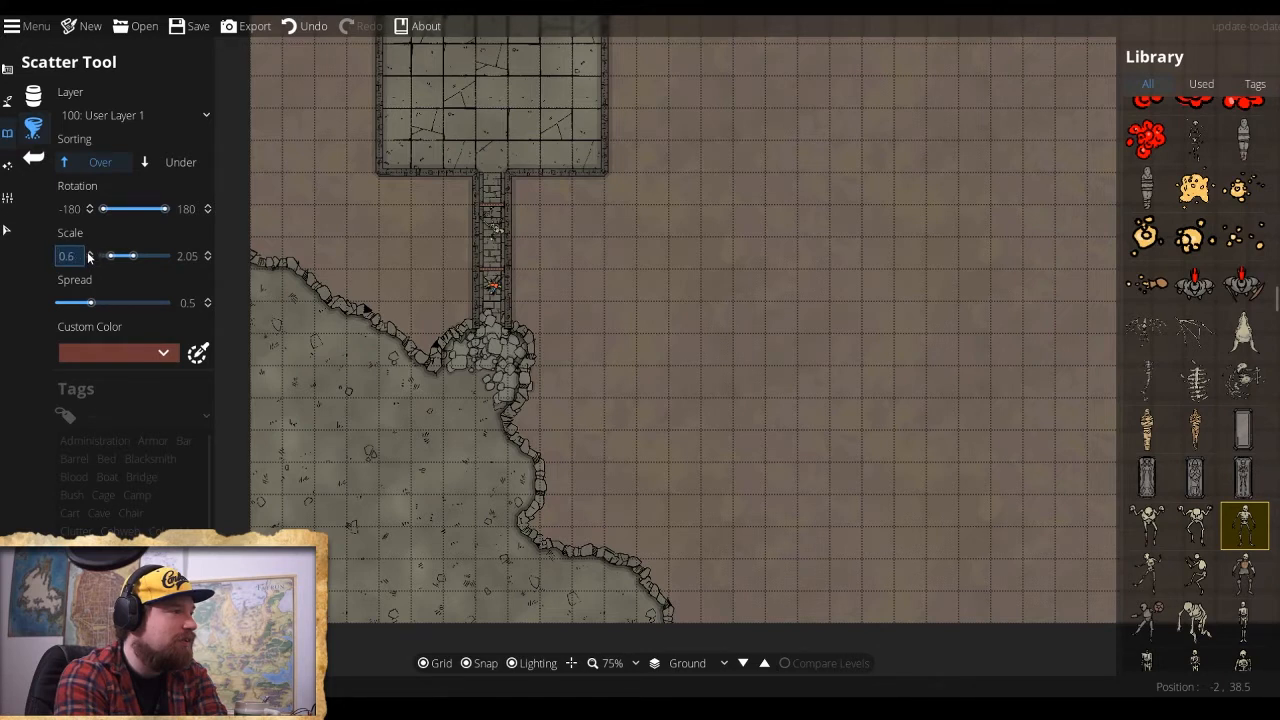
left_click_drag(112, 257, 169, 264)
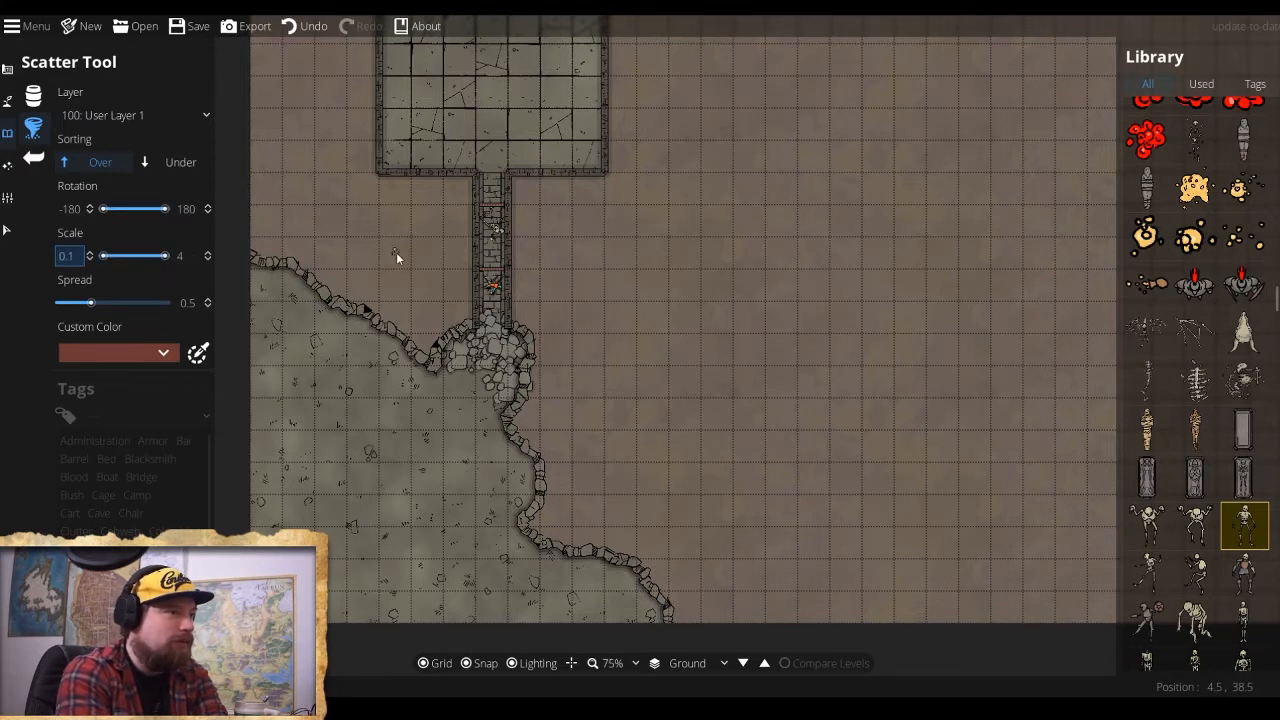
left_click(195, 264)
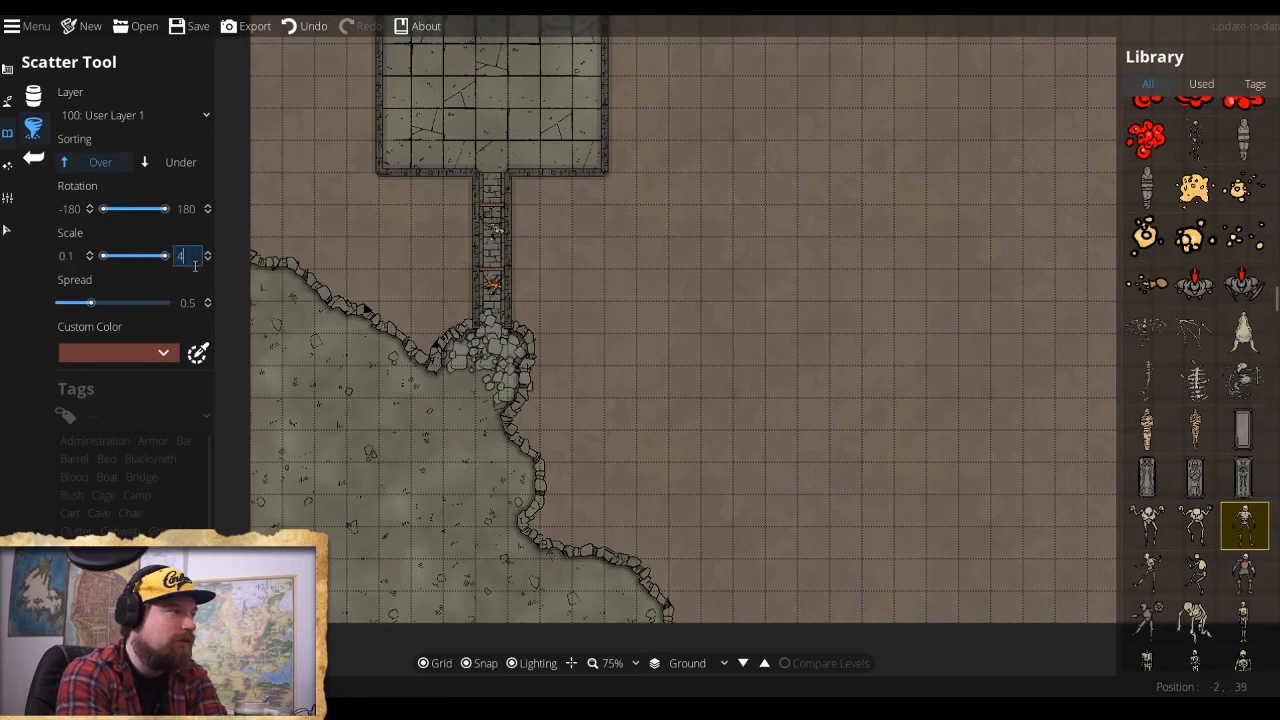
left_click(430, 218)
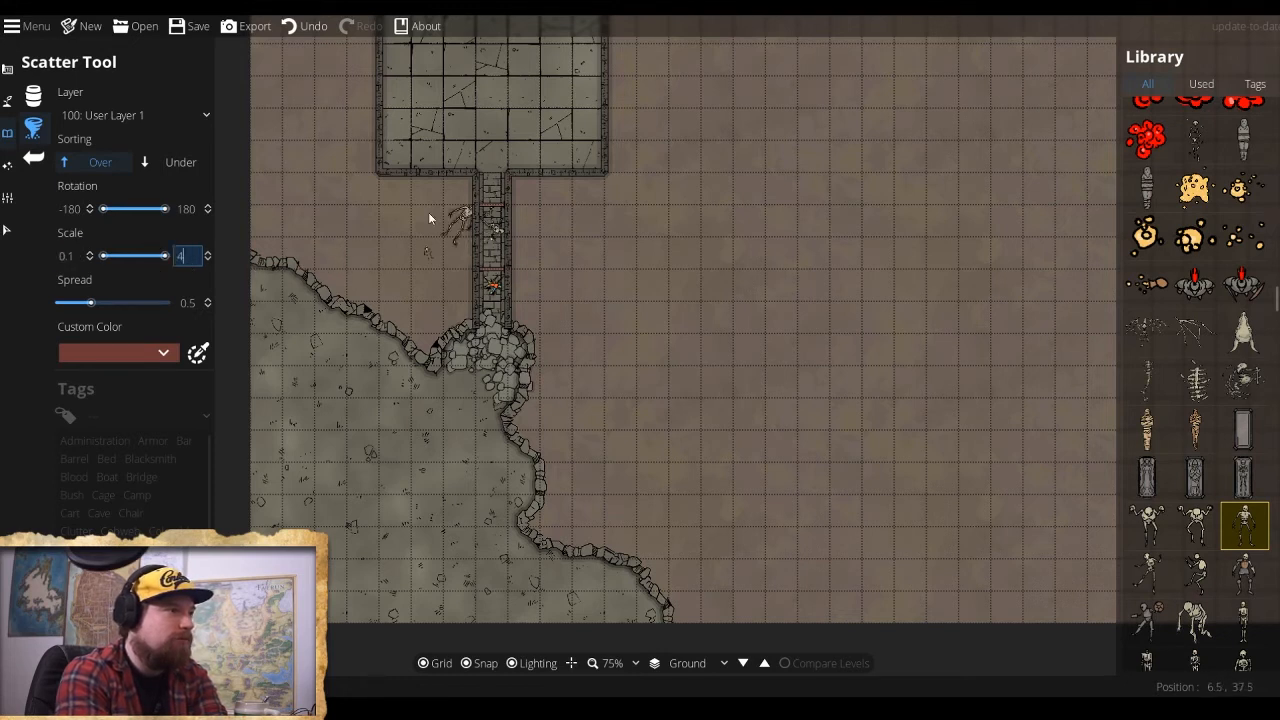
left_click(185, 209)
left_click(419, 230)
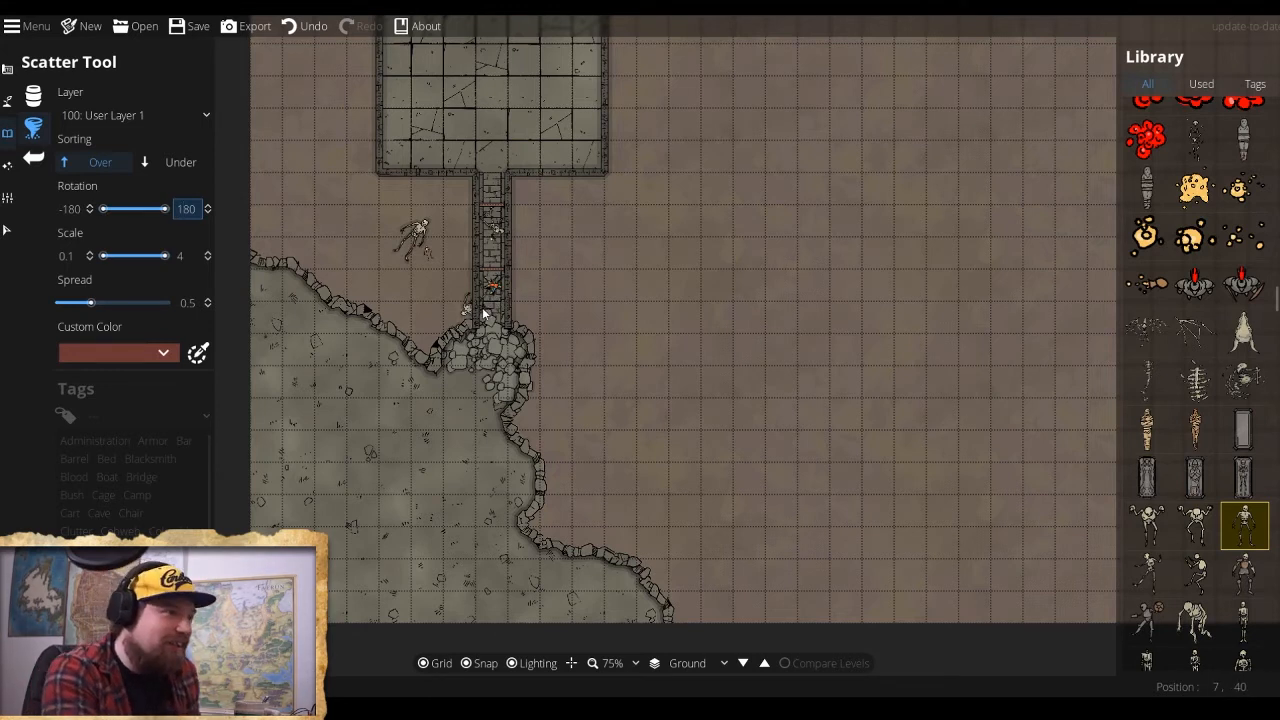
left_click(410, 278)
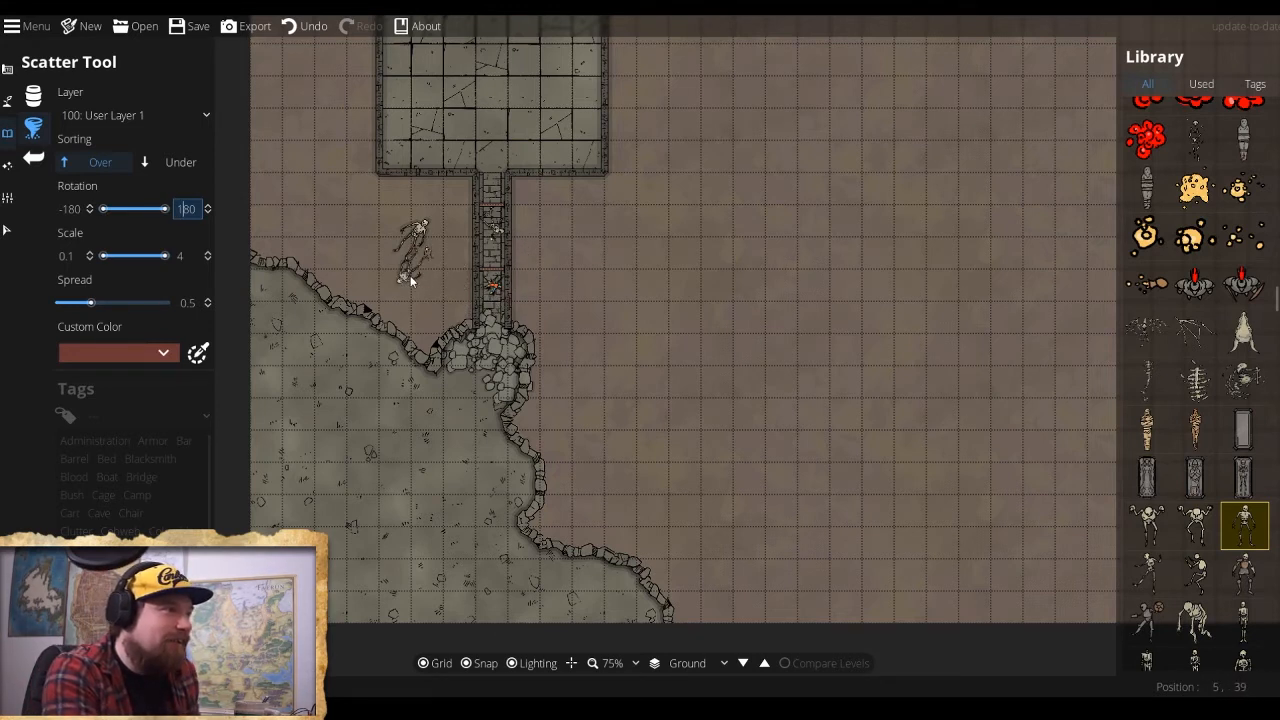
Switch to the Object Tool and undo the skeletons scattered on the open ground west of the corridor.
left_click(7, 68)
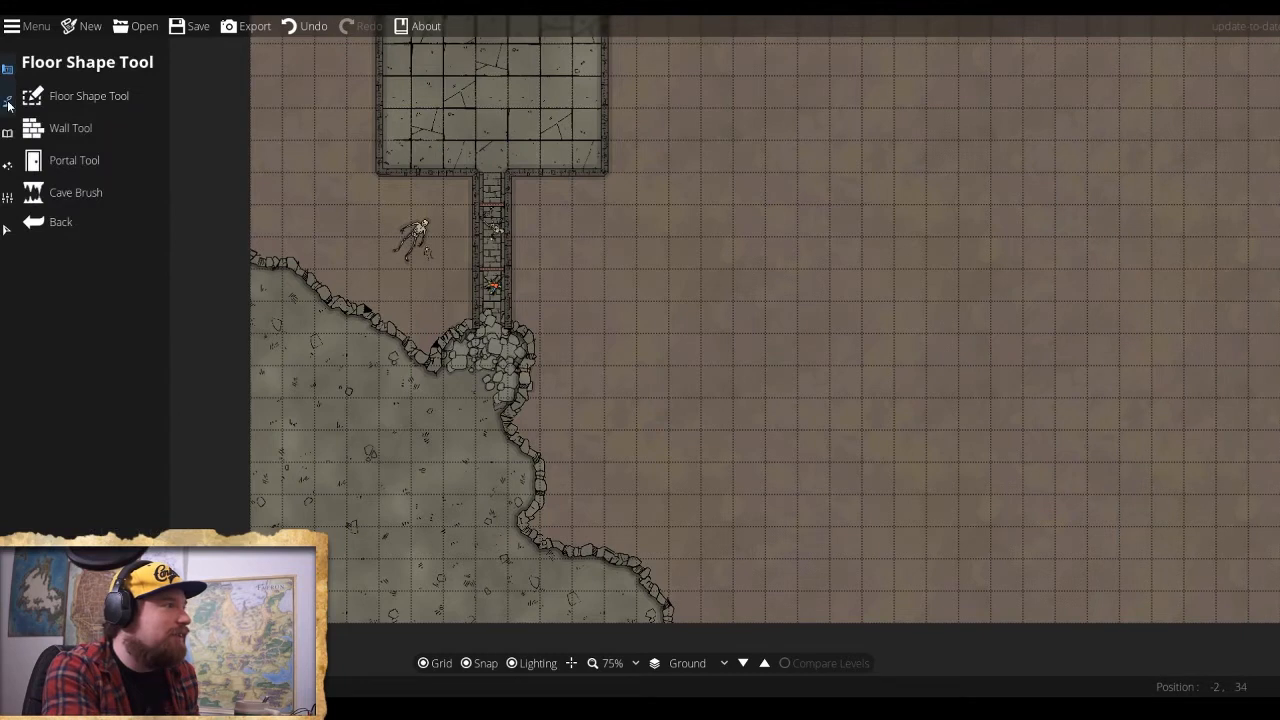
left_click(8, 100)
left_click(7, 132)
left_click(60, 95)
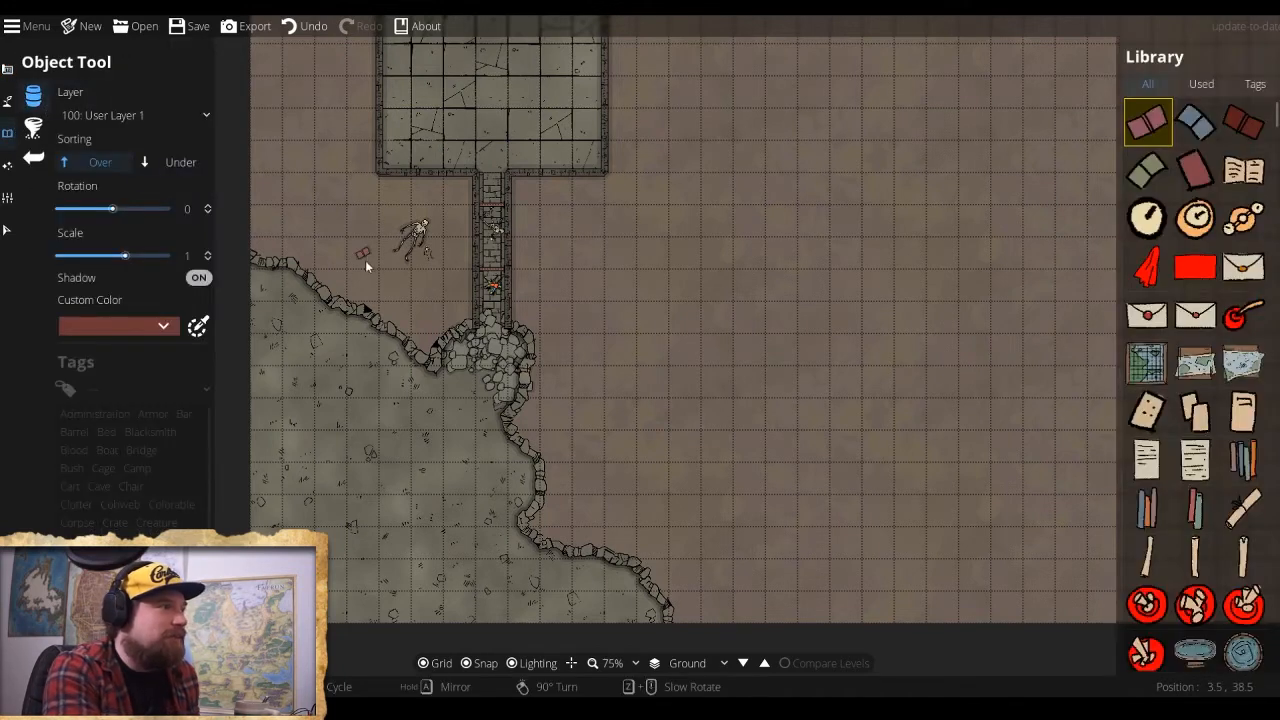
key("ctrl+z")
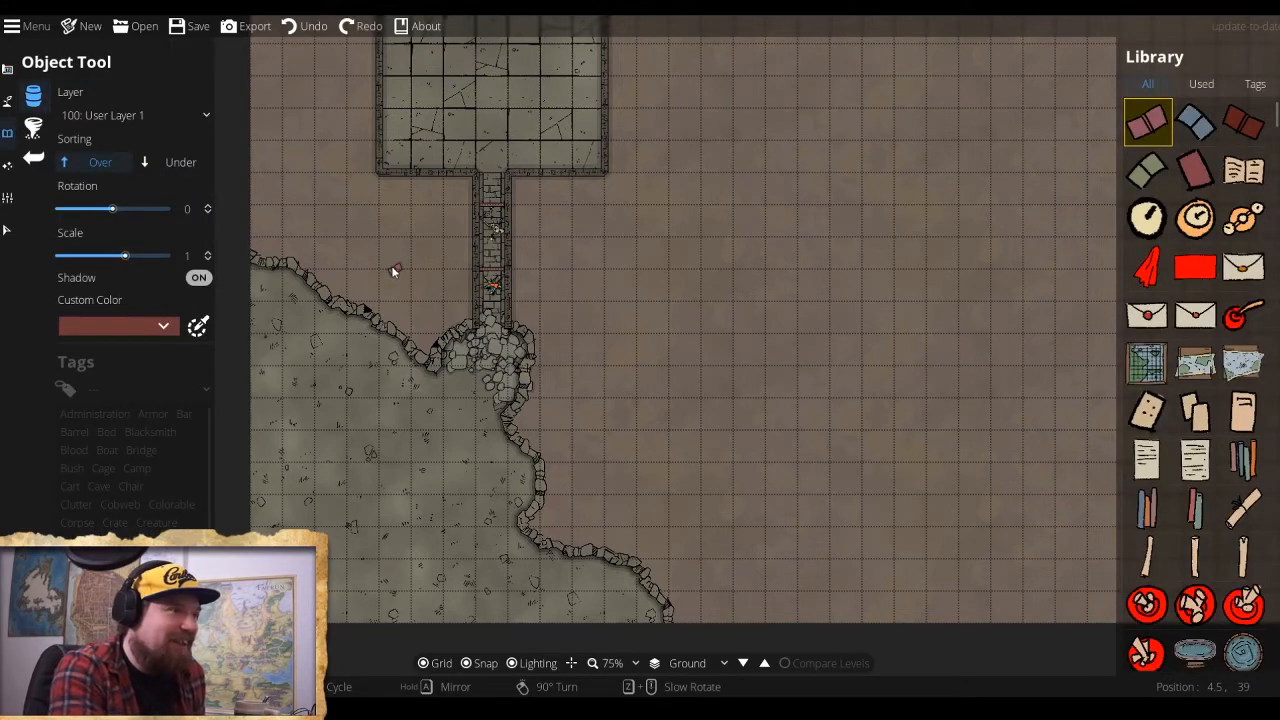
Place the large hunched skeleton in the corridor between the small skeletons and the corpses, at rotation 0 and scale 1.
scroll(393, 268, "down", 2)
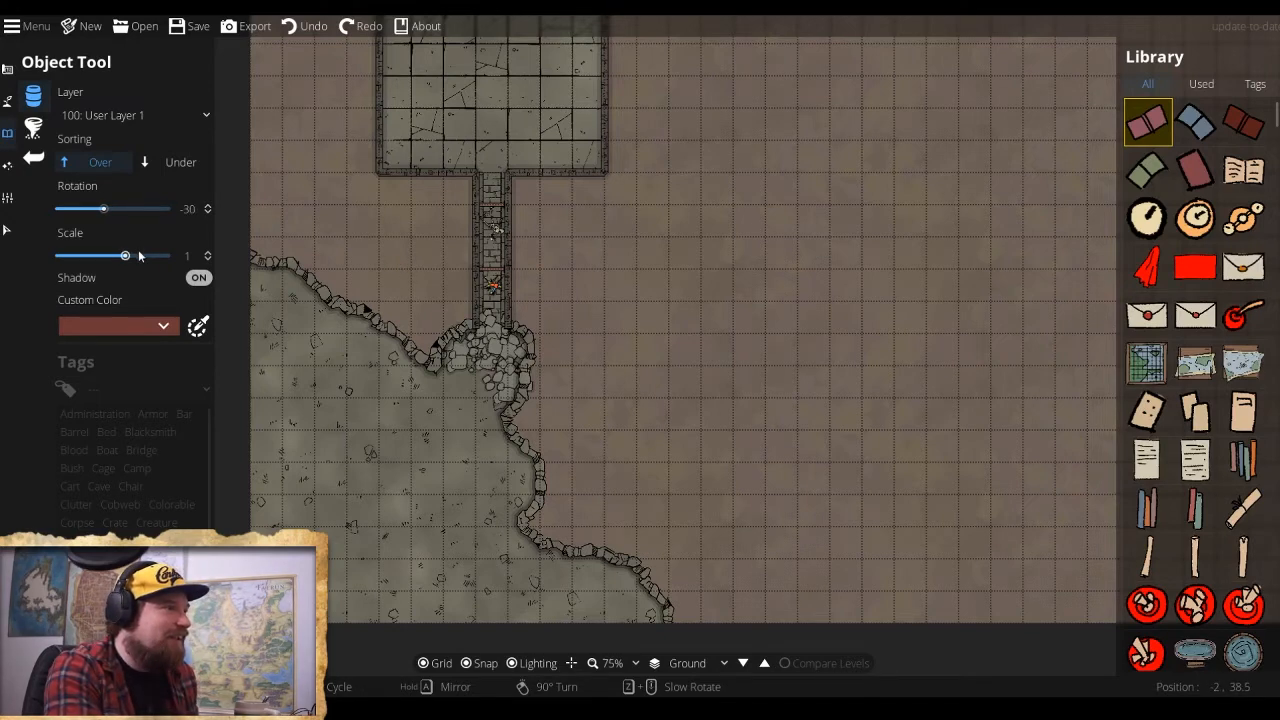
scroll(1176, 463, "down", 10)
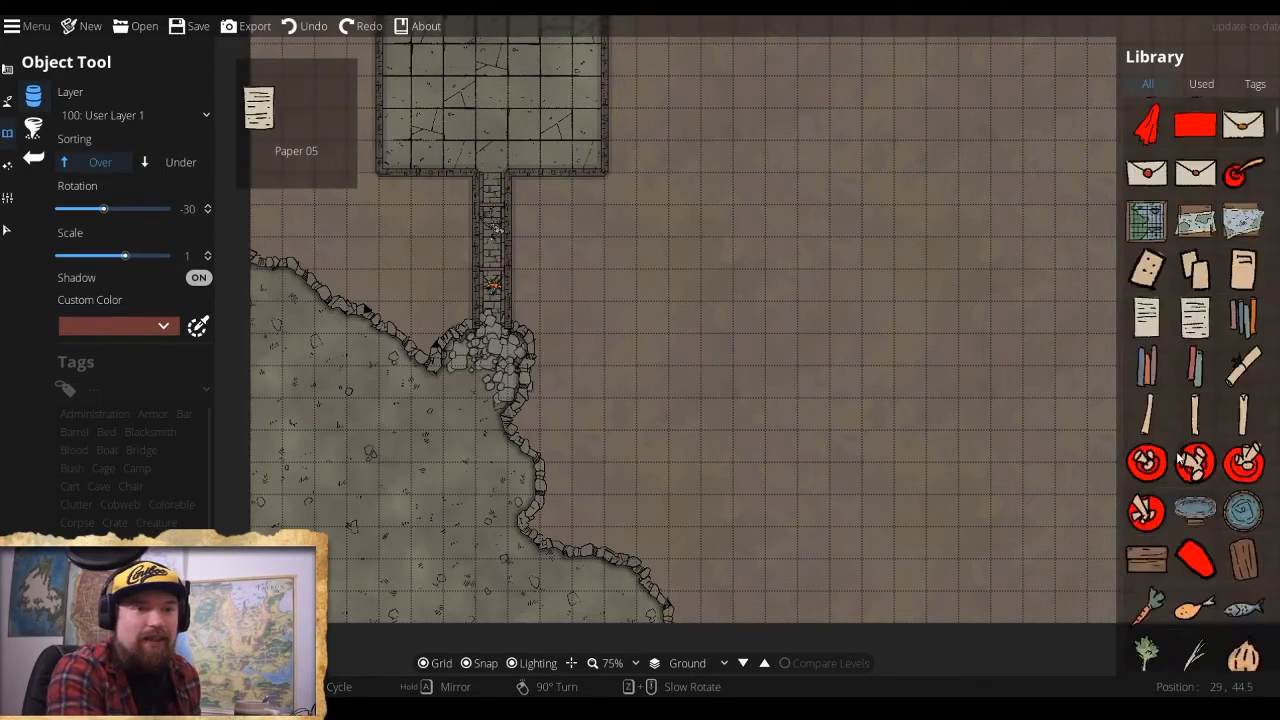
scroll(1170, 450, "down", 10)
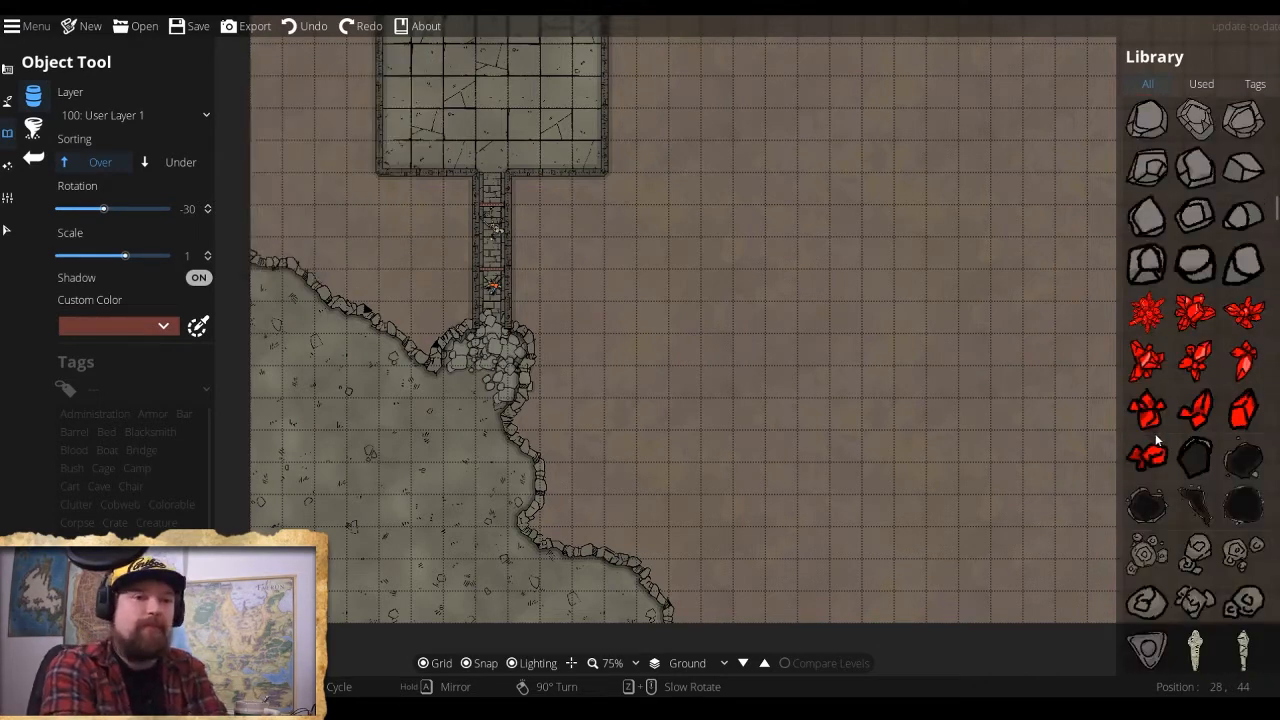
scroll(1158, 439, "down", 3)
scroll(1155, 439, "up", 5)
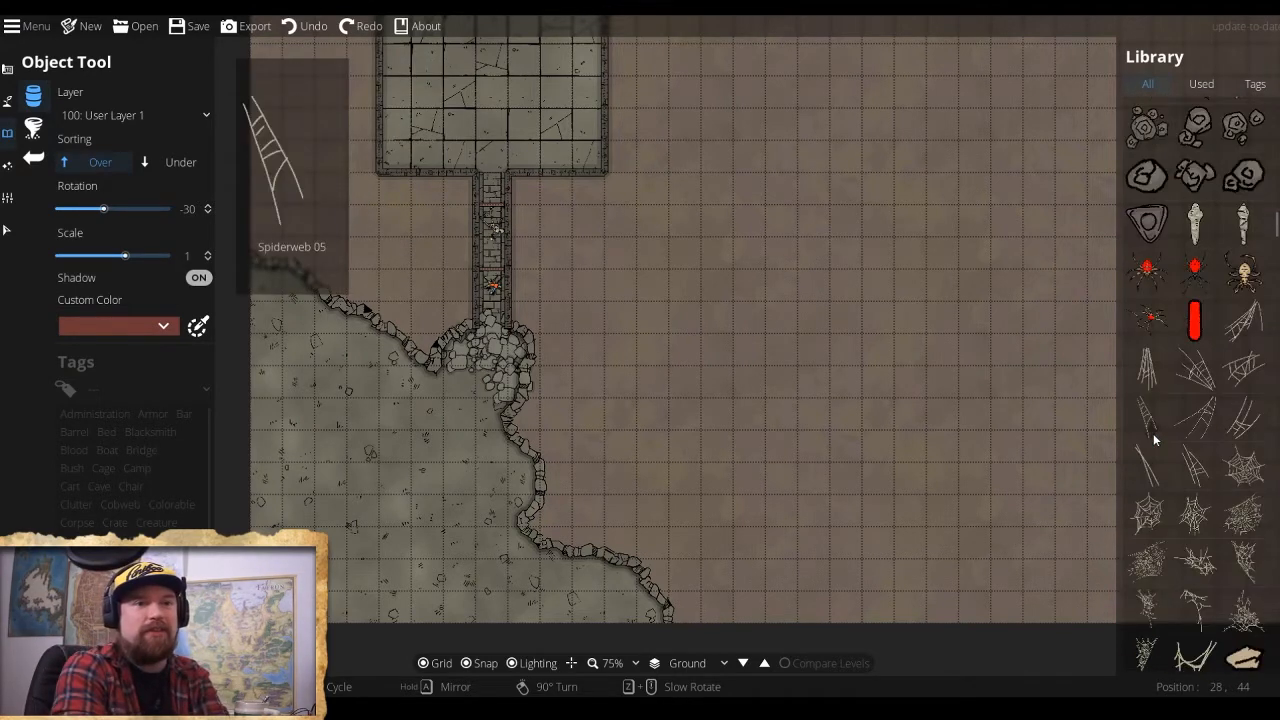
scroll(1153, 433, "down", 8)
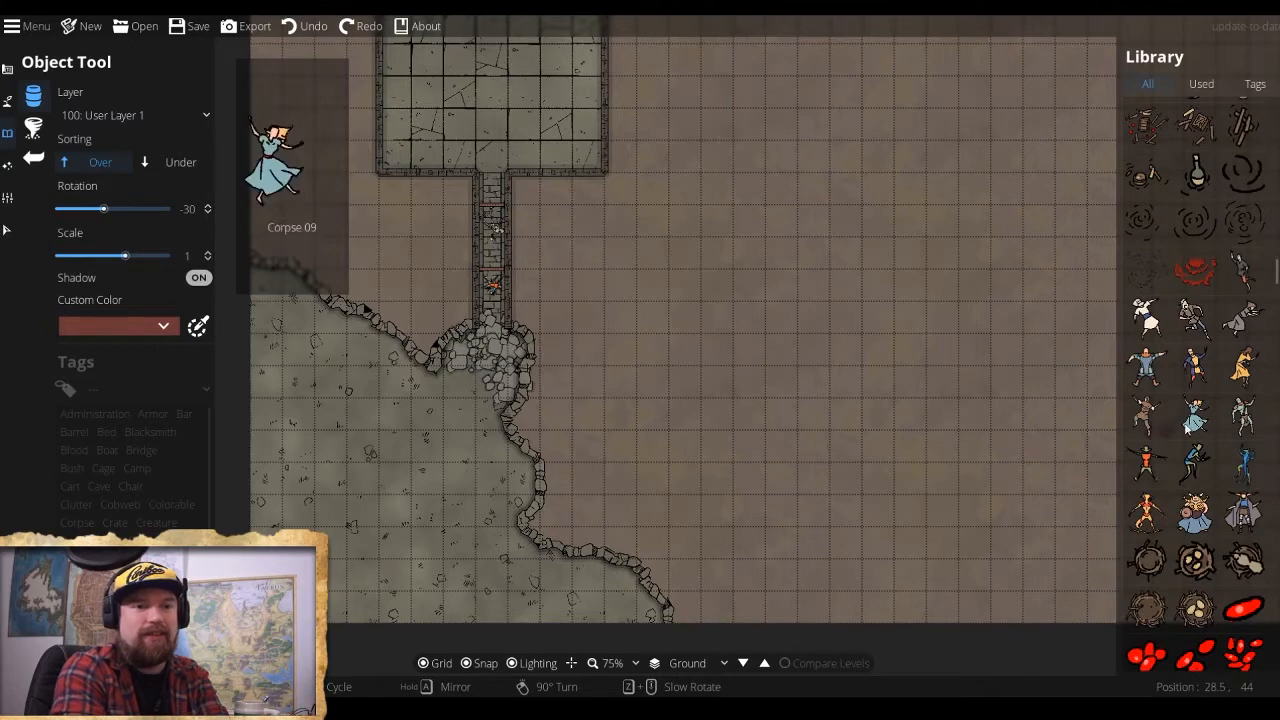
scroll(1166, 420, "down", 8)
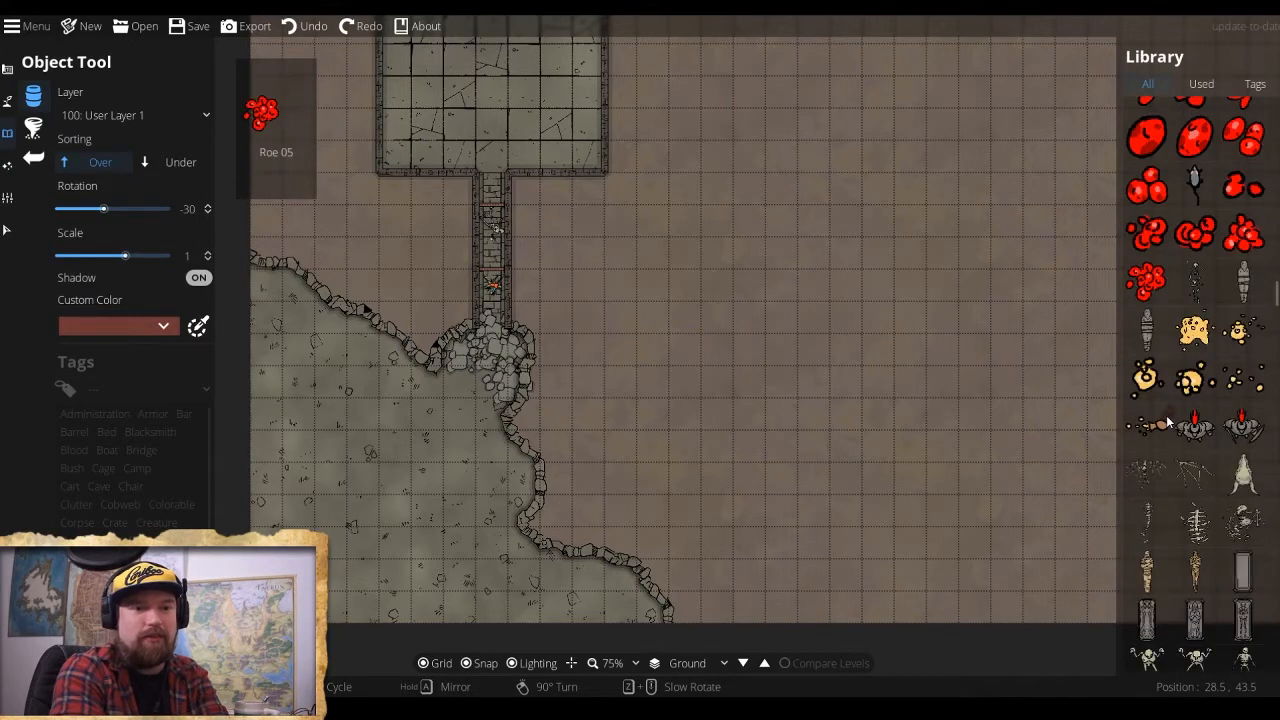
scroll(1166, 420, "down", 5)
left_click(1198, 338)
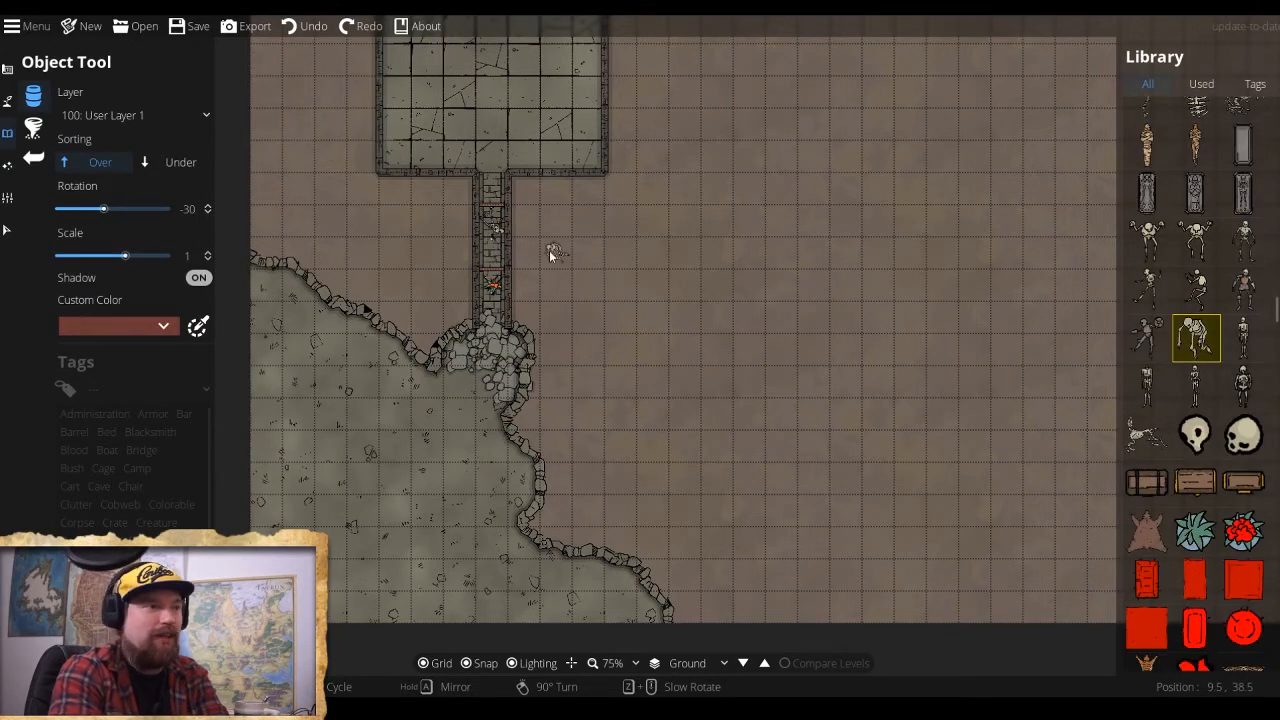
scroll(493, 260, "up", 2)
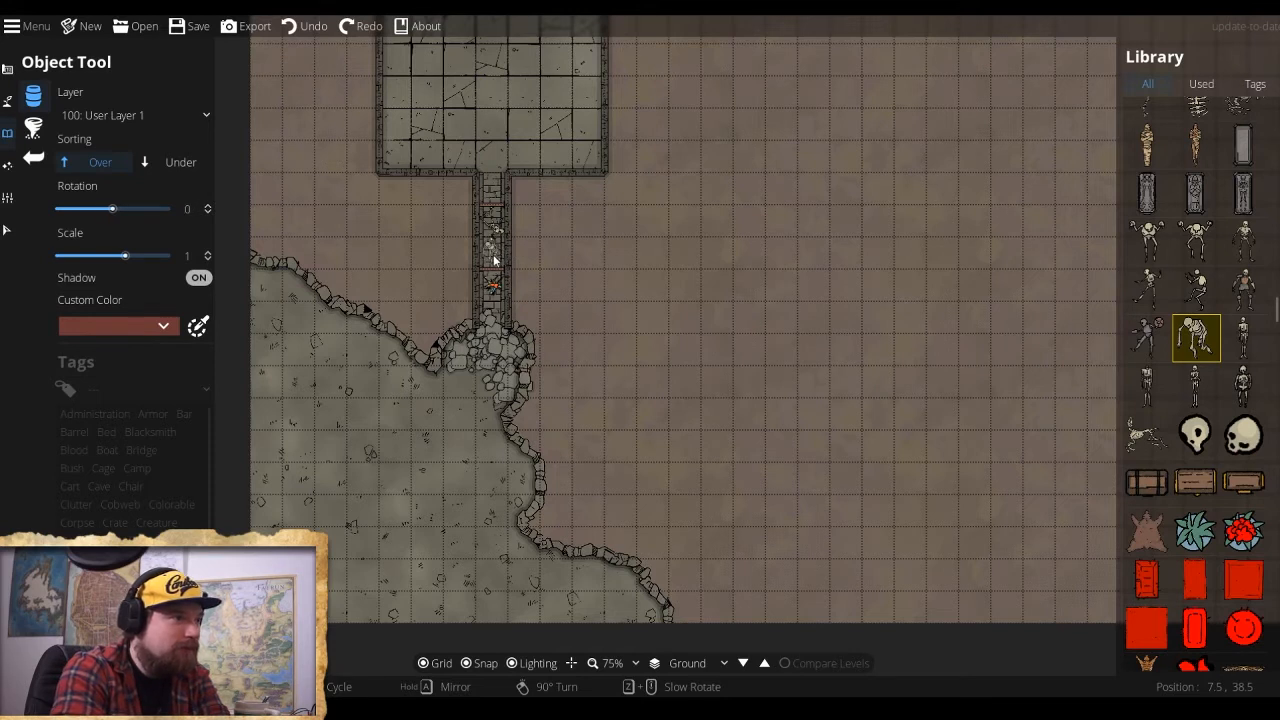
left_click(493, 260)
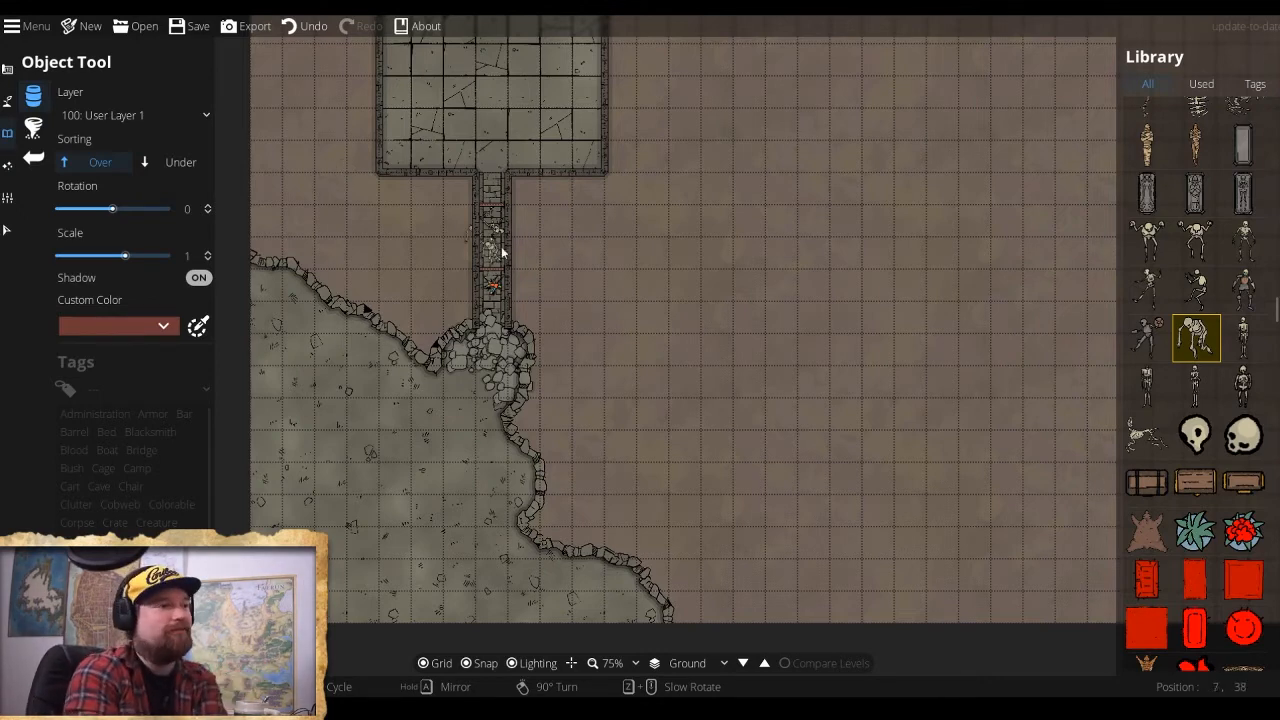
left_click_drag(507, 310, 459, 540)
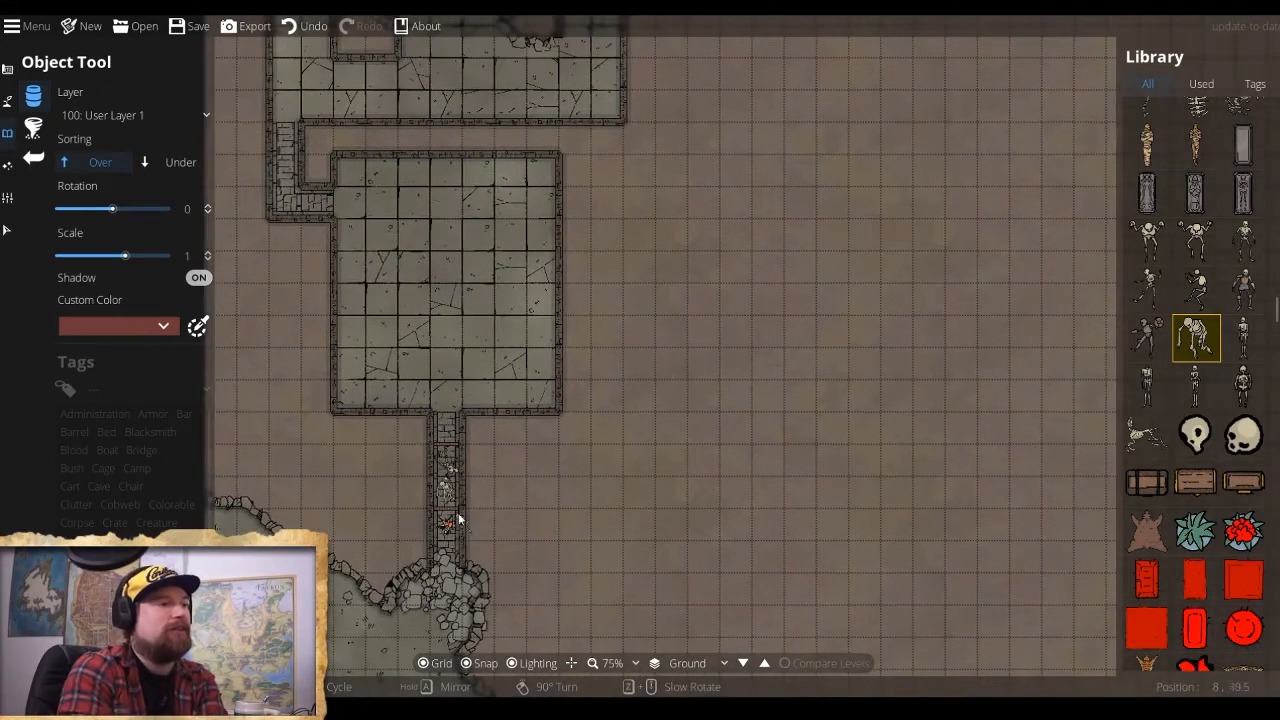
scroll(456, 515, "up", 1)
scroll(408, 252, "down", 1)
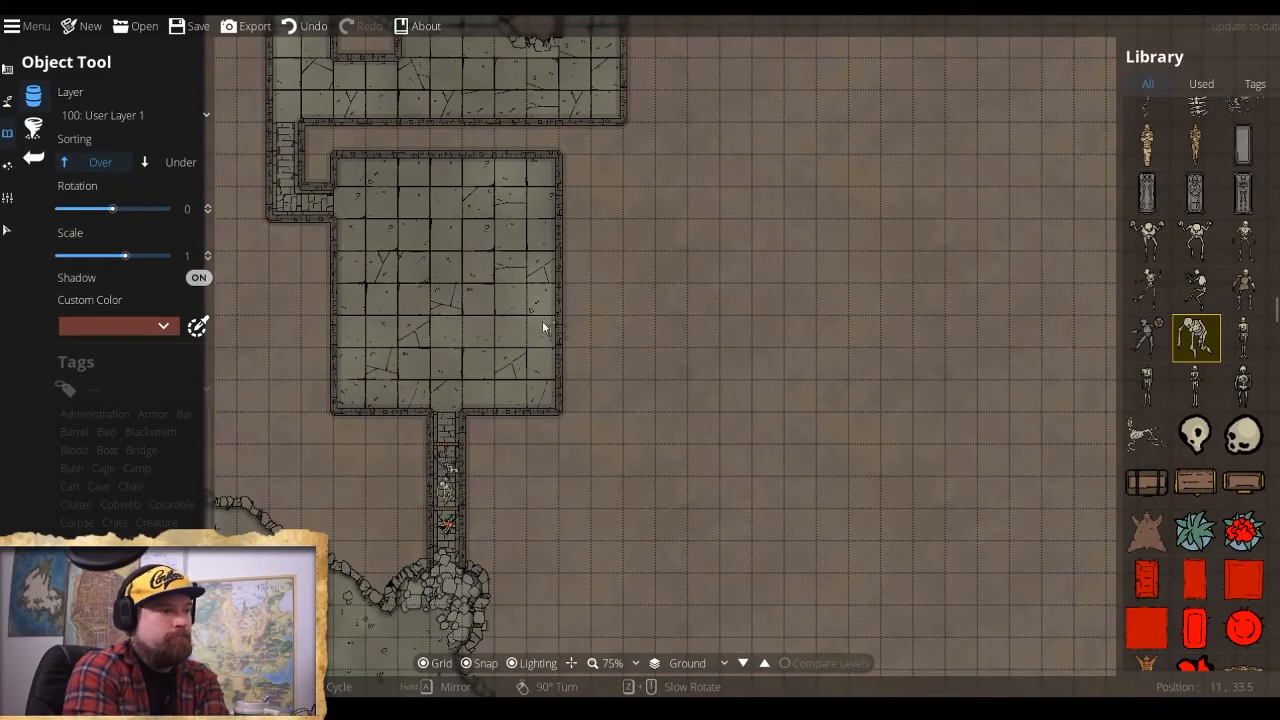
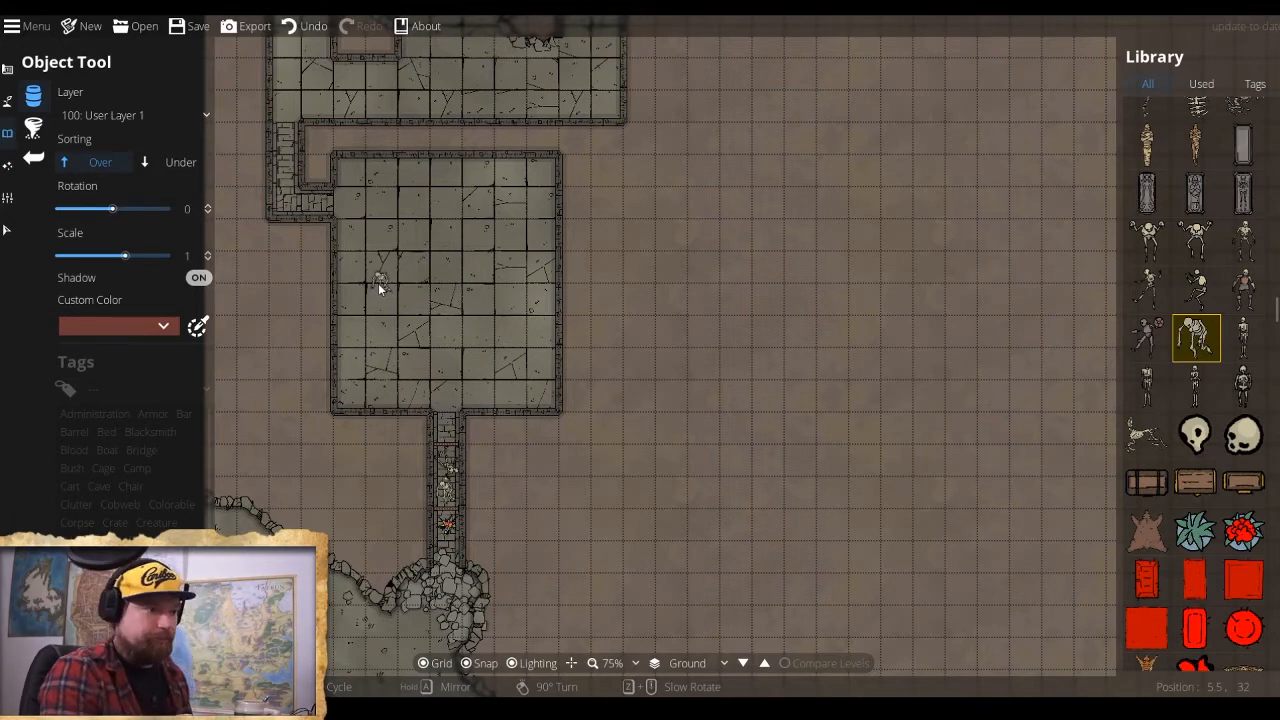
Browse the object library from the statues and furniture through traps, weapons, bridges, stairs and crates to the trees and carts.
scroll(1210, 310, "down", 5)
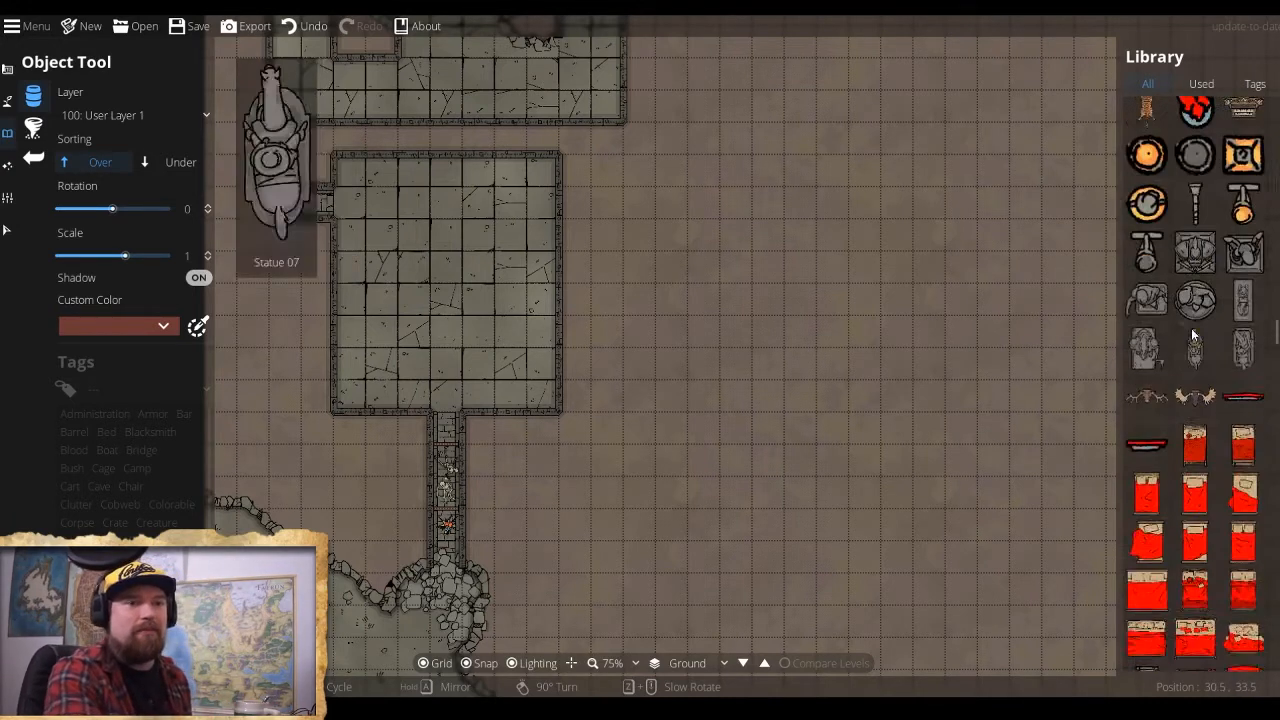
scroll(1190, 335, "up", 3)
scroll(1190, 335, "down", 4)
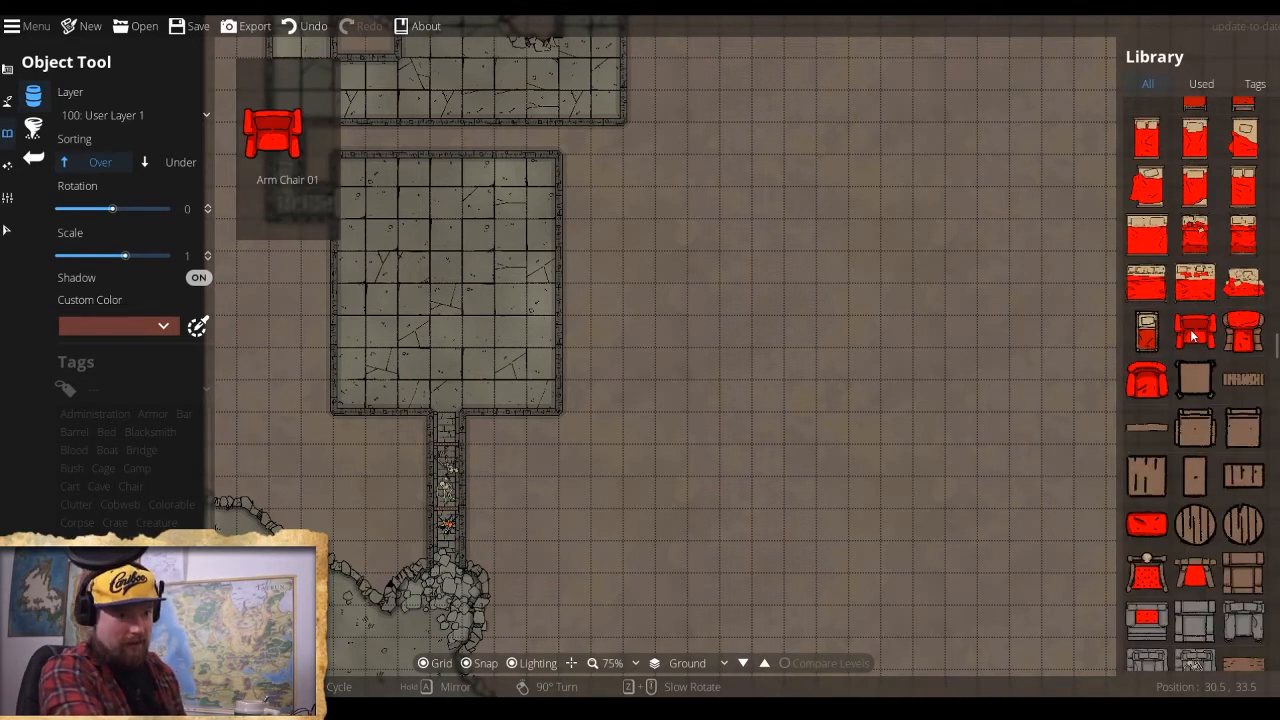
scroll(1190, 335, "down", 4)
scroll(1190, 335, "down", 12)
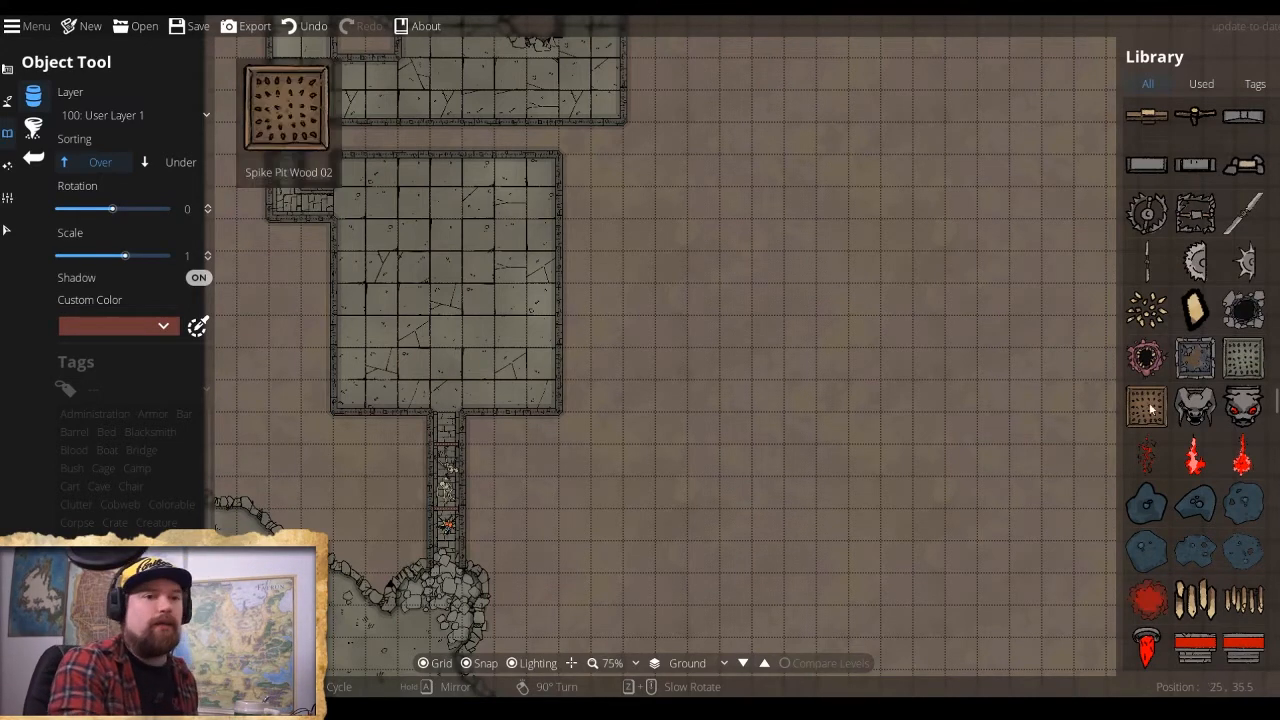
scroll(1190, 420, "down", 5)
scroll(1190, 420, "down", 10)
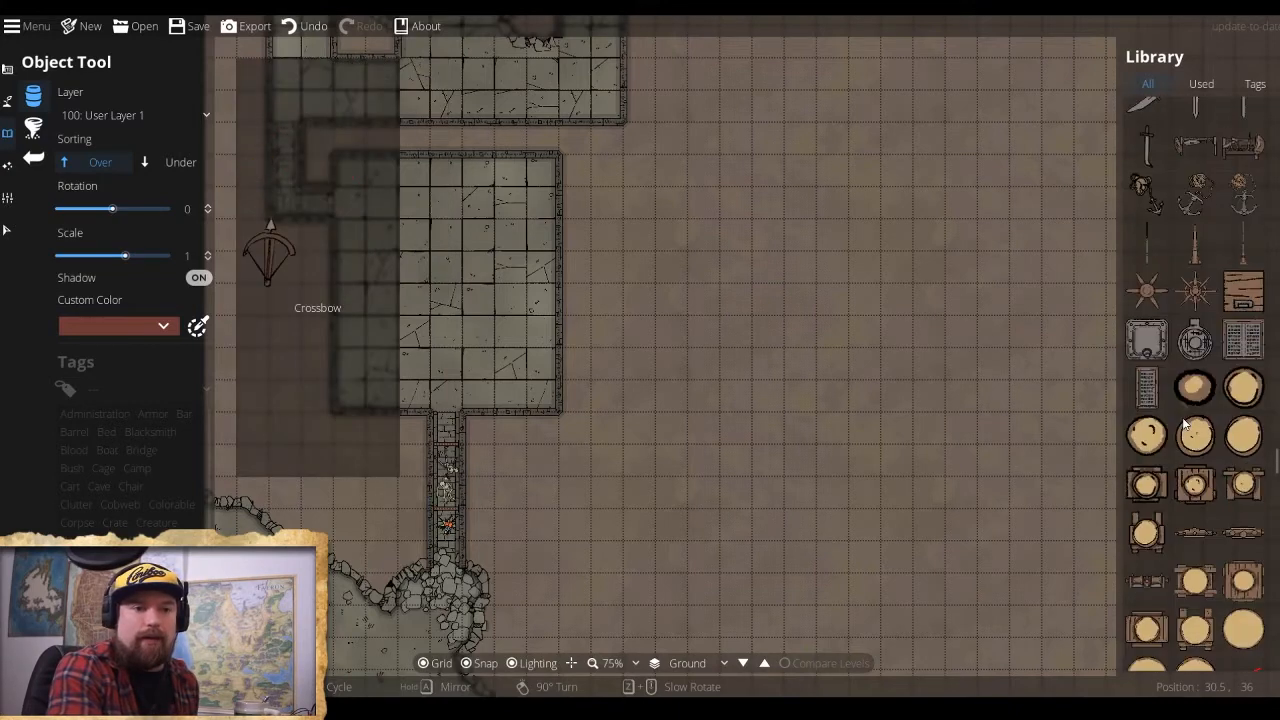
scroll(1183, 426, "down", 12)
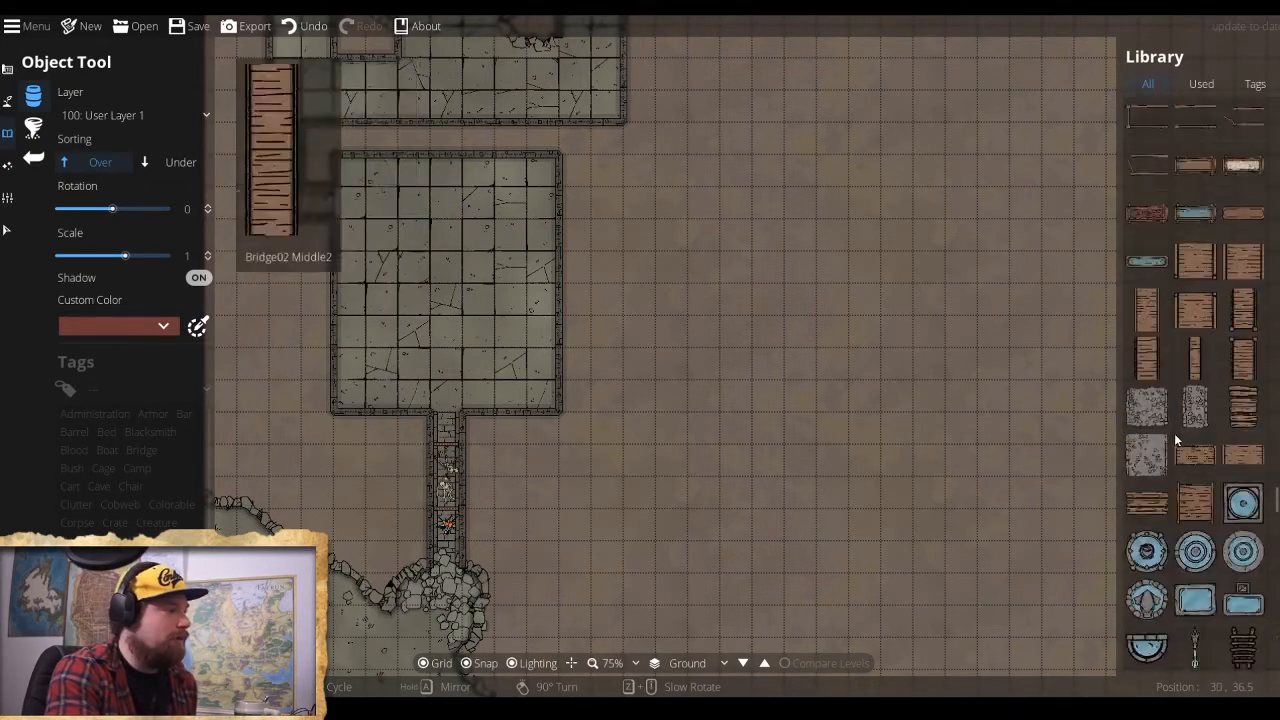
scroll(1176, 440, "down", 12)
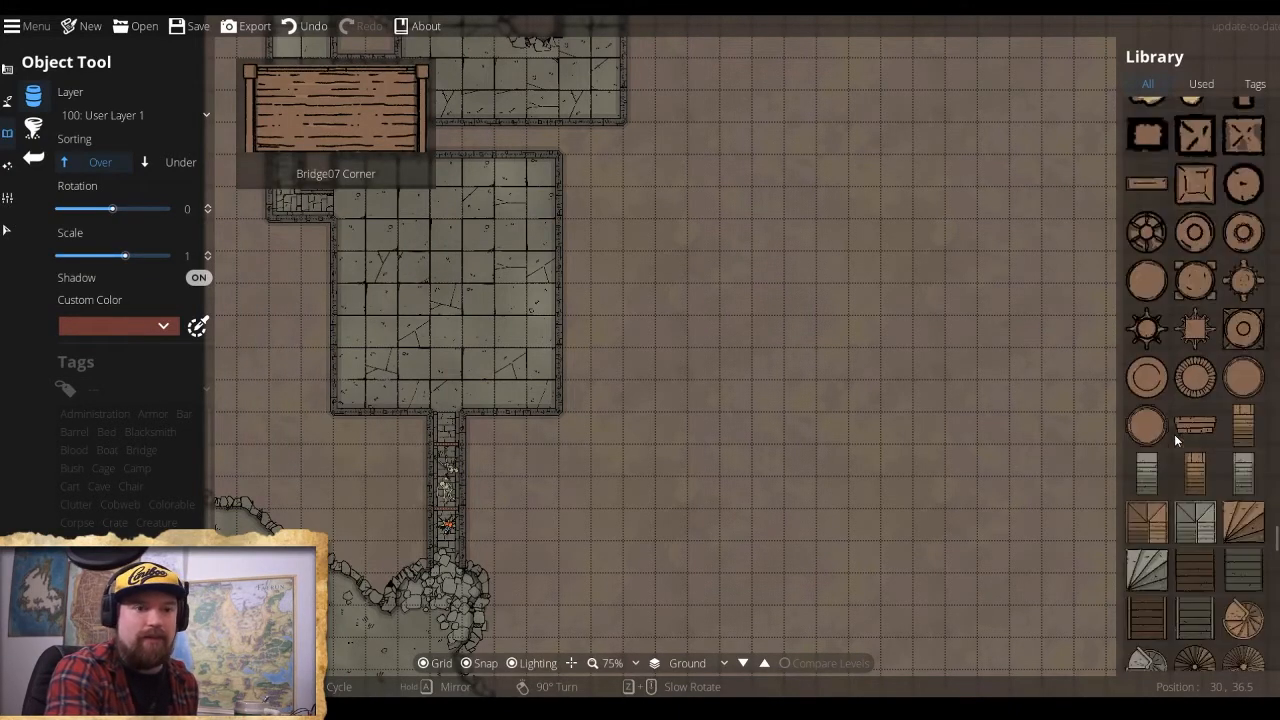
scroll(1176, 440, "down", 12)
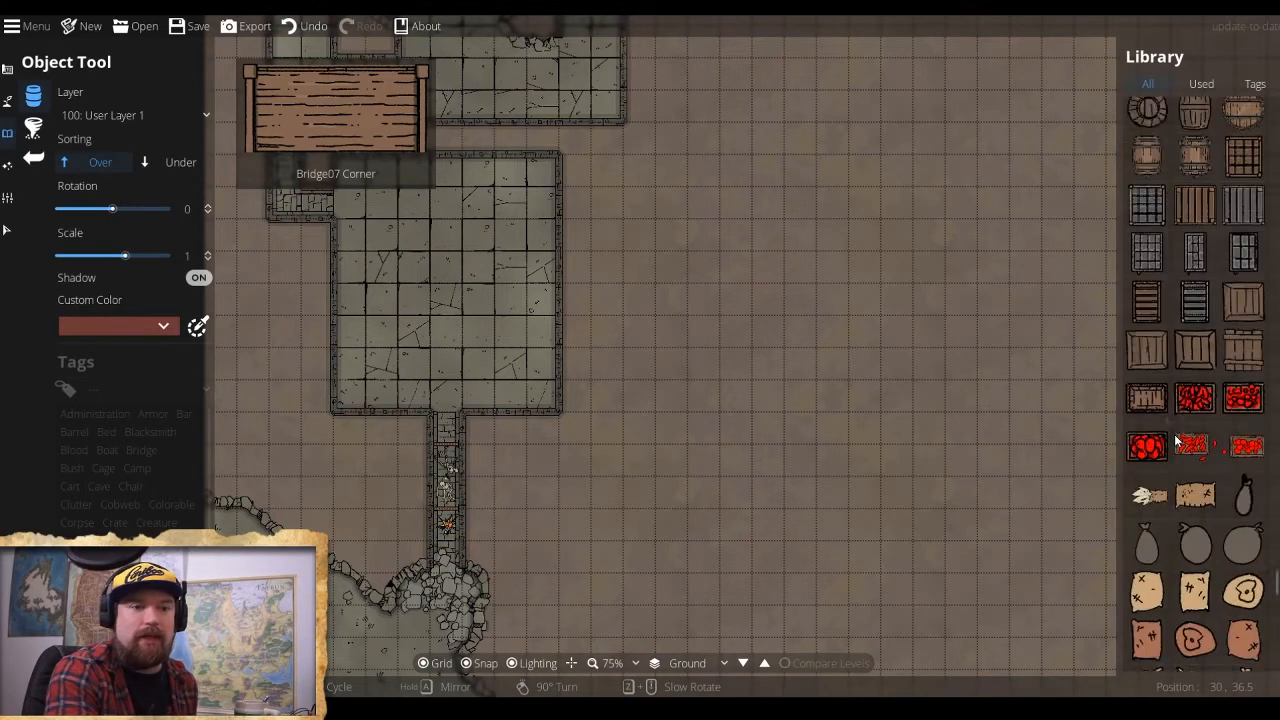
scroll(1176, 440, "down", 9)
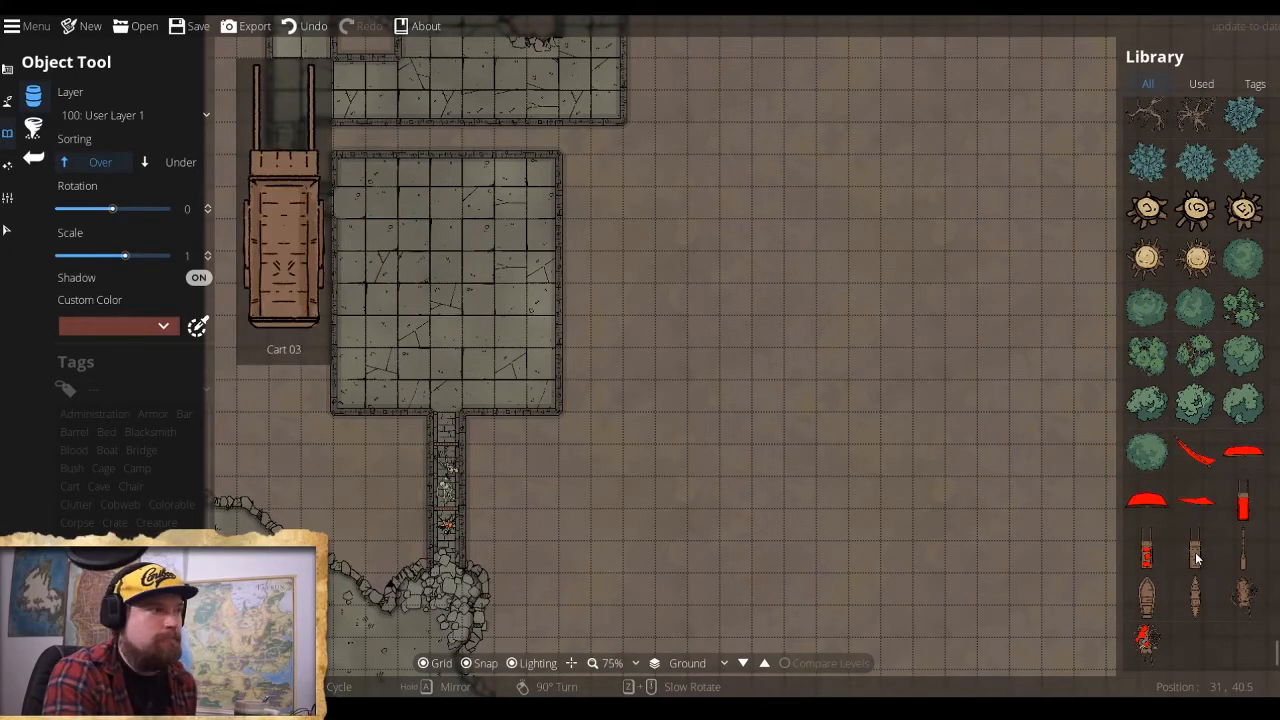
Place the colorable wagon wreckage on the cave floor at the map's west edge, at rotation 0 and scale 1.
left_click(1143, 643)
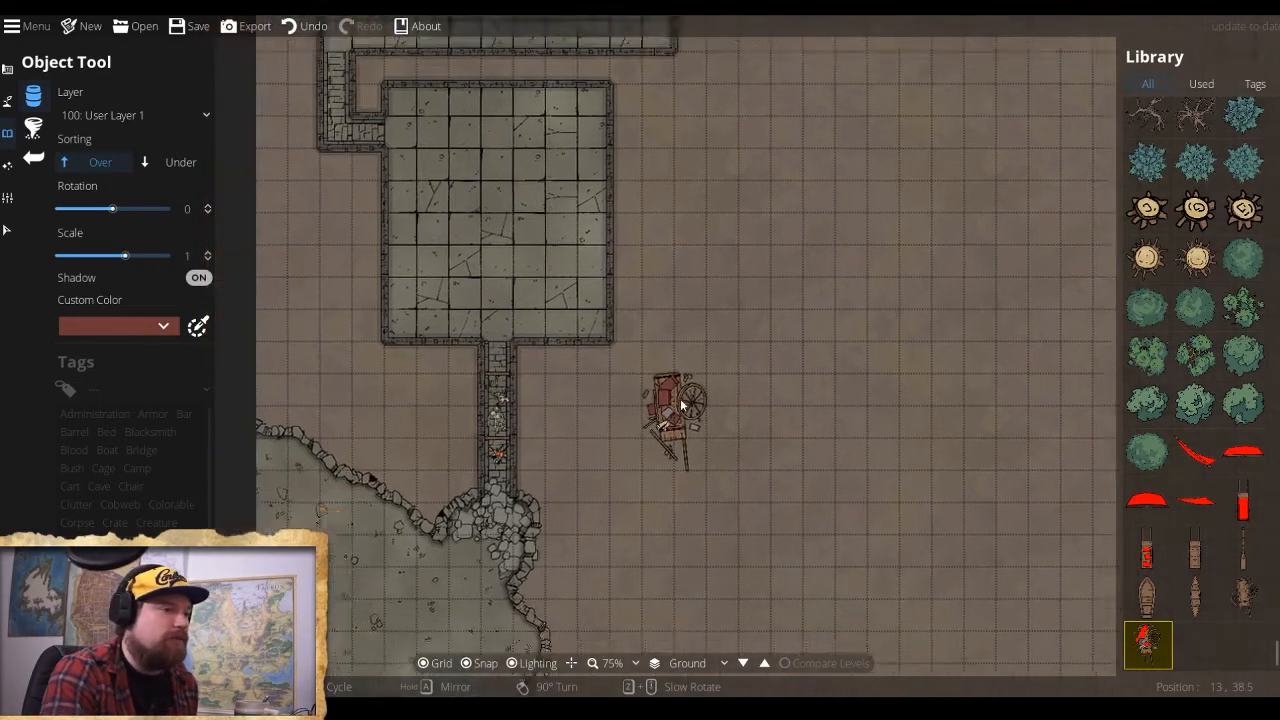
left_click_drag(682, 405, 829, 173)
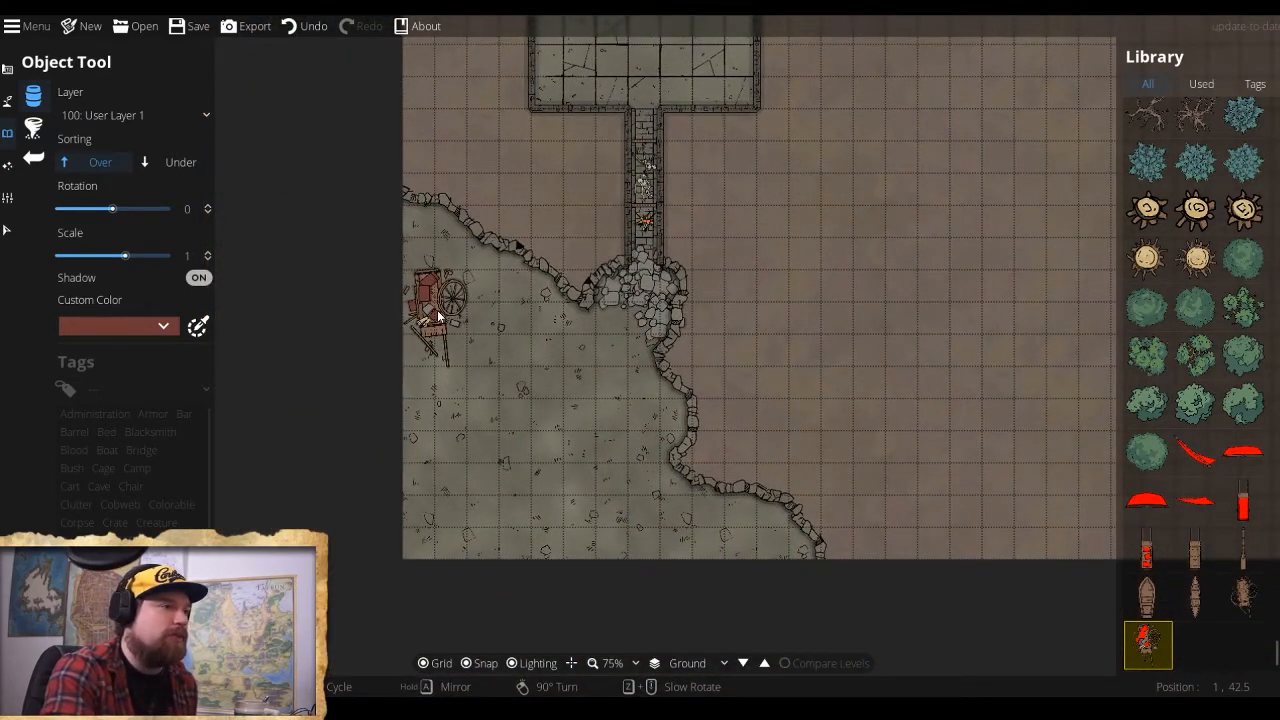
left_click(437, 316)
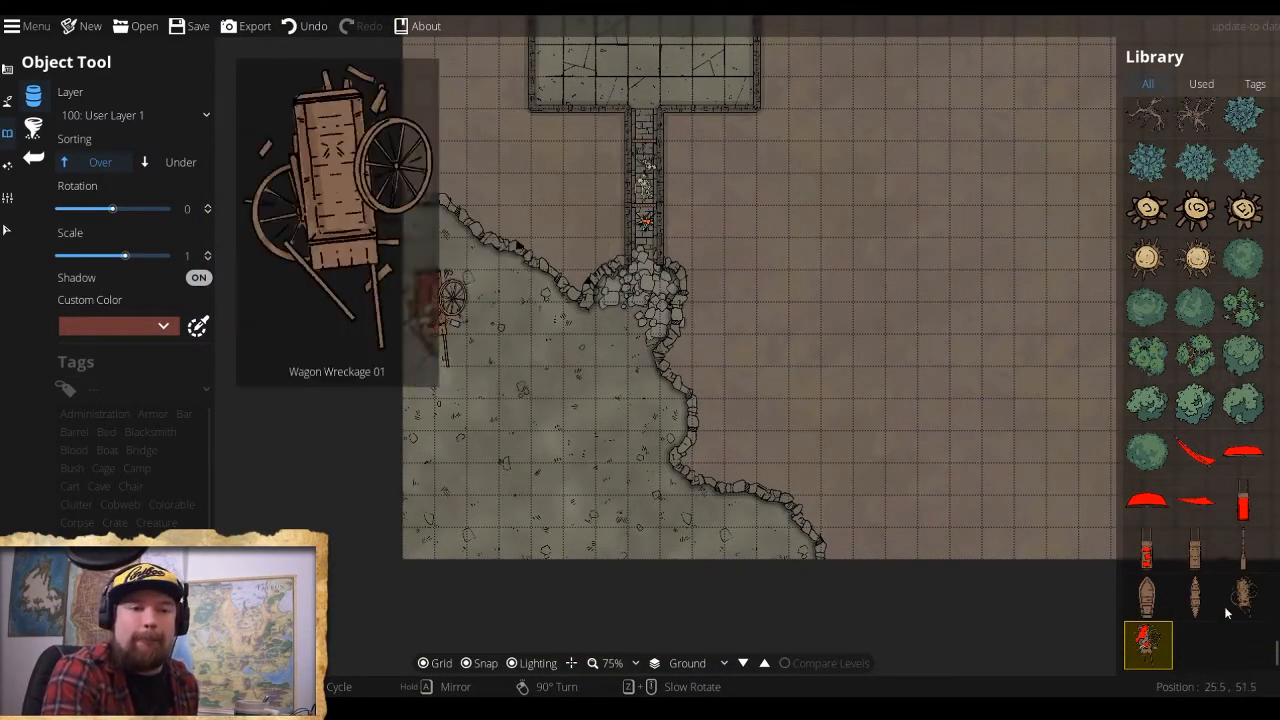
Place Tree Branch 03 on layer 700: Above Walls, over the cave's southeastern wall near the map's southern edge.
scroll(1218, 586, "up", 15)
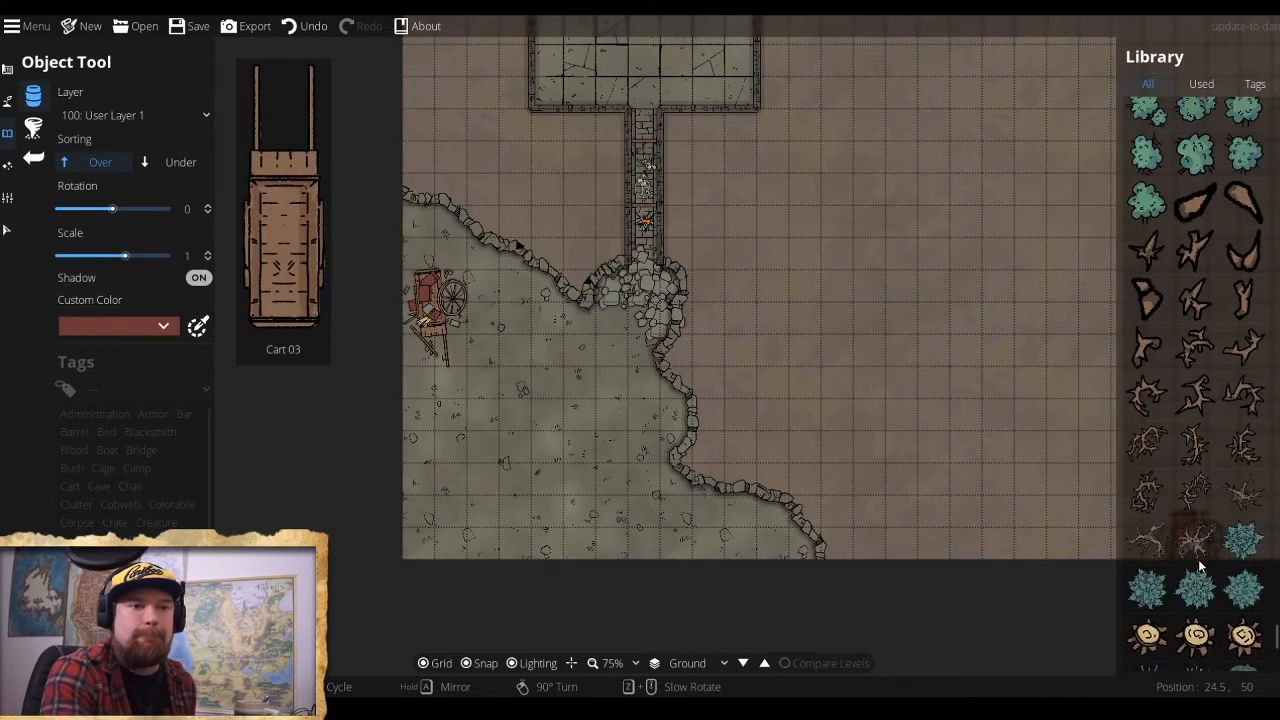
scroll(1198, 500, "down", 8)
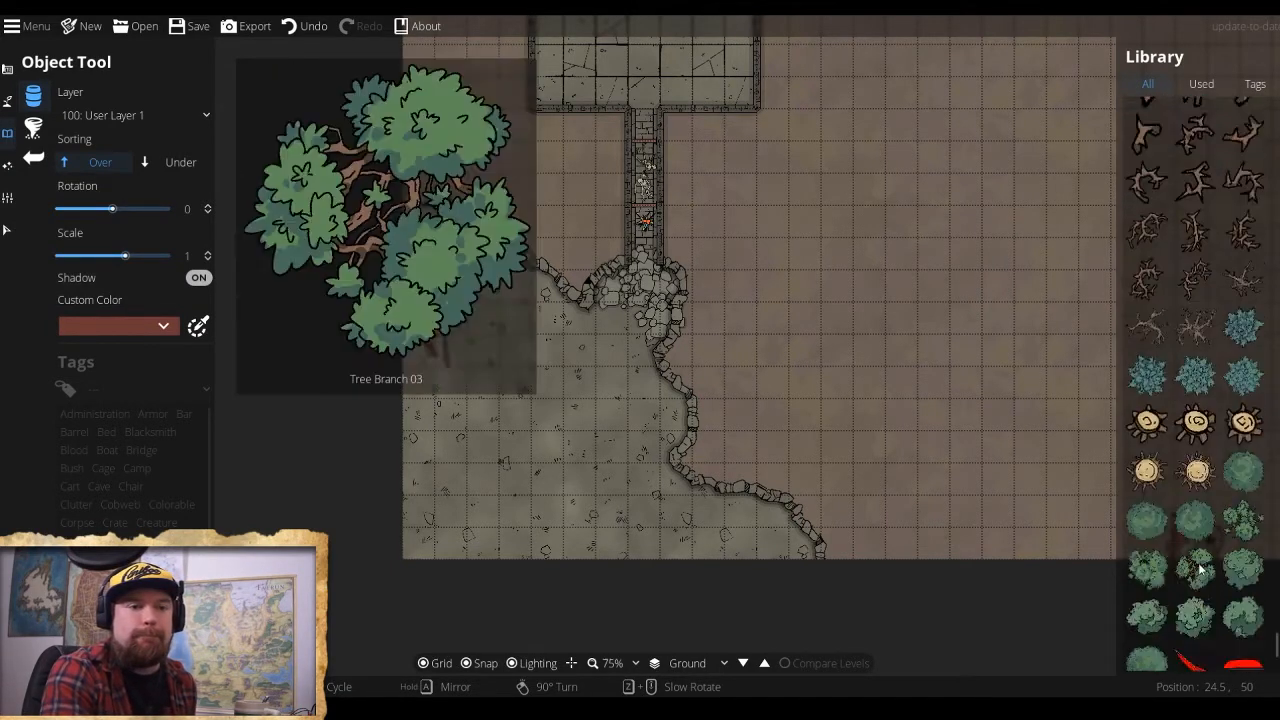
left_click(1199, 434)
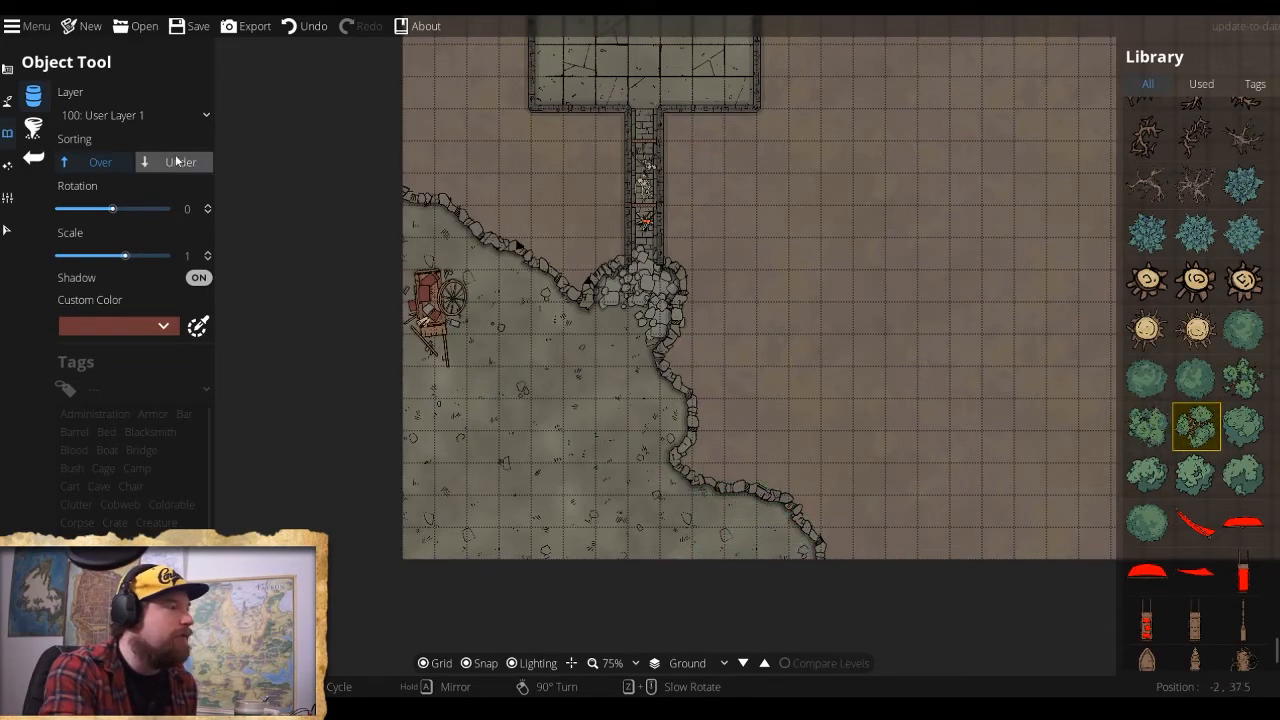
left_click(126, 118)
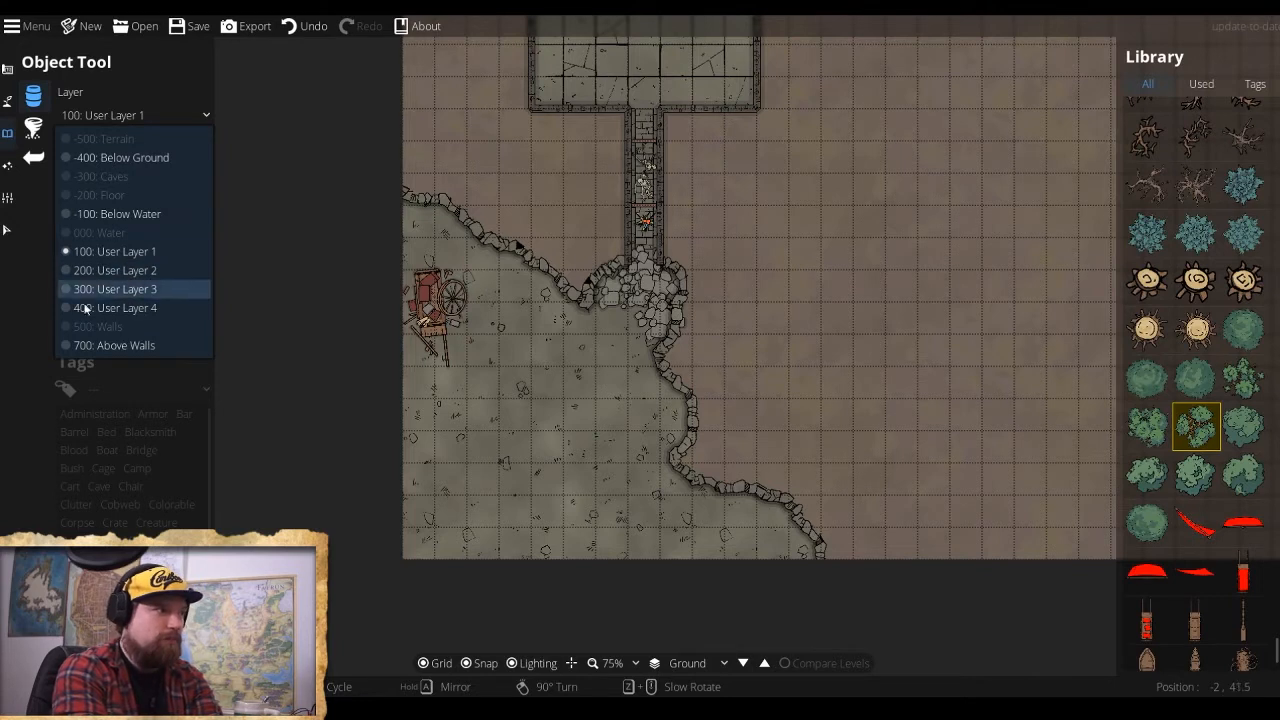
left_click(129, 346)
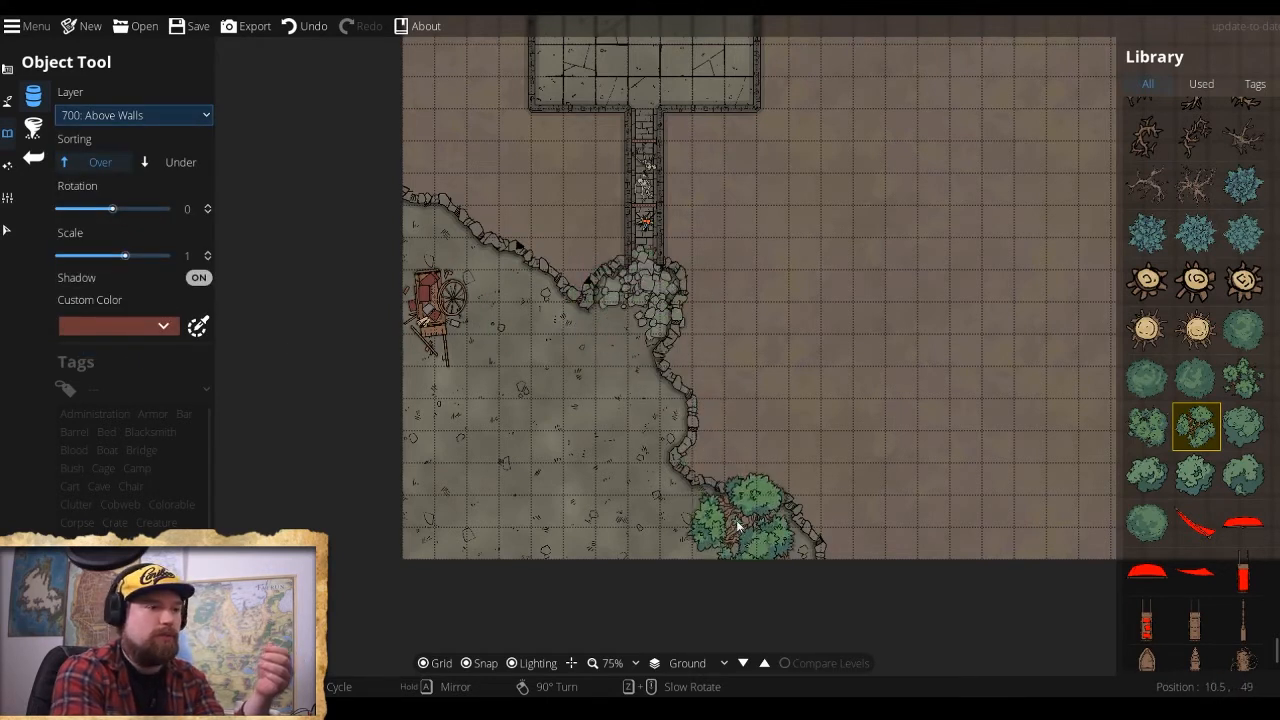
left_click(745, 524)
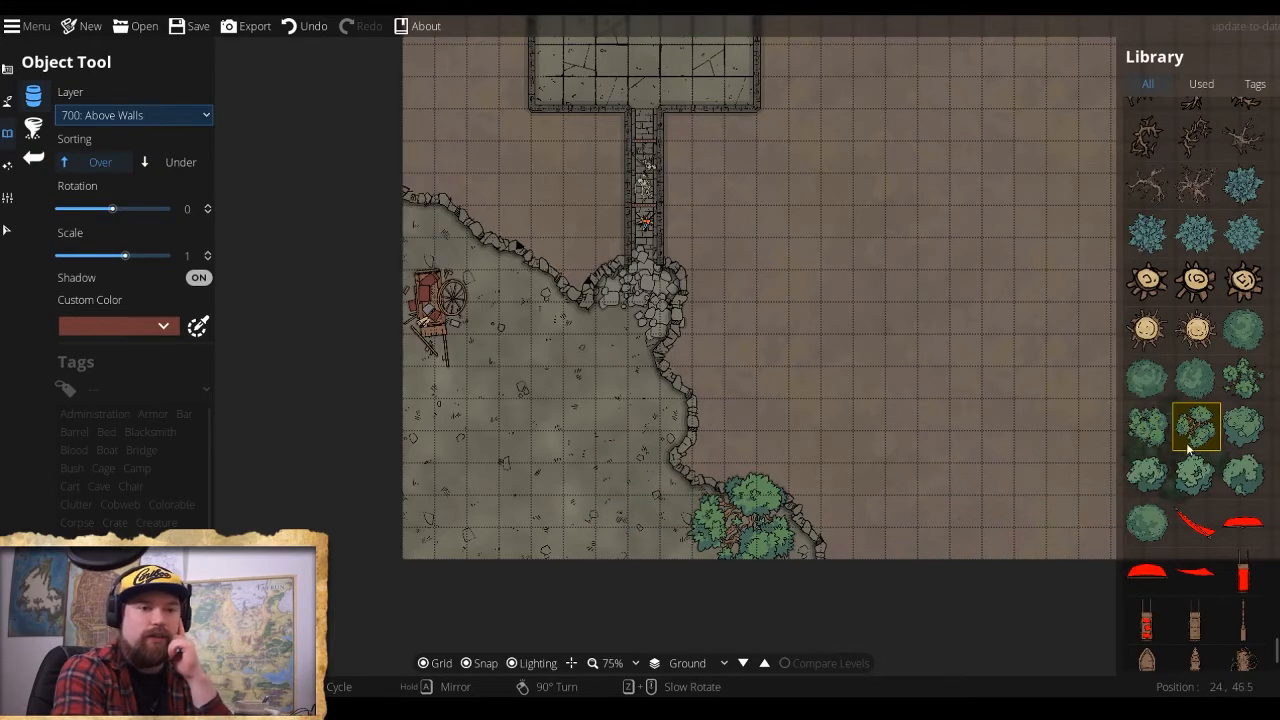
Add branching trees beside the first tree and over the northwestern cave wall, plus Tree Green Simple 01 next to the latter and in the cave's southwest.
left_click(1244, 378)
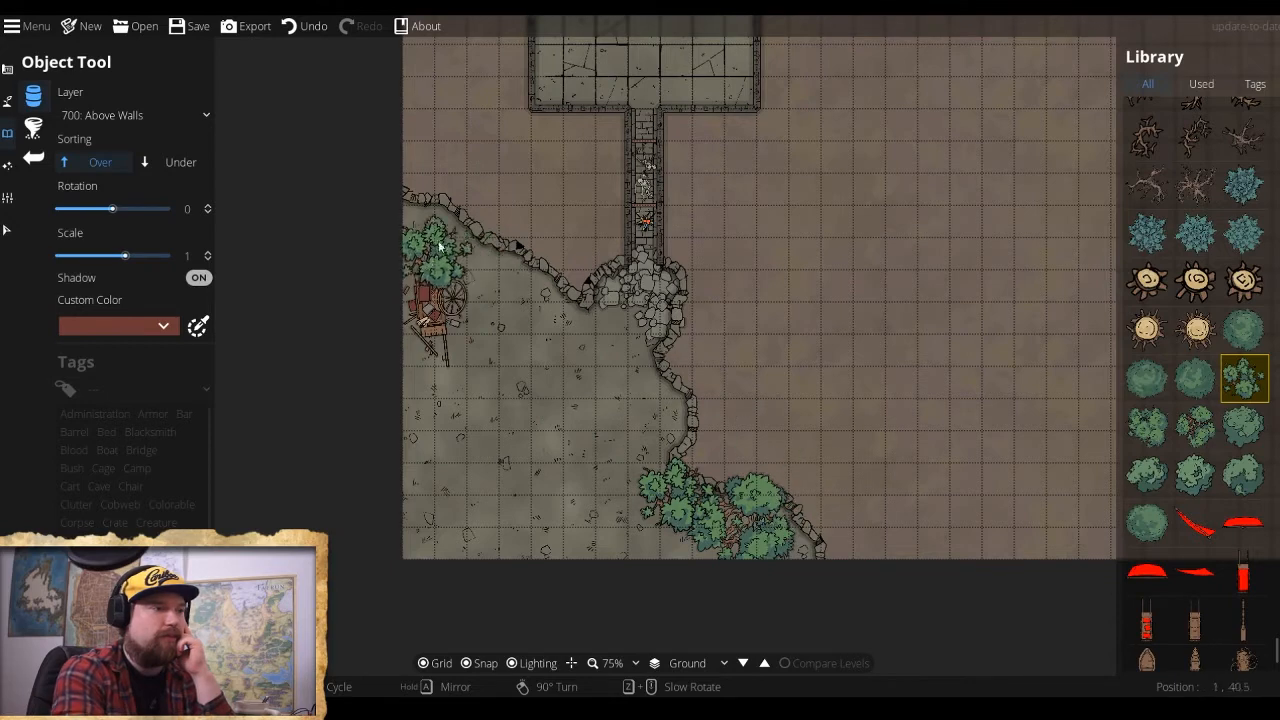
left_click(437, 222)
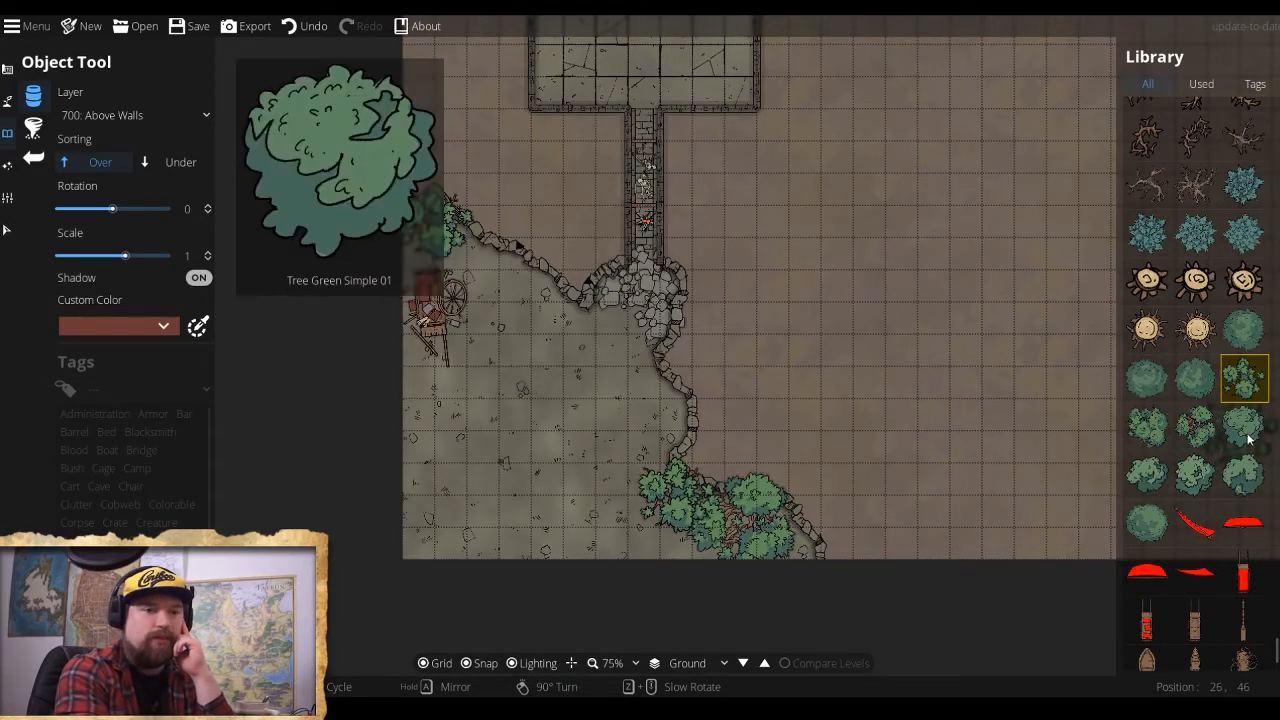
left_click(1244, 426)
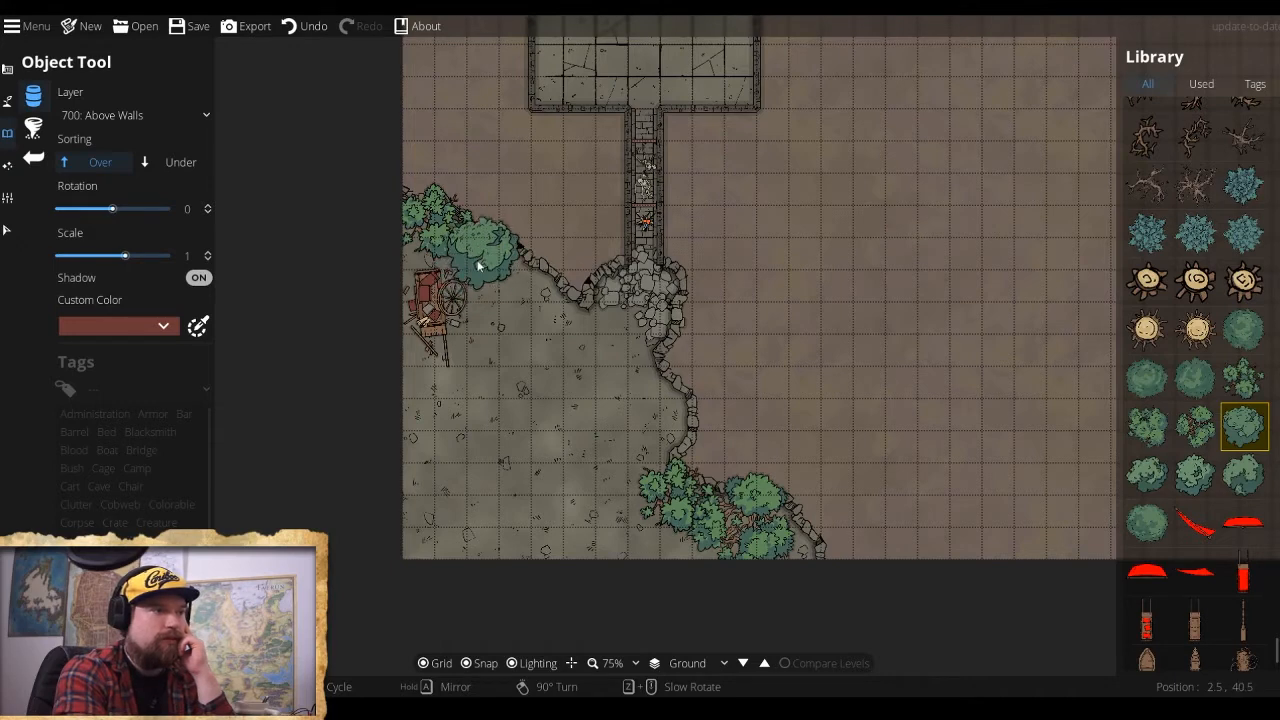
left_click(492, 246)
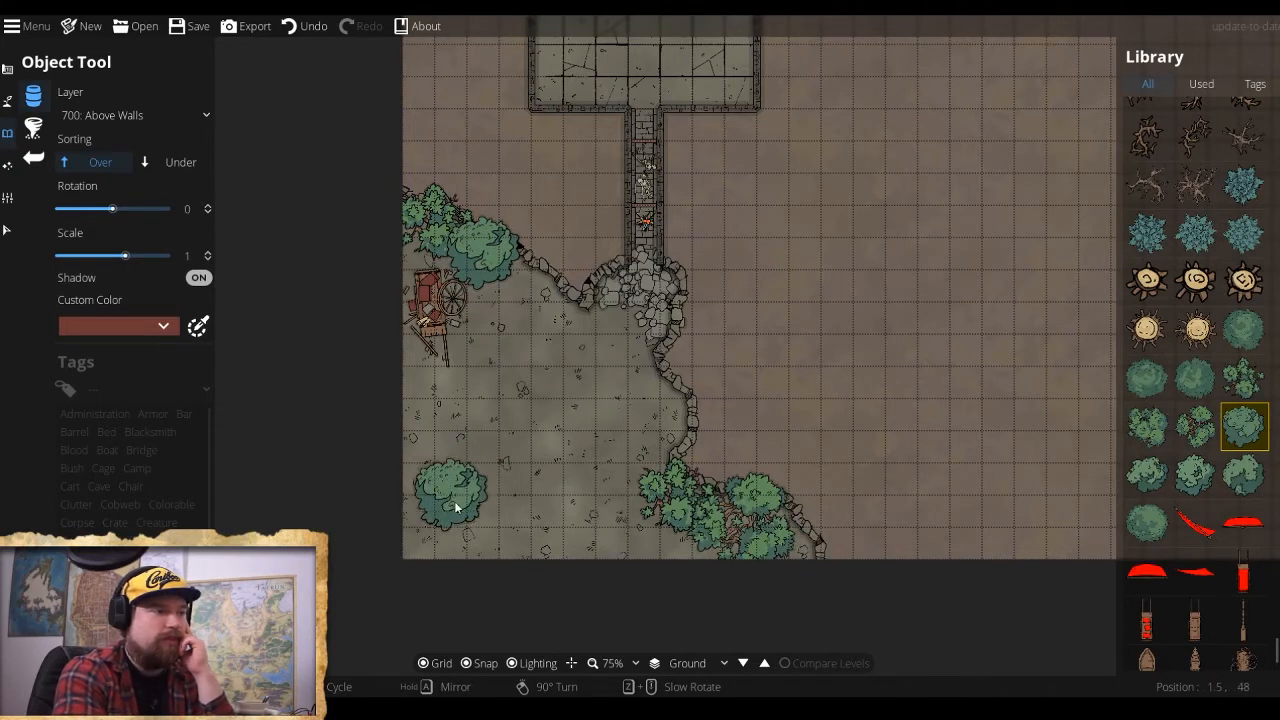
left_click(457, 506)
Place four square wooden crates against the cave wall east of the wagon wreckage, with one overlapping the other three as a stack.
scroll(1218, 390, "up", 5)
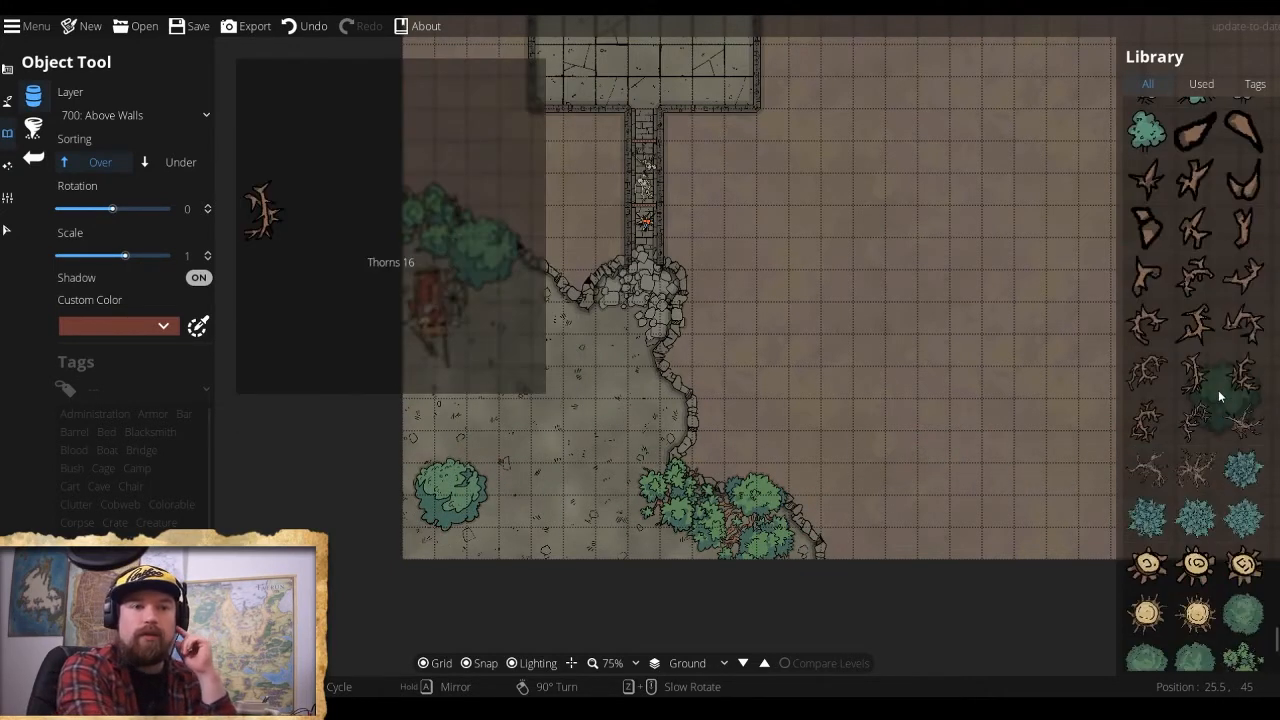
scroll(1218, 390, "up", 8)
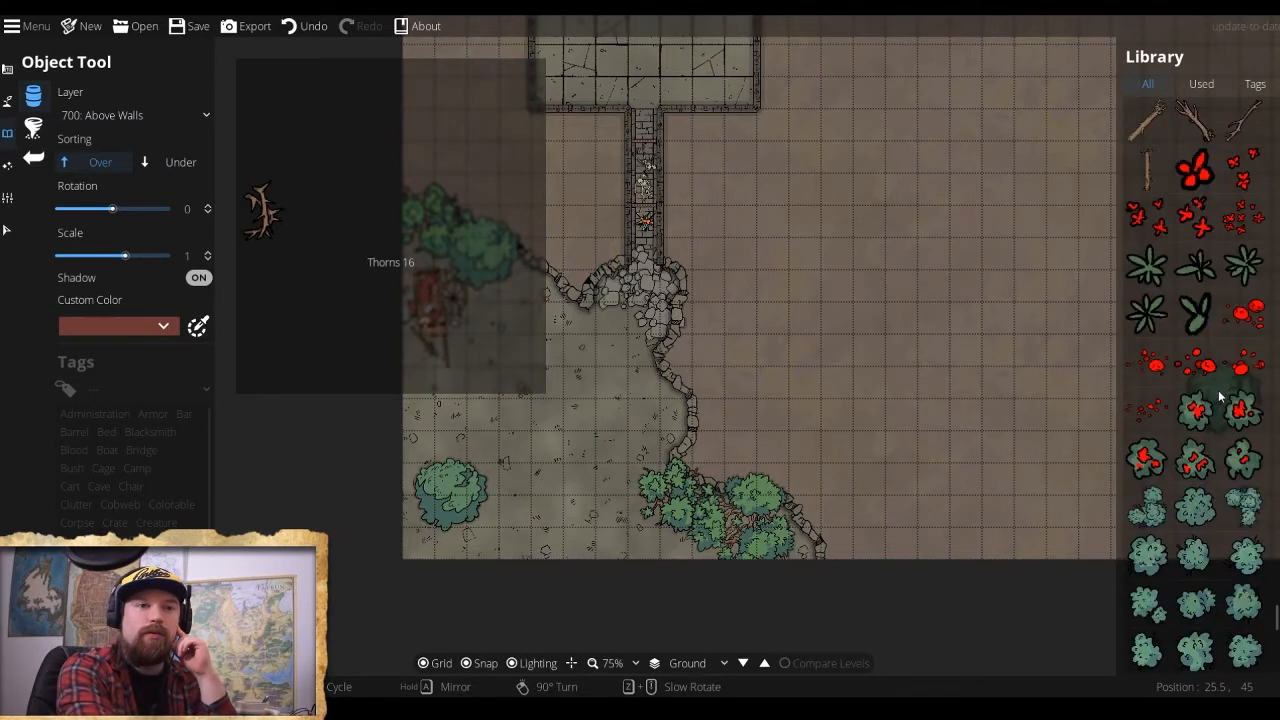
scroll(1218, 390, "up", 10)
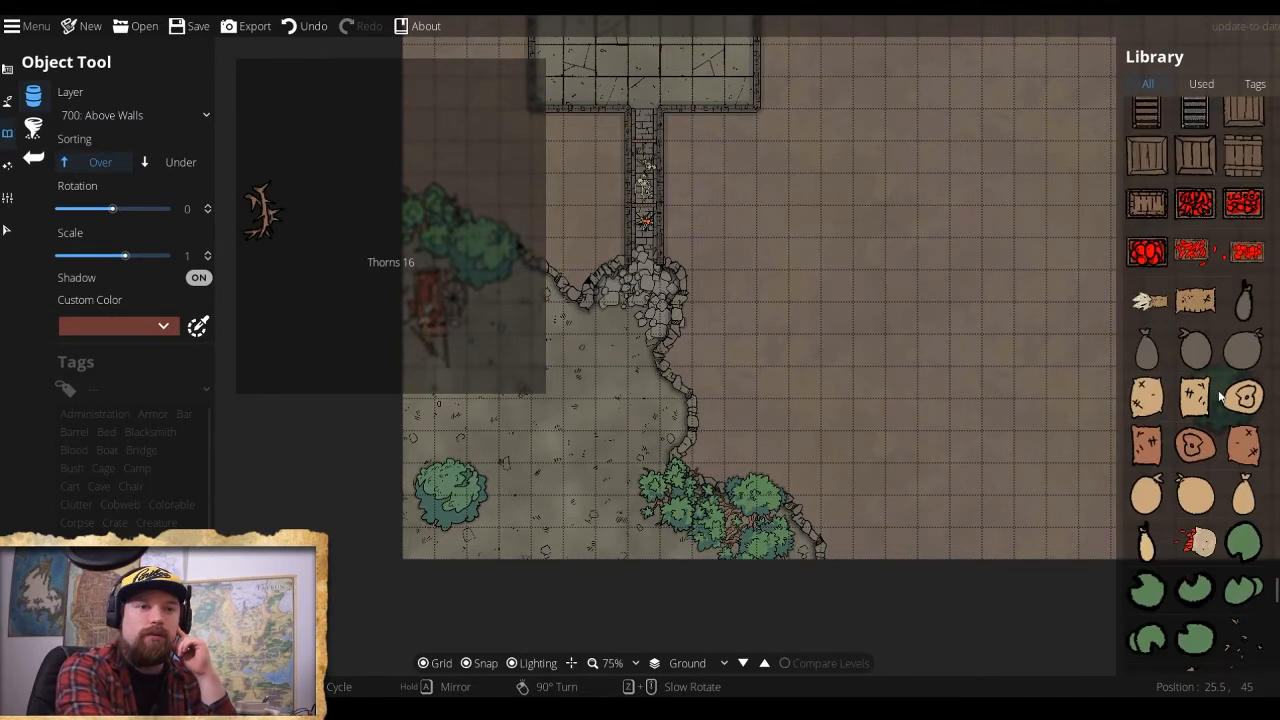
scroll(1218, 396, "up", 2)
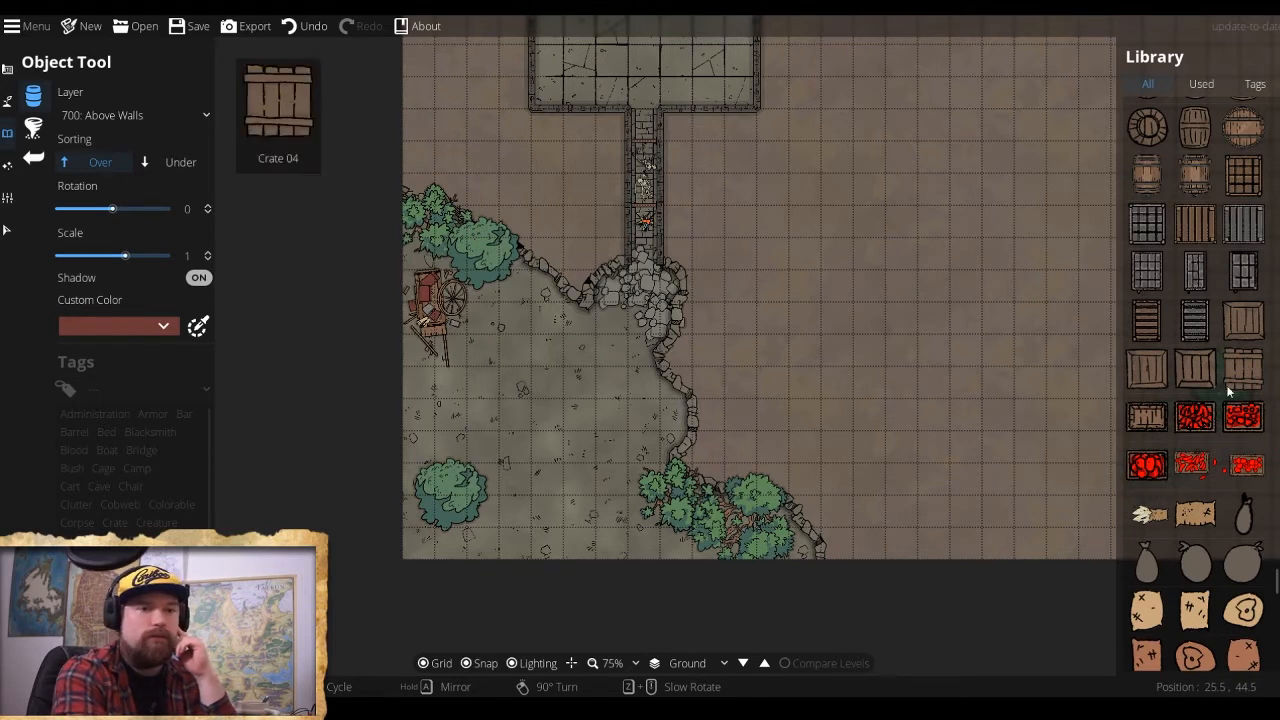
left_click(1147, 419)
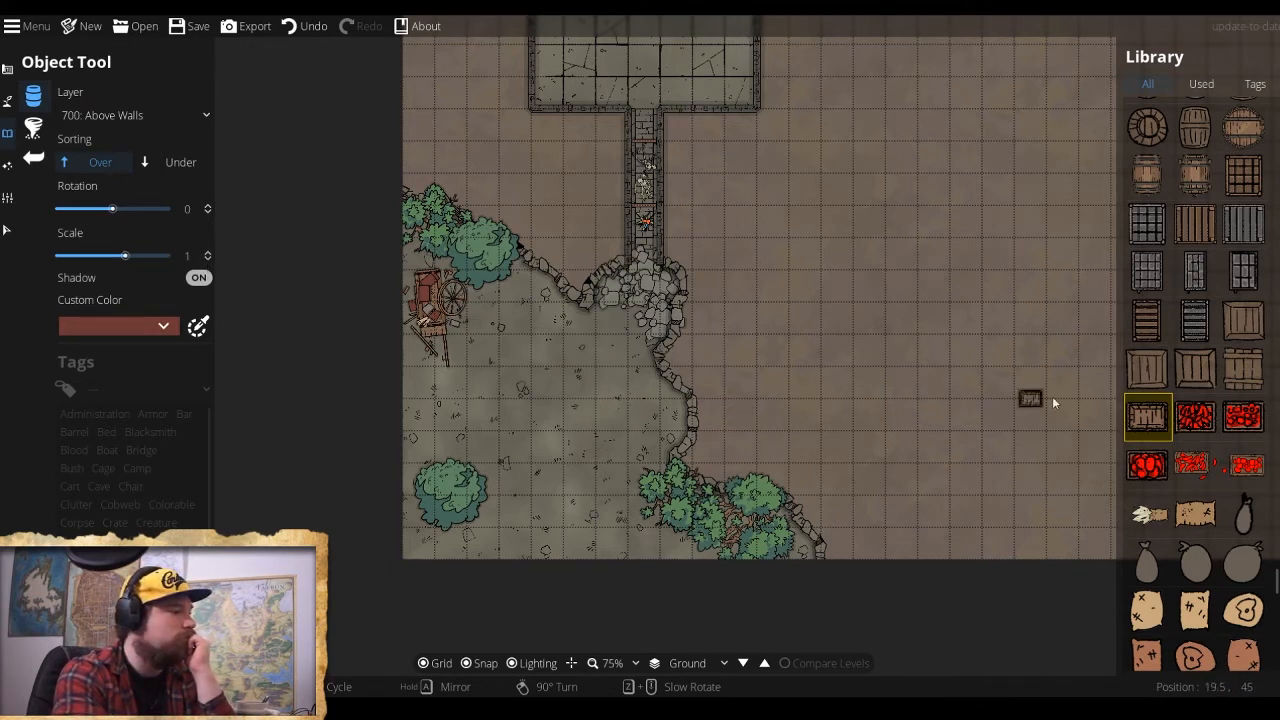
left_click(1243, 320)
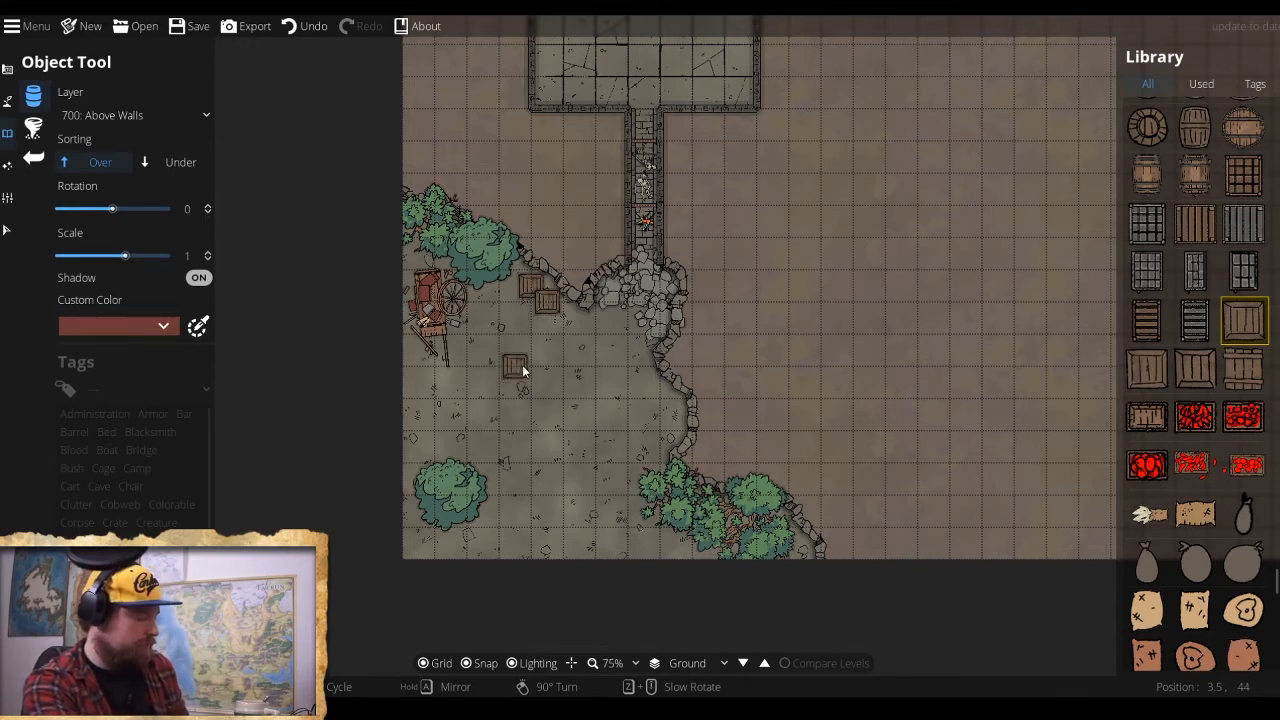
key("ctrl+z")
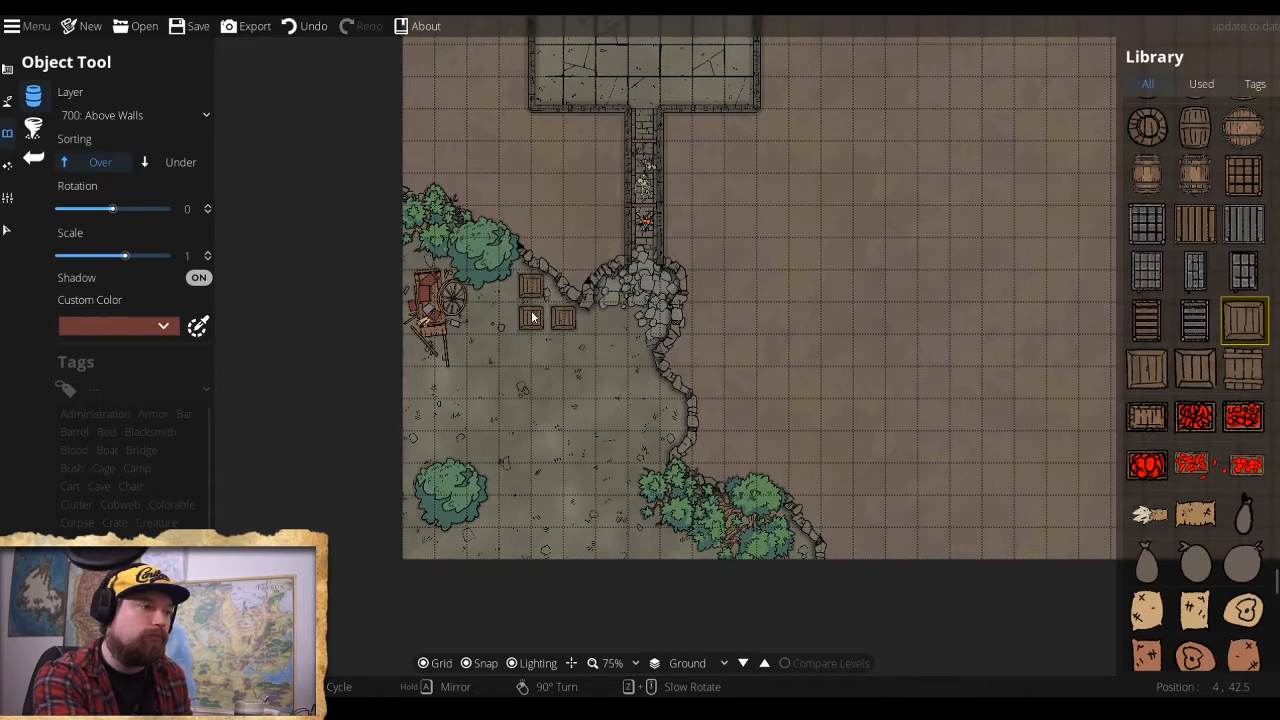
left_click(544, 300)
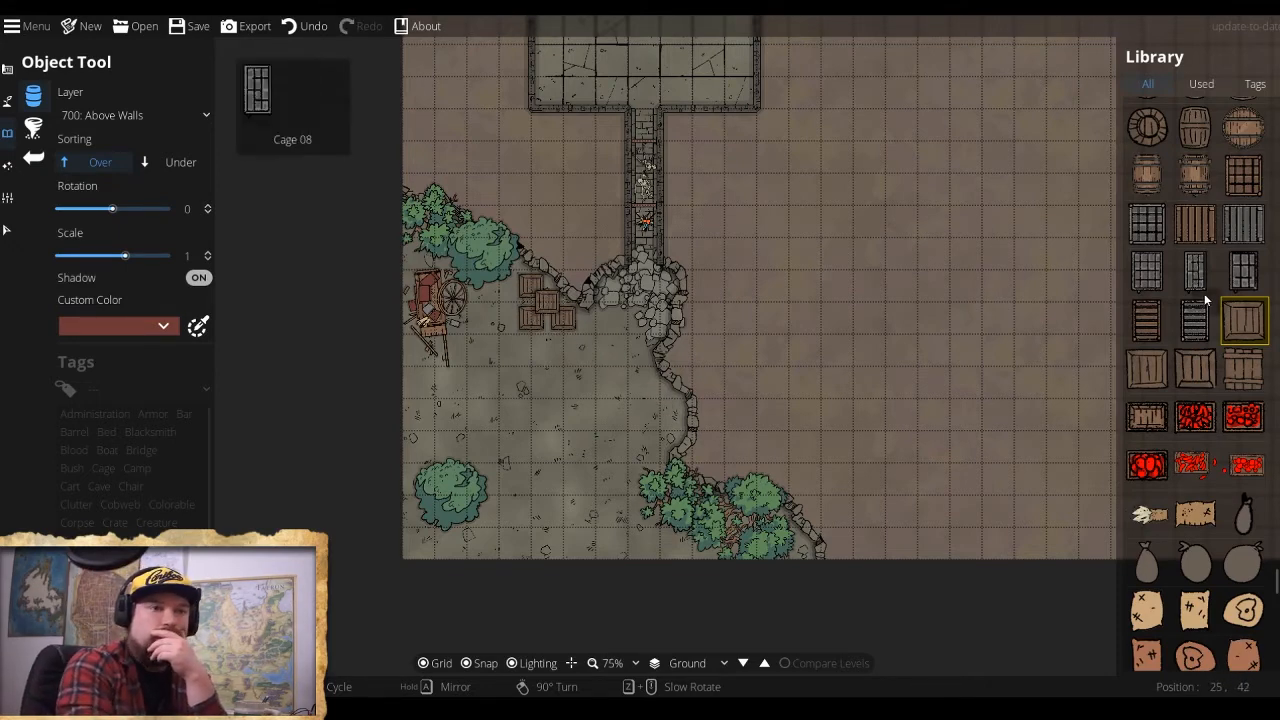
Place the short wooden ladder from the library on the rubble at the corridor's cave entrance.
scroll(1204, 300, "up", 5)
scroll(1201, 314, "down", 3)
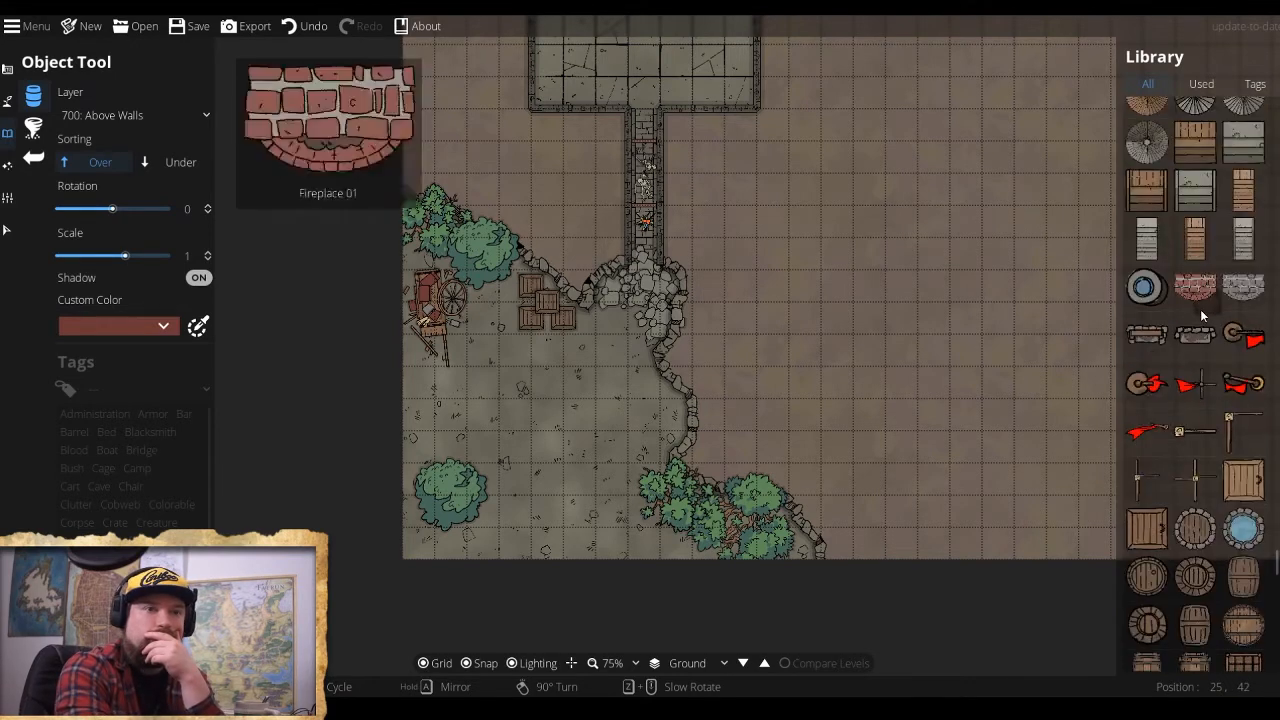
scroll(1205, 320, "down", 5)
scroll(1209, 322, "down", 8)
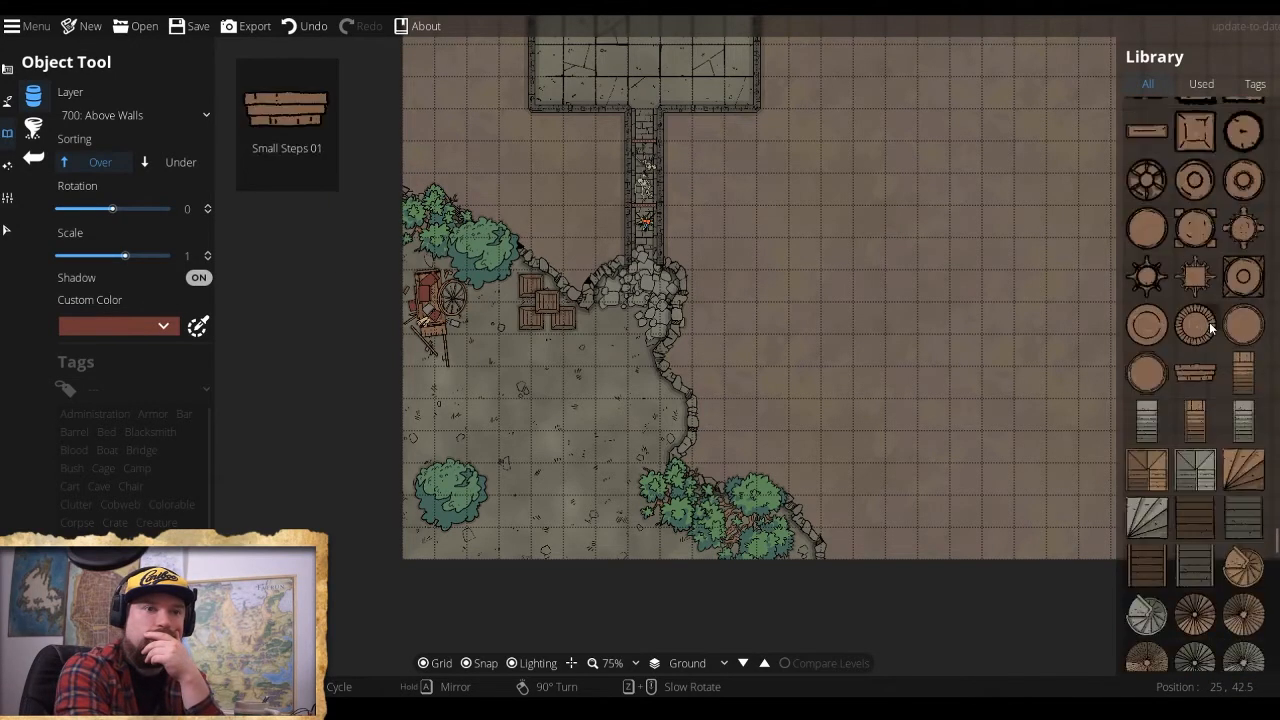
scroll(1210, 328, "up", 1)
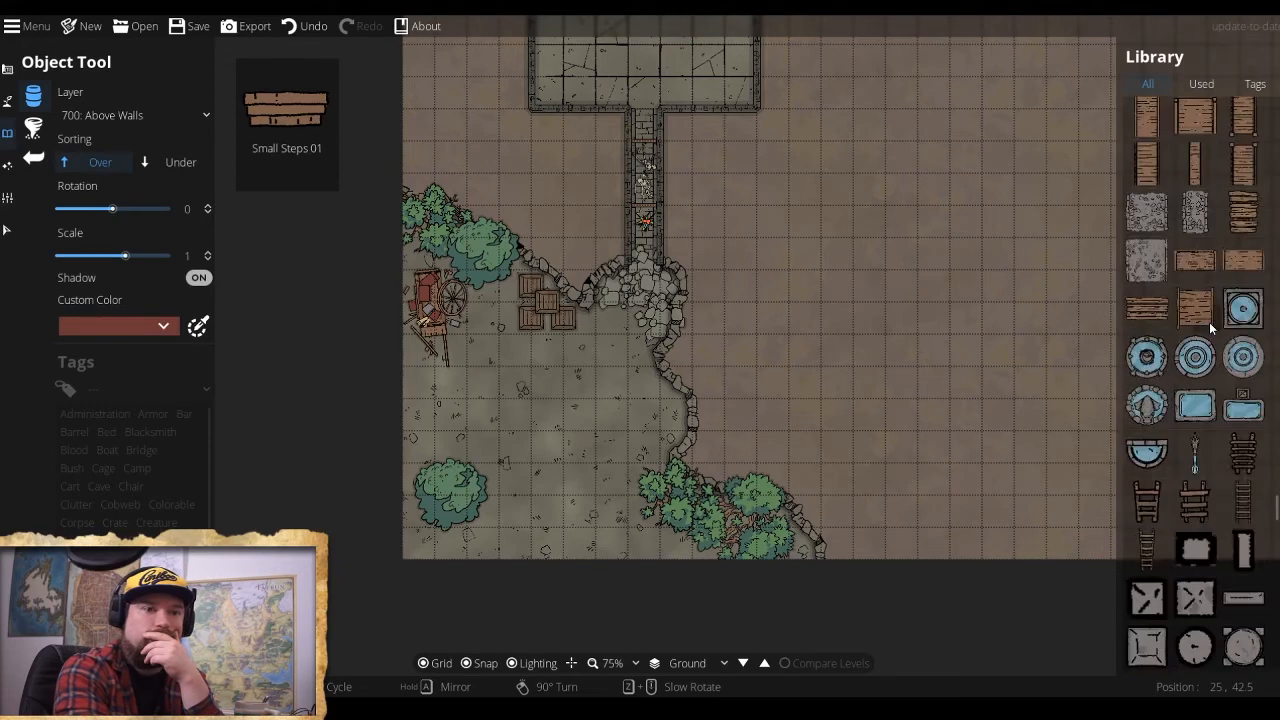
left_click(1196, 500)
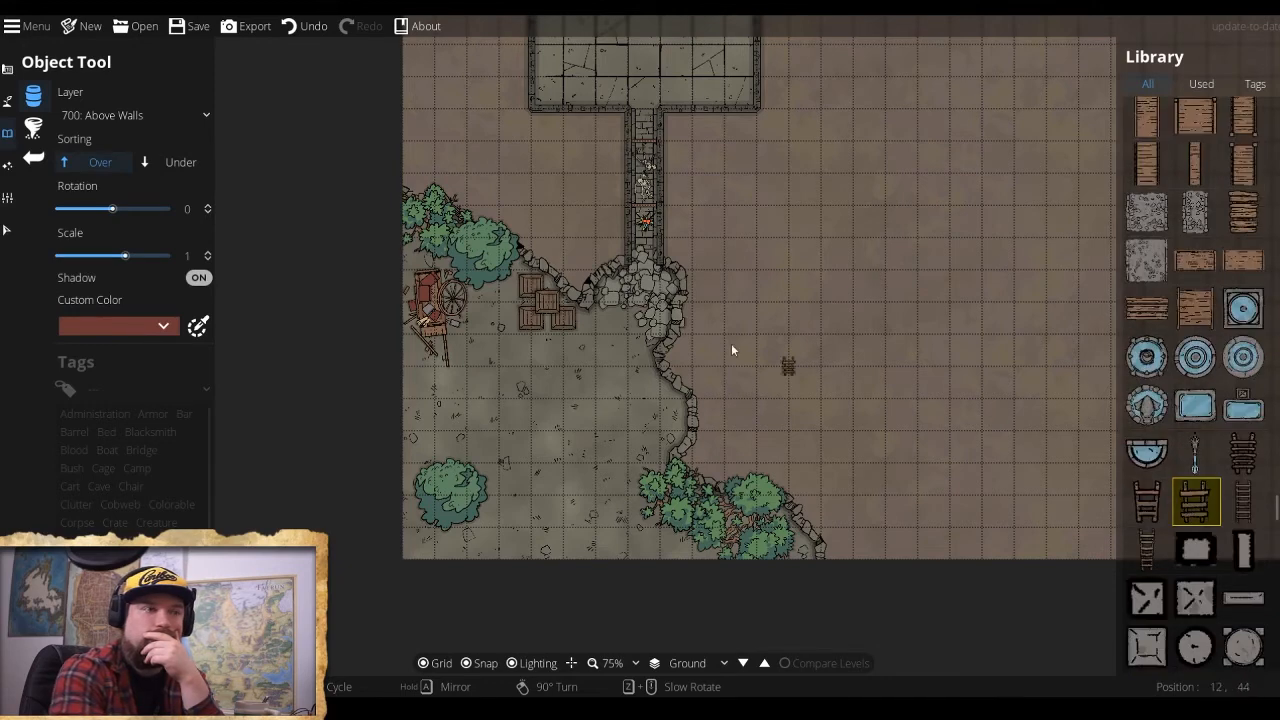
left_click(627, 285)
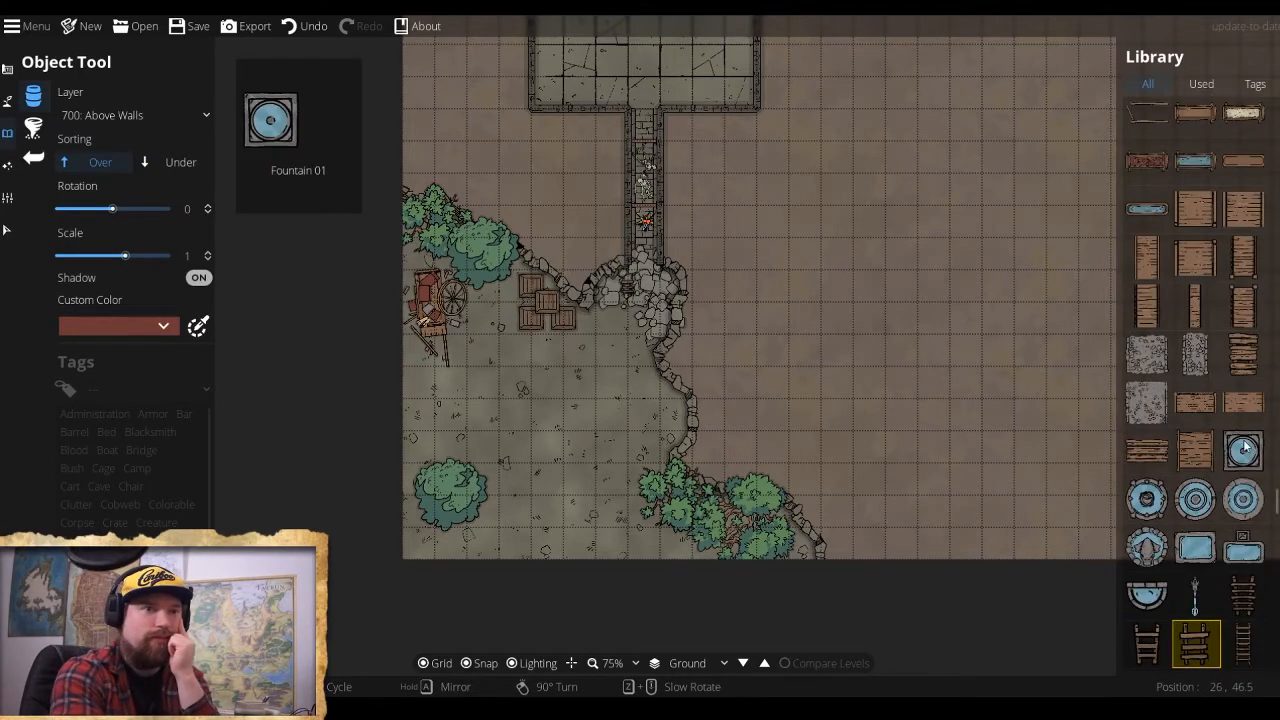
Place three weapon-filled bowls, including Bowl W Swords, along the cave's eastern wall just north of the southeastern trees.
scroll(1196, 437, "up", 4)
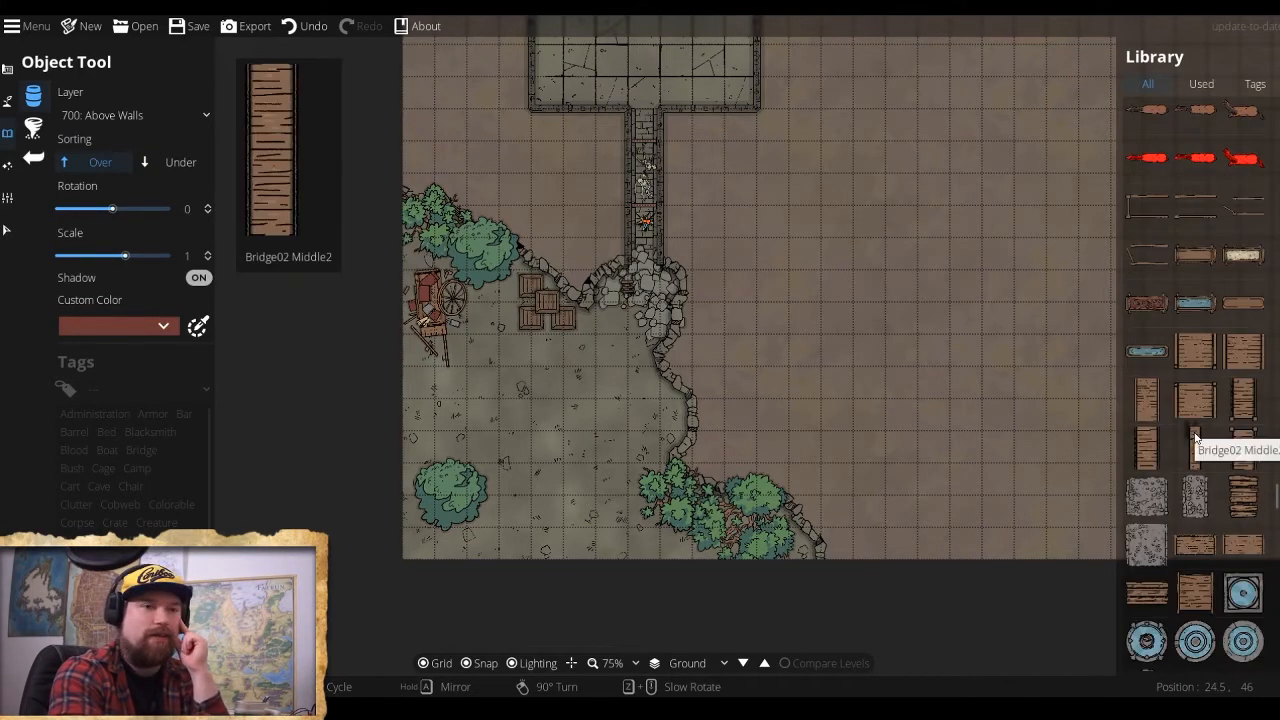
scroll(1194, 436, "up", 10)
scroll(1191, 437, "up", 10)
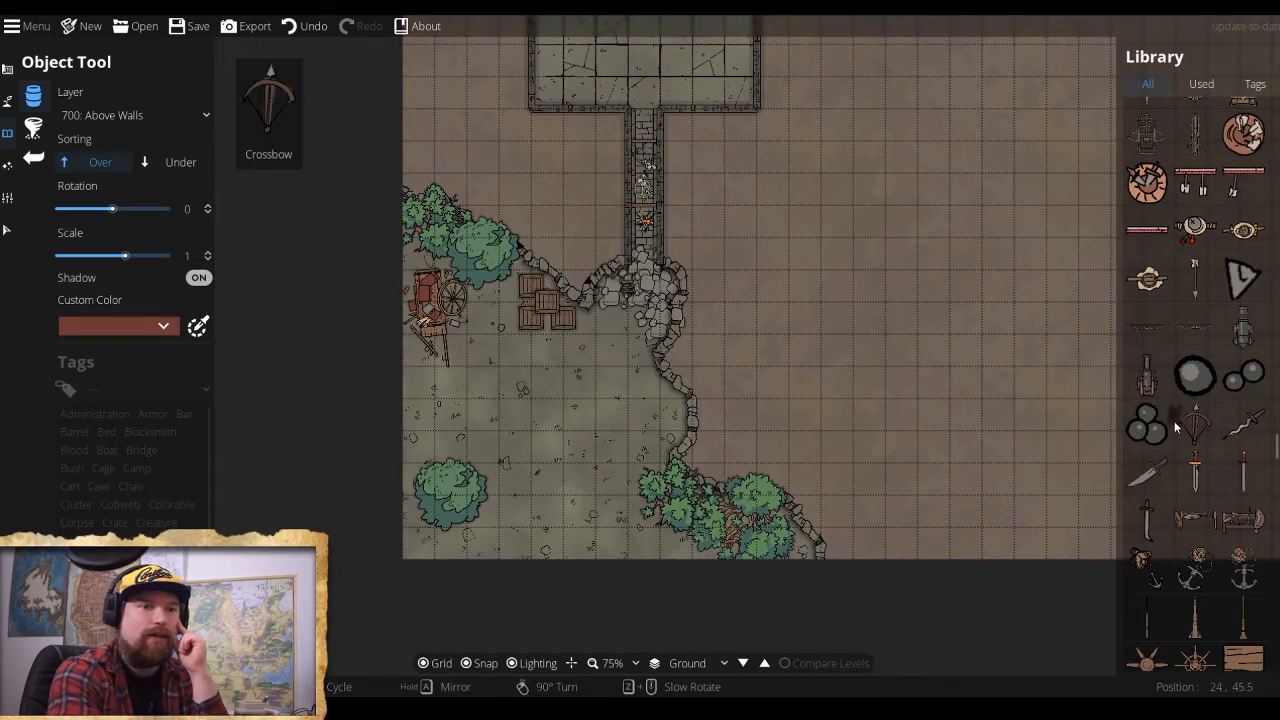
scroll(1181, 328, "up", 3)
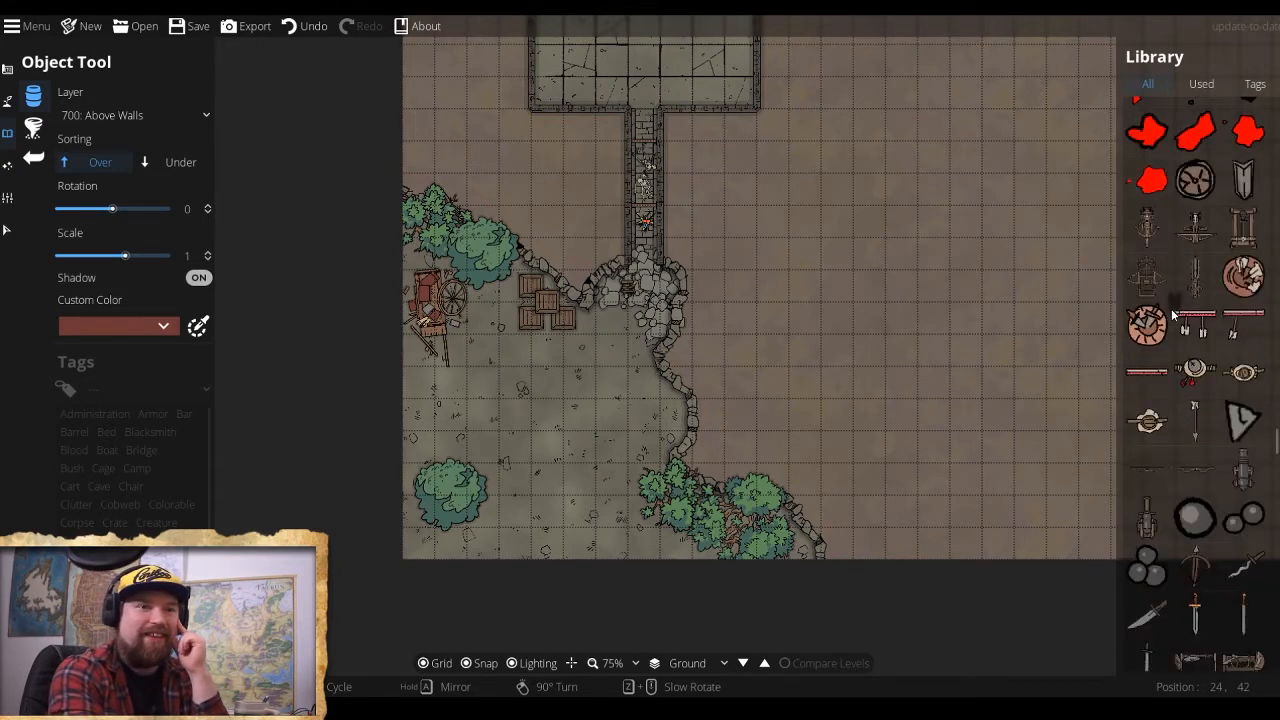
left_click(1240, 280)
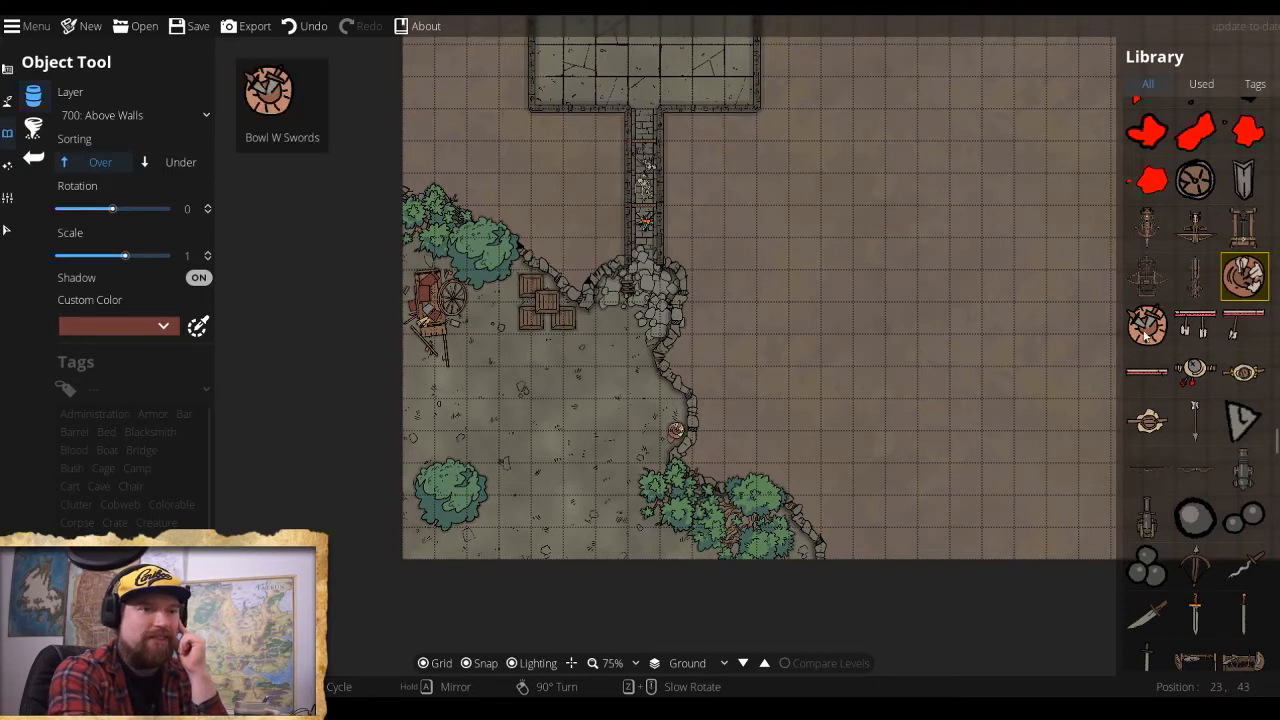
left_click(1147, 325)
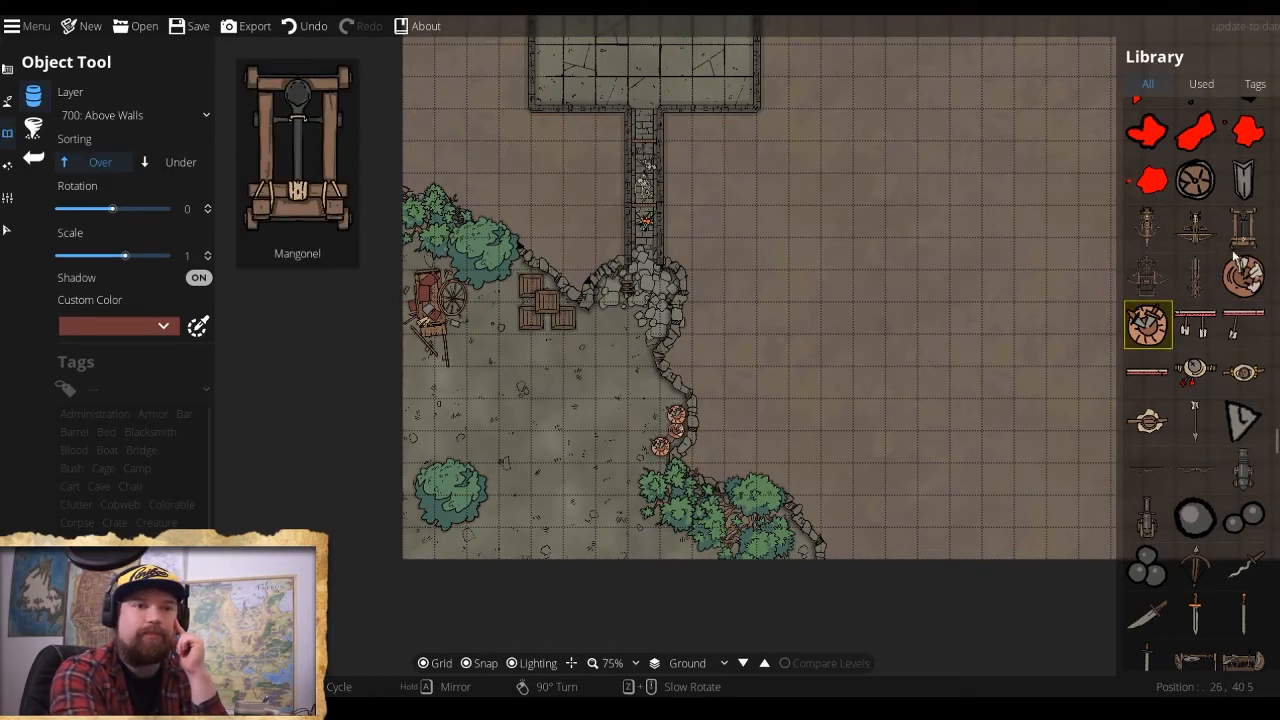
Browse the object library through siege engines, magic circles, traps, furniture, skeletons, spiderwebs and rocks up to the camping objects.
scroll(1211, 310, "up", 1)
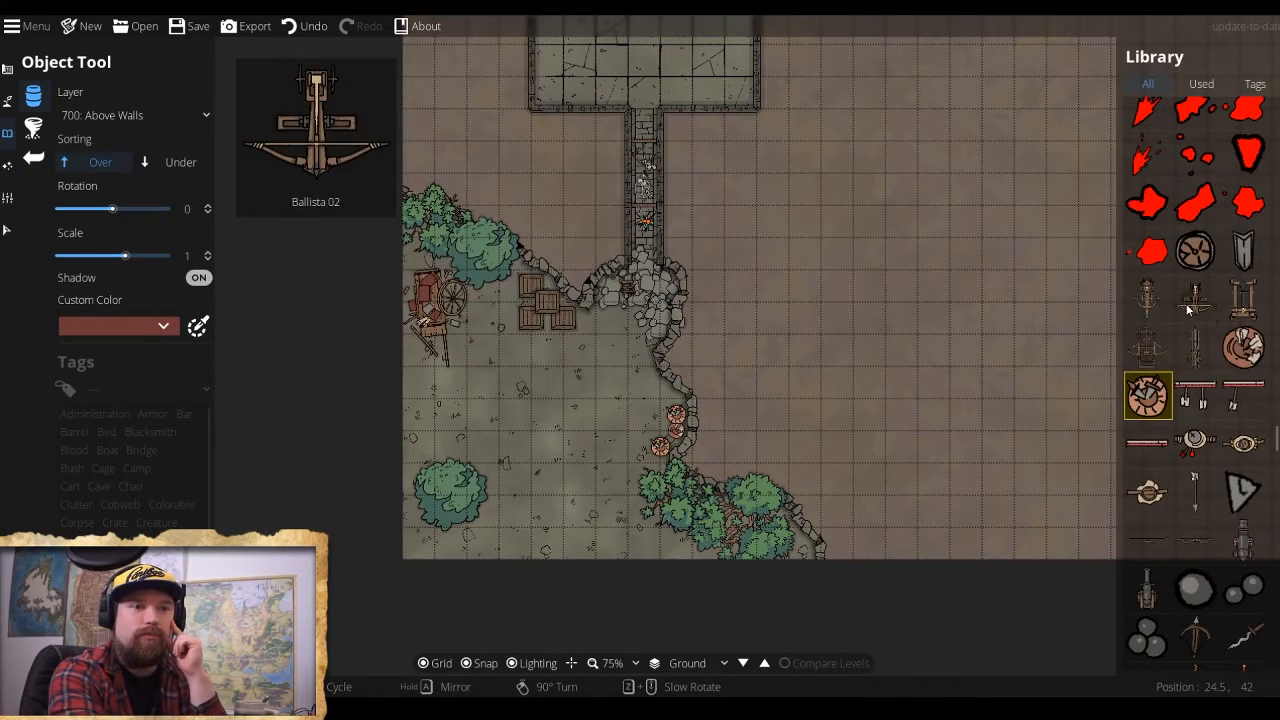
scroll(1169, 337, "up", 3)
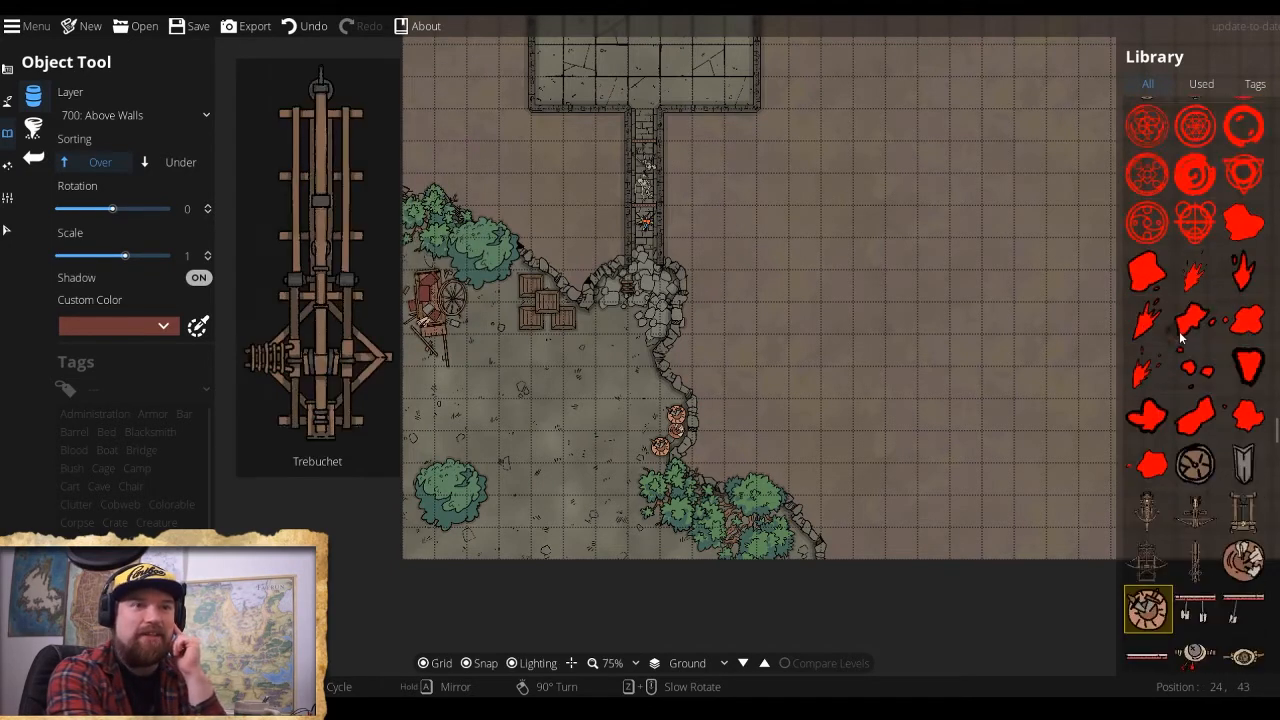
scroll(1158, 300, "up", 10)
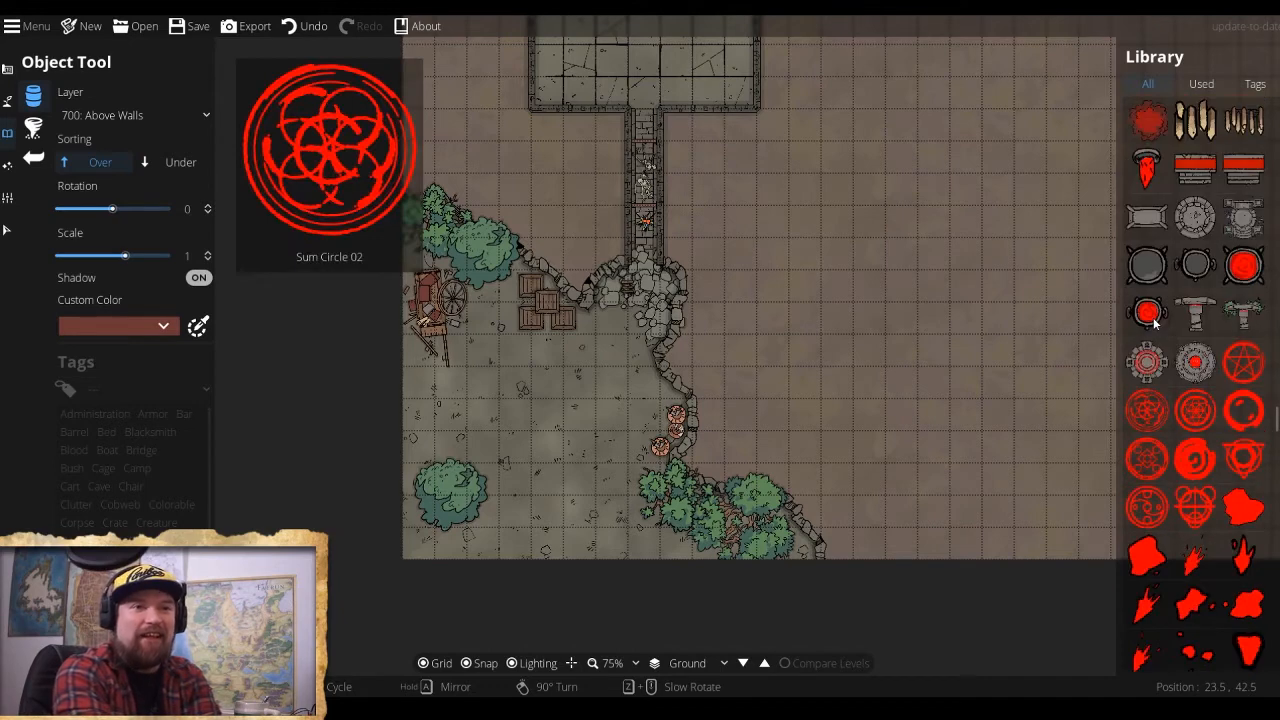
scroll(1153, 320, "up", 2)
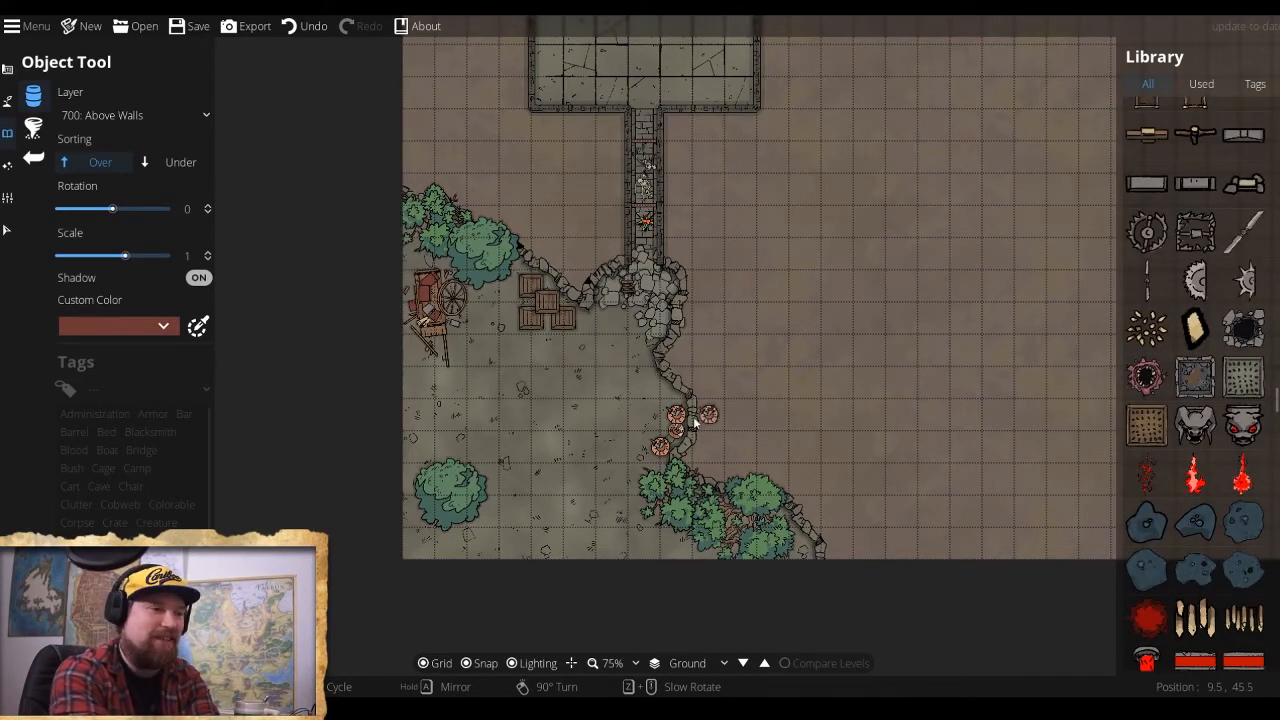
mouse_move(1136, 378)
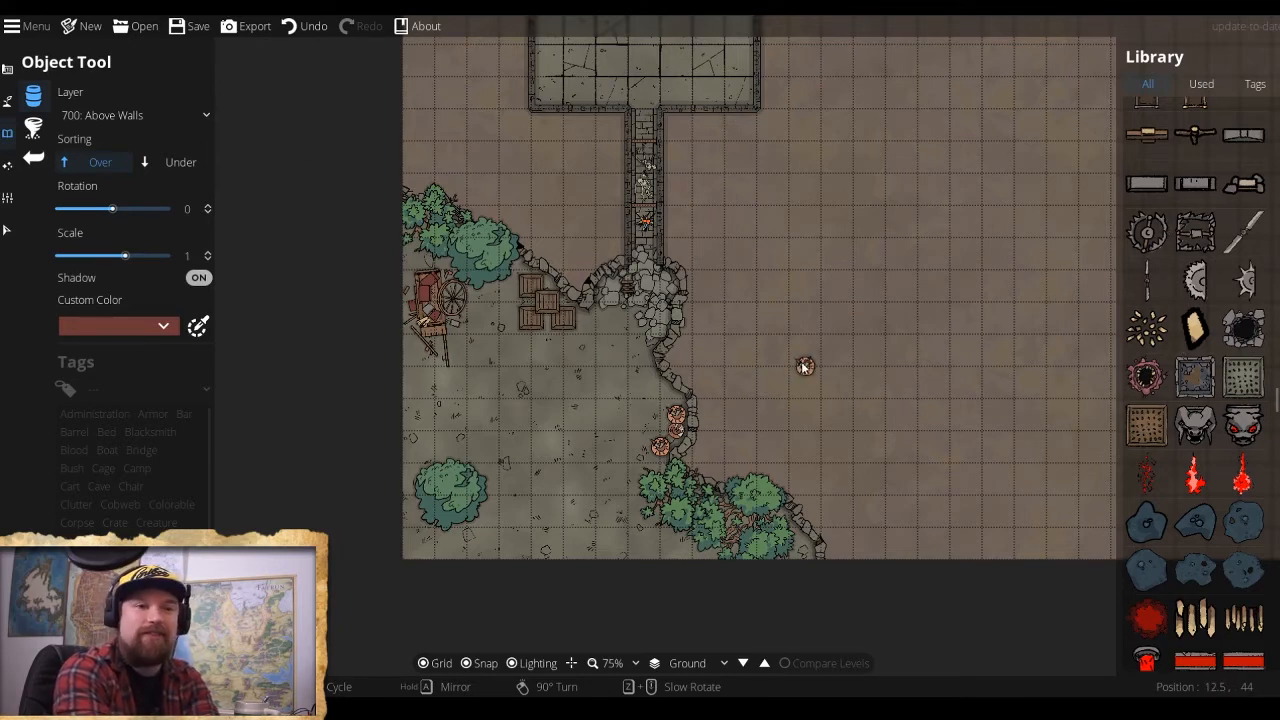
mouse_move(1193, 270)
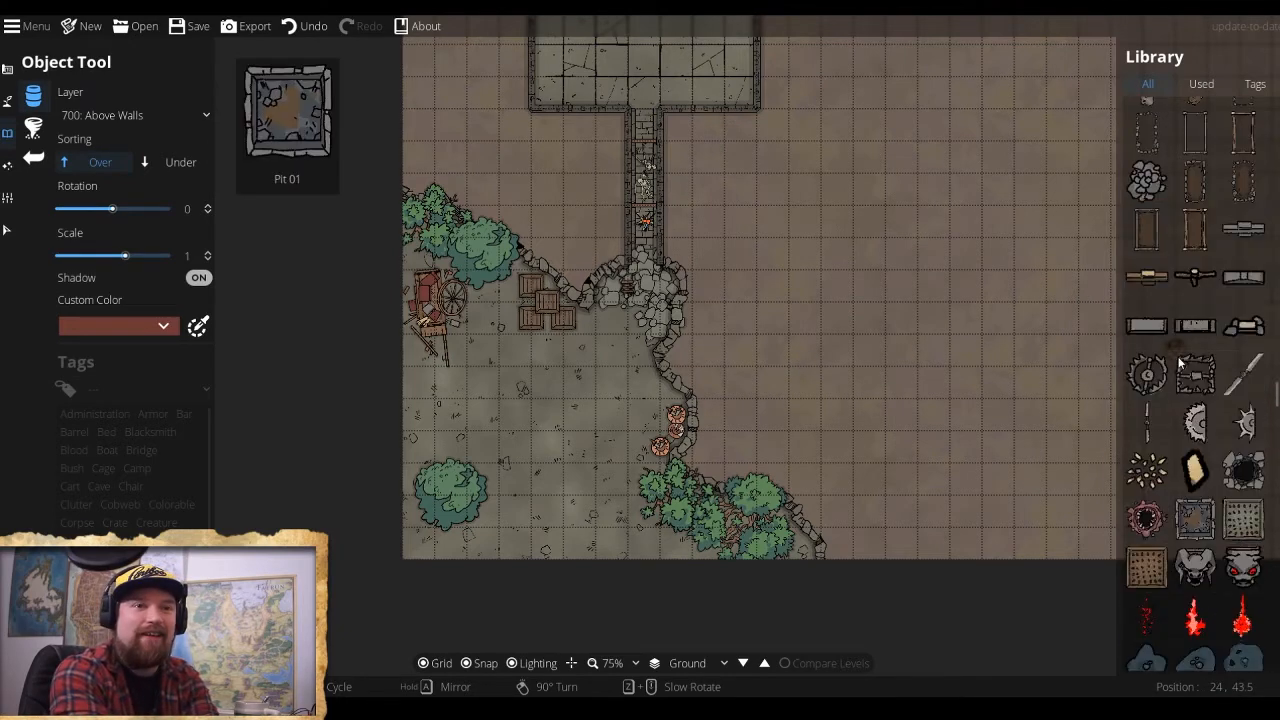
scroll(1172, 360, "up", 3)
mouse_move(1193, 378)
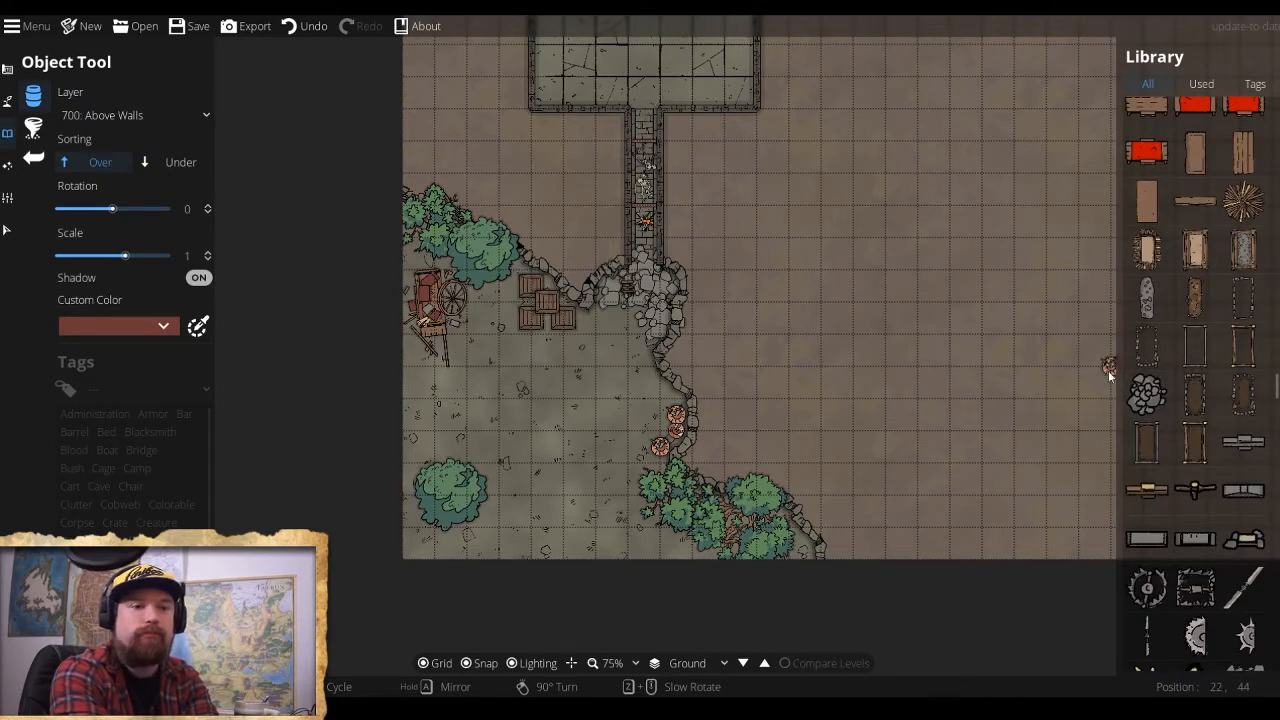
scroll(1198, 374, "up", 3)
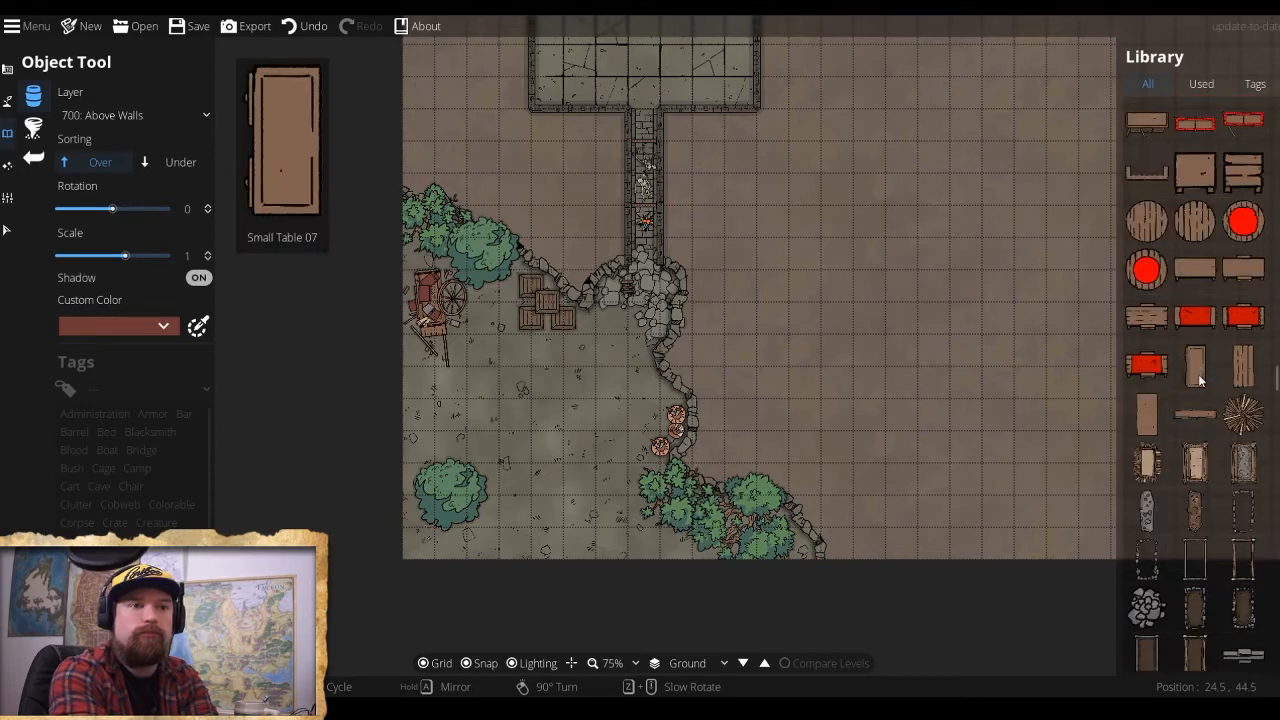
scroll(1198, 374, "up", 5)
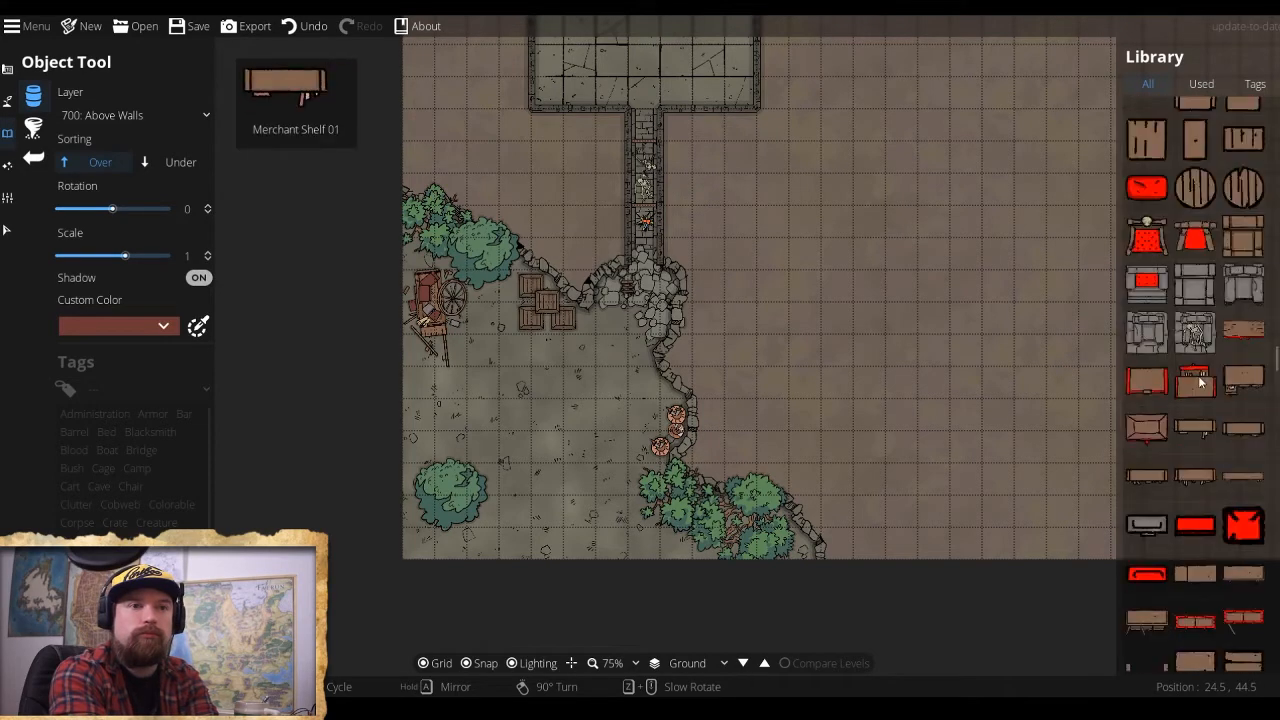
scroll(1198, 376, "up", 6)
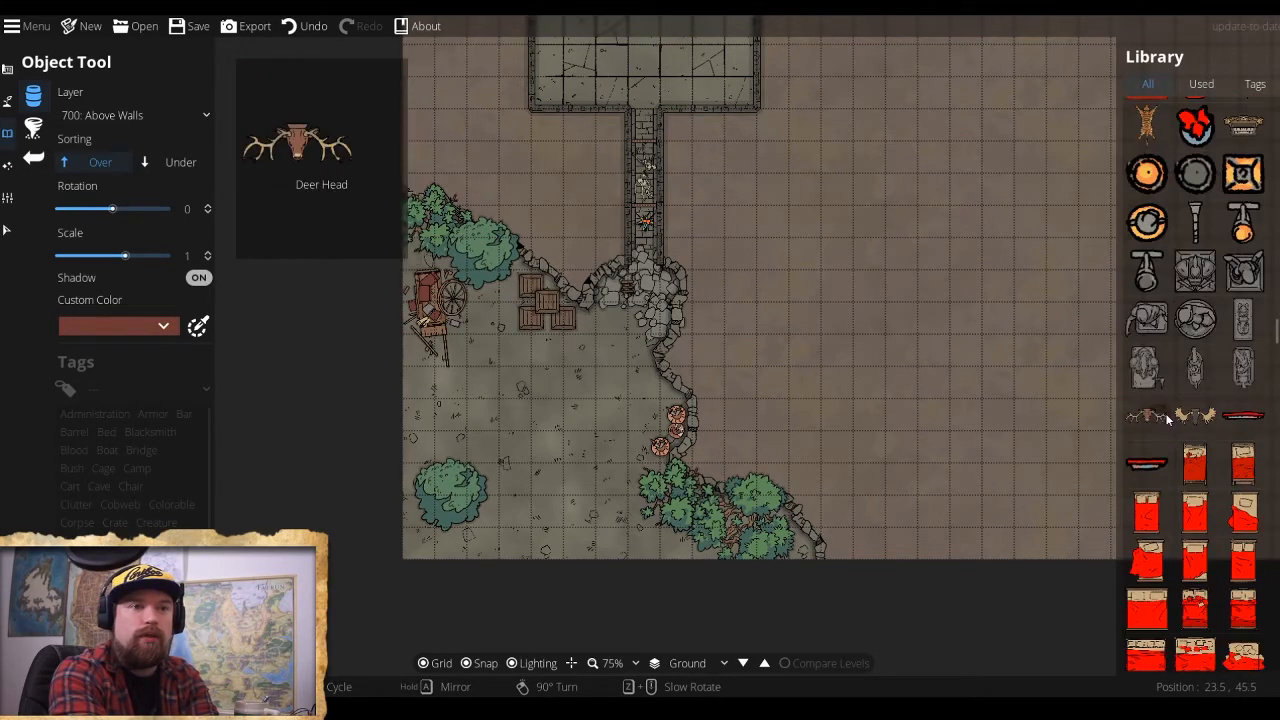
scroll(1166, 432, "up", 3)
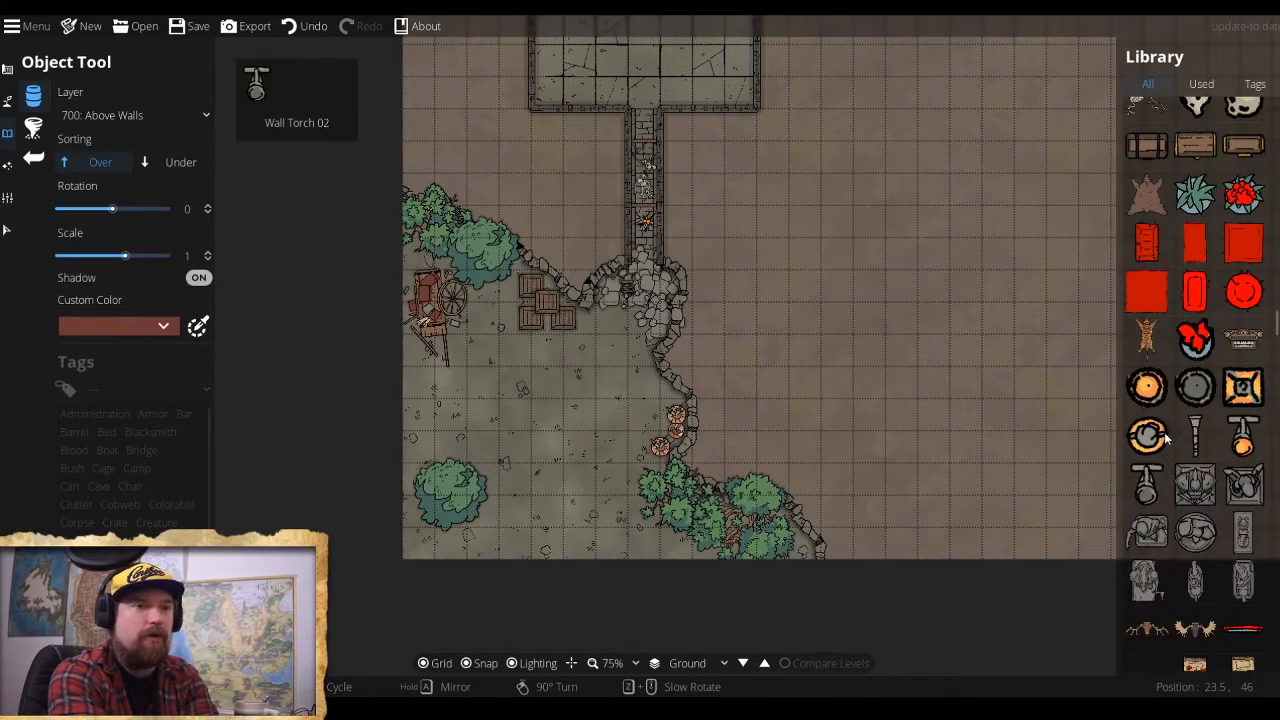
scroll(1180, 425, "up", 10)
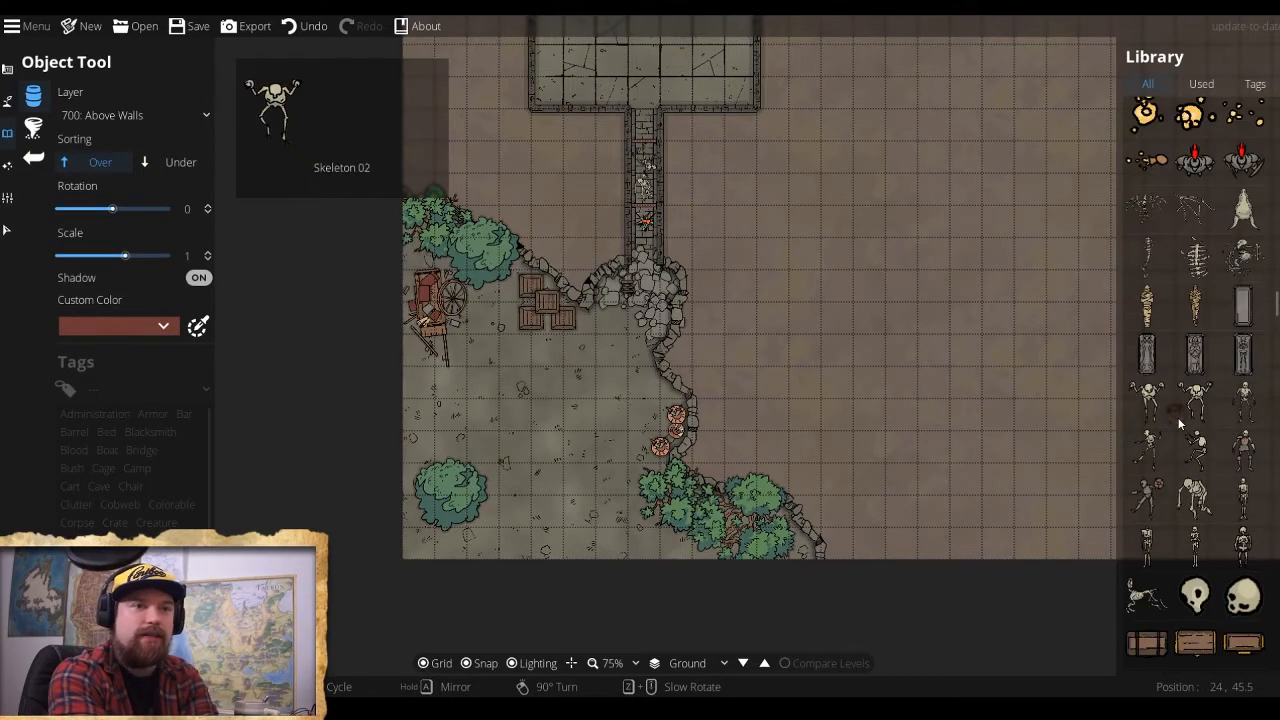
scroll(1180, 425, "up", 10)
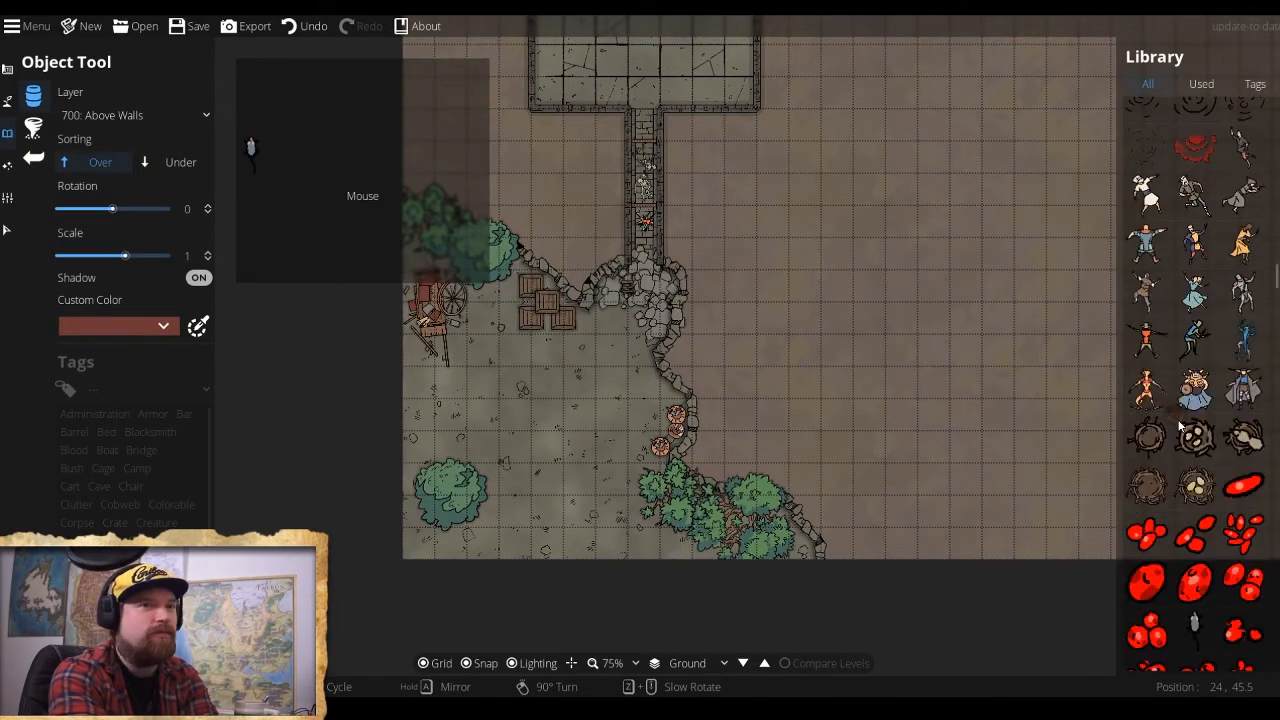
scroll(1178, 425, "up", 10)
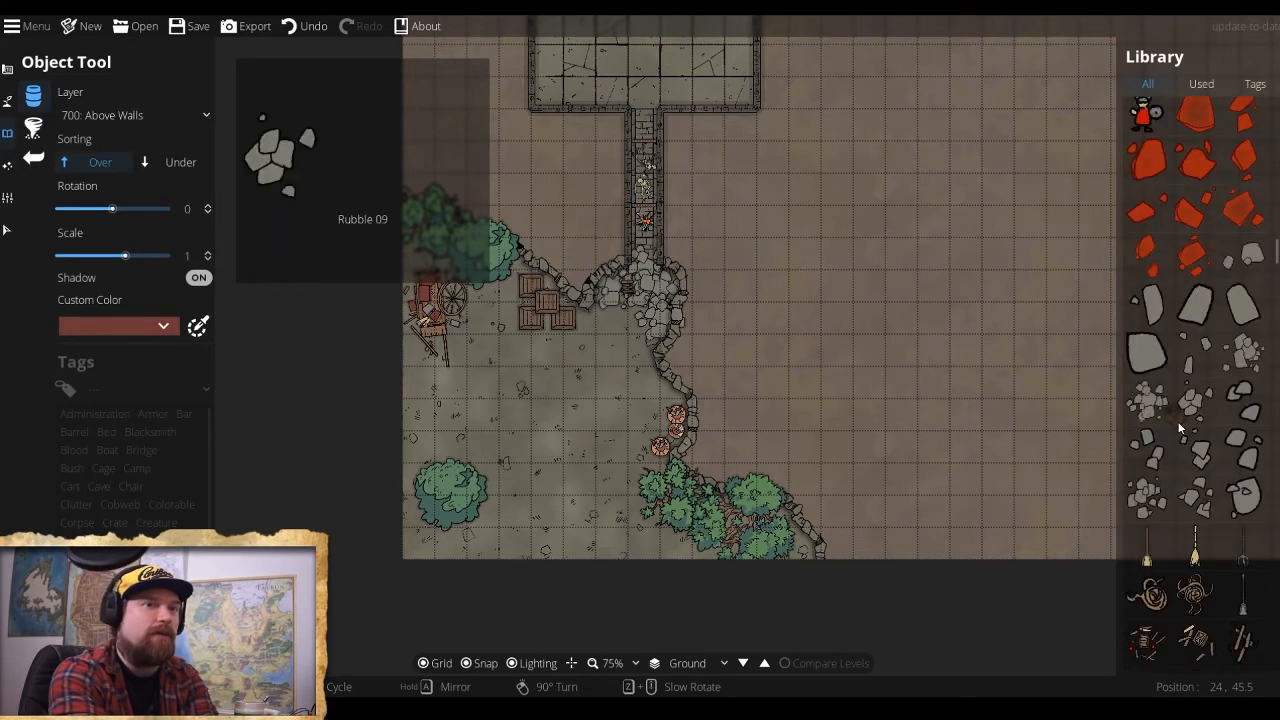
scroll(1172, 412, "up", 5)
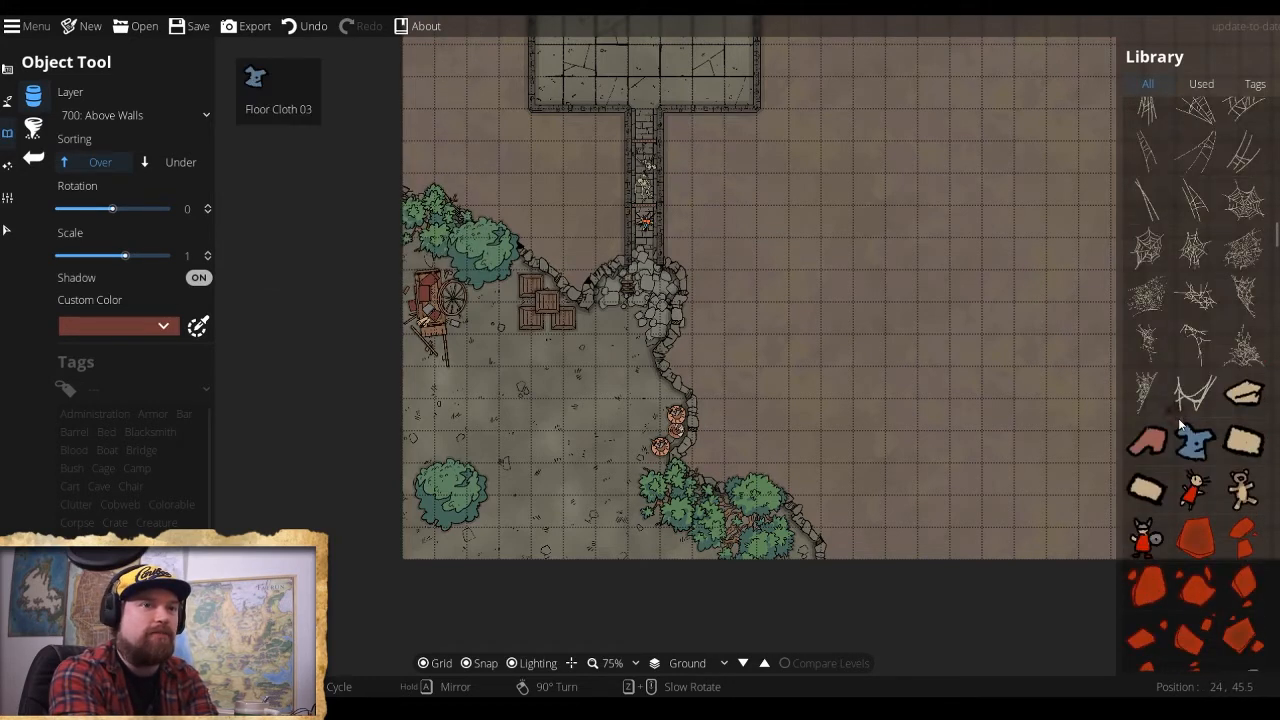
scroll(1200, 442, "up", 7)
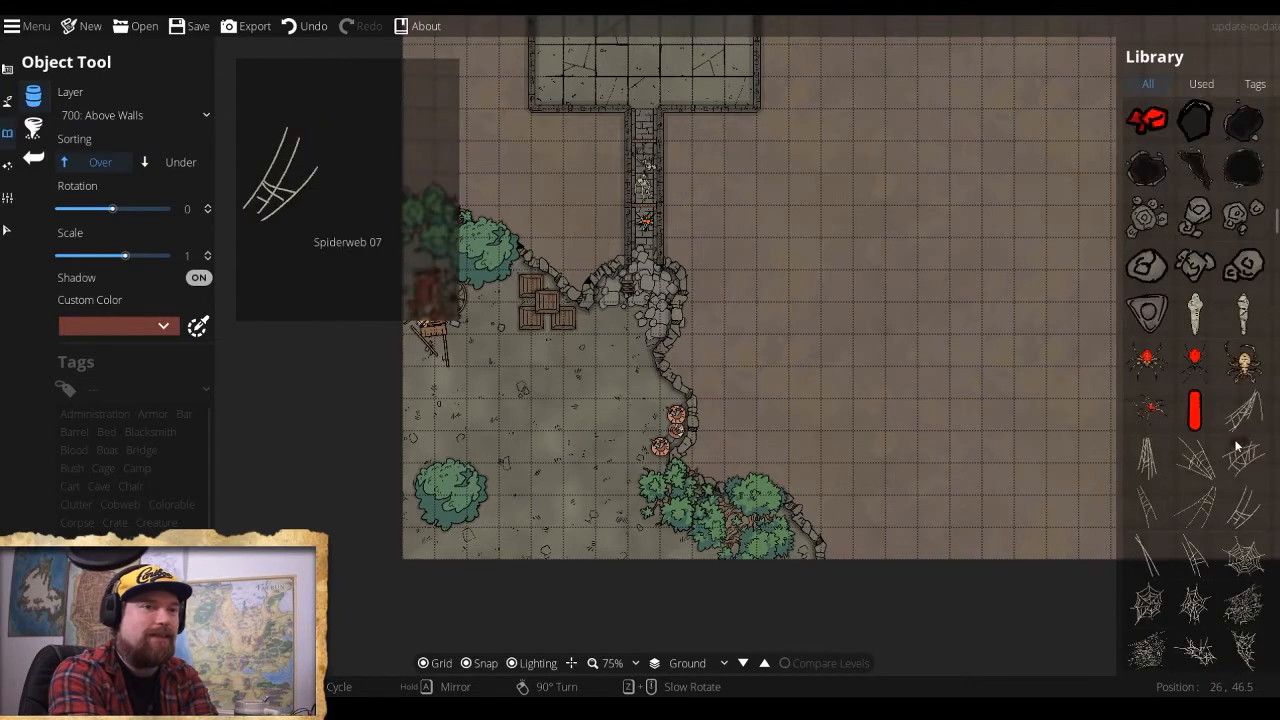
scroll(1236, 446, "up", 8)
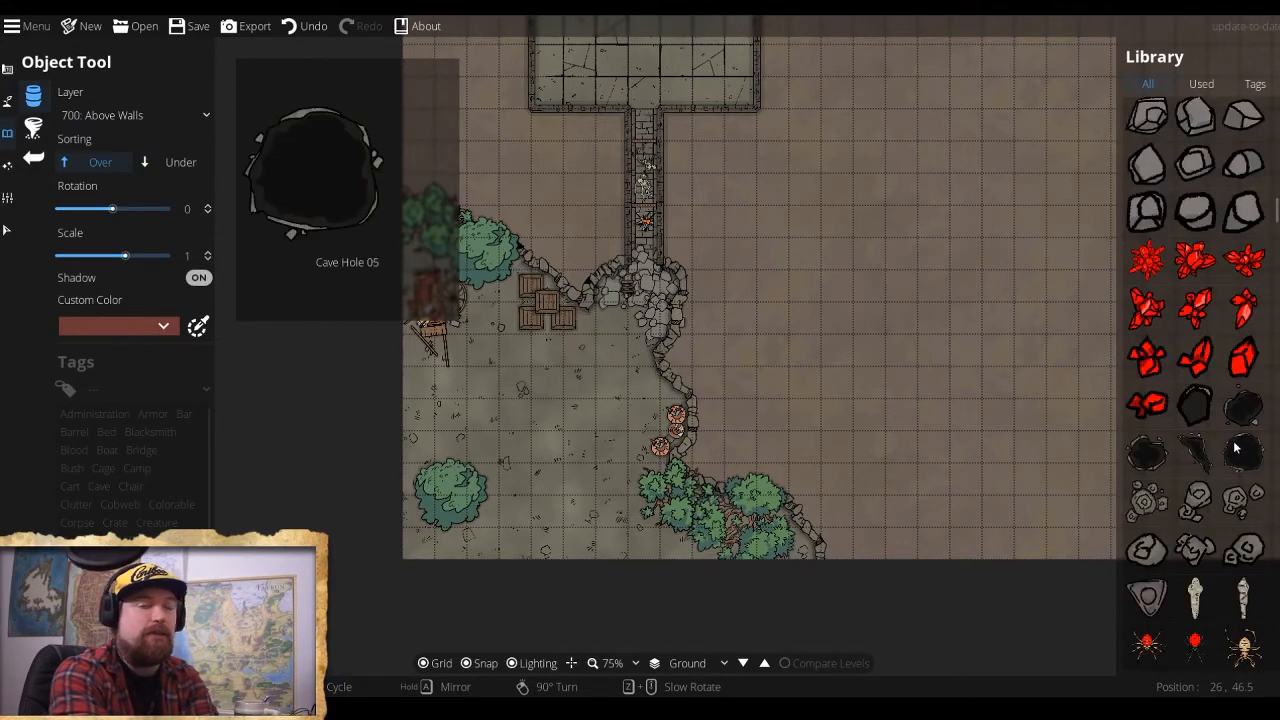
scroll(1236, 446, "up", 3)
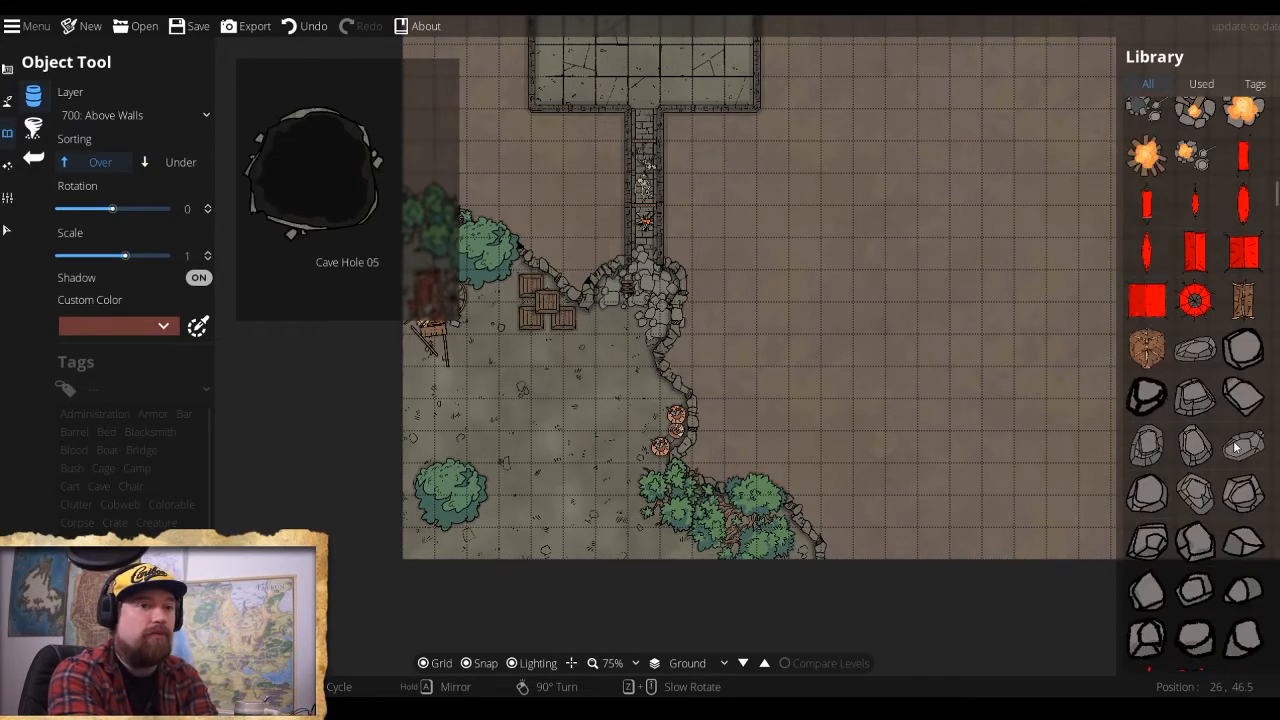
Place the small brown hide tent beside the trees near the cave's southern edge, with rotation -45 and scale 1.92.
left_click(1244, 300)
scroll(580, 414, "down", 1)
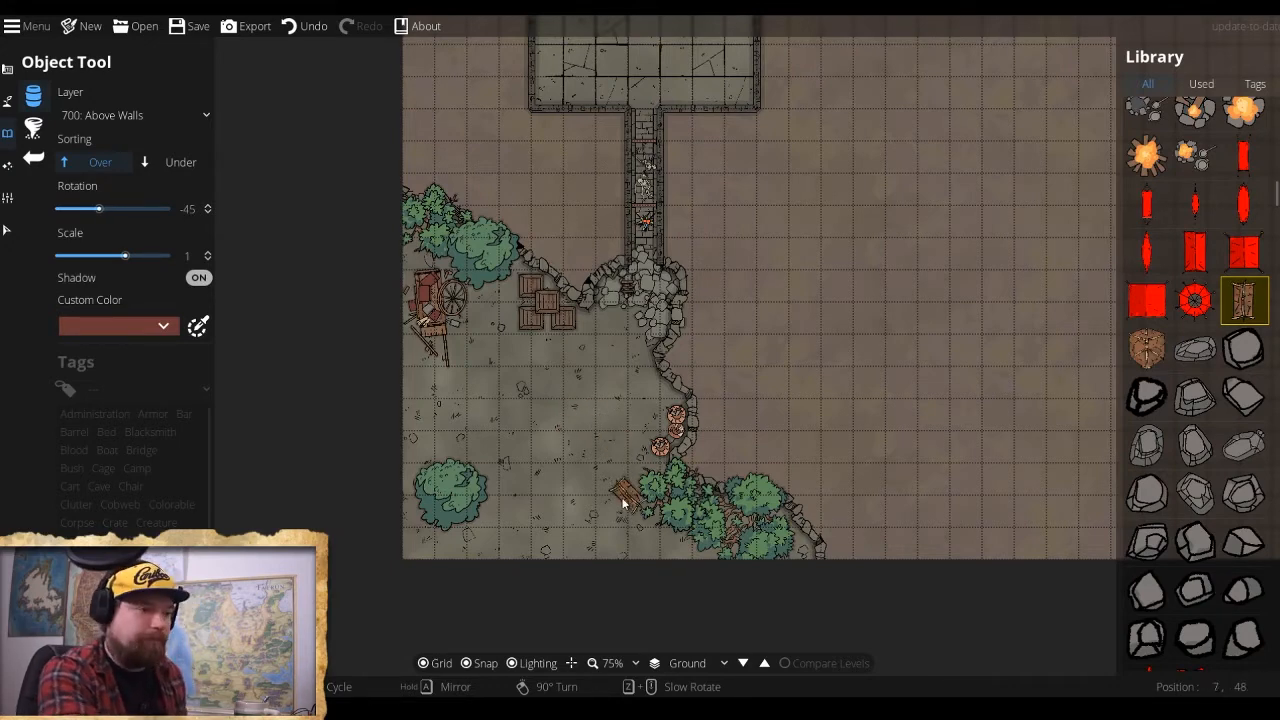
scroll(603, 505, "up", 1)
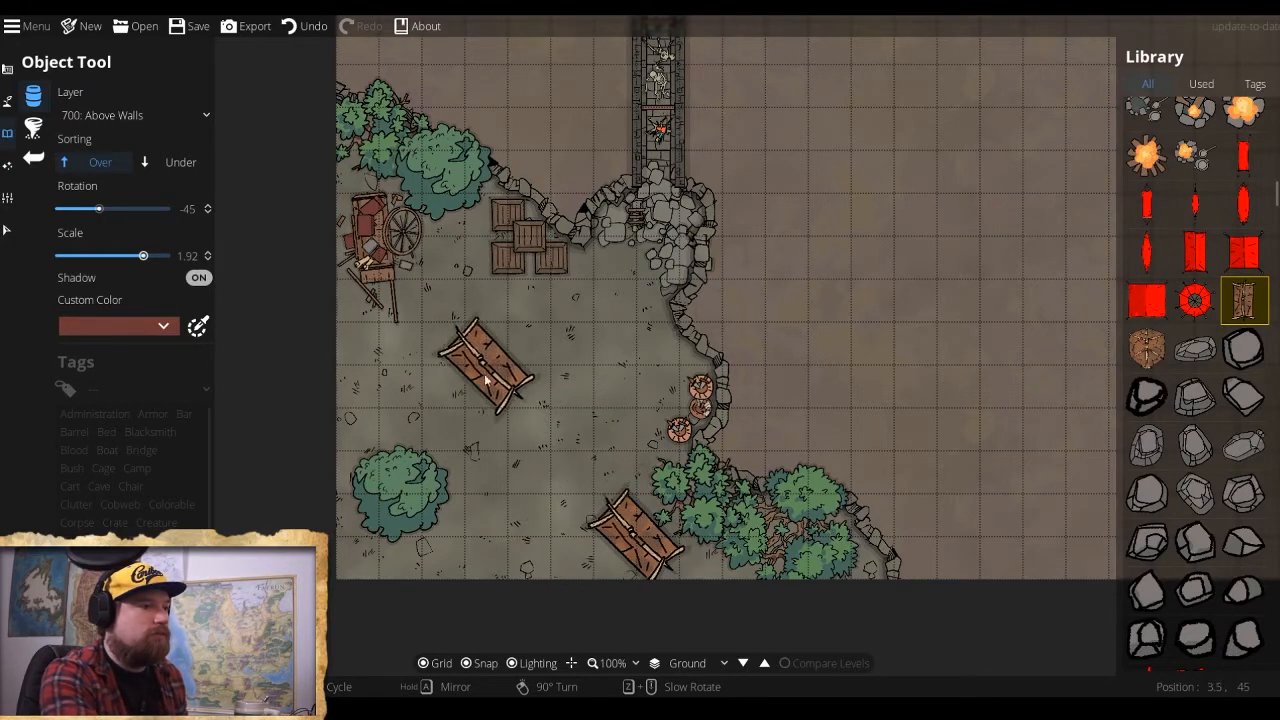
Add a second small hide tent north of the first and the large round hide tent in the cave's west, both at rotation -105 and scale 1.92.
scroll(500, 382, "down", 6)
scroll(603, 440, "up", 2)
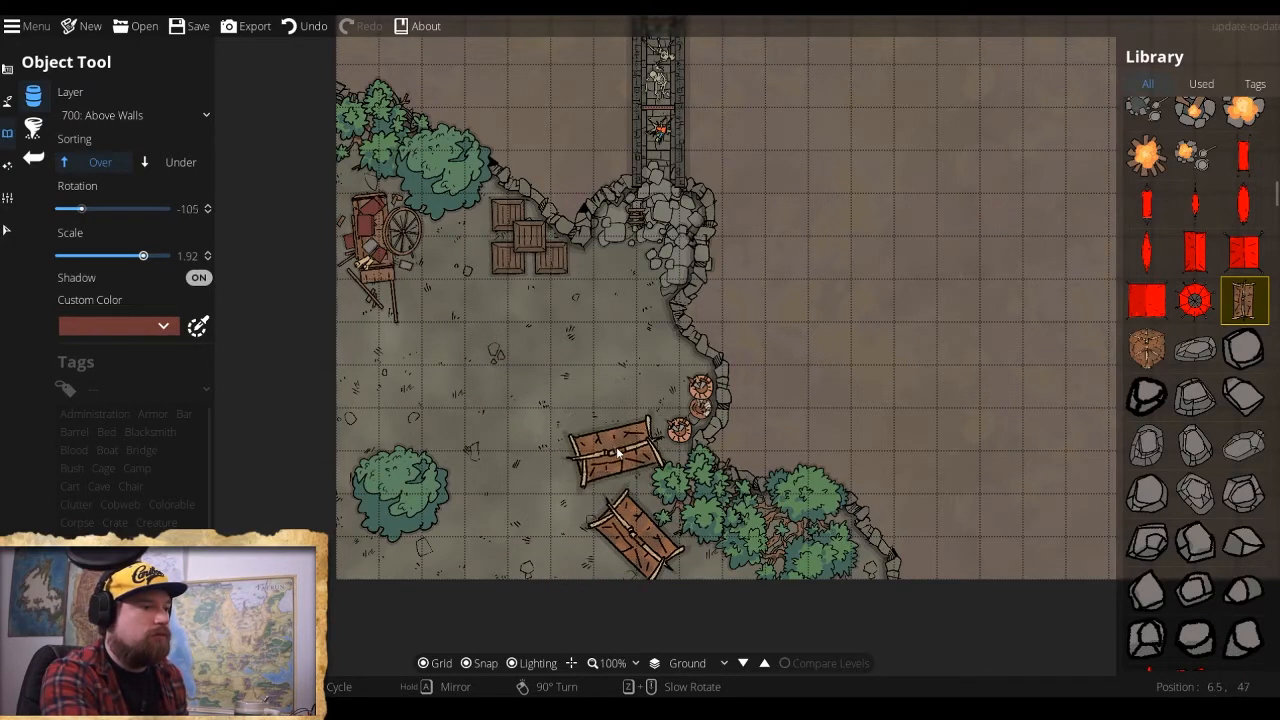
left_click(616, 444)
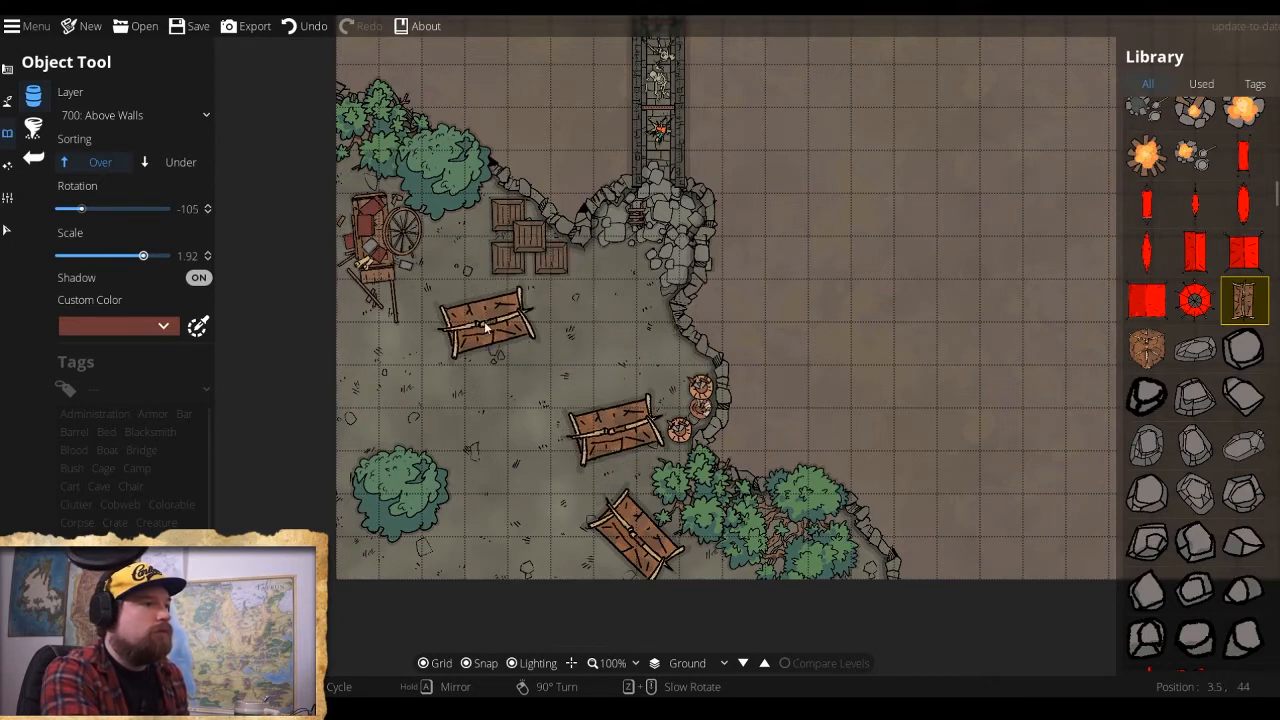
left_click(1146, 362)
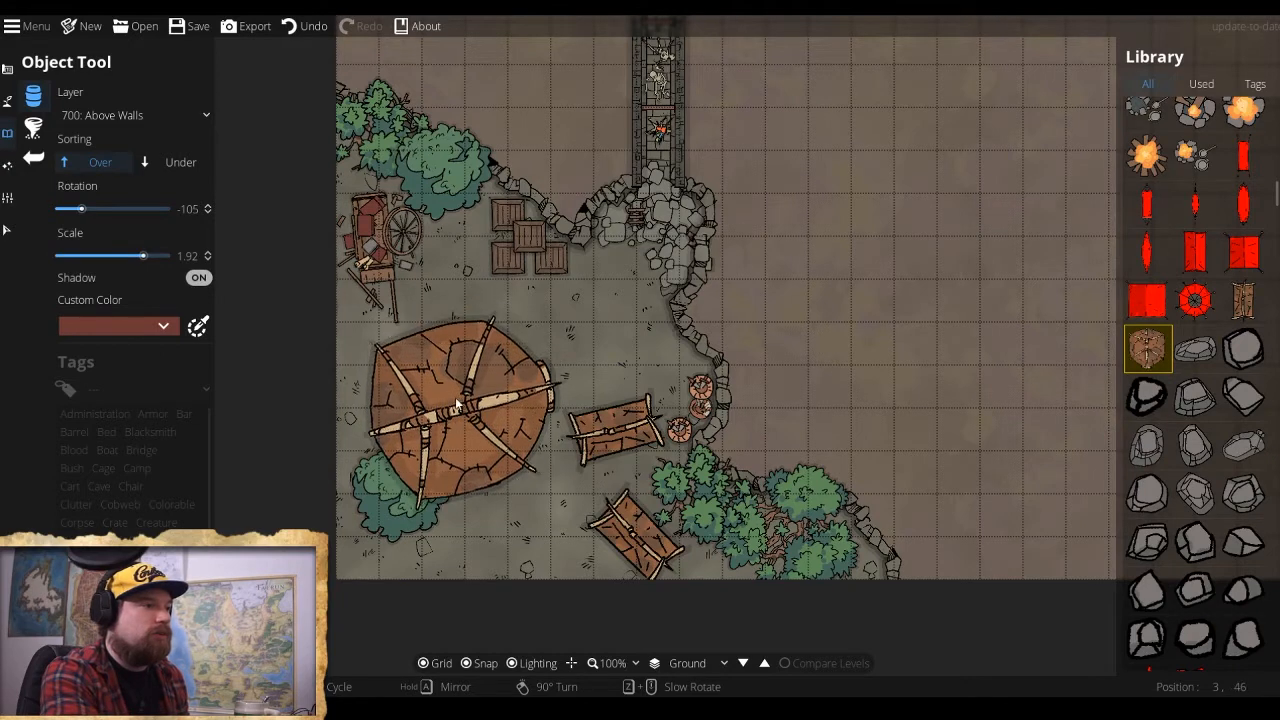
left_click(455, 390)
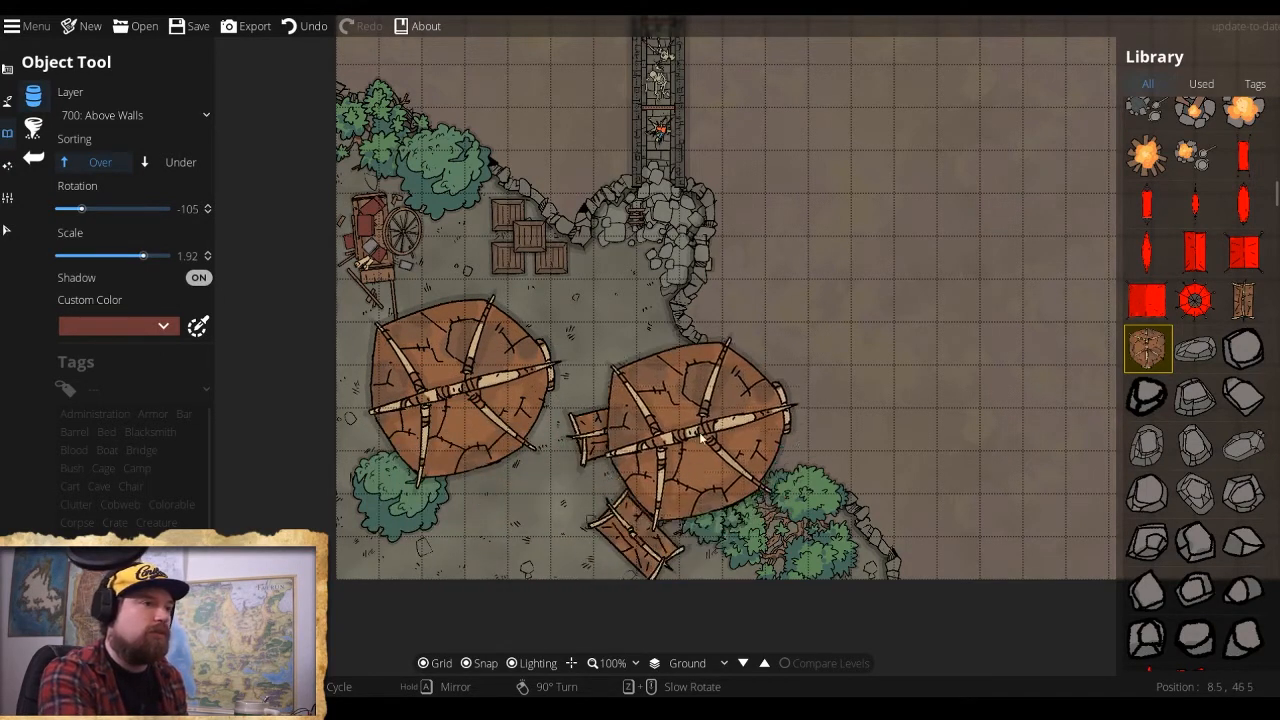
Look over the map from the cave camp north to the dungeon rooms and back to the camp.
left_click_drag(735, 380, 808, 227)
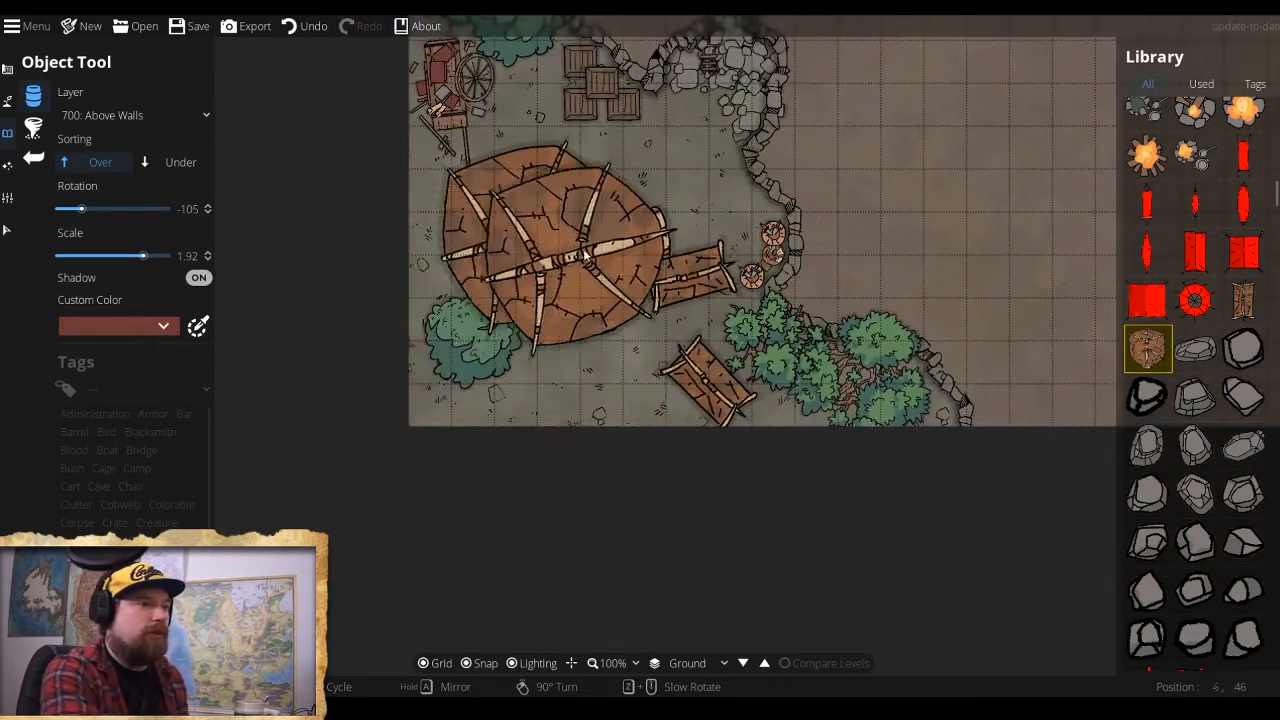
left_click_drag(772, 295, 560, 406)
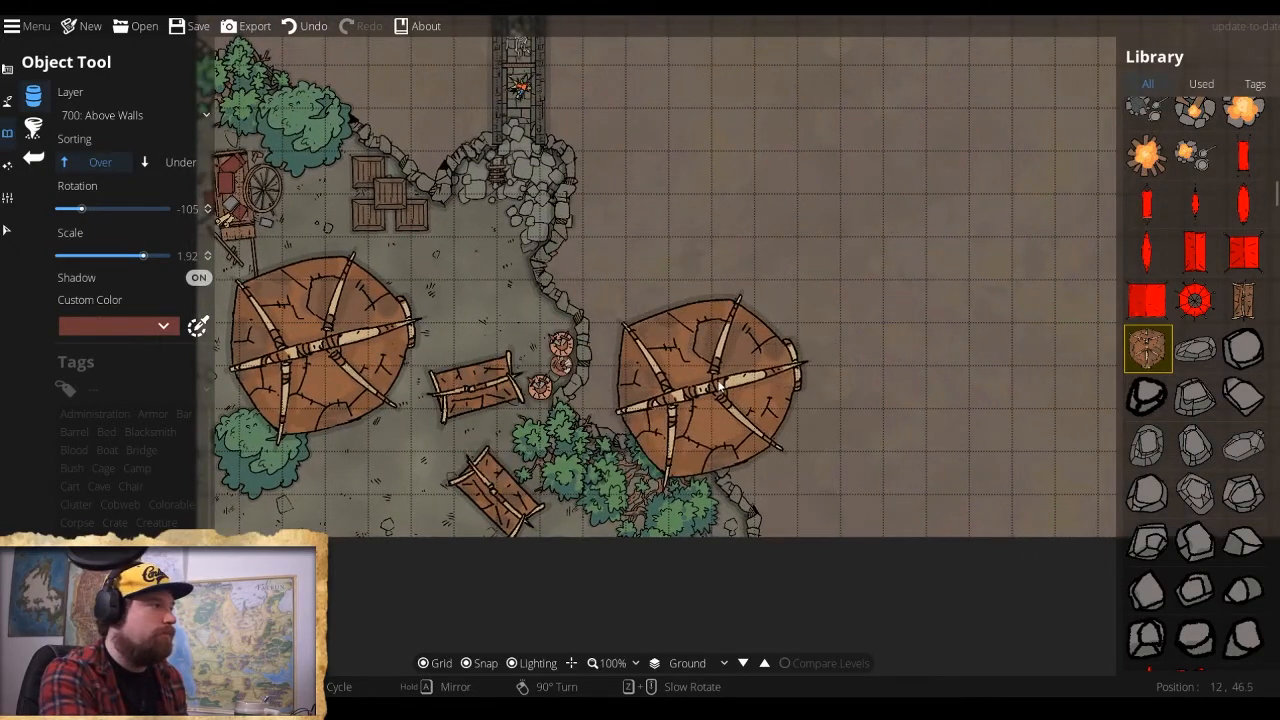
scroll(775, 290, "down", 1)
left_click_drag(795, 240, 872, 591)
scroll(806, 368, "up", 1)
left_click_drag(811, 408, 856, 520)
left_click_drag(927, 345, 903, 530)
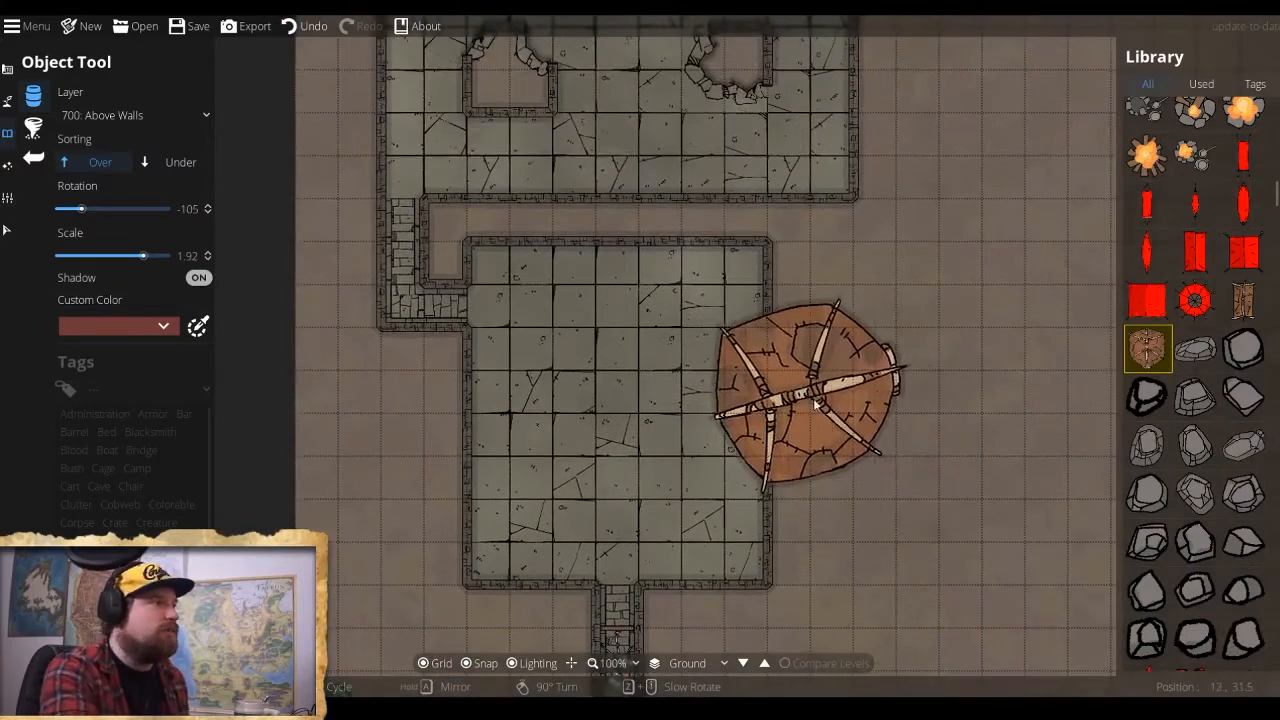
left_click_drag(898, 464, 943, 215)
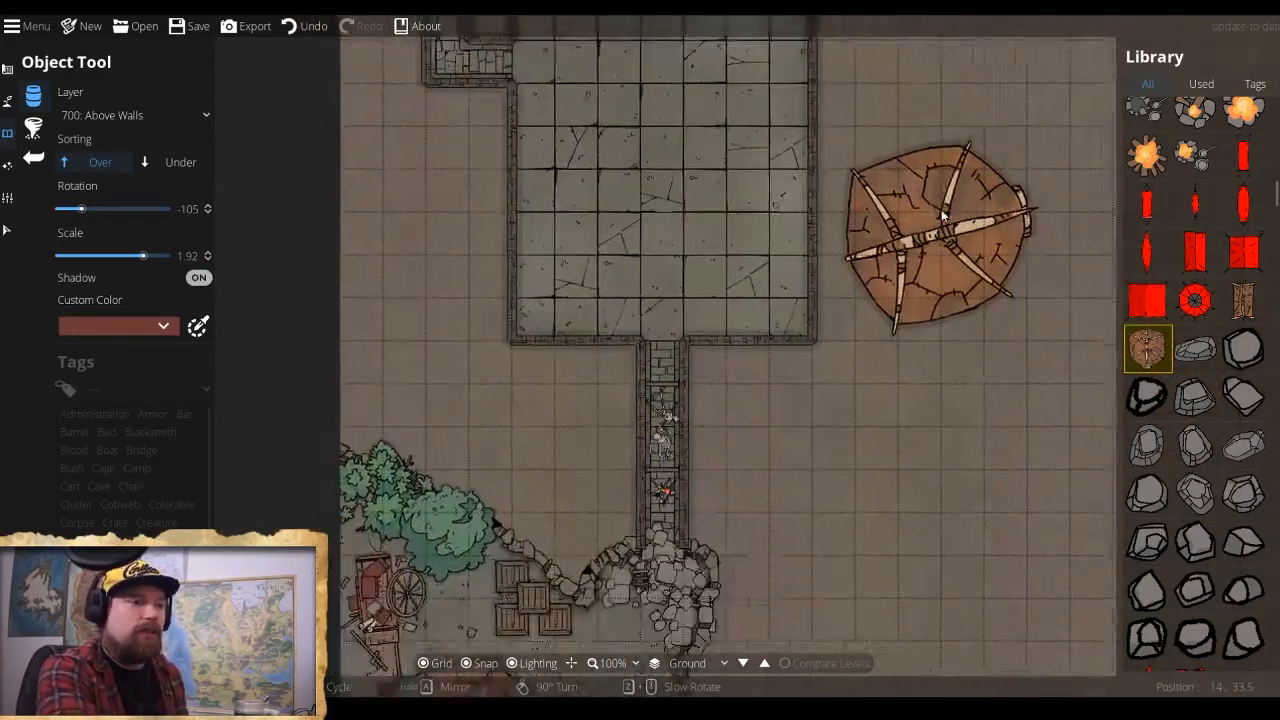
mouse_move(913, 365)
left_mouse_down()
mouse_move(941, 134)
mouse_move(970, 125)
mouse_move(979, 75)
left_mouse_up()
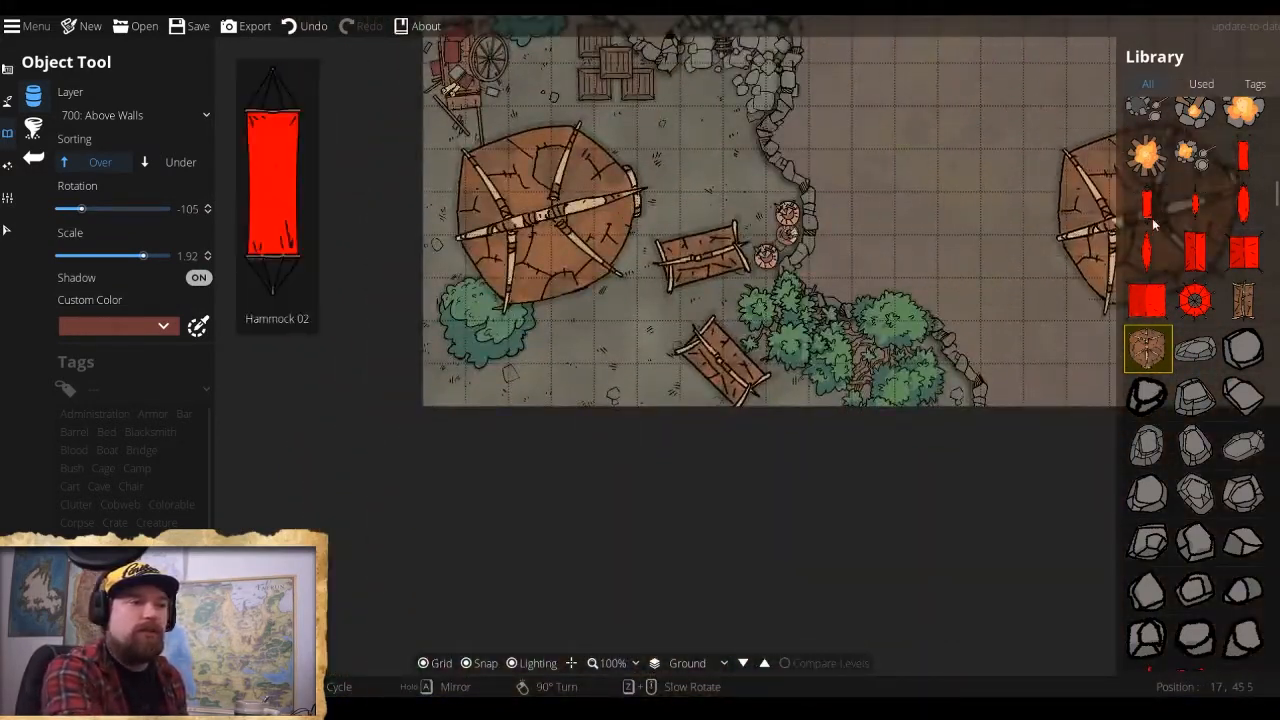
Place a small campfire in the cave camp south of the large round tent with snapping off, rotation -90 and scale 0.55.
left_click(1147, 155)
left_click(549, 362)
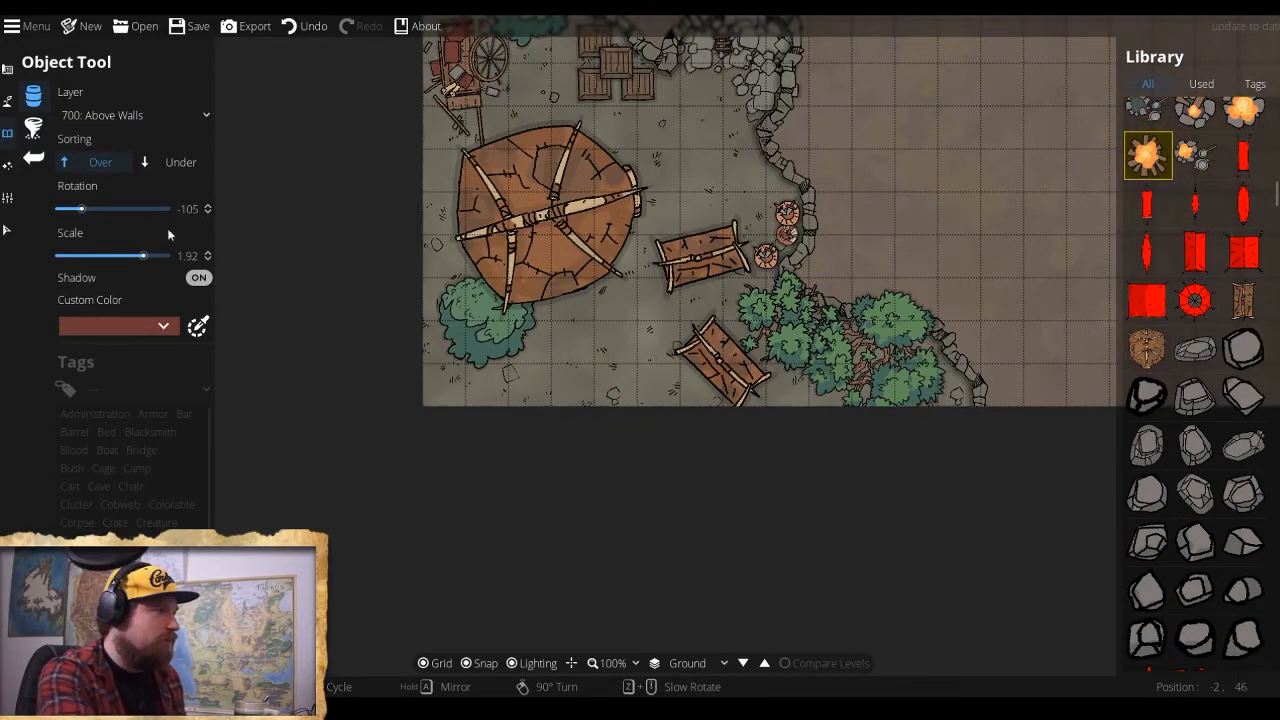
left_click_drag(121, 257, 109, 257)
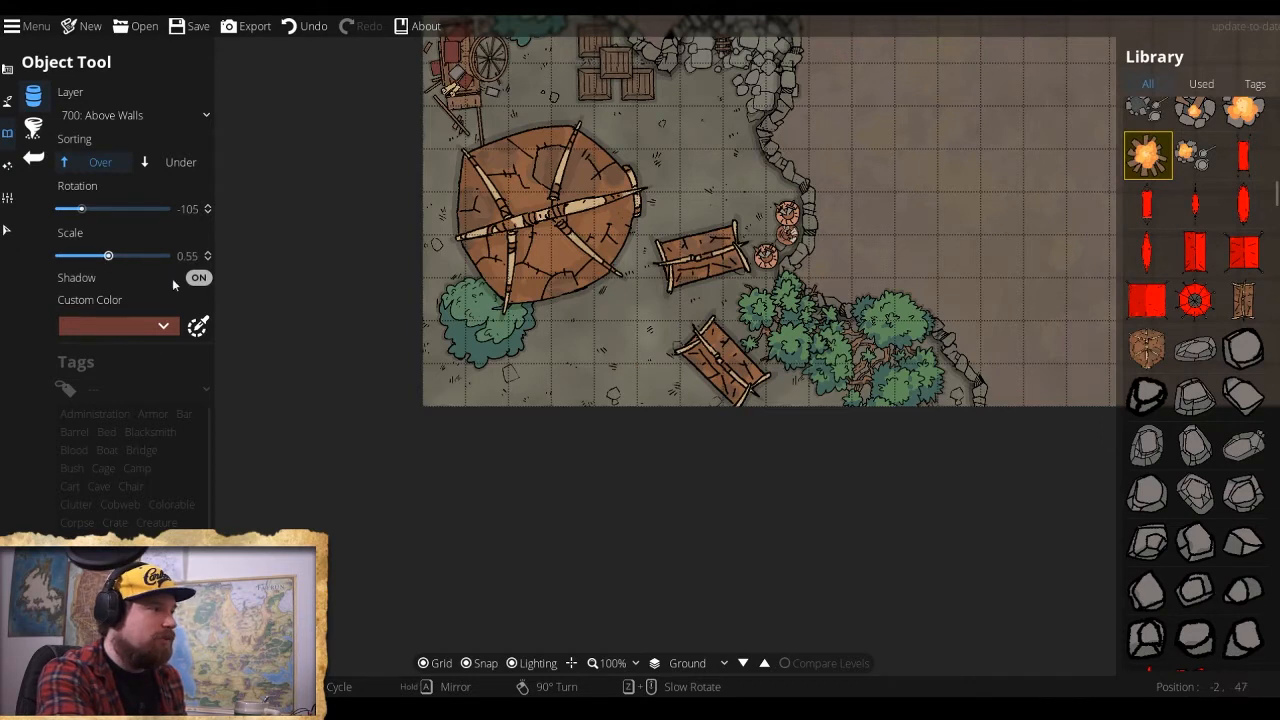
left_click(615, 362)
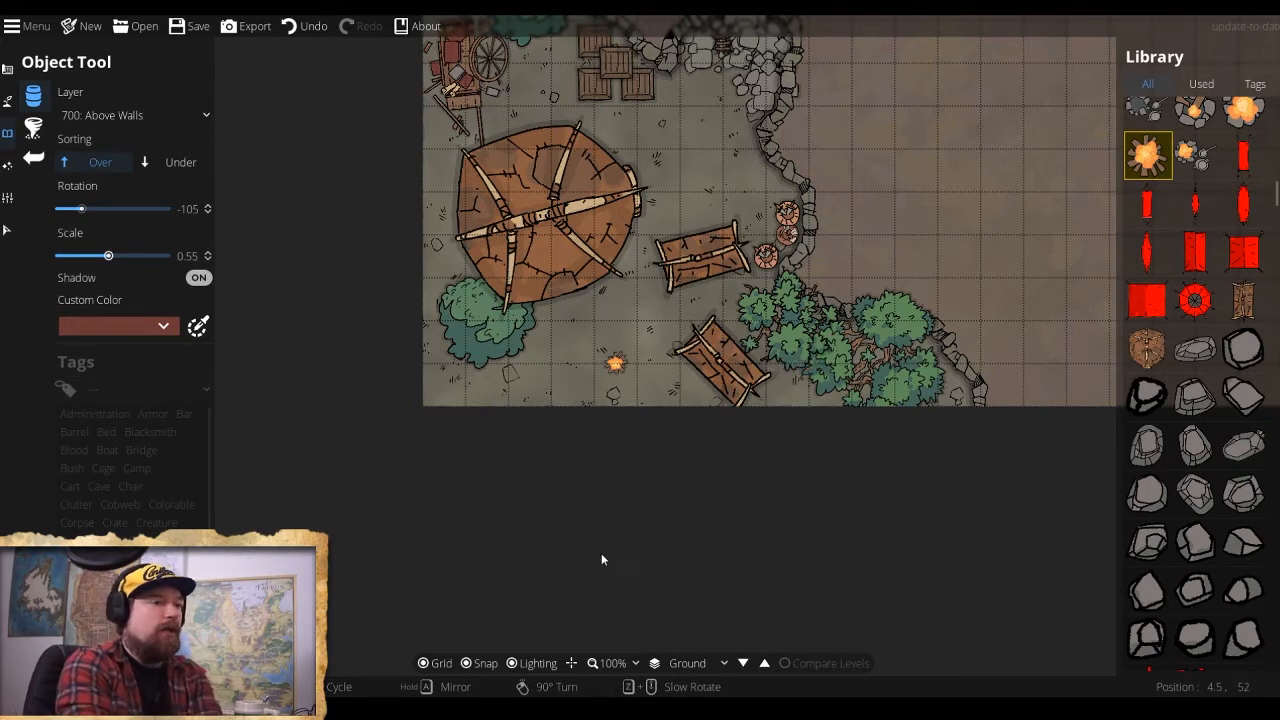
key("ctrl+z")
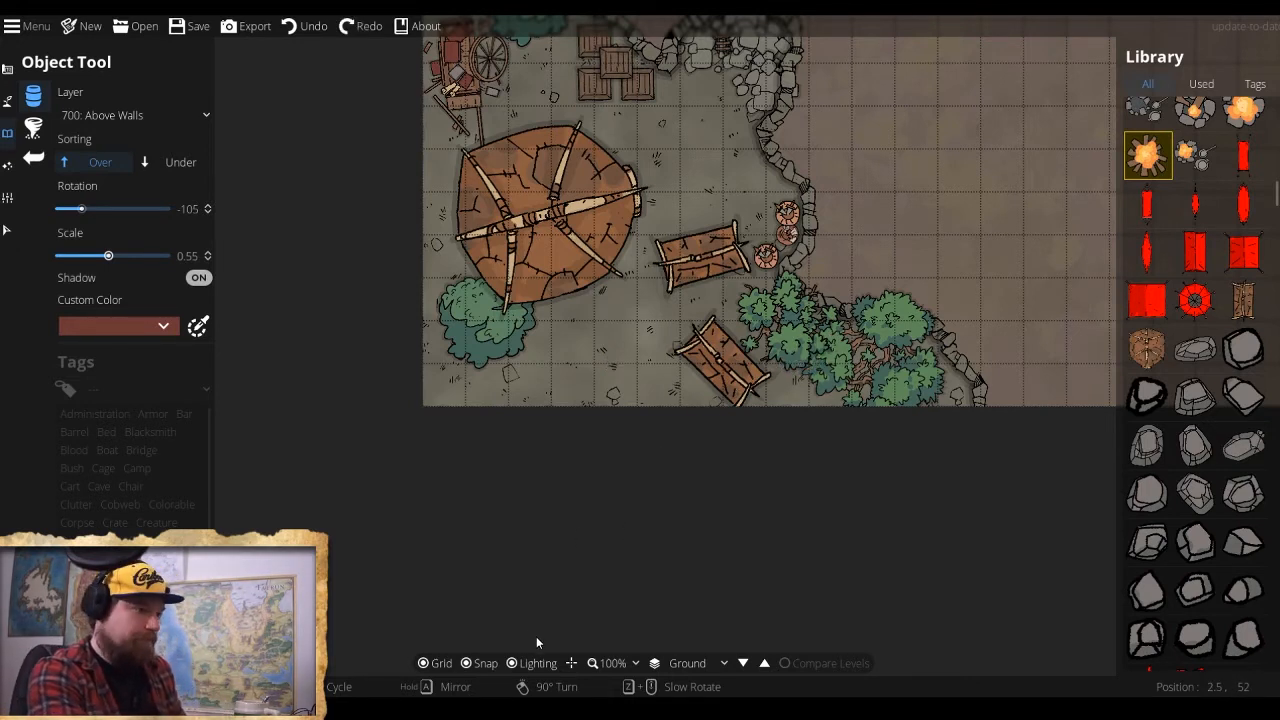
left_click(466, 663)
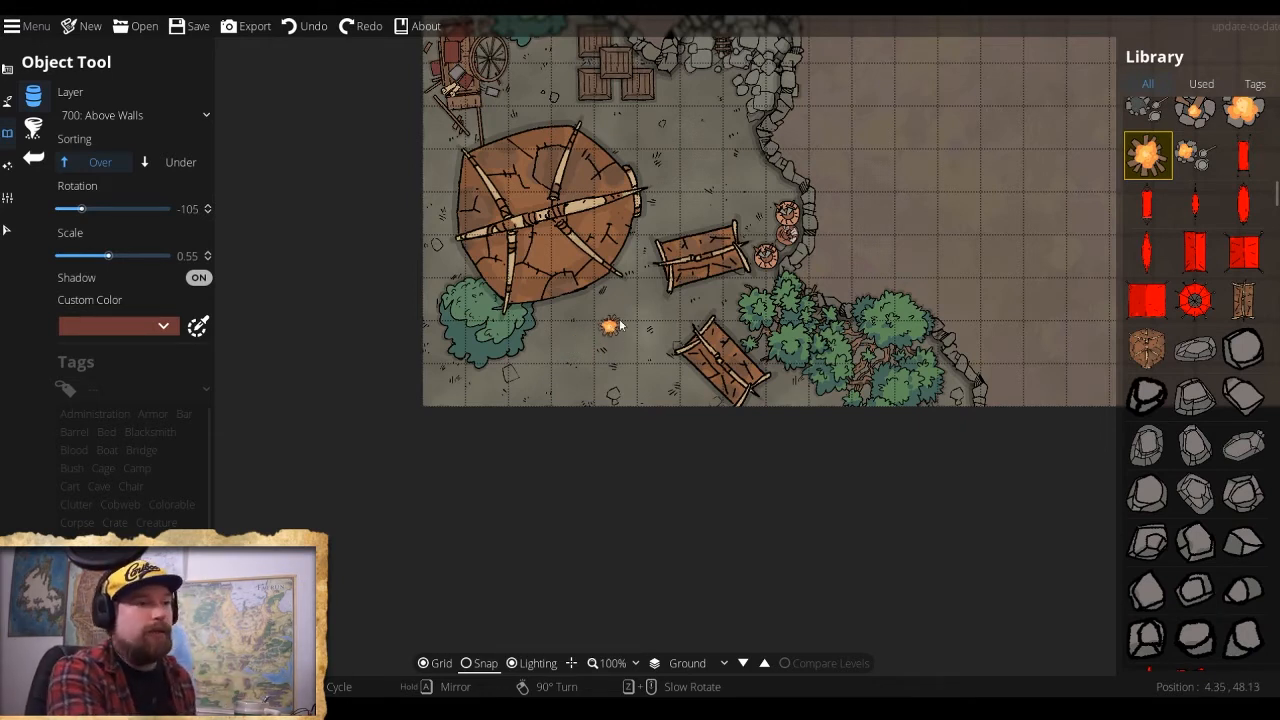
scroll(608, 348, "up", 1)
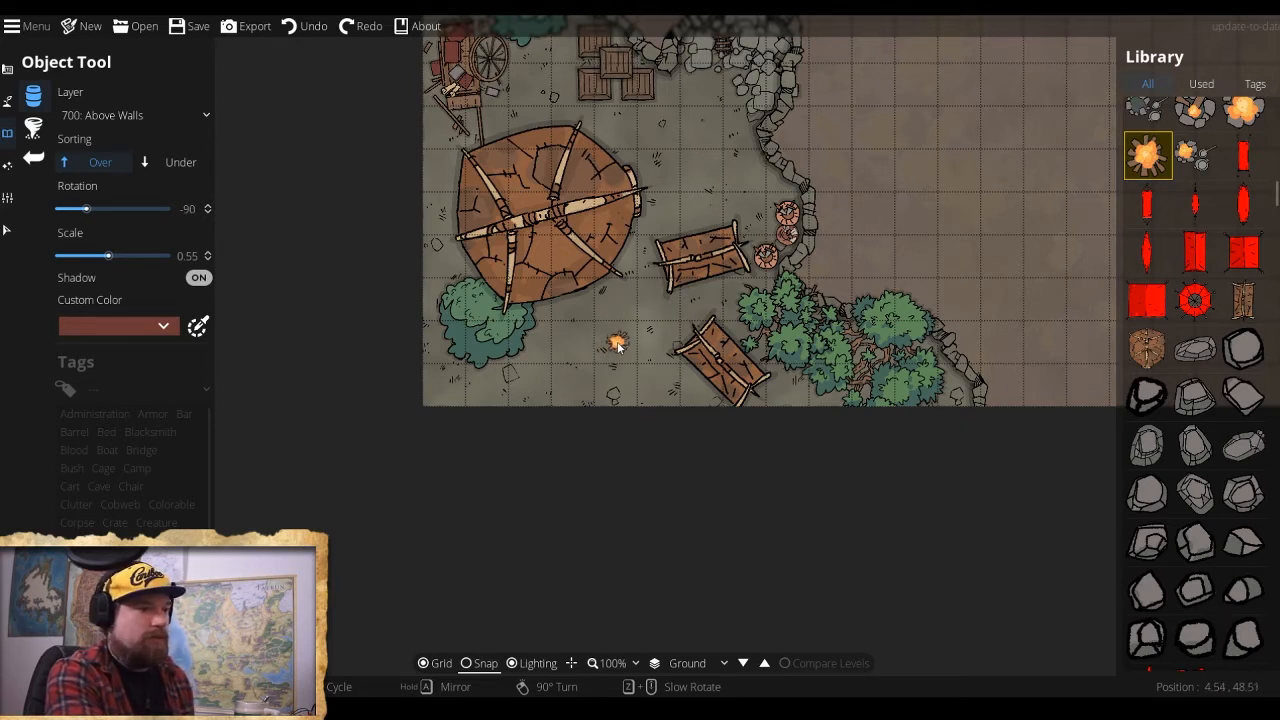
left_click(611, 348)
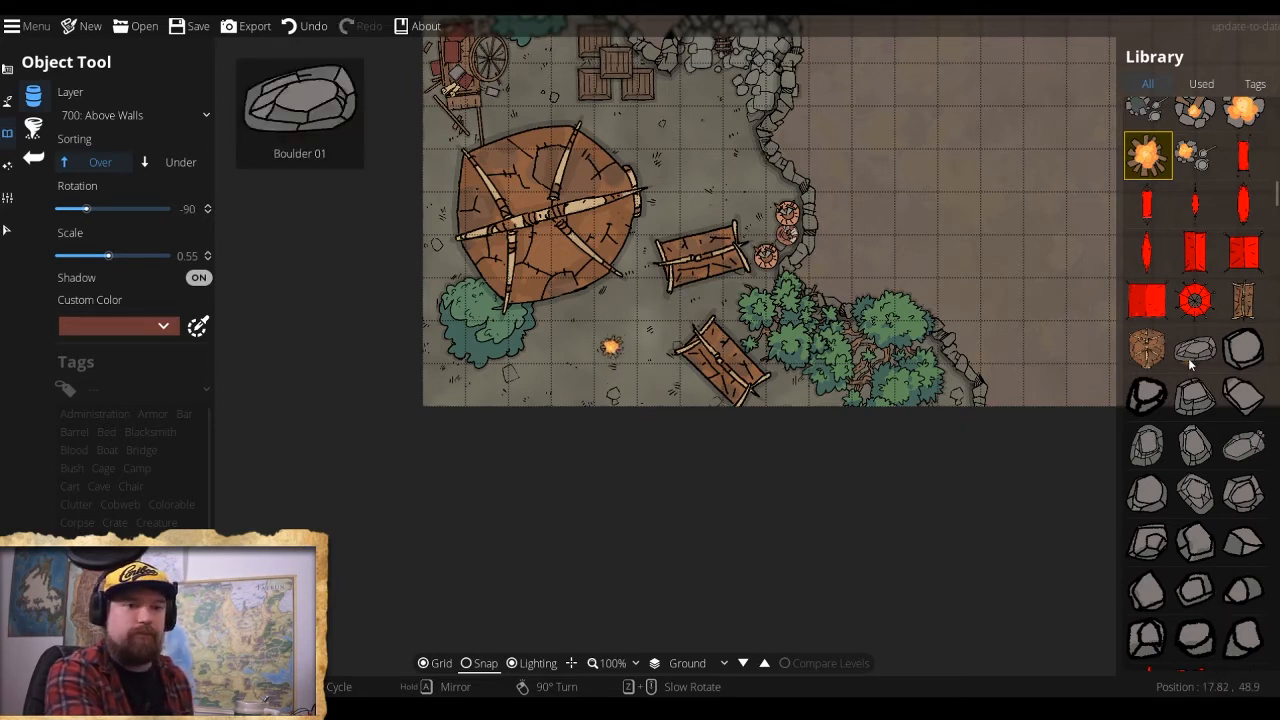
Place three small angular boulders around the campfire, with rotation -90 and scale 0.9.
left_click(1246, 398)
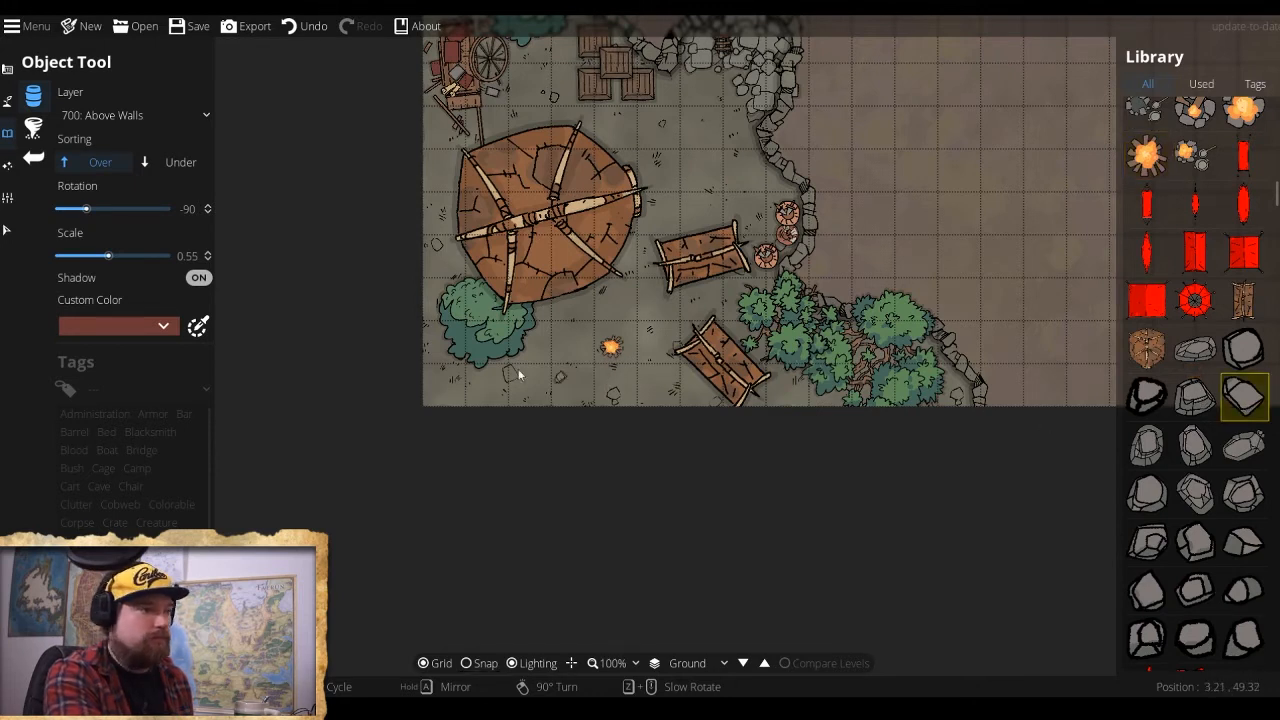
left_click_drag(107, 256, 122, 256)
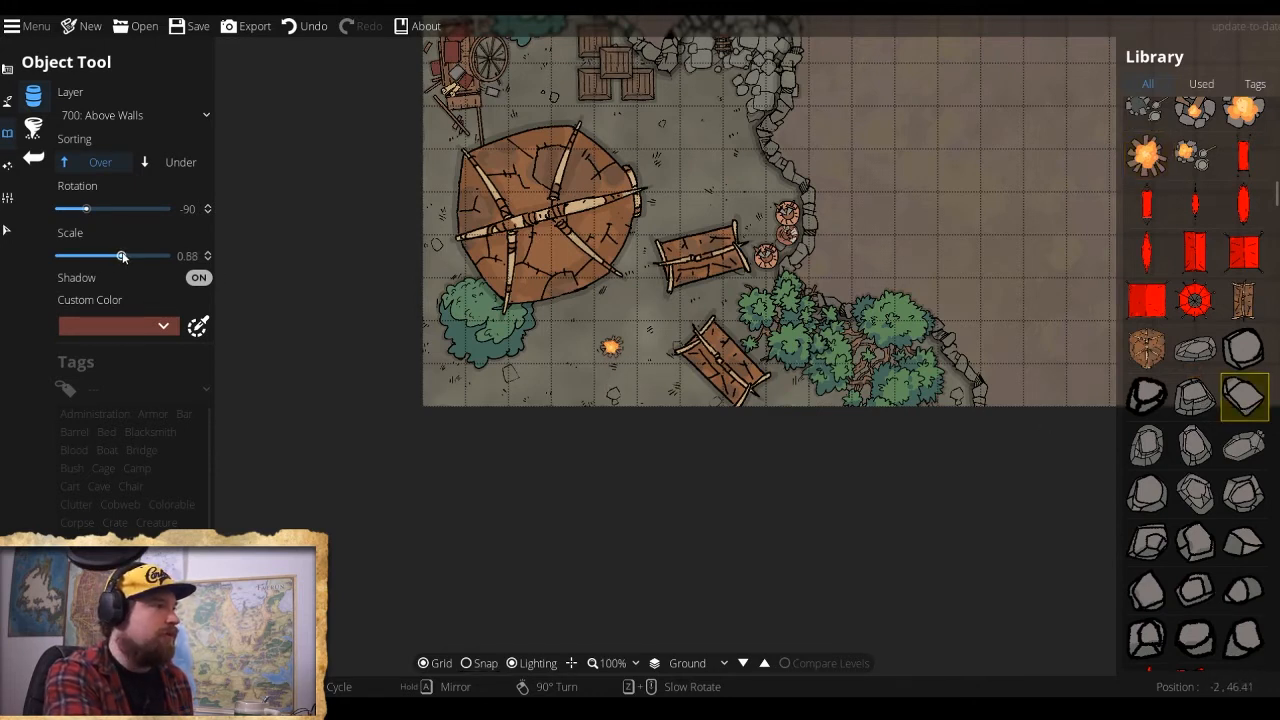
left_click(573, 370)
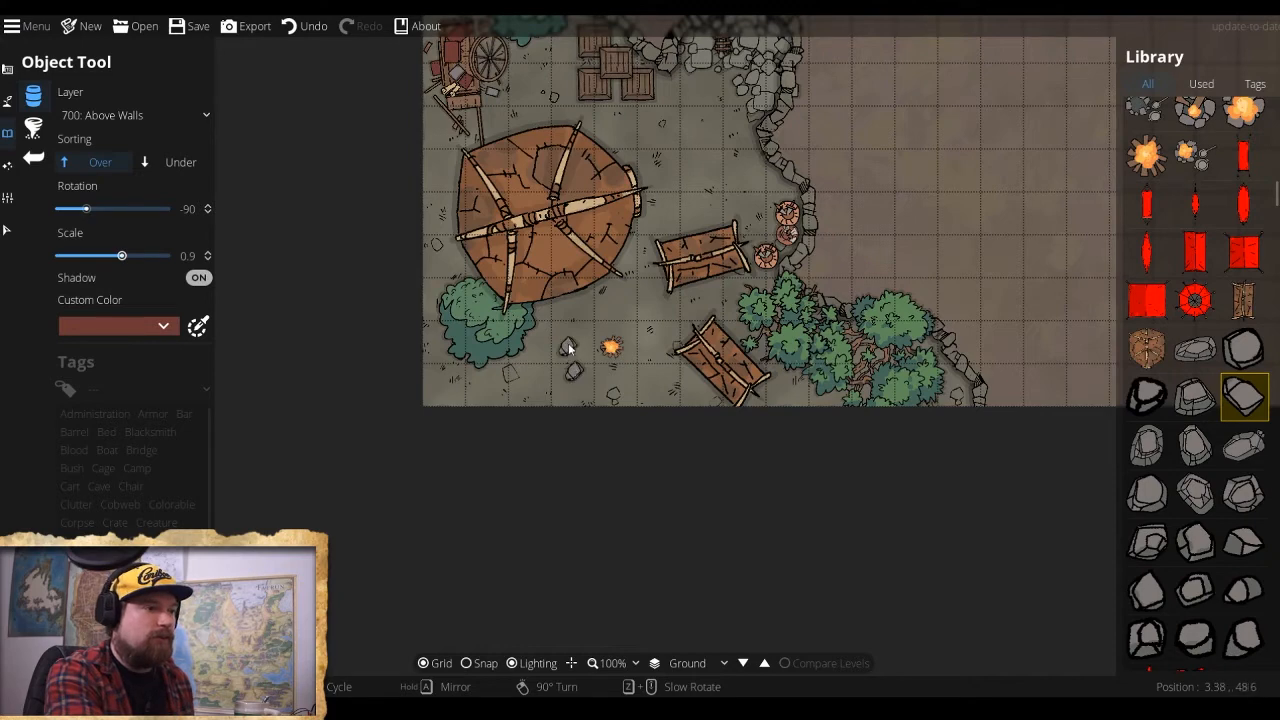
left_click(637, 373)
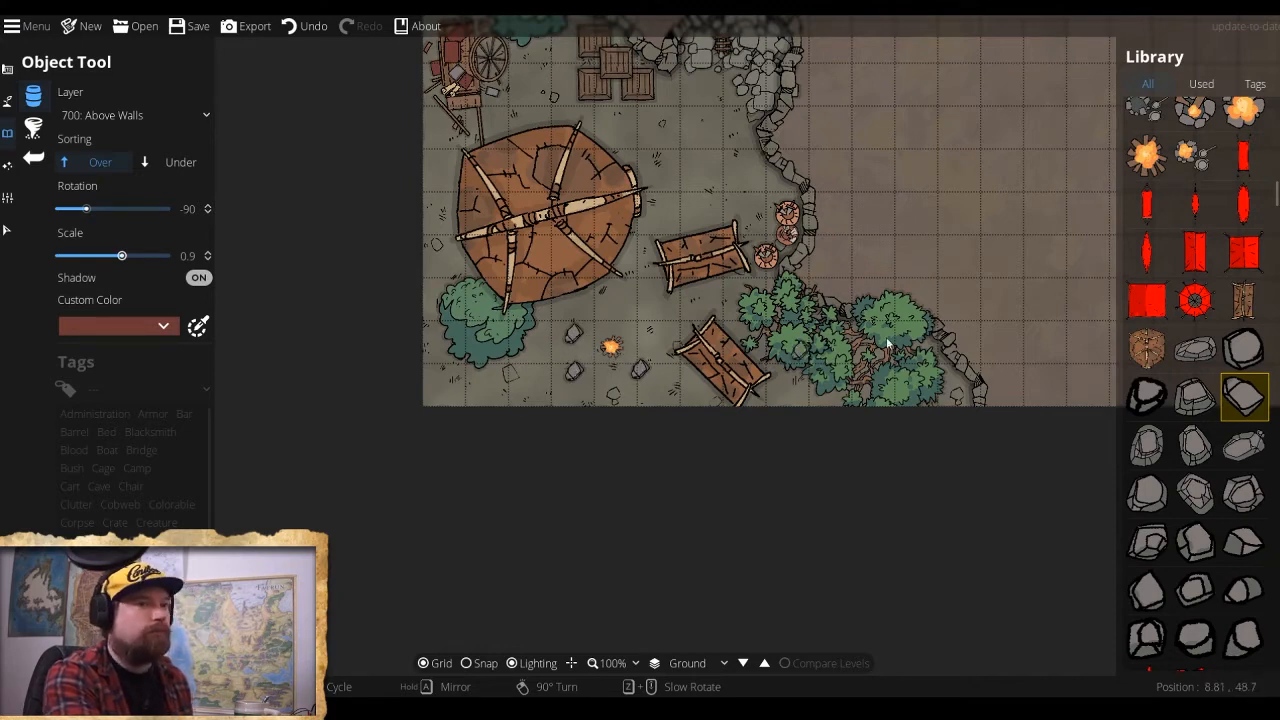
Place a larger campfire over the small one between the boulders, with rotation -90 and scale 0.9.
mouse_move(1240, 293)
key("Up")
key("Right")
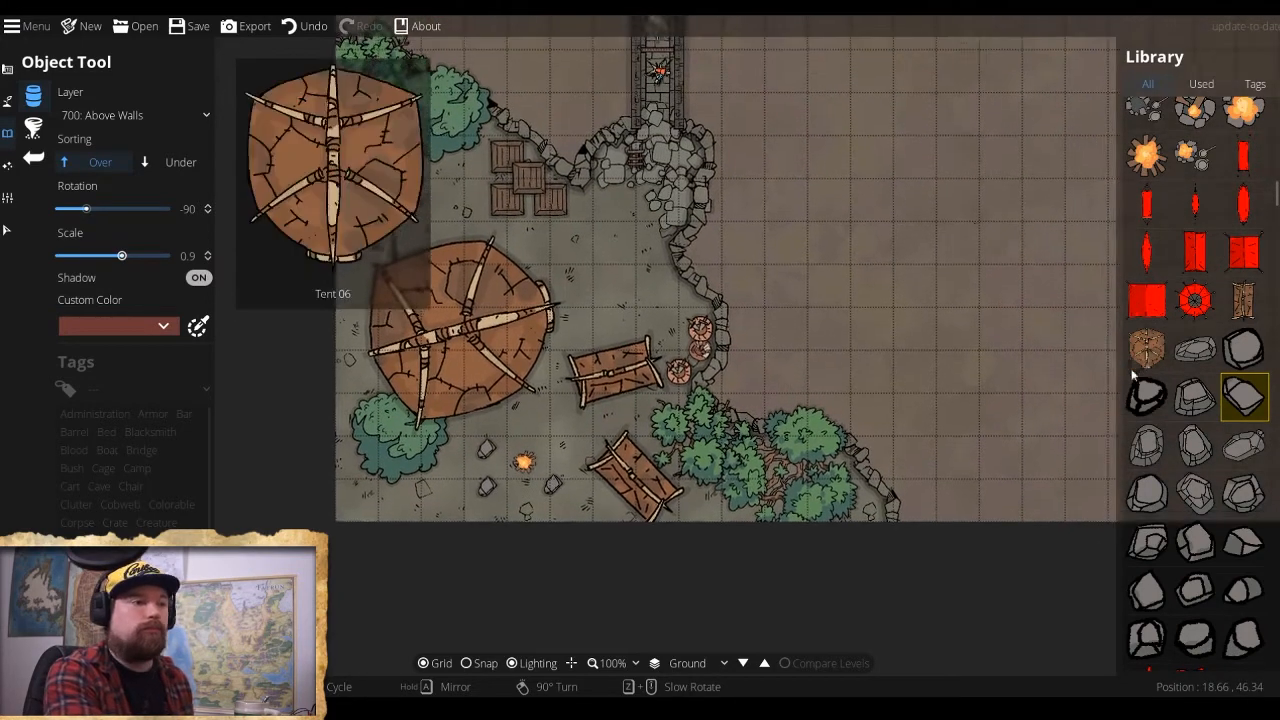
key("Up")
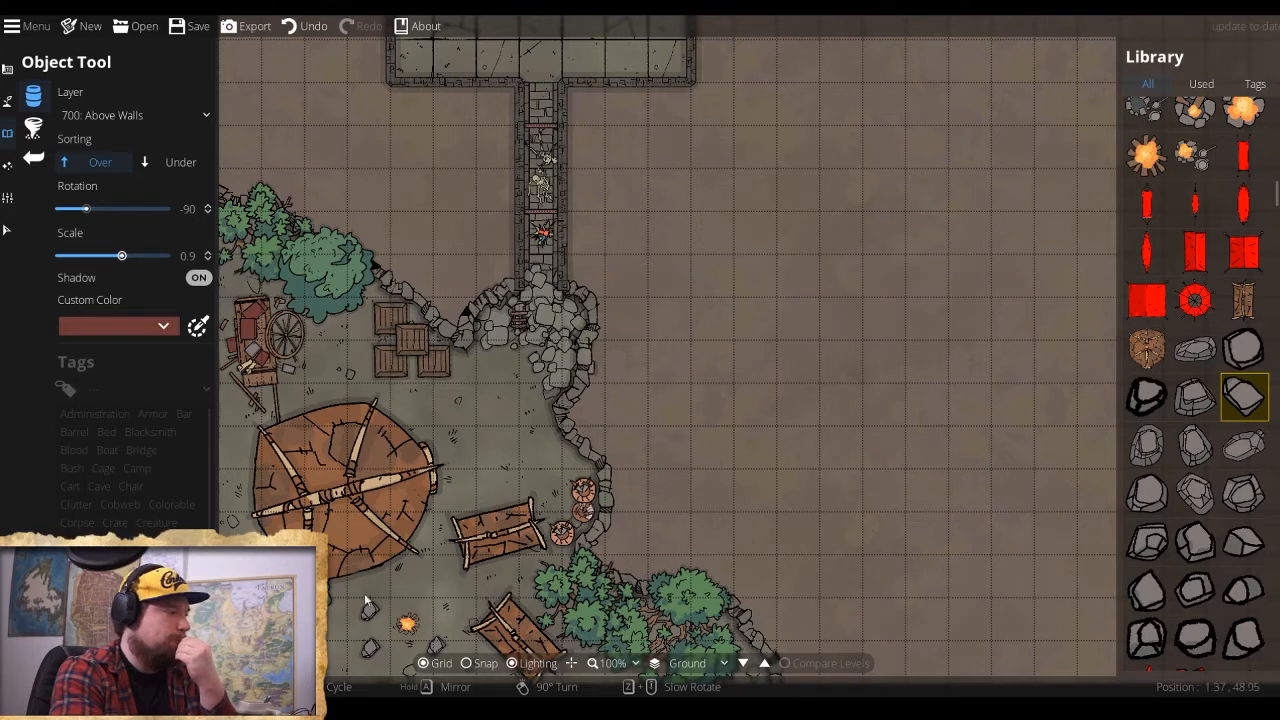
left_click(1150, 157)
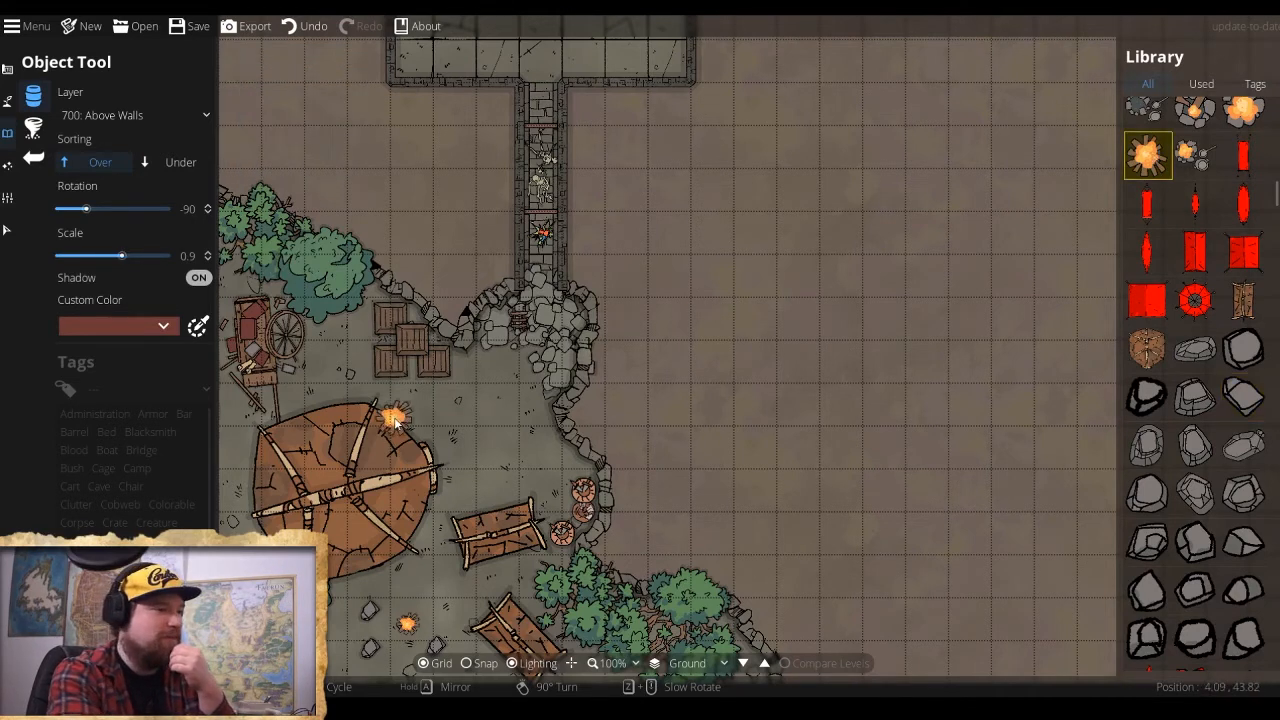
left_click(410, 622)
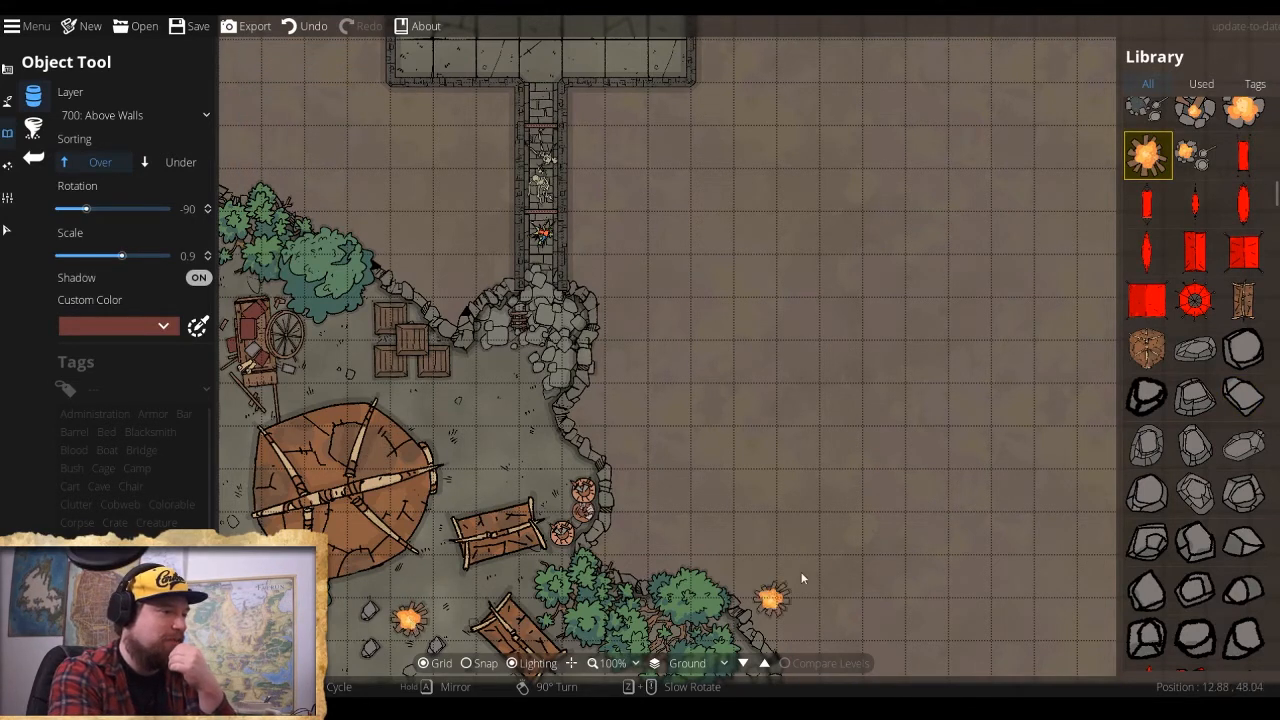
Look over the map from the cave camp north to the square dungeon room and back to the camp.
scroll(749, 490, "down", 1)
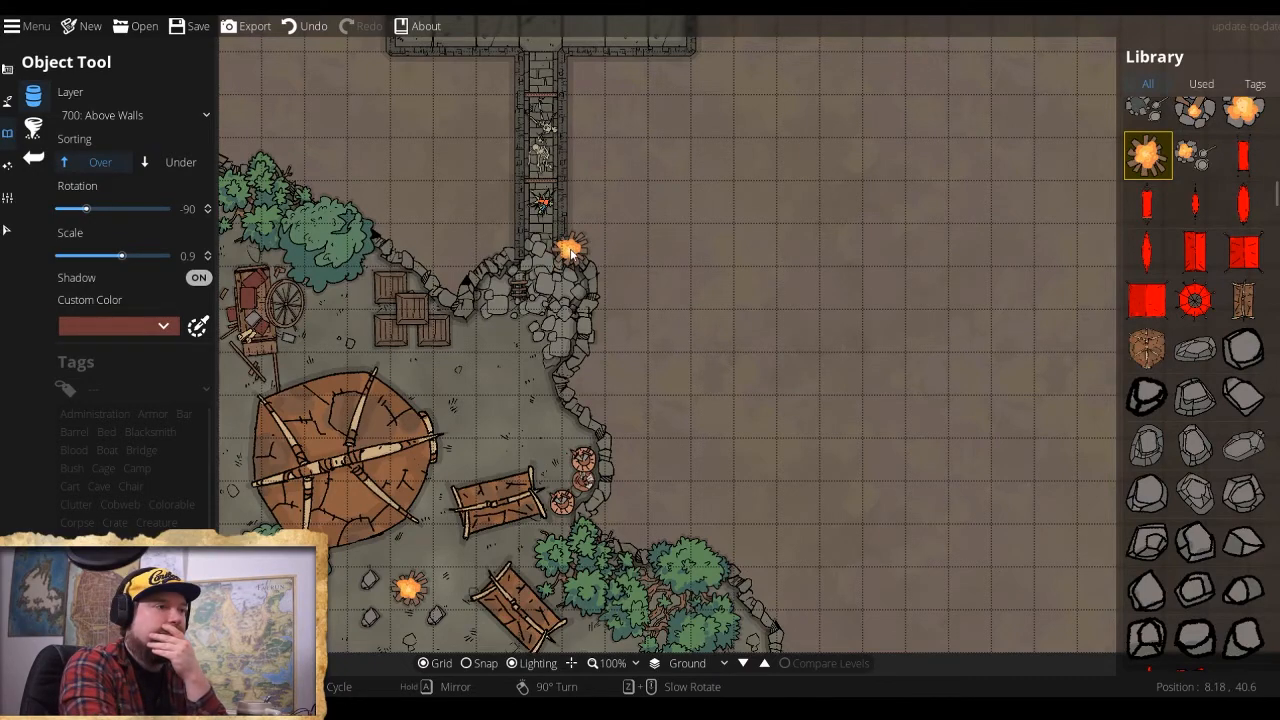
left_click_drag(571, 252, 522, 188)
left_click_drag(405, 364, 478, 252)
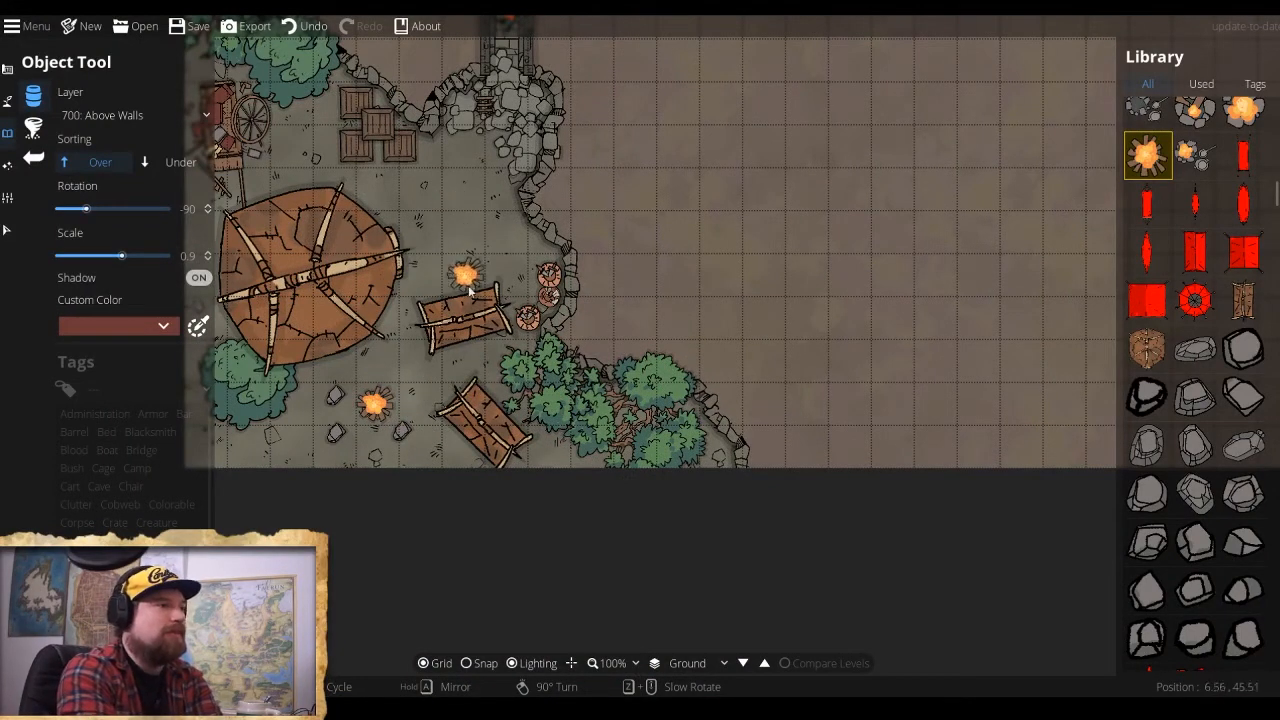
left_click_drag(613, 228, 525, 422)
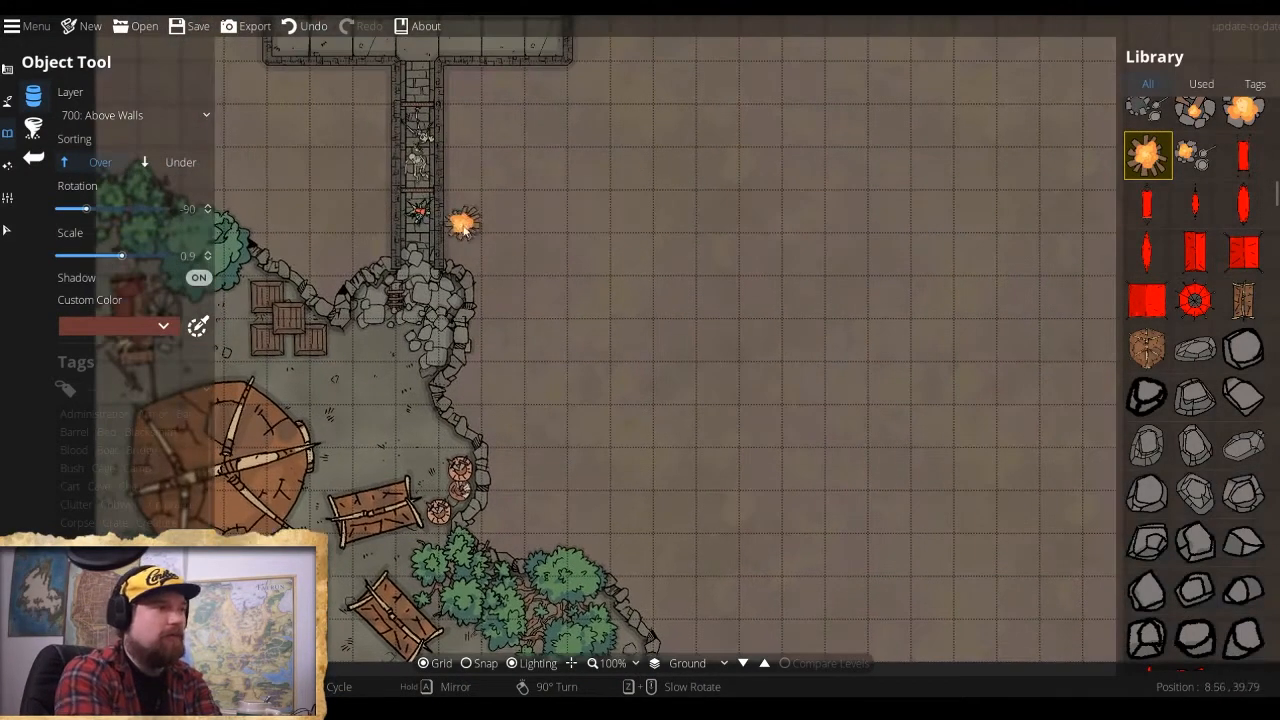
left_click_drag(710, 312, 766, 323)
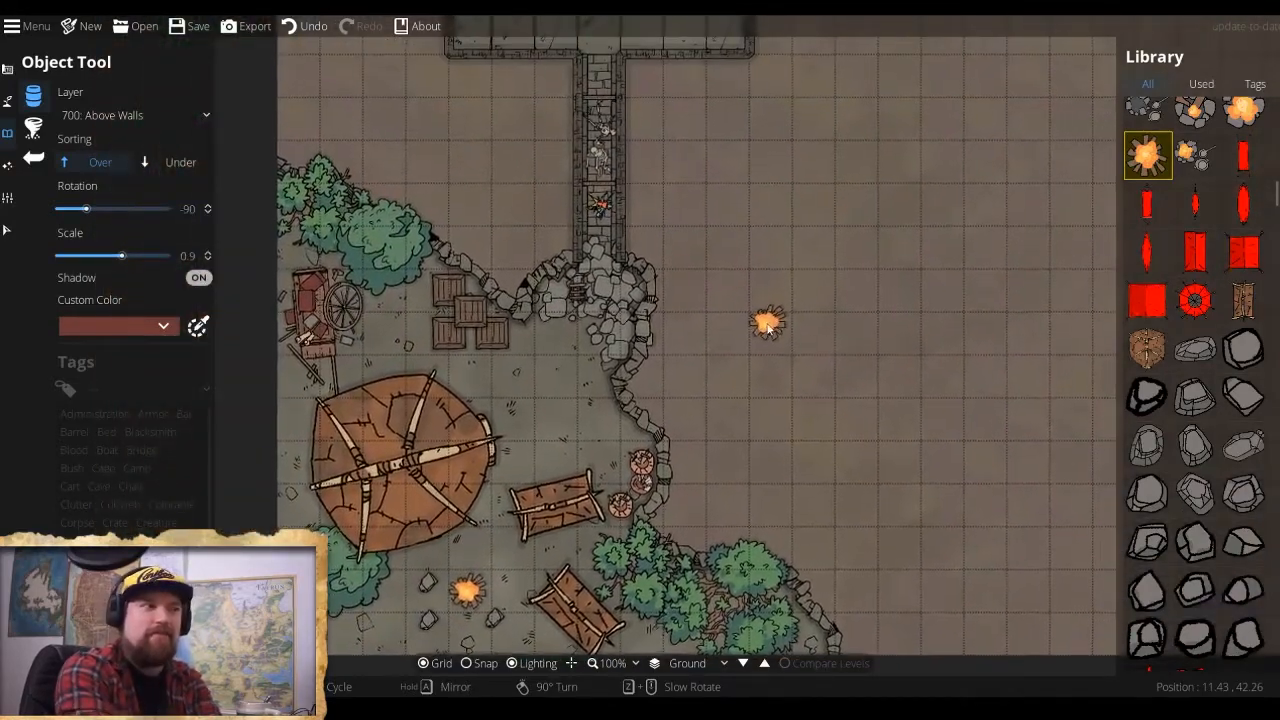
left_click_drag(726, 196, 556, 452)
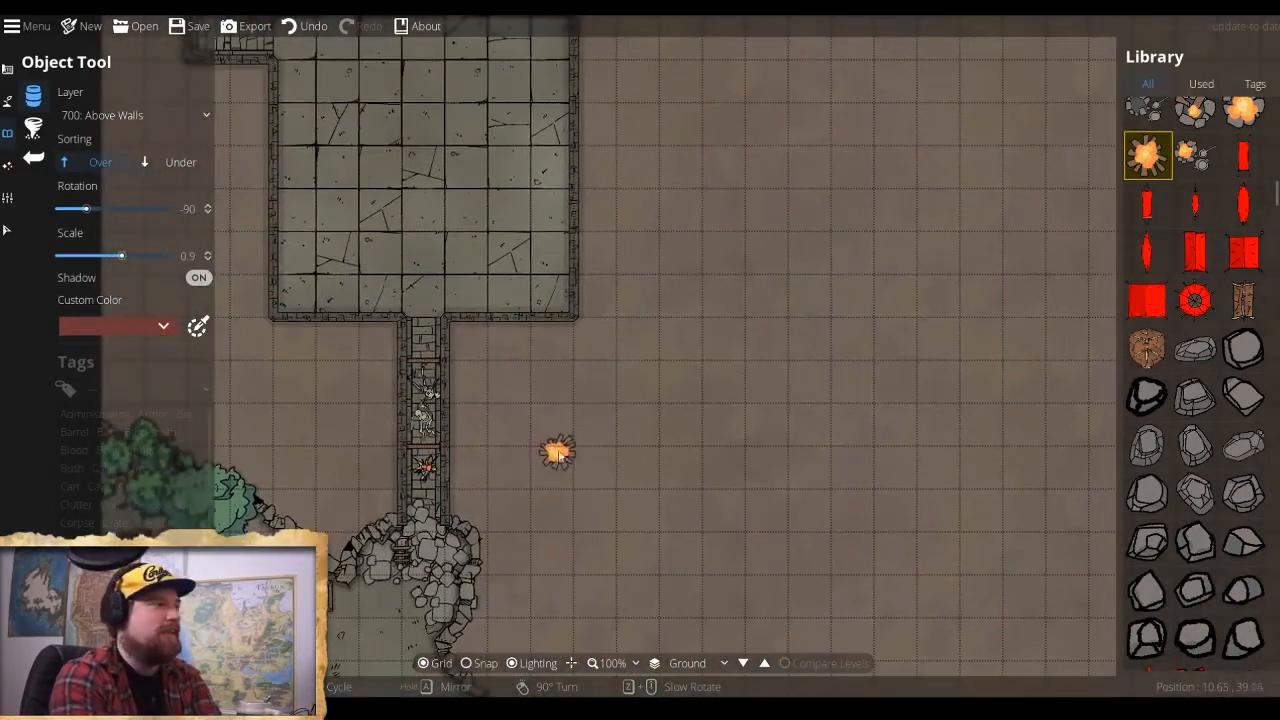
left_click_drag(627, 335, 650, 508)
left_click_drag(678, 376, 752, 515)
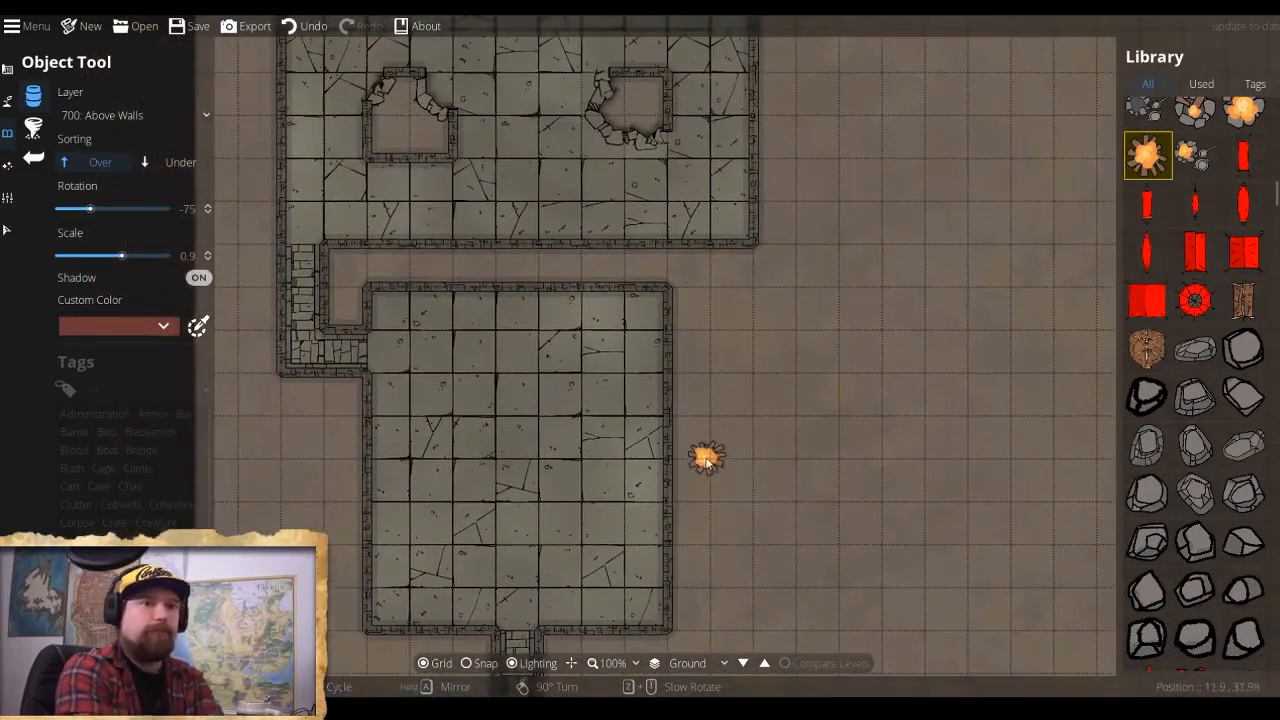
scroll(705, 460, "up", 1)
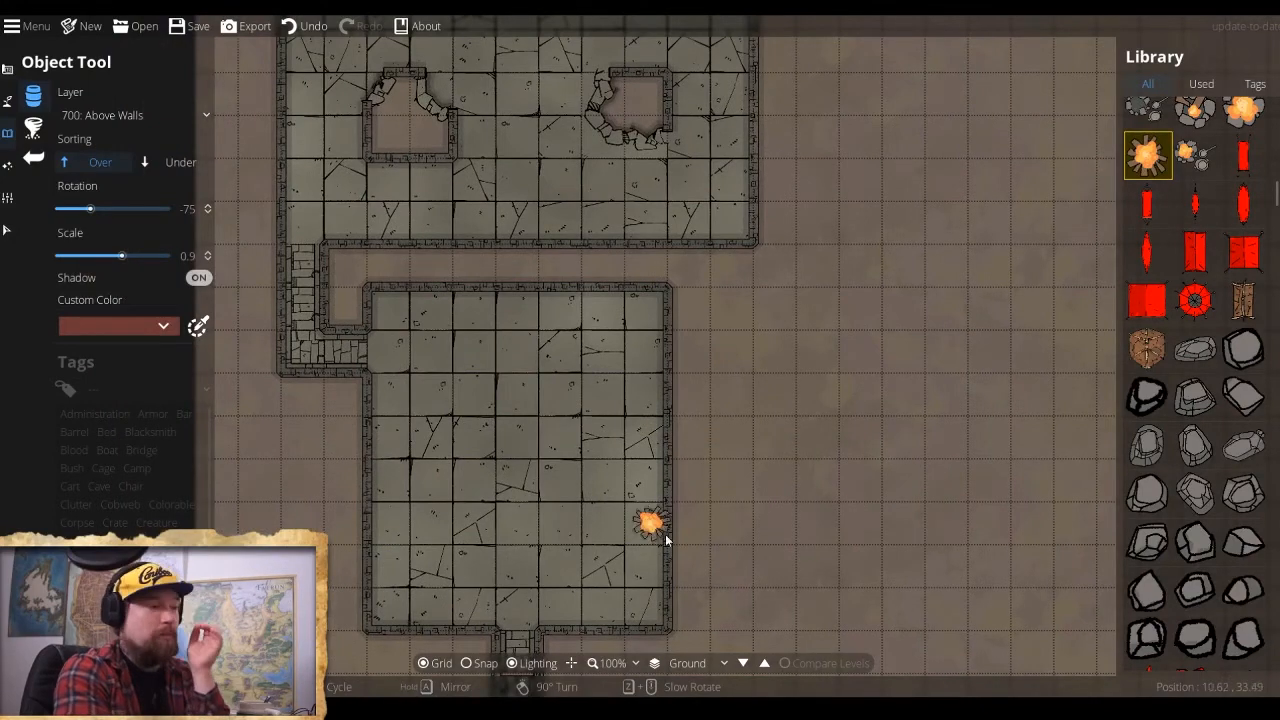
left_click_drag(672, 605, 832, 56)
left_click_drag(766, 469, 812, 315)
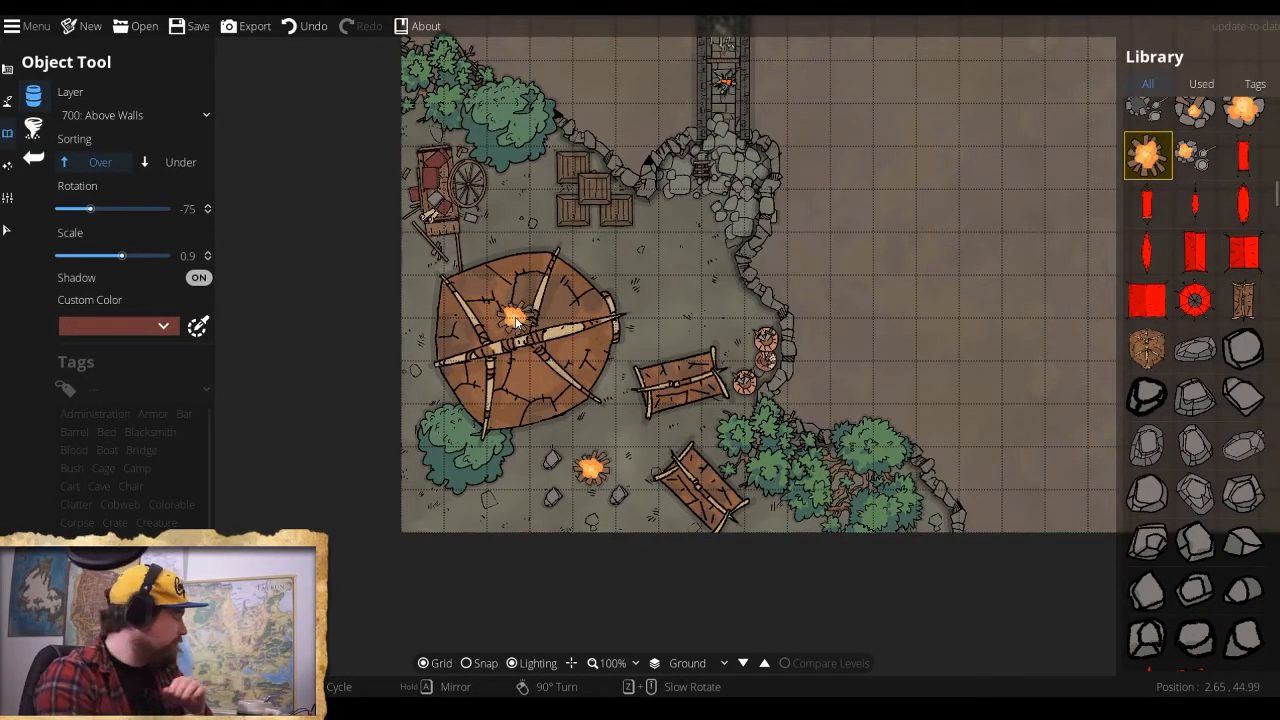
Review the map from the cave entrance north to the hall with four pillars and back south to the skeleton corridor.
left_click_drag(714, 229, 595, 463)
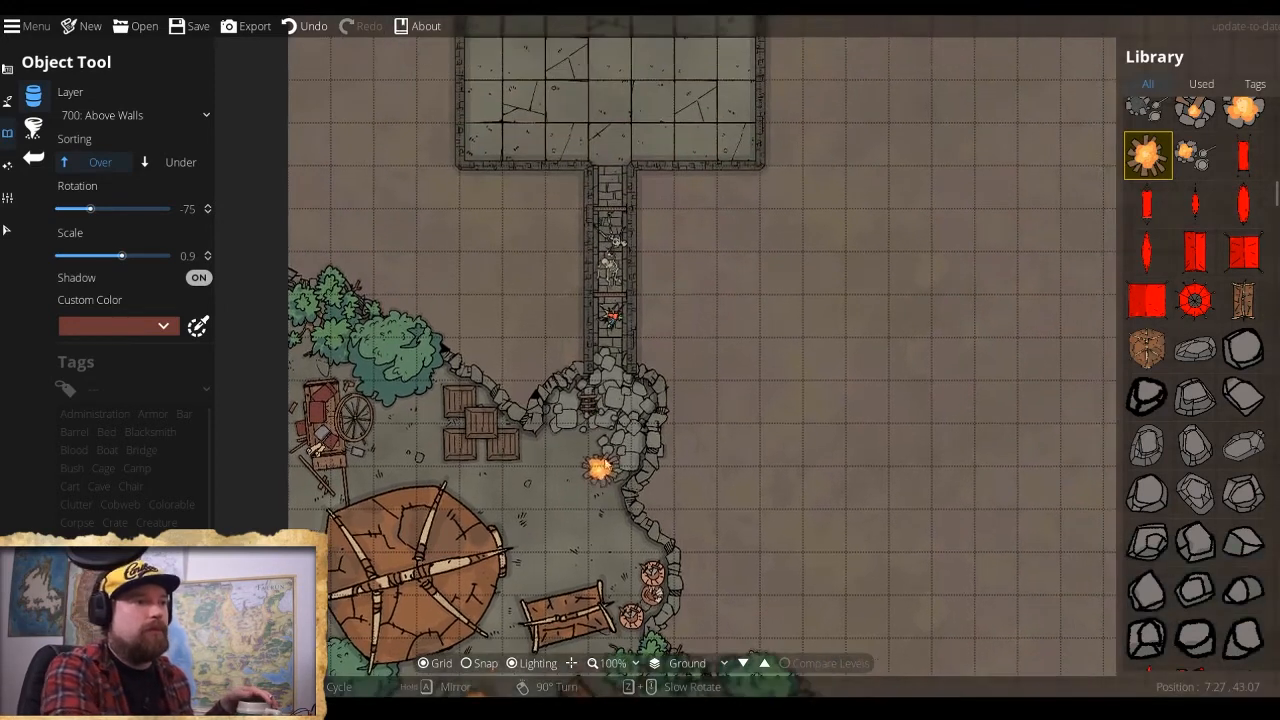
left_click_drag(686, 200, 620, 465)
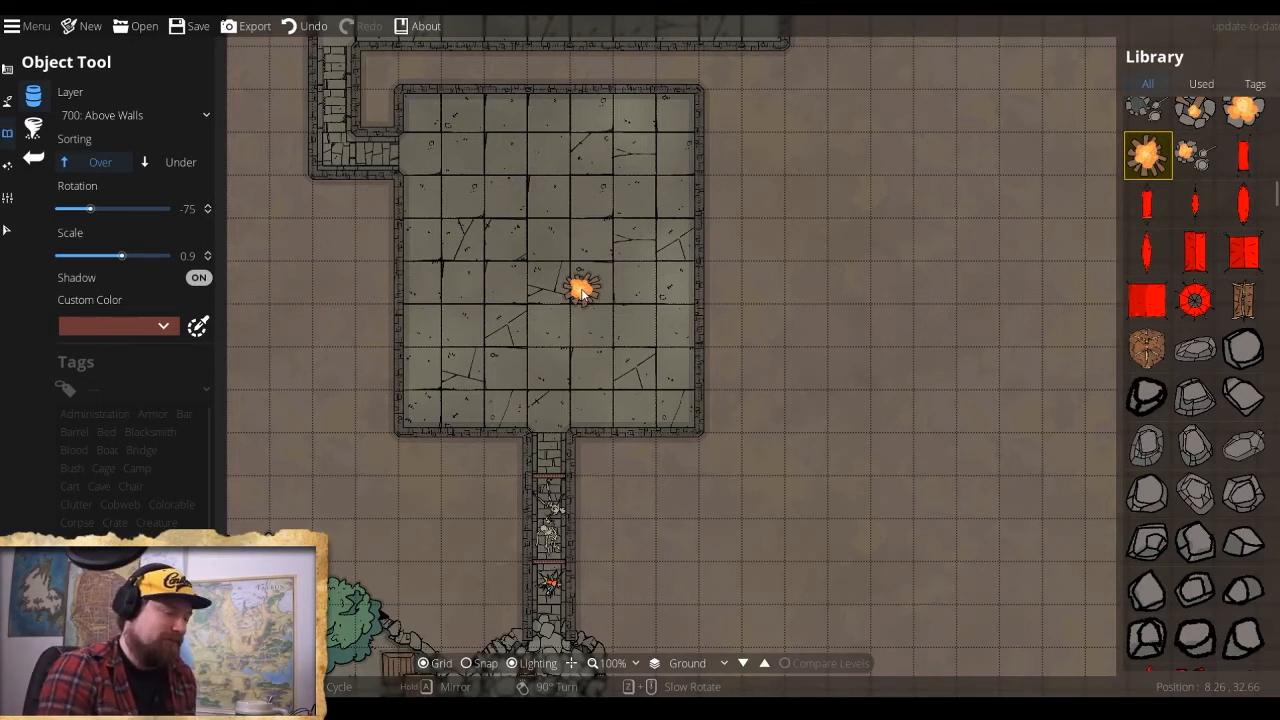
left_click_drag(674, 174, 612, 322)
left_click_drag(598, 270, 600, 634)
left_click_drag(598, 388, 588, 462)
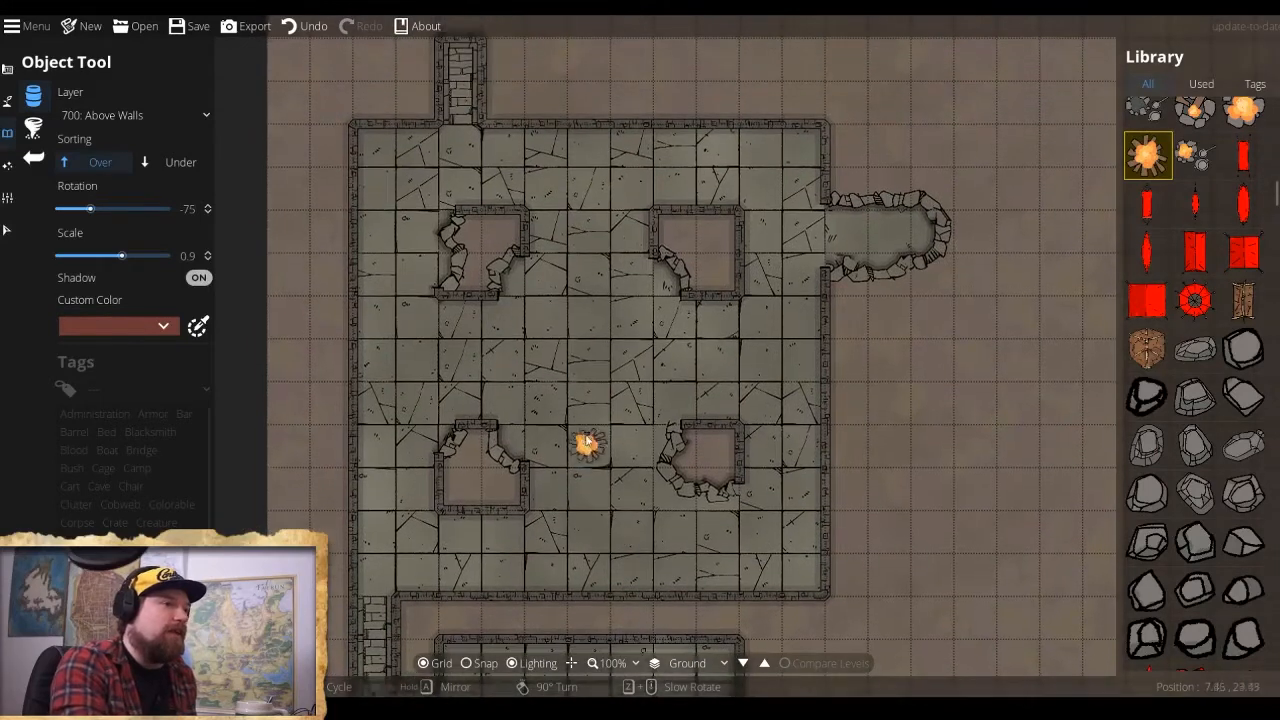
left_click_drag(566, 516, 547, 275)
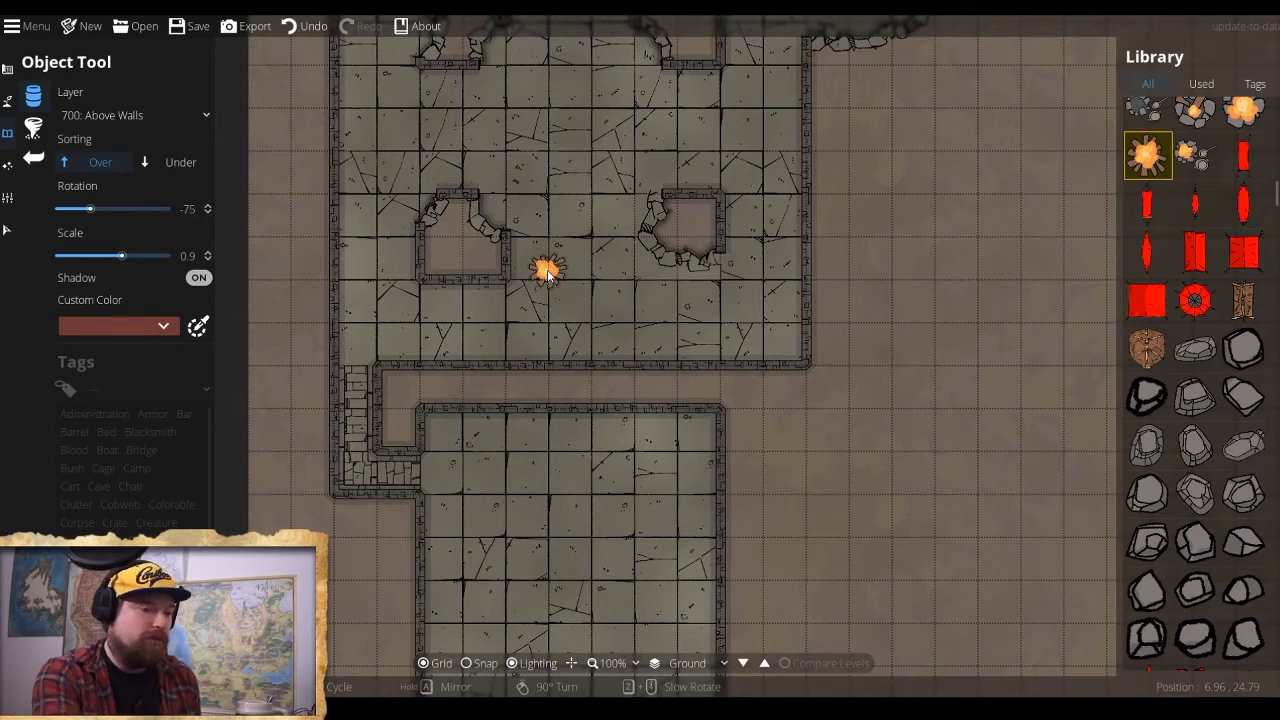
scroll(722, 459, "down", 3)
left_click_drag(785, 484, 811, 285)
left_click_drag(764, 412, 754, 210)
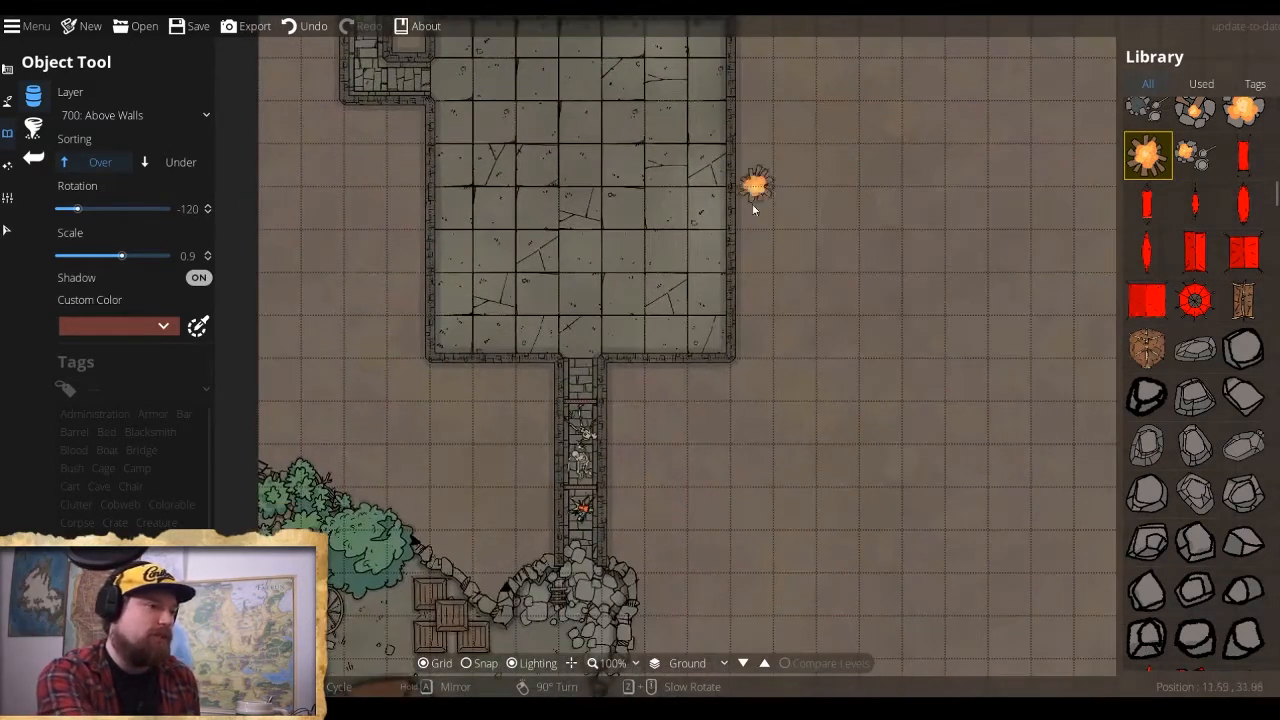
left_click_drag(797, 370, 811, 266)
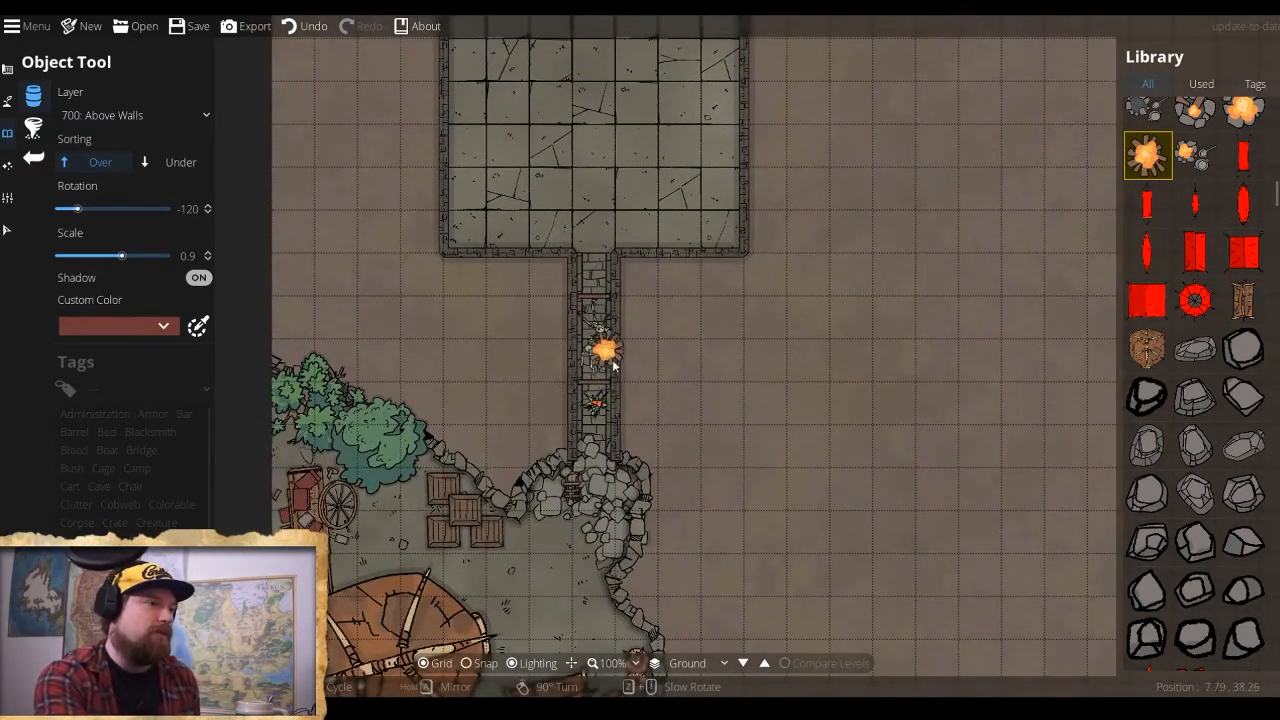
Inspect the four-pillar hall with its side alcove and the passage leading south through the square room to the corridor.
left_click_drag(806, 197, 677, 448)
left_click_drag(766, 300, 787, 516)
left_click_drag(846, 359, 850, 488)
scroll(850, 487, "down", 2)
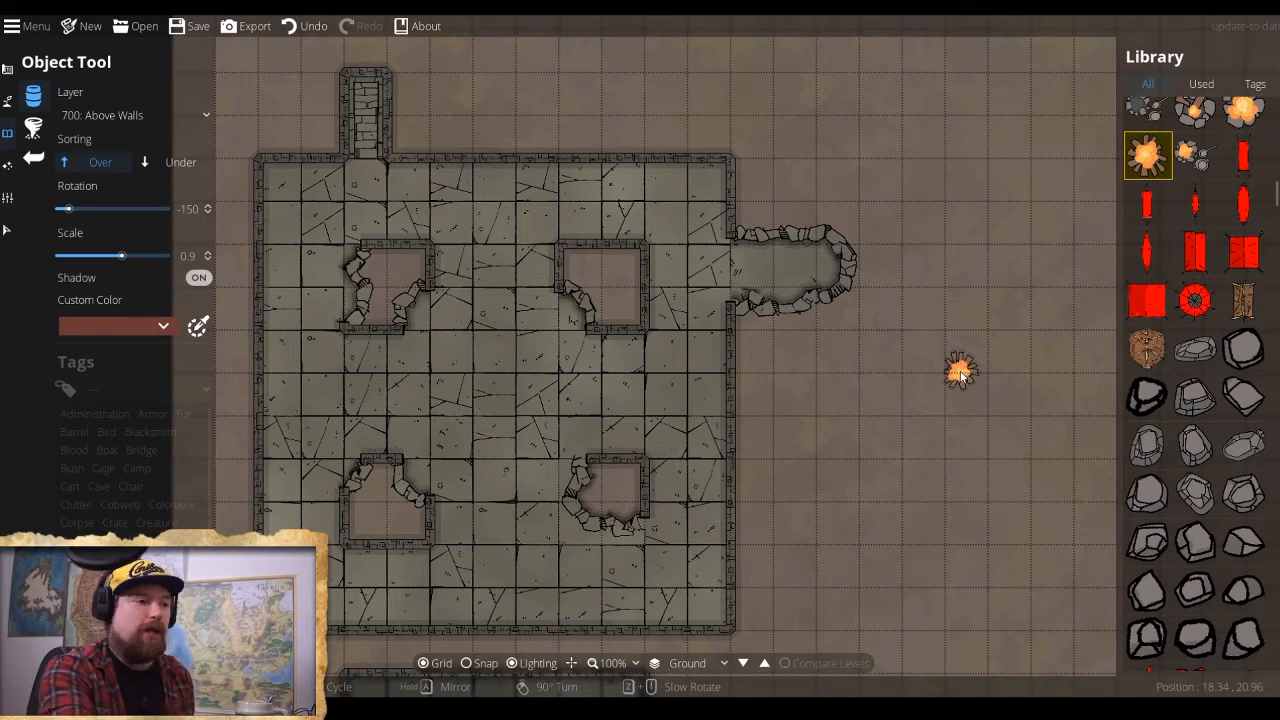
left_click_drag(729, 486, 847, 230)
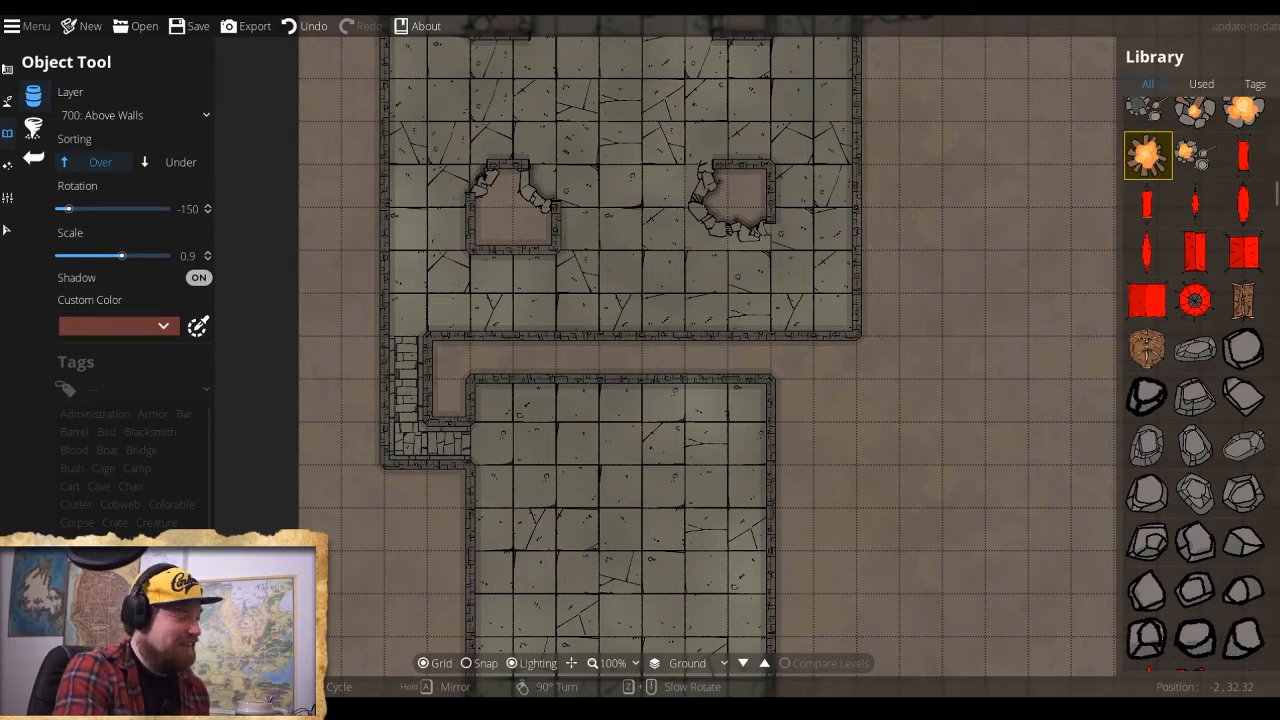
left_click_drag(421, 340, 359, 538)
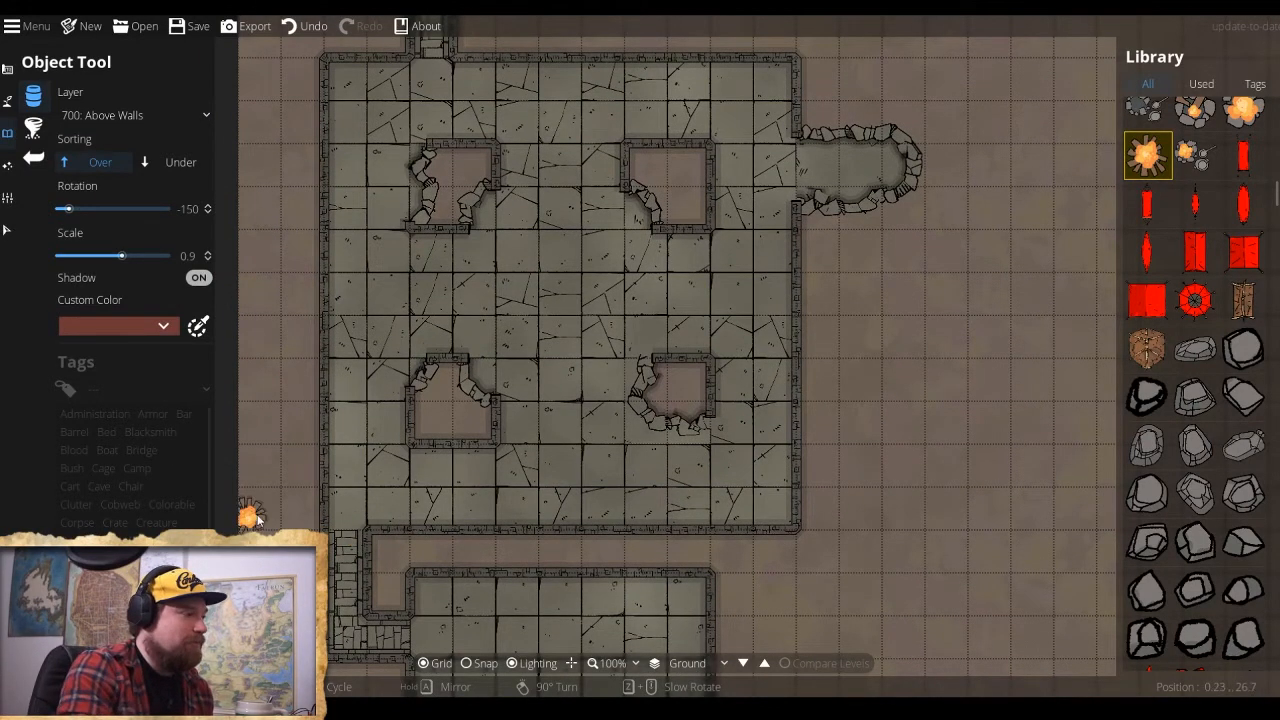
left_click_drag(285, 437, 283, 480)
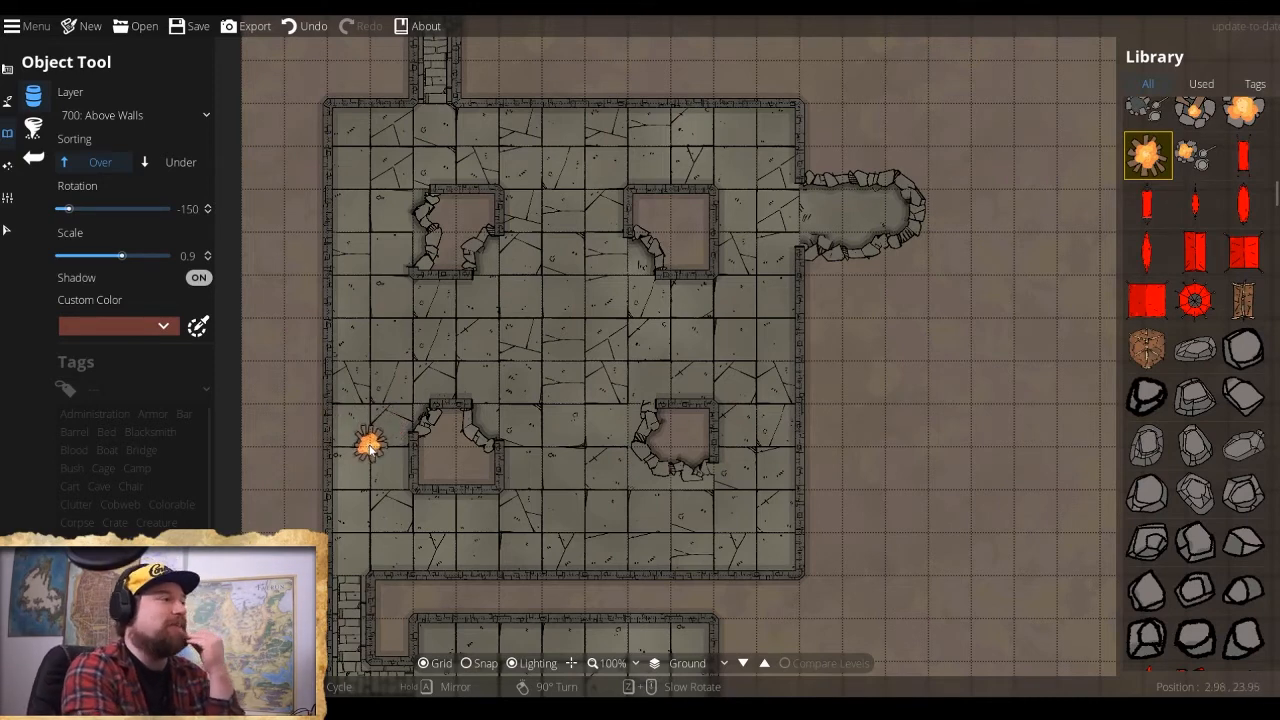
scroll(349, 471, "down", 1)
left_click_drag(363, 466, 400, 200)
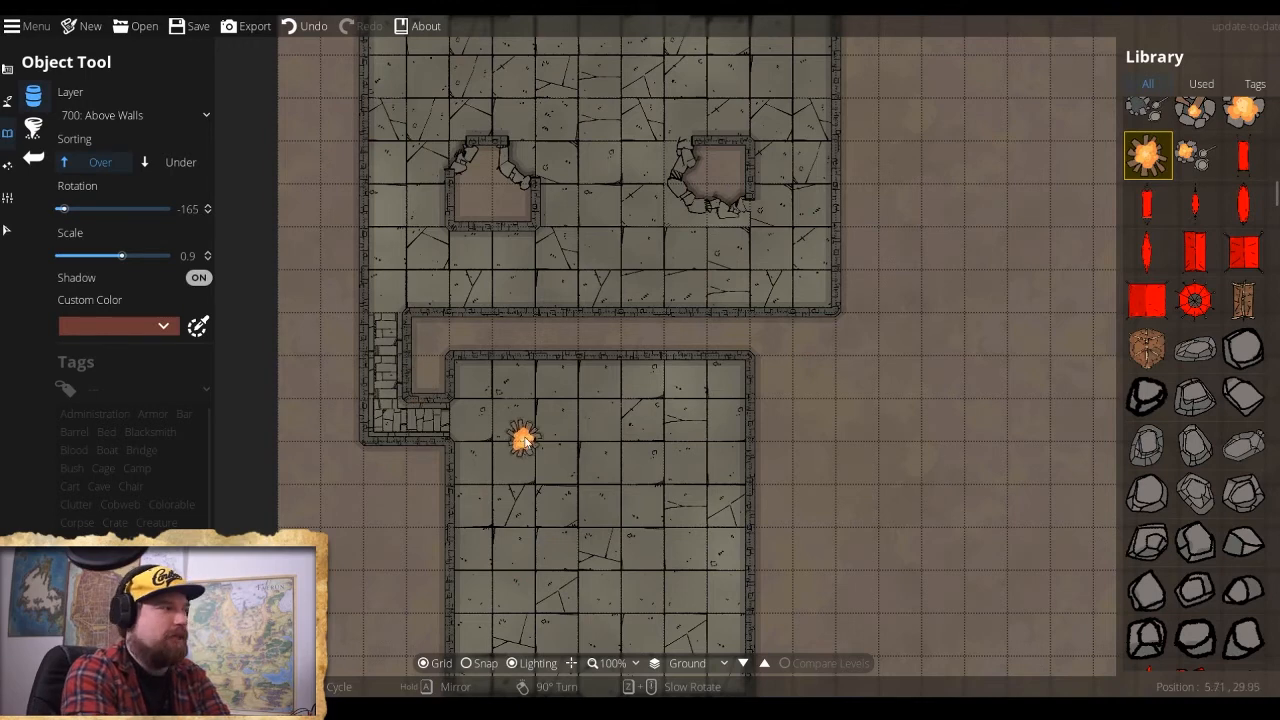
left_click_drag(526, 432, 448, 90)
left_click_drag(443, 325, 438, 300)
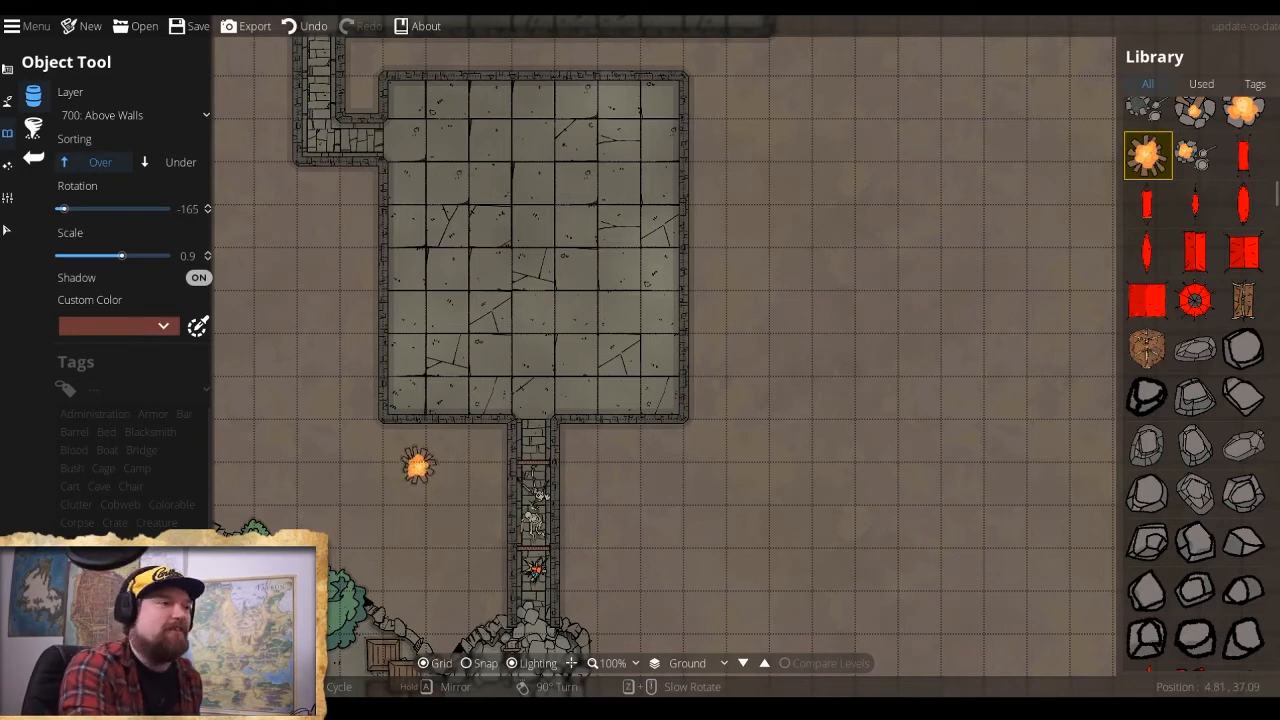
Look over the four-pillar hall and square room while browsing the library's document, food, firewood and forge objects.
left_click_drag(597, 317, 618, 598)
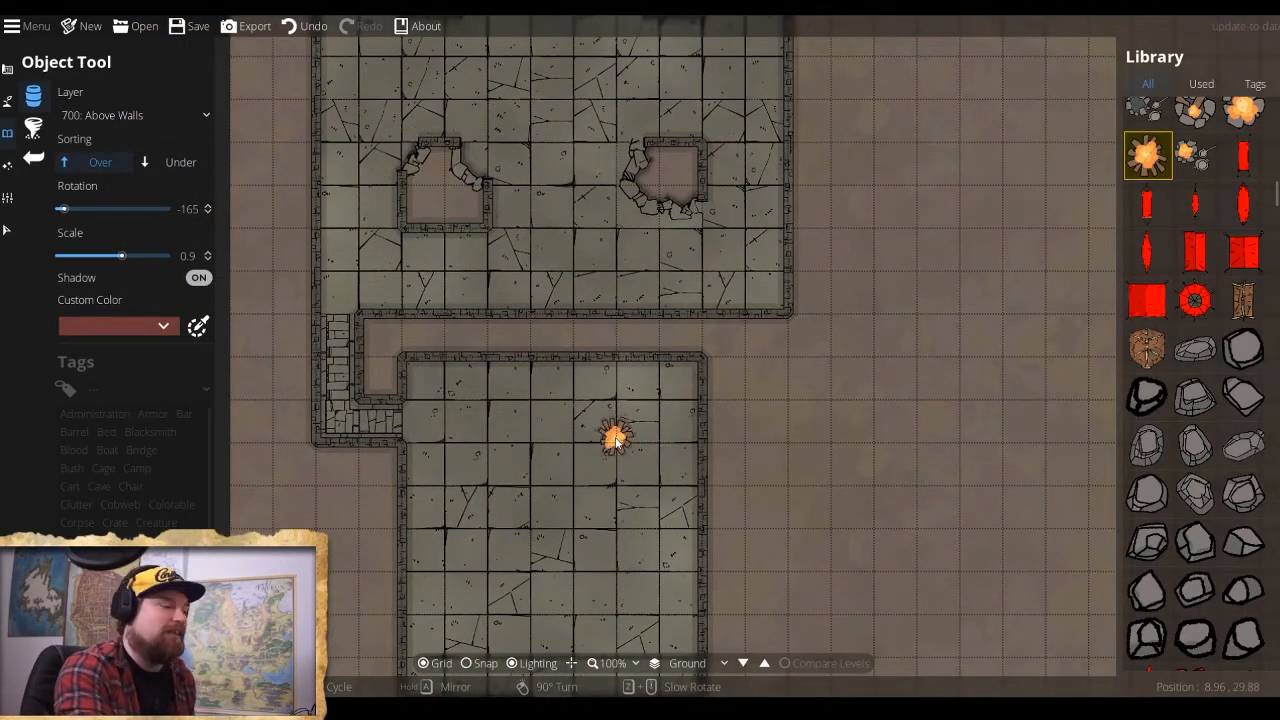
scroll(540, 476, "down", 1)
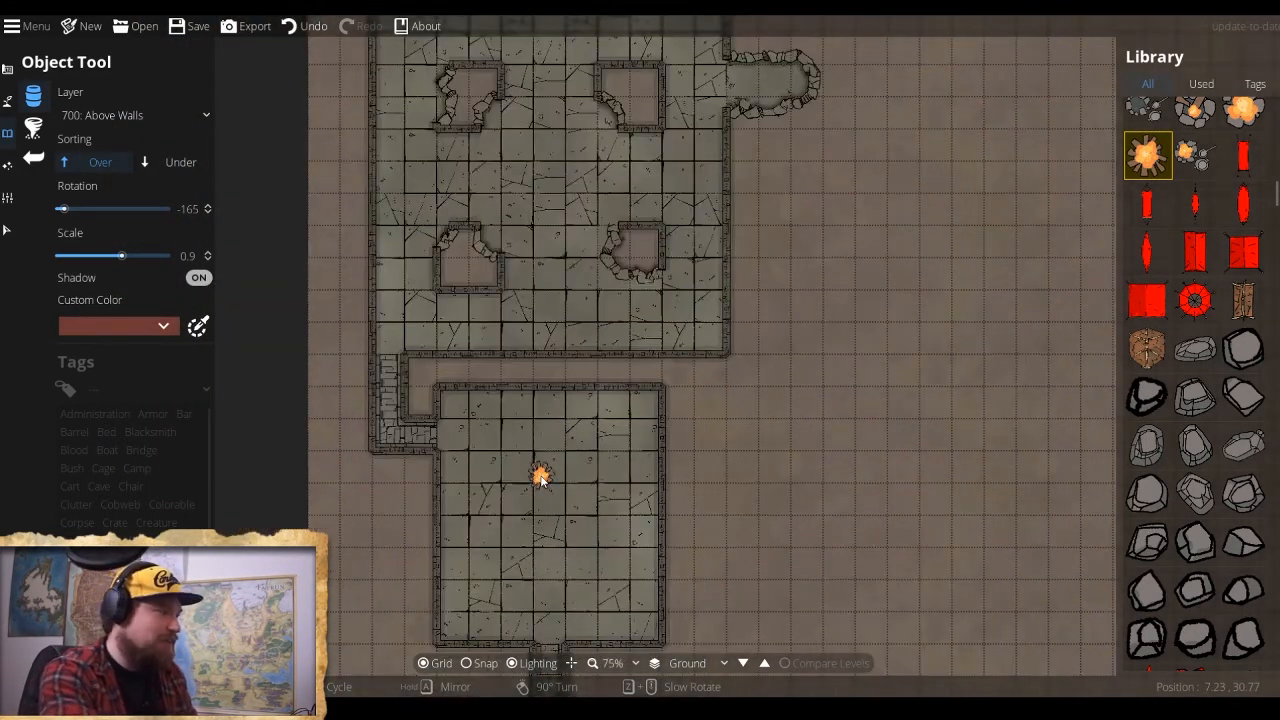
left_click_drag(551, 423, 451, 543)
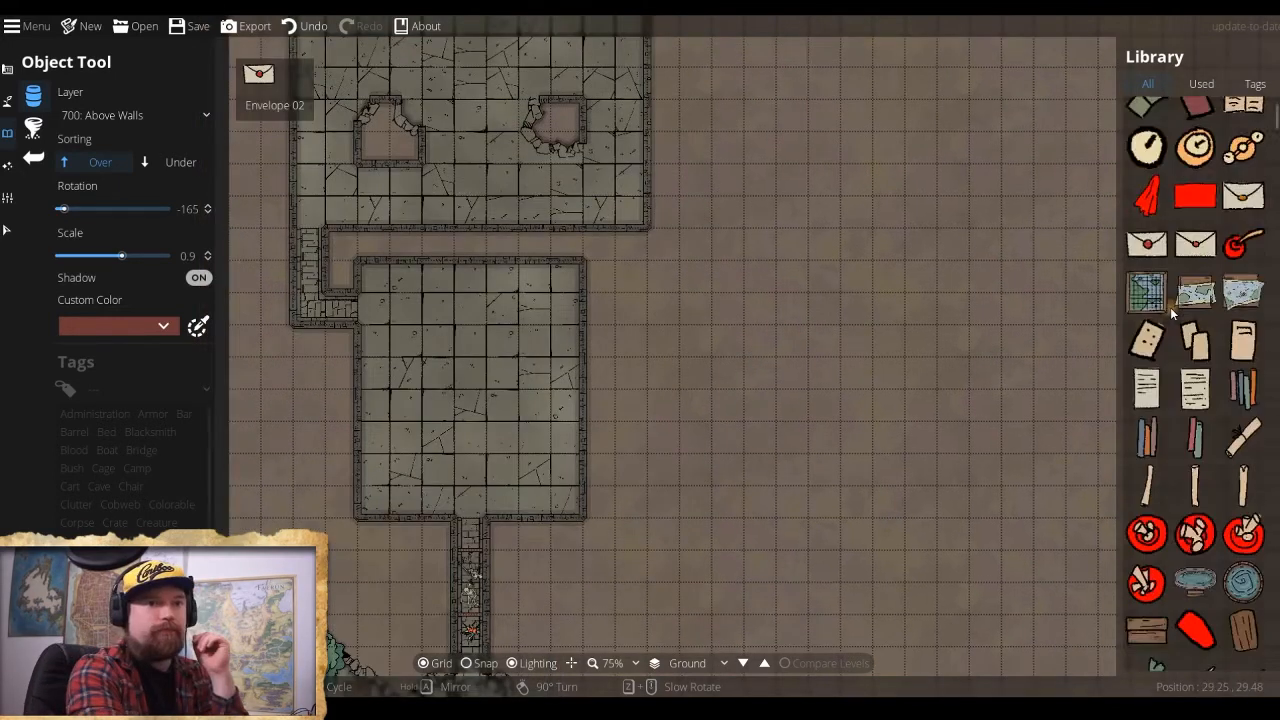
scroll(1170, 307, "down", 5)
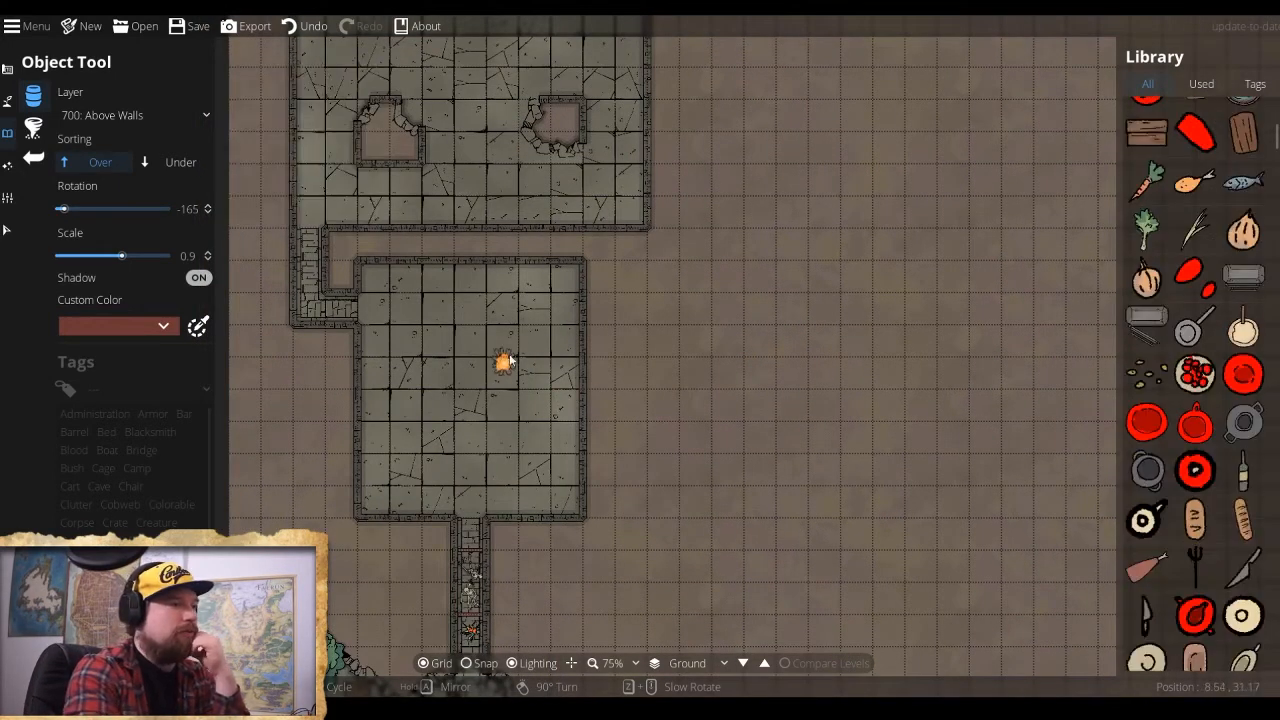
scroll(1025, 455, "down", 1)
scroll(1129, 442, "down", 5)
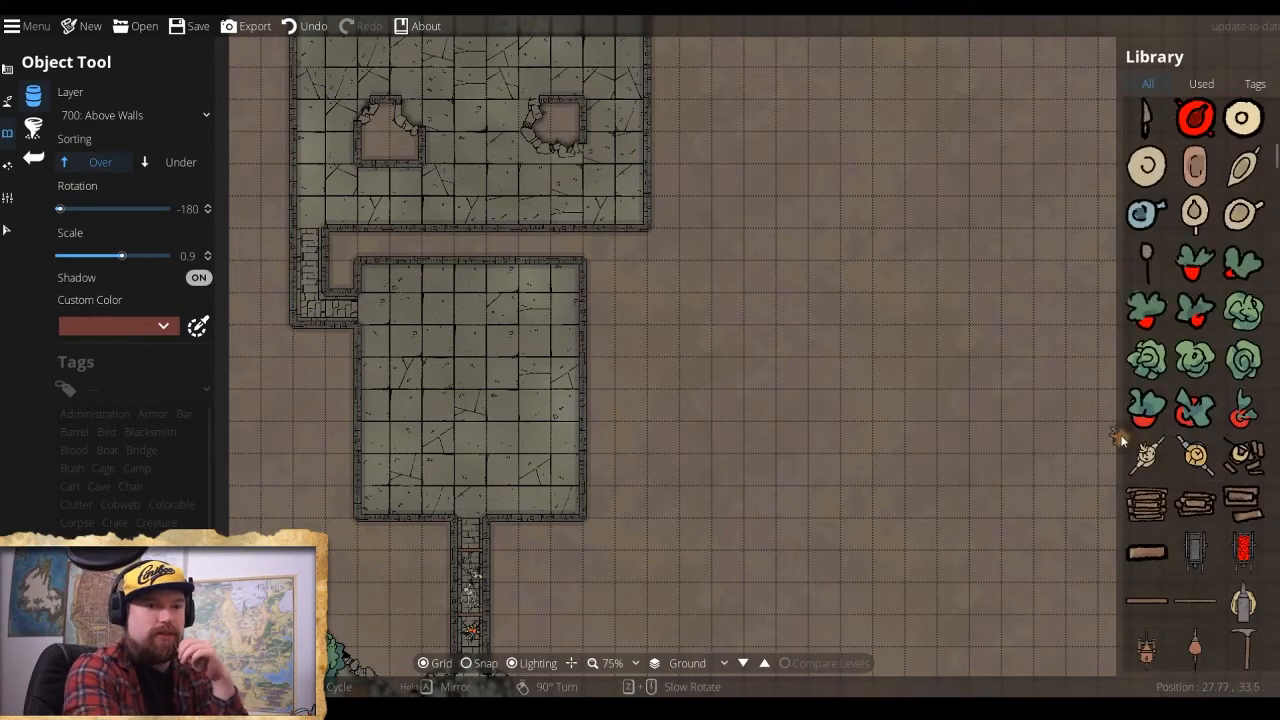
scroll(1150, 445, "down", 7)
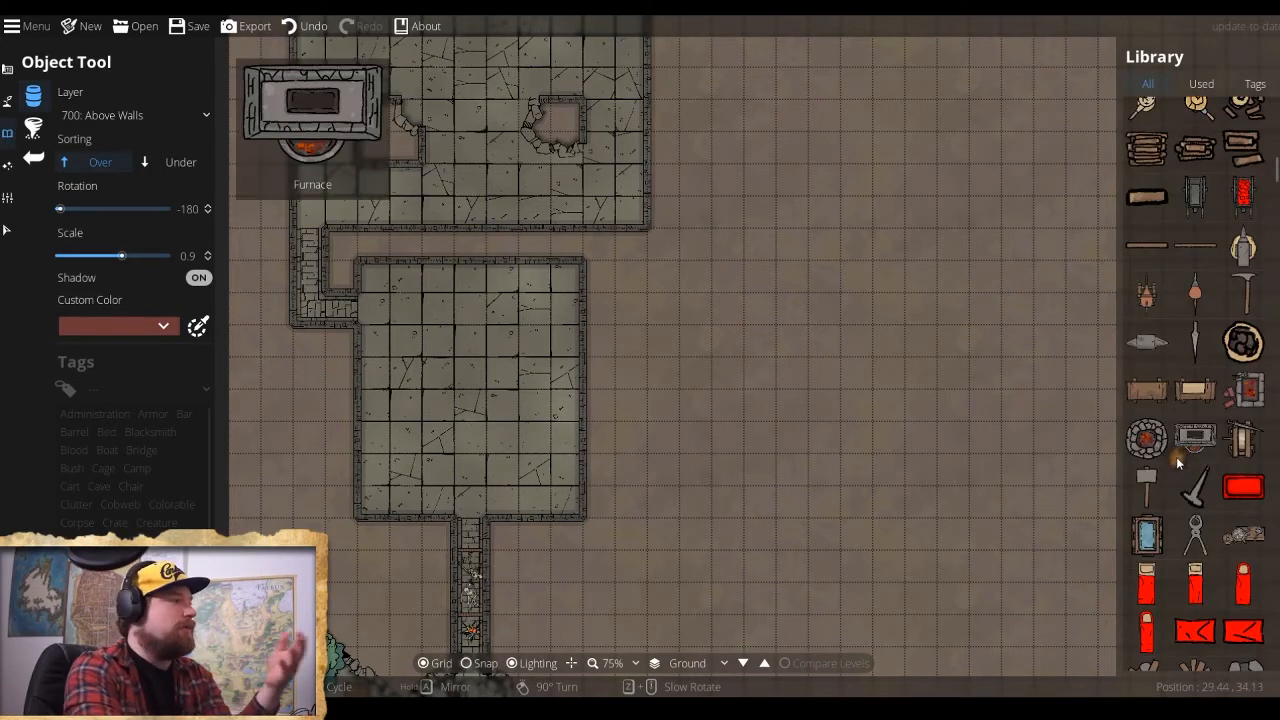
mouse_move(1160, 454)
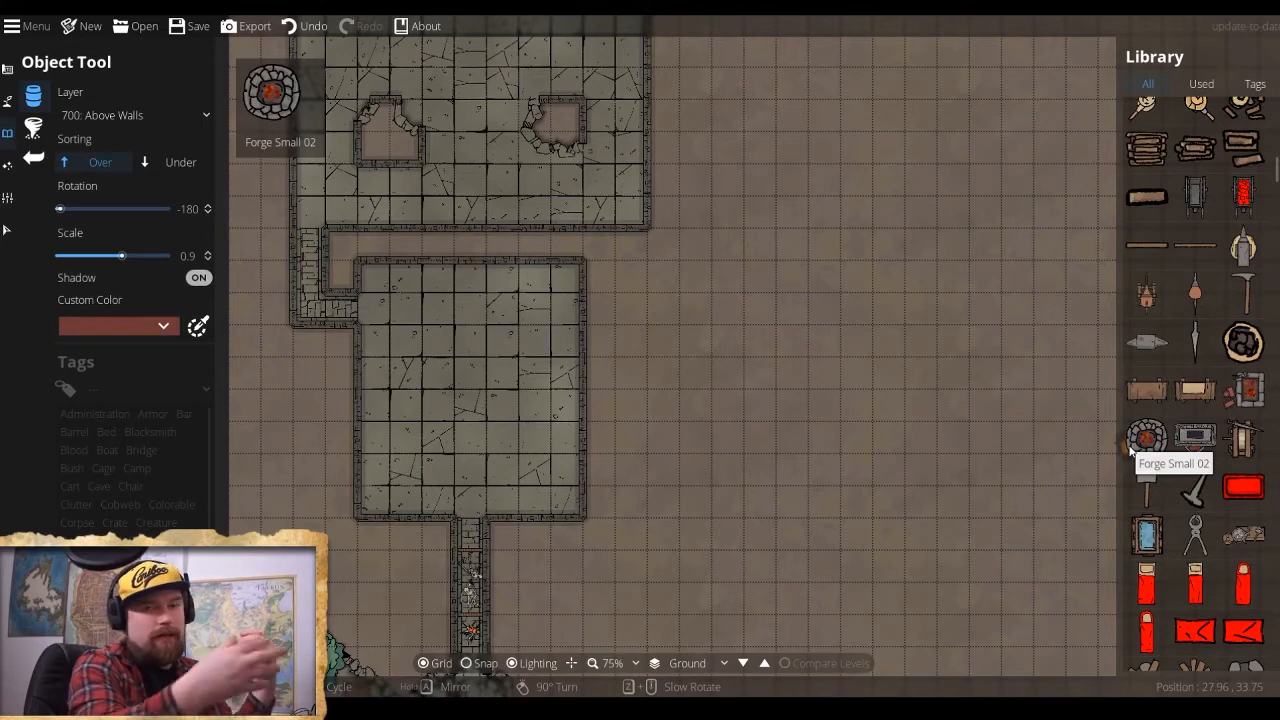
left_click(1130, 445)
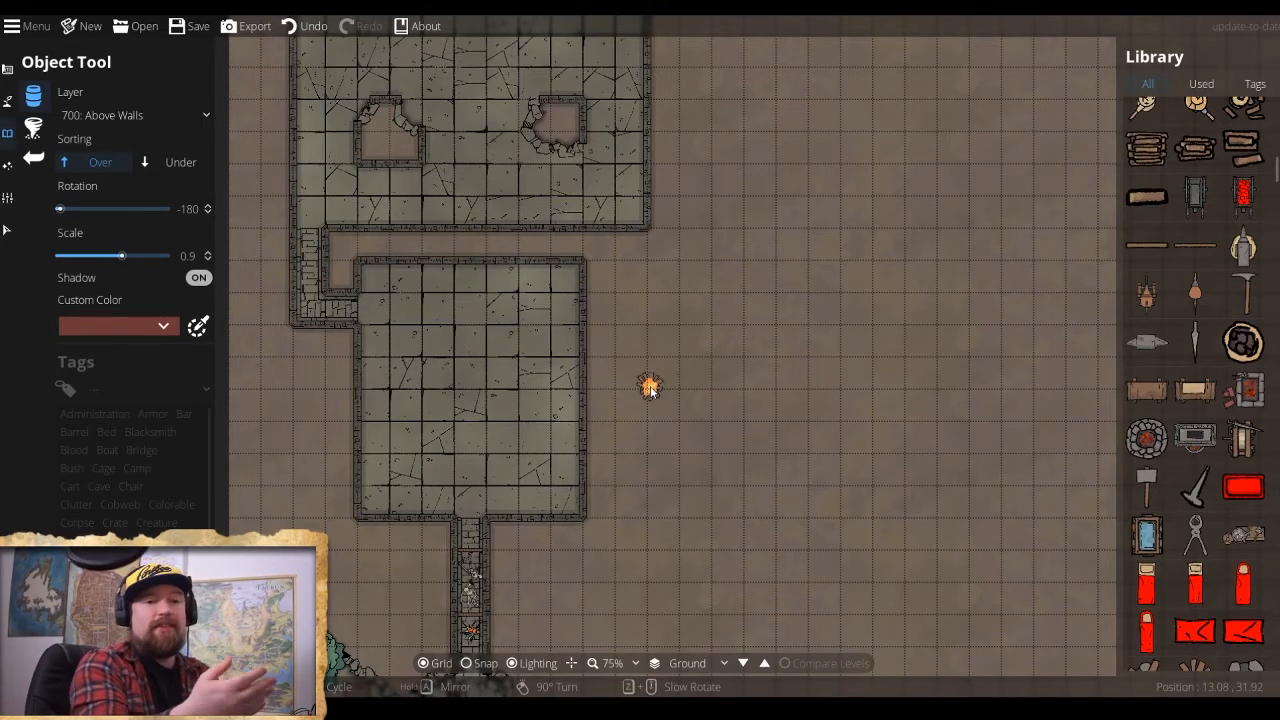
left_click_drag(656, 337, 674, 196)
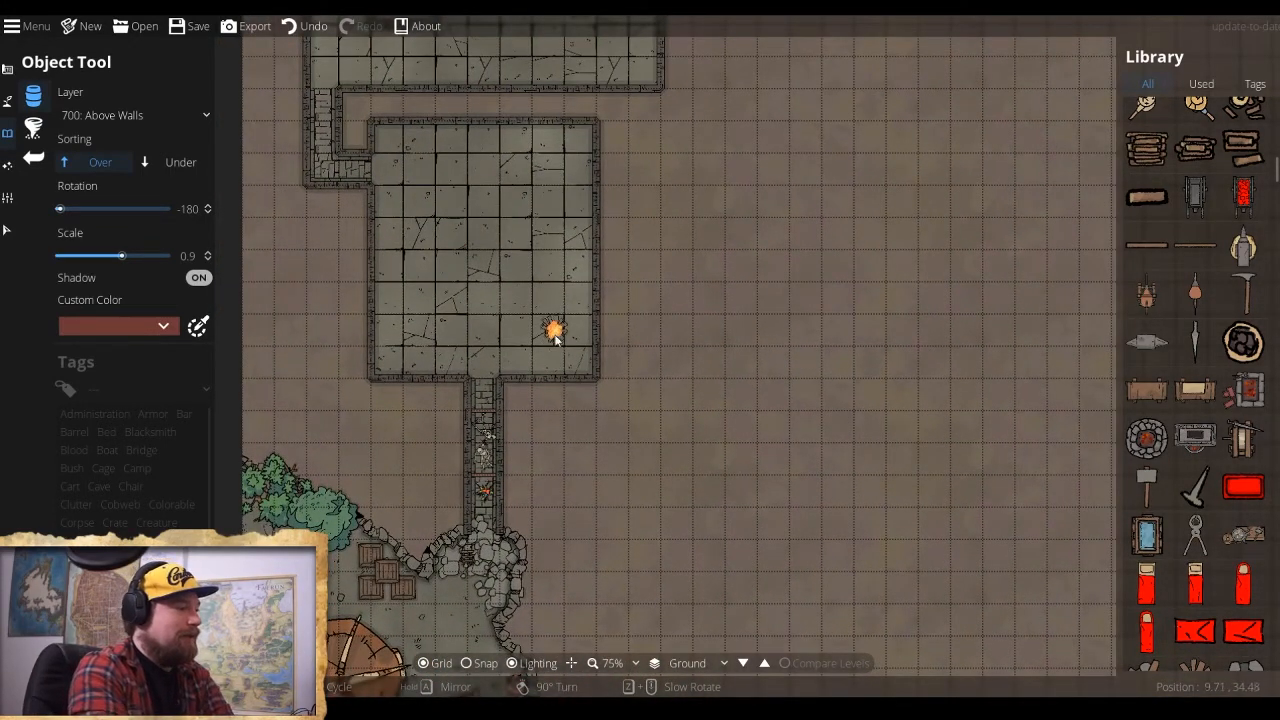
left_click_drag(554, 331, 512, 503)
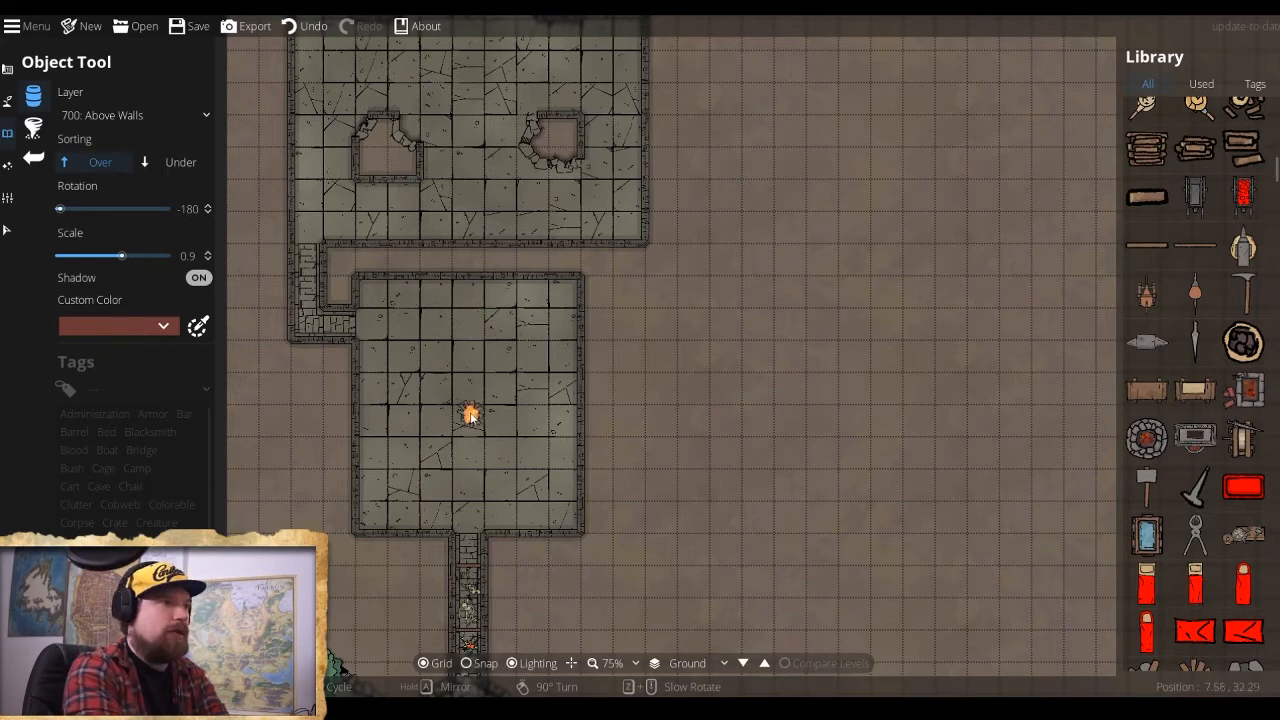
mouse_move(478, 397)
left_mouse_down()
mouse_move(494, 429)
mouse_move(490, 412)
left_mouse_up()
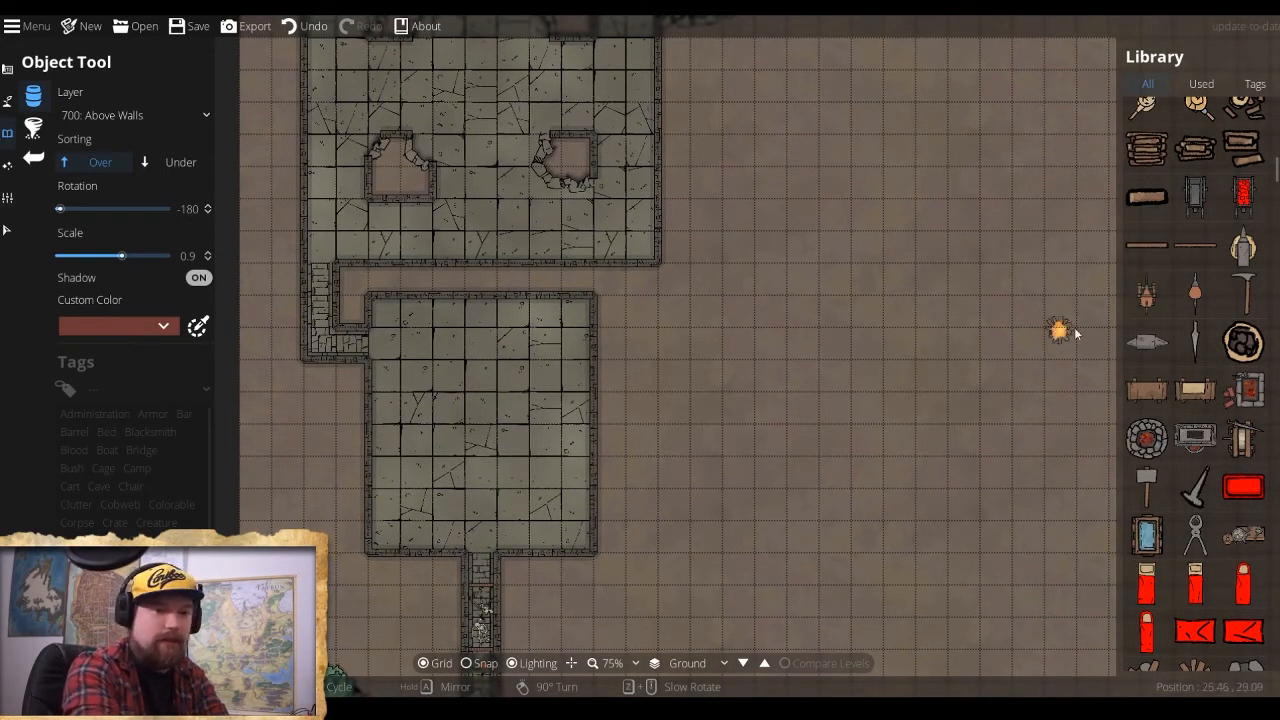
Browse the object library from books and cloths through food, cave crystals and spiderwebs to the corpses.
left_click_drag(1210, 276, 1177, 210)
scroll(1199, 281, "up", 10)
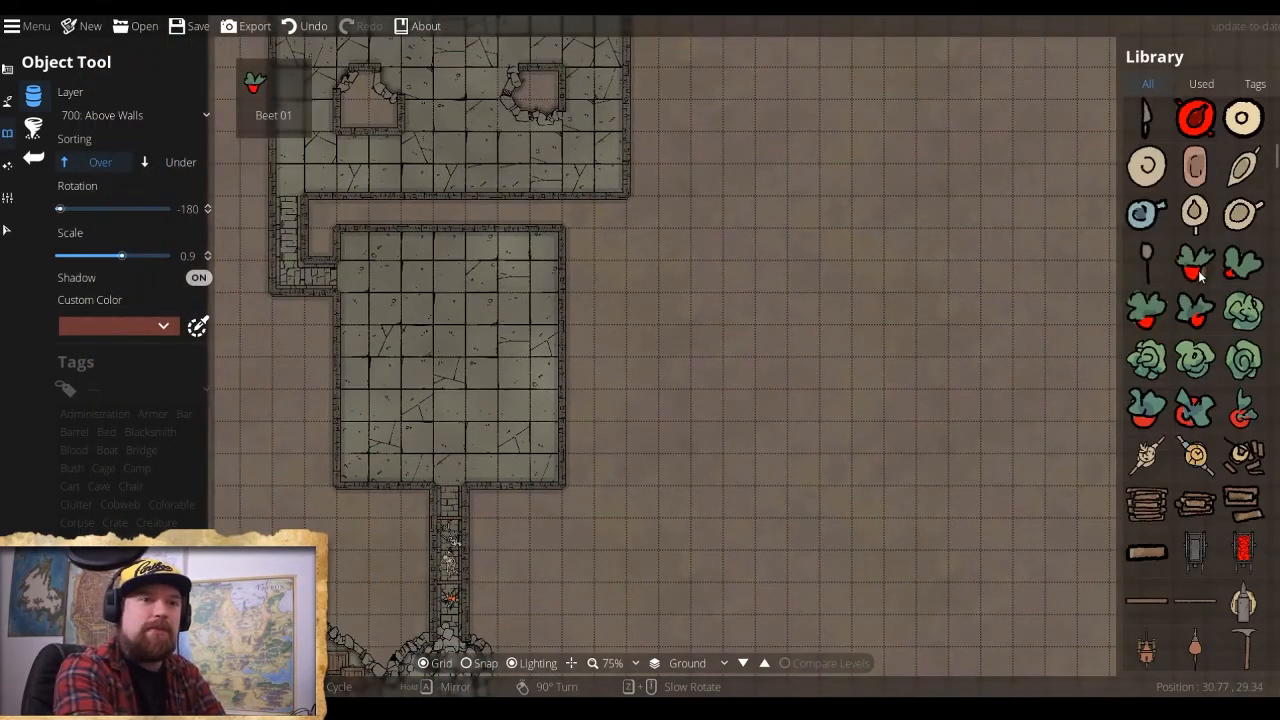
scroll(1199, 281, "up", 5)
scroll(1199, 281, "down", 2)
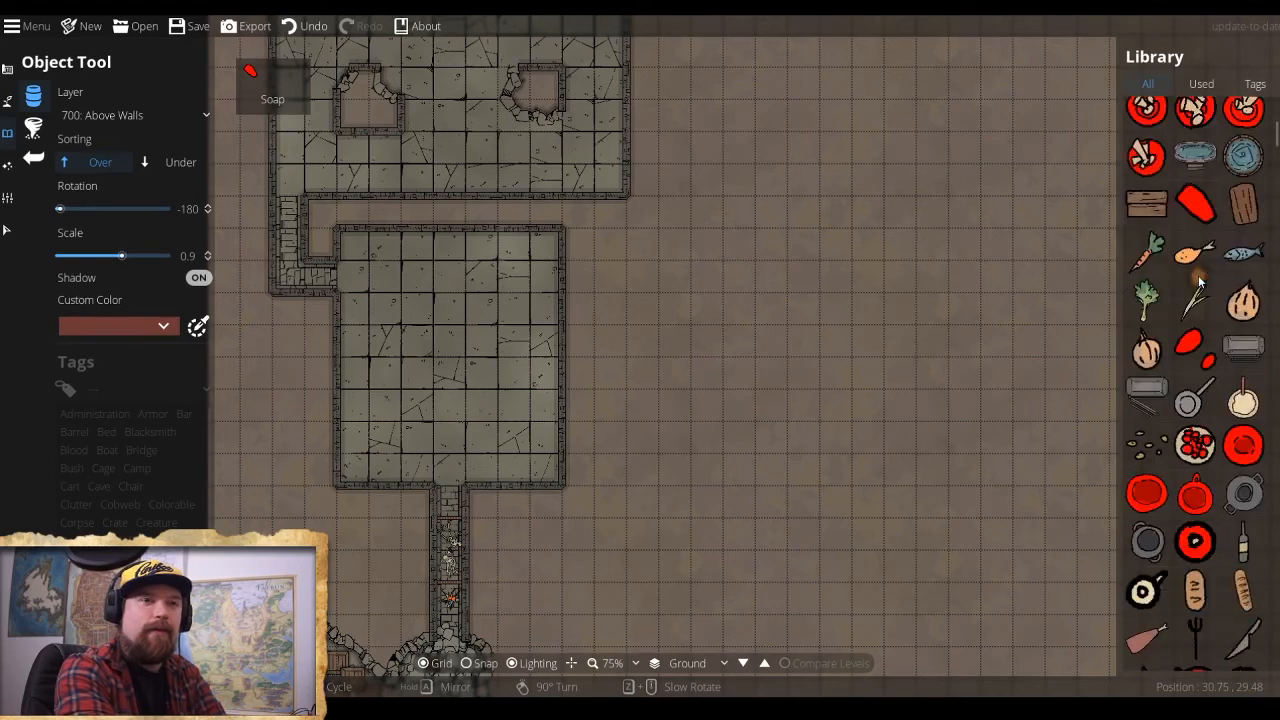
scroll(1199, 281, "up", 7)
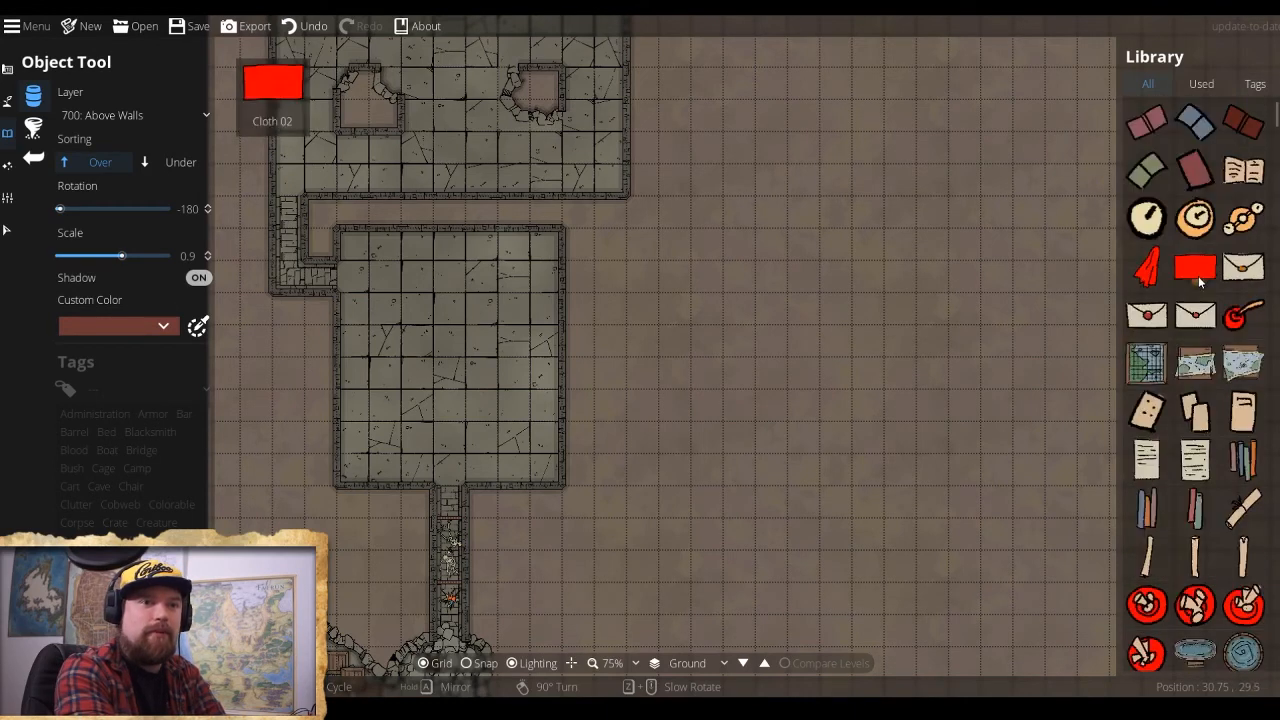
scroll(1198, 276, "down", 12)
scroll(1199, 281, "down", 15)
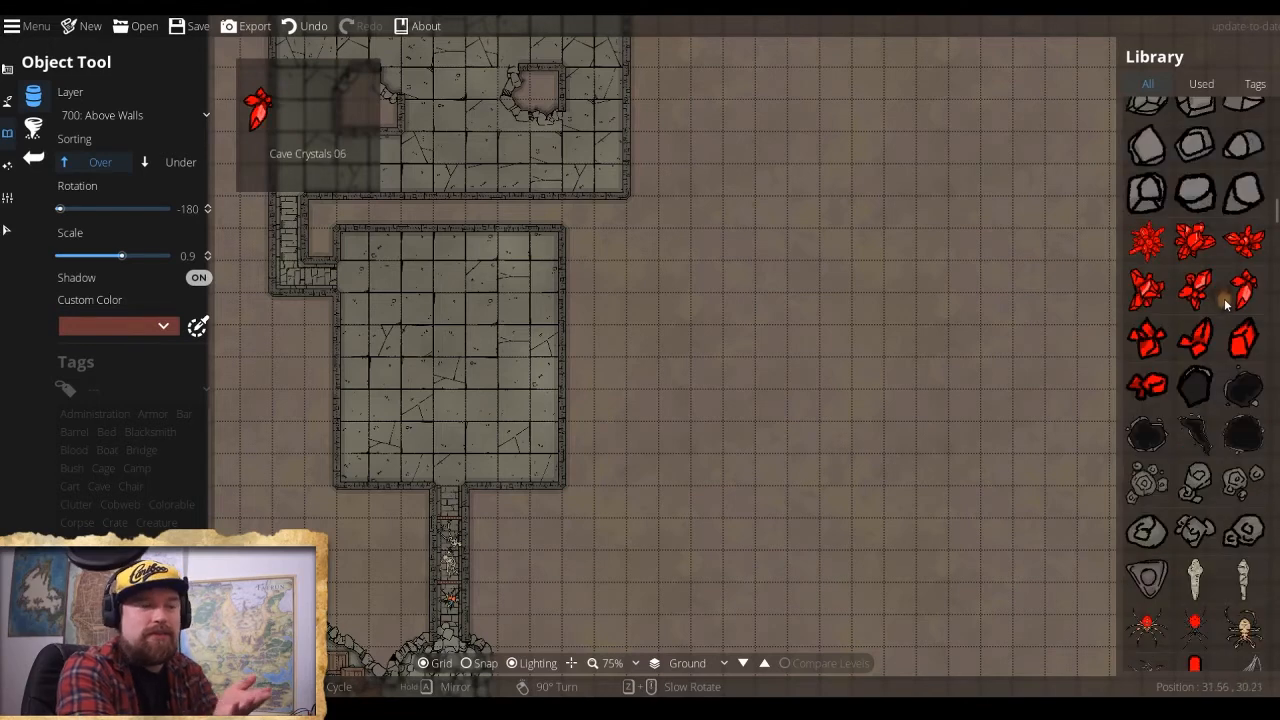
scroll(1224, 298, "down", 4)
scroll(1213, 316, "down", 8)
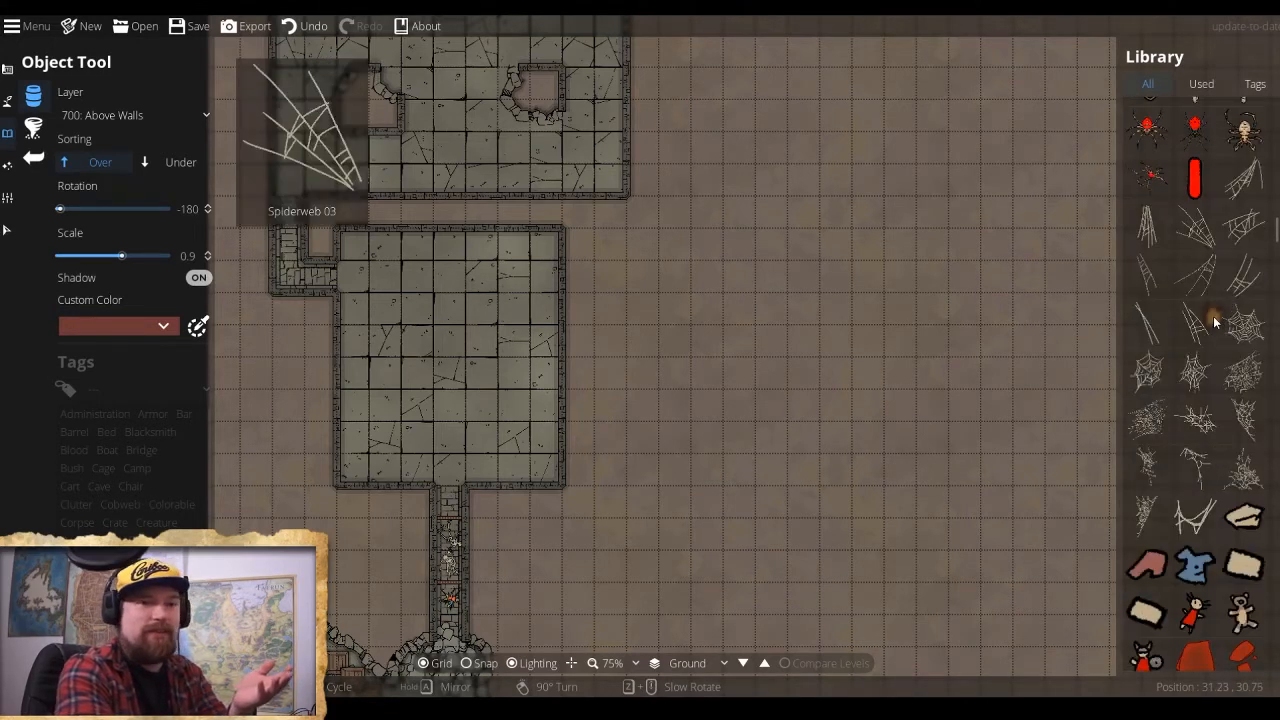
scroll(1213, 318, "down", 5)
scroll(1213, 318, "down", 10)
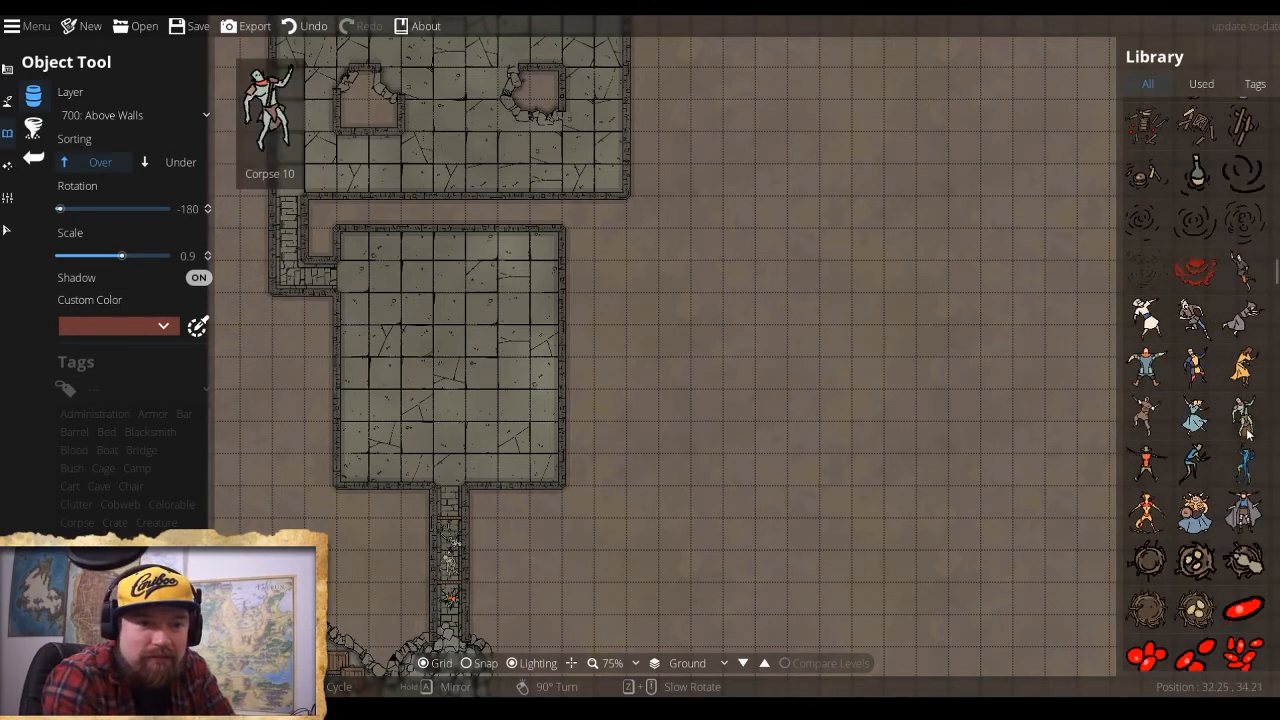
Place the Corpse 05 object in the northeast corner of the square room with rotation 0 and scale 1.25.
left_click(1150, 378)
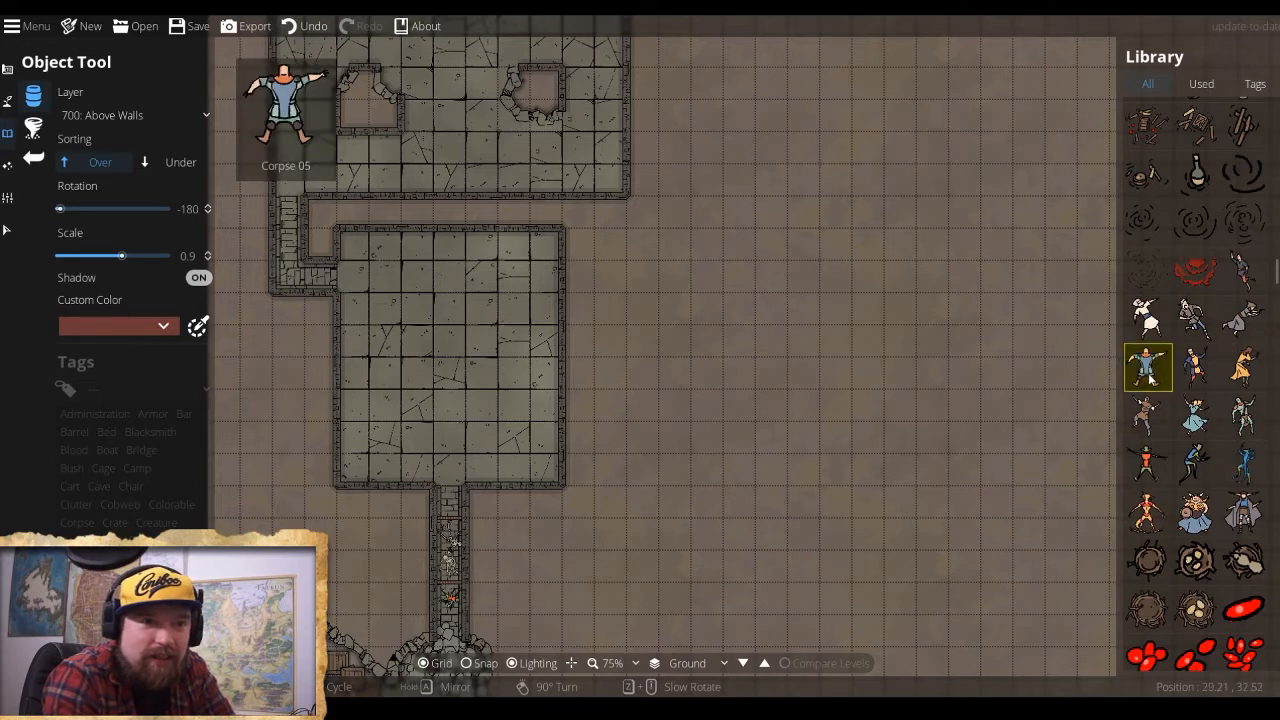
scroll(522, 302, "up", 13)
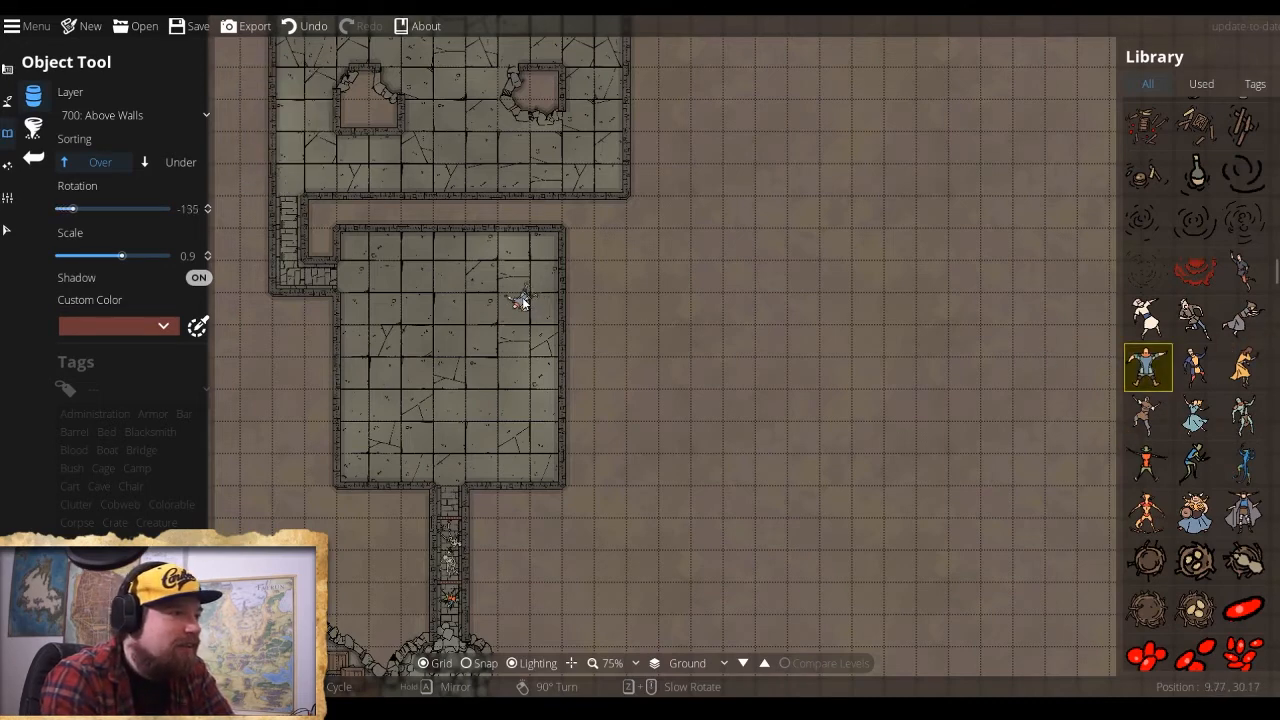
scroll(488, 303, "down", 1)
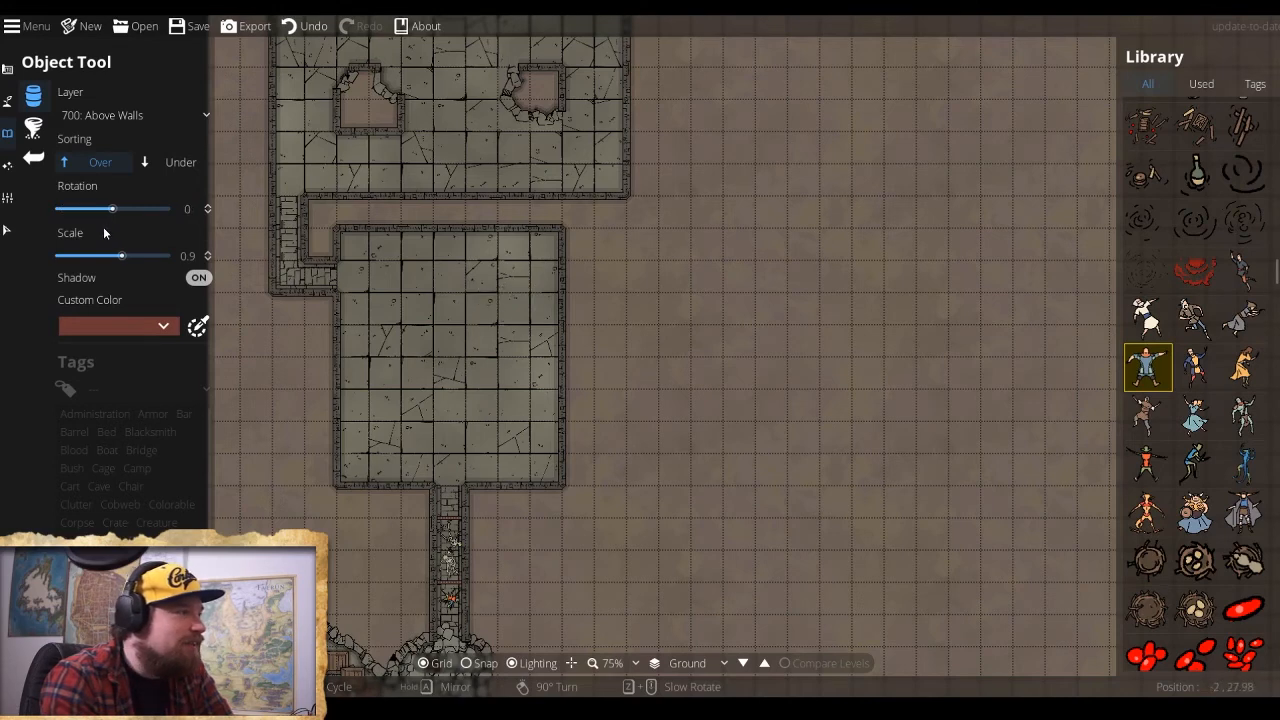
left_click_drag(127, 257, 131, 256)
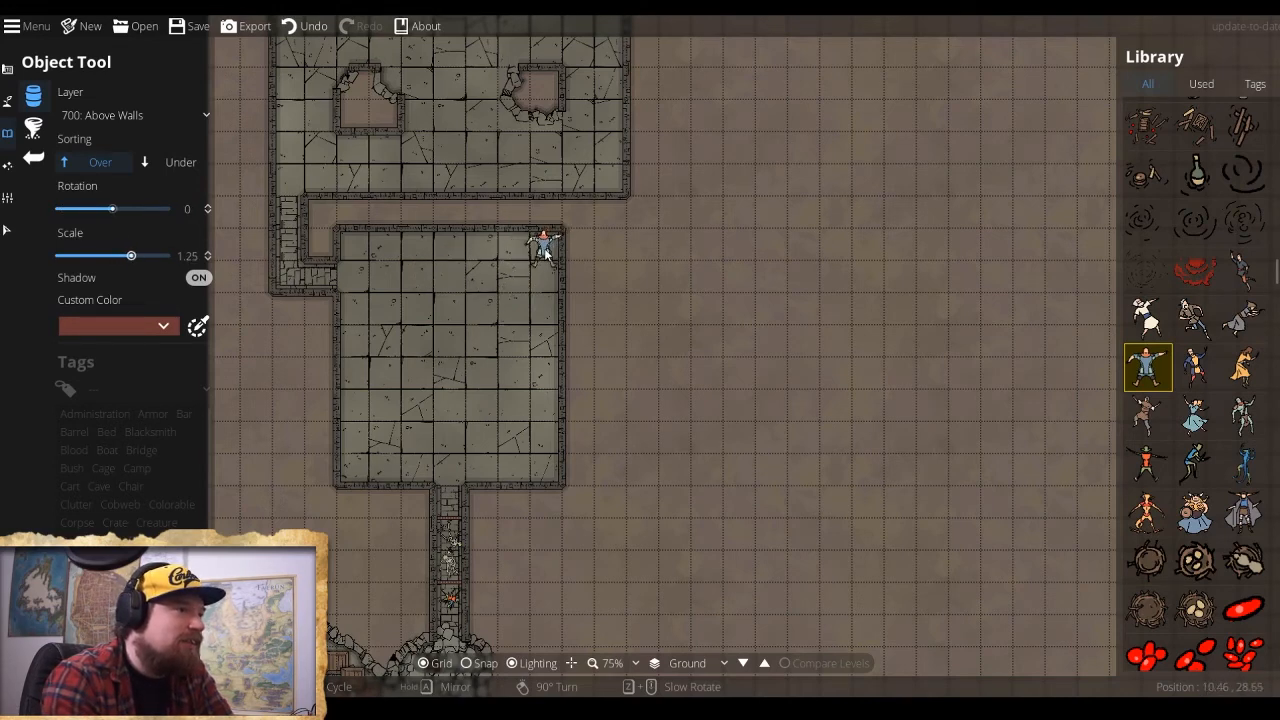
left_click(544, 244)
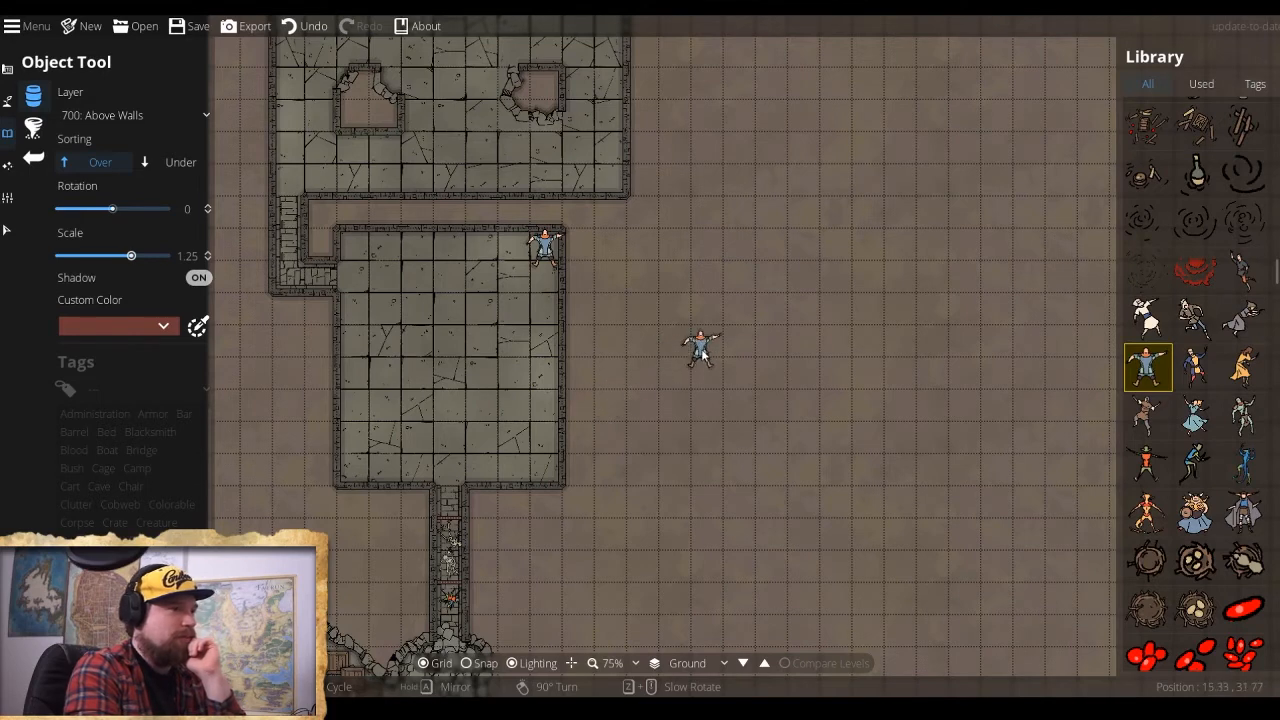
Try to draw an angled Stone wall from the square room's west entrance into the room with snapping enabled, and undo it.
left_click_drag(643, 376, 635, 210)
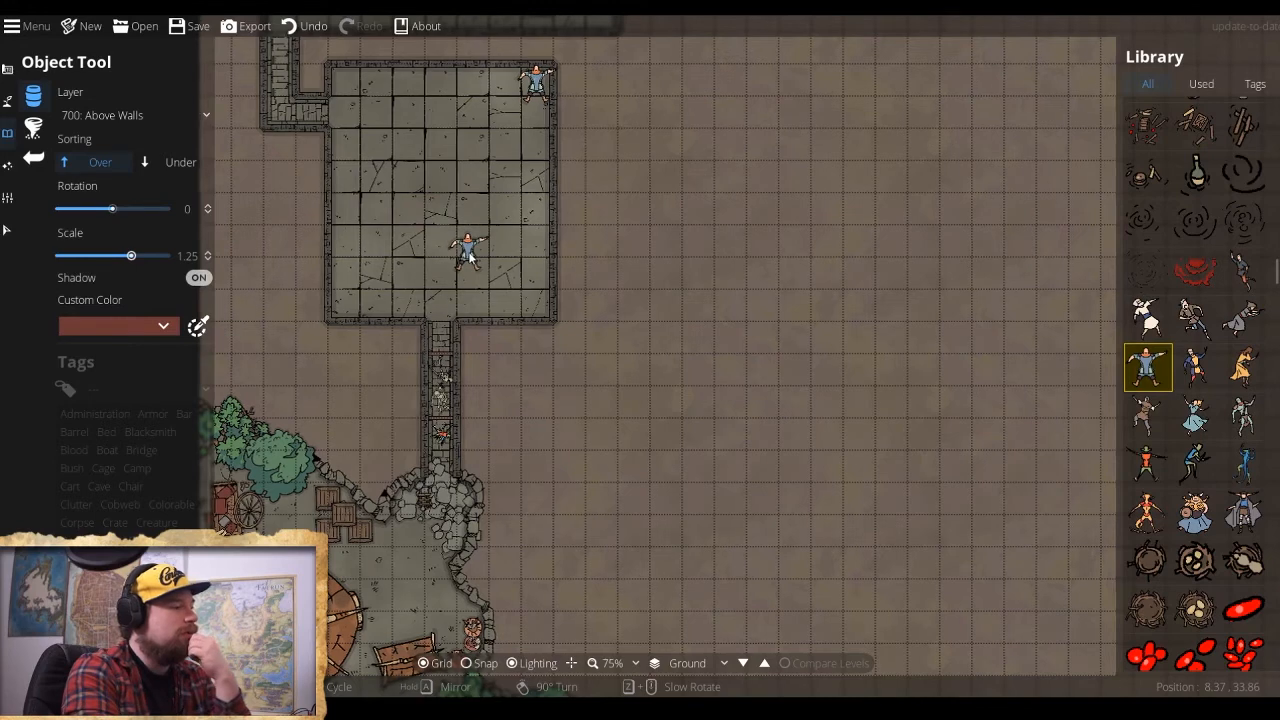
left_click_drag(470, 255, 534, 420)
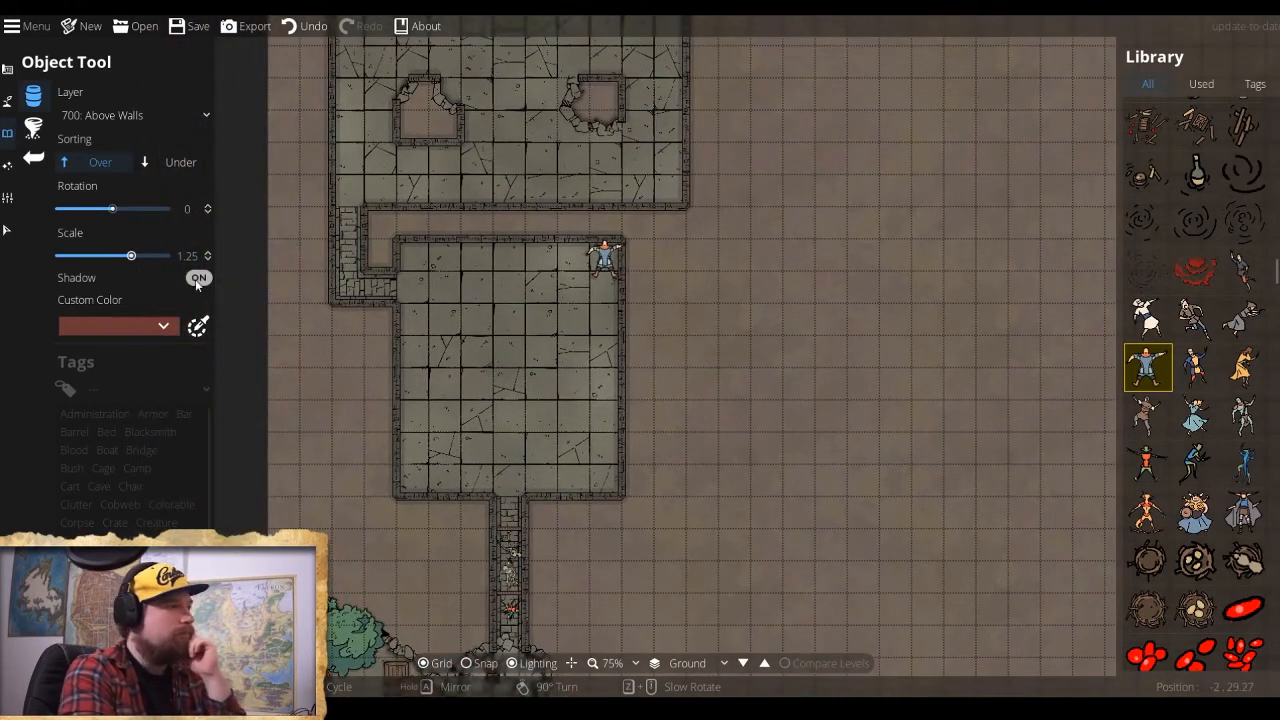
left_click(33, 127)
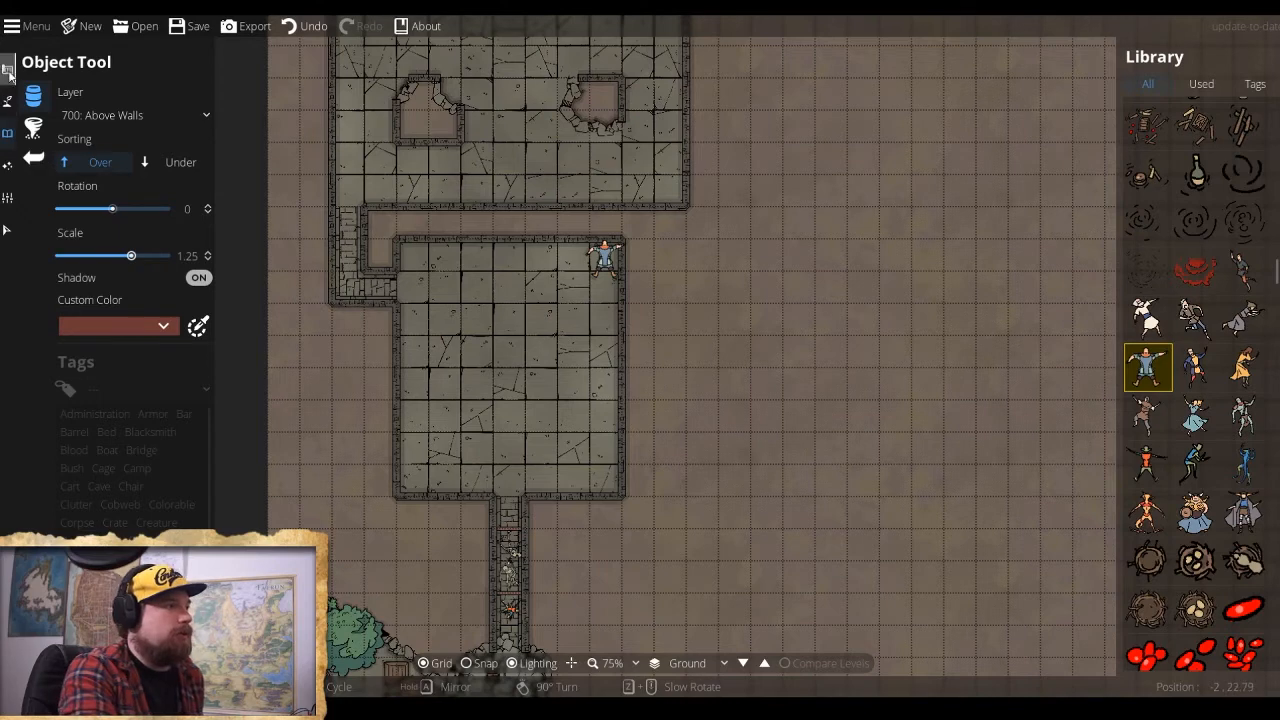
left_click(7, 68)
left_click(70, 128)
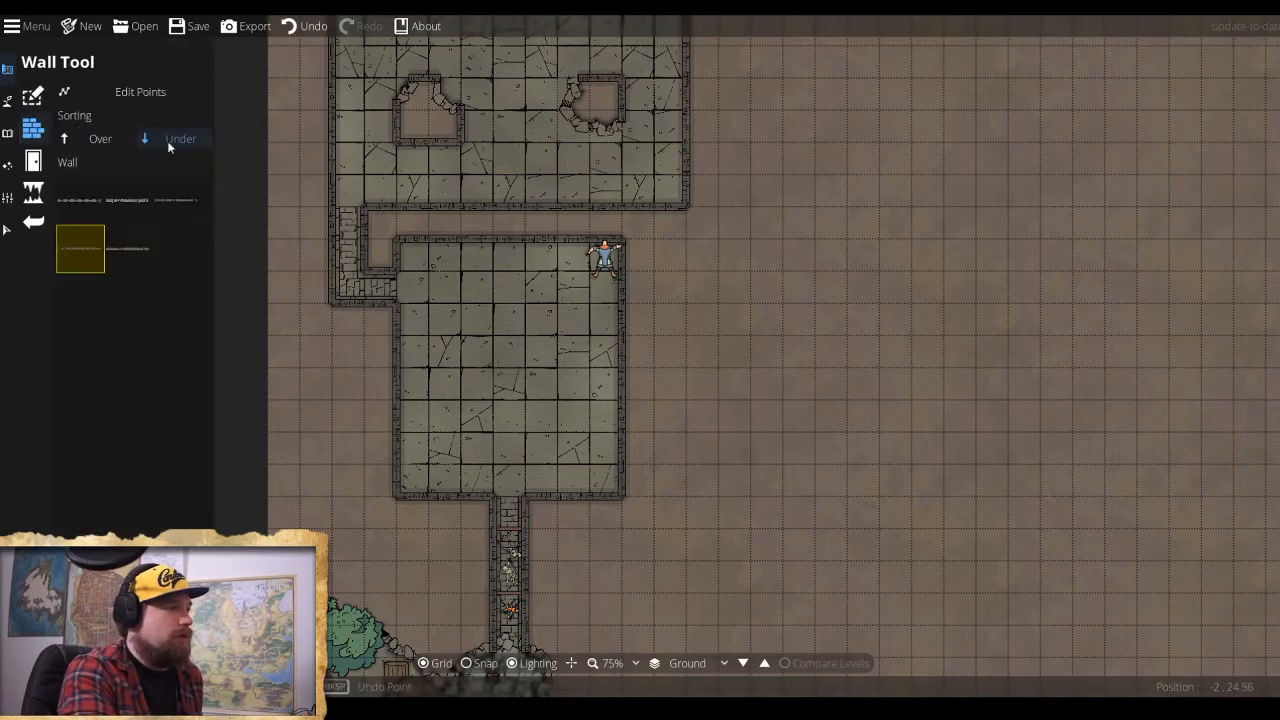
left_click(395, 281)
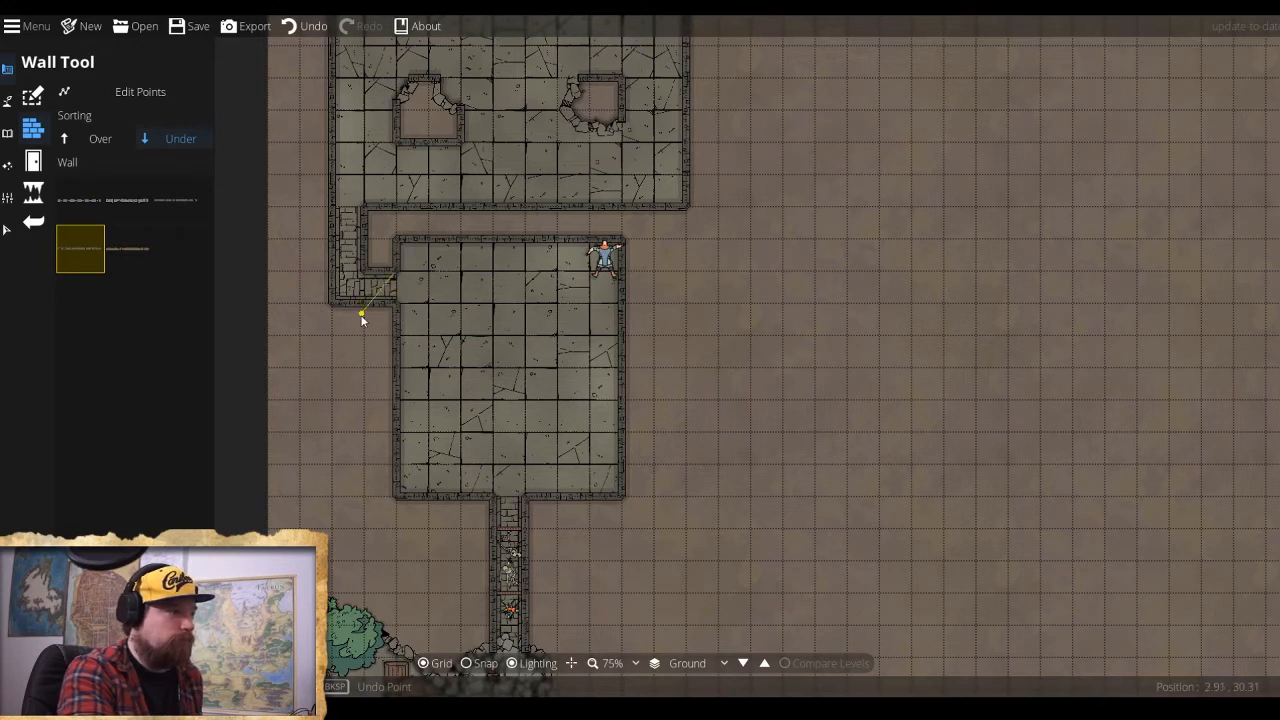
left_click(469, 665)
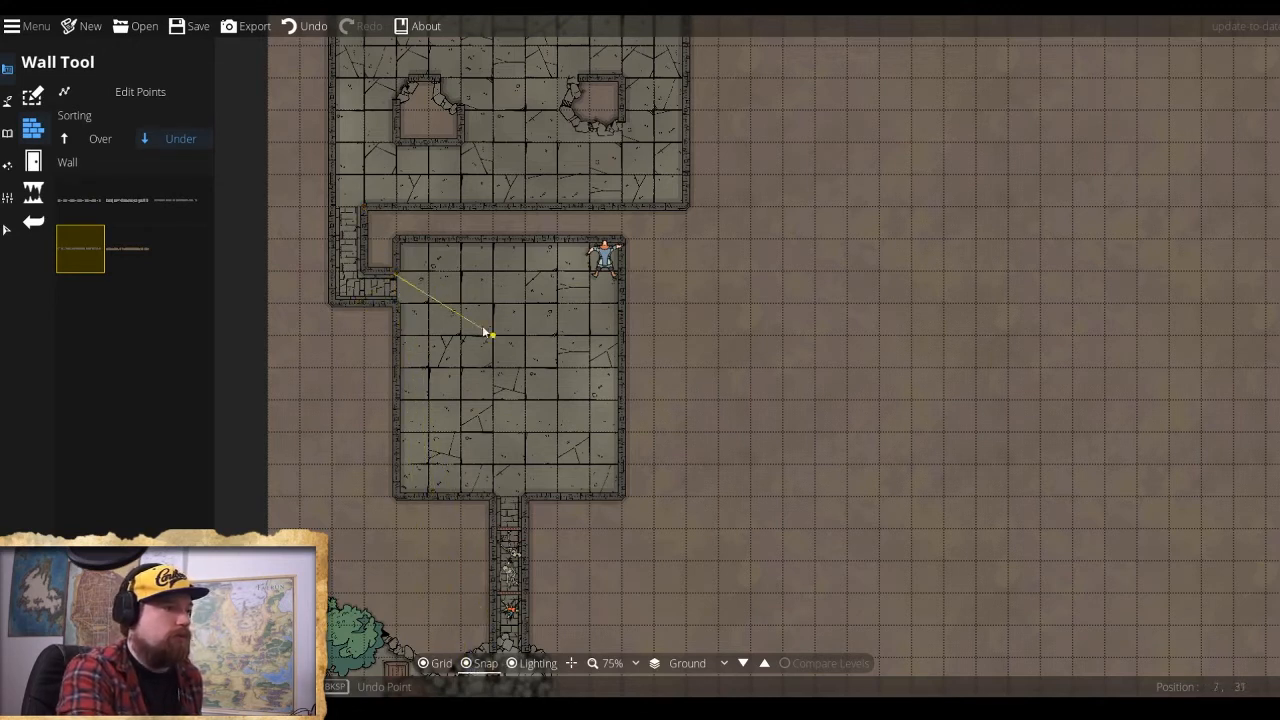
left_click(494, 368)
double_click(460, 400)
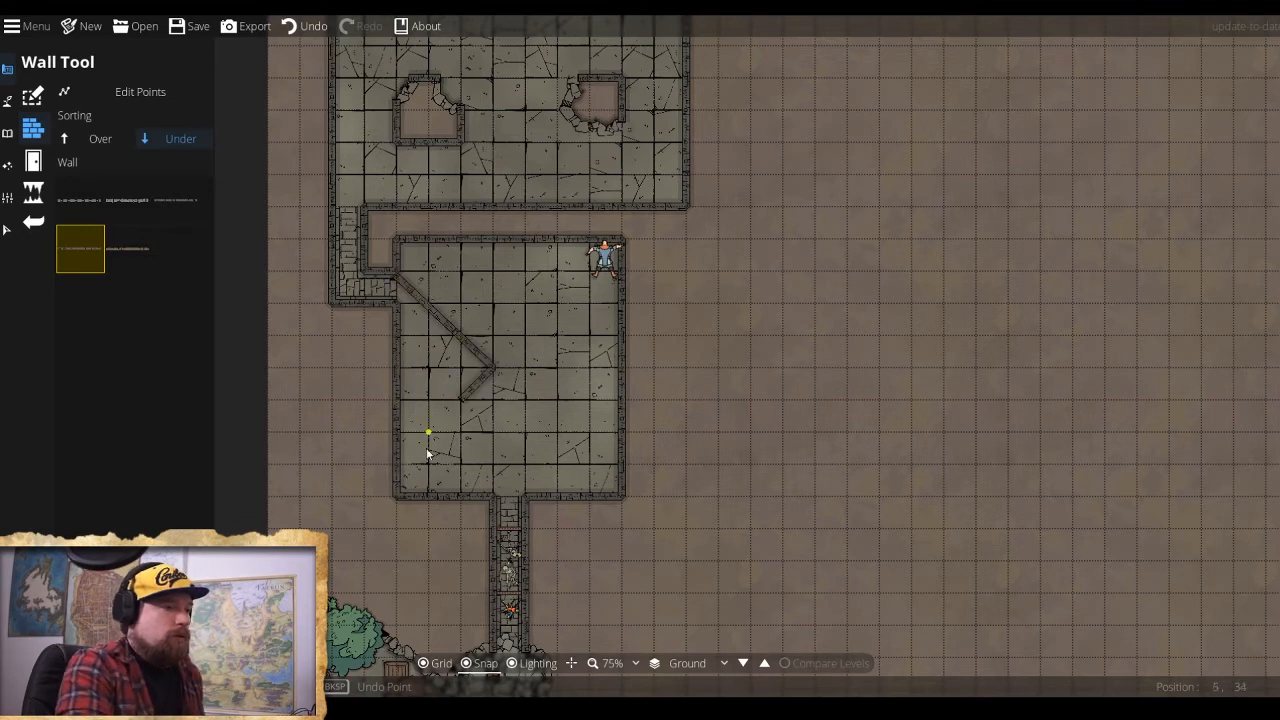
key("ctrl+z")
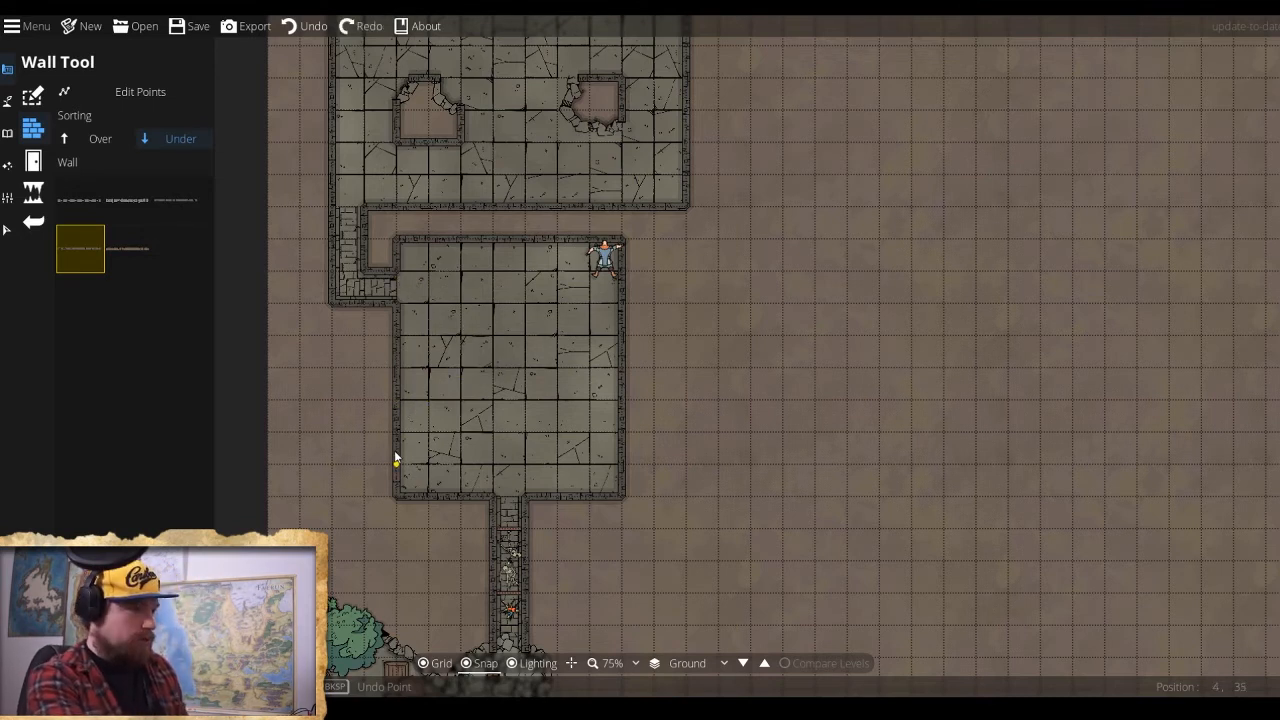
Try to close off the square room's west entrance with a short Stone wall, and undo it.
double_click(393, 306)
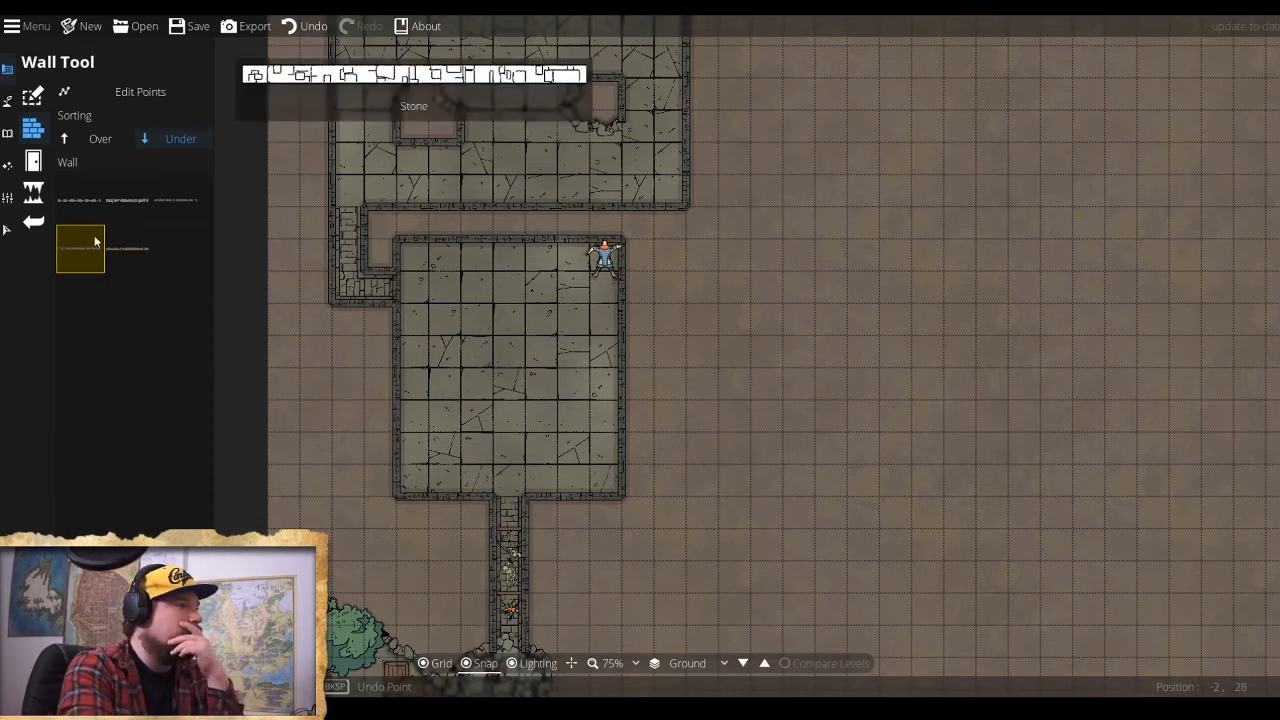
mouse_move(95, 192)
left_click(33, 161)
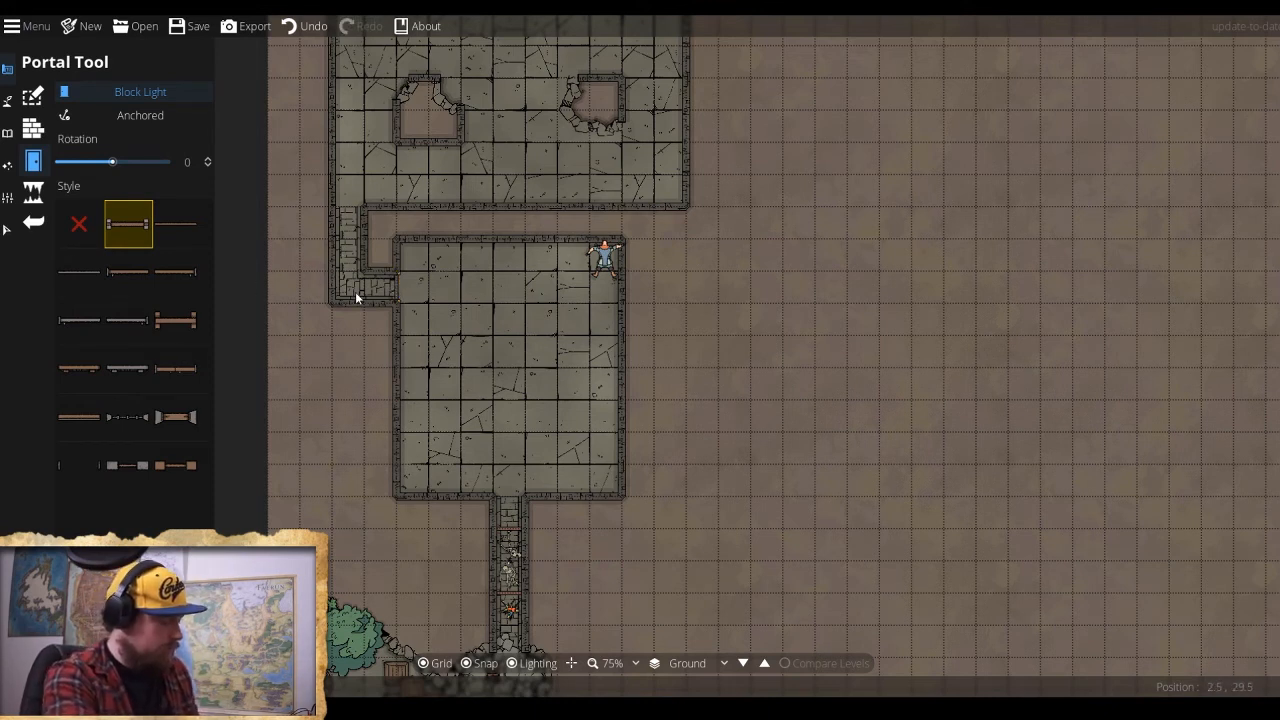
key("ctrl+z")
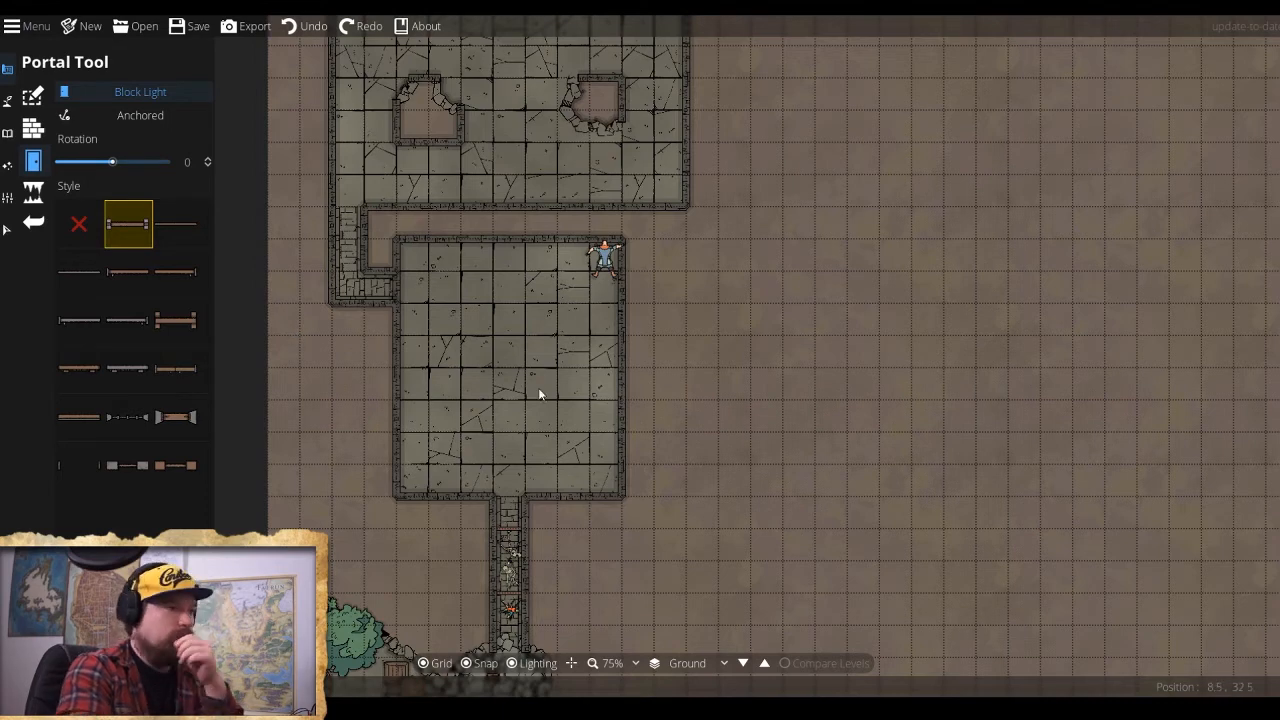
left_click_drag(563, 380, 621, 714)
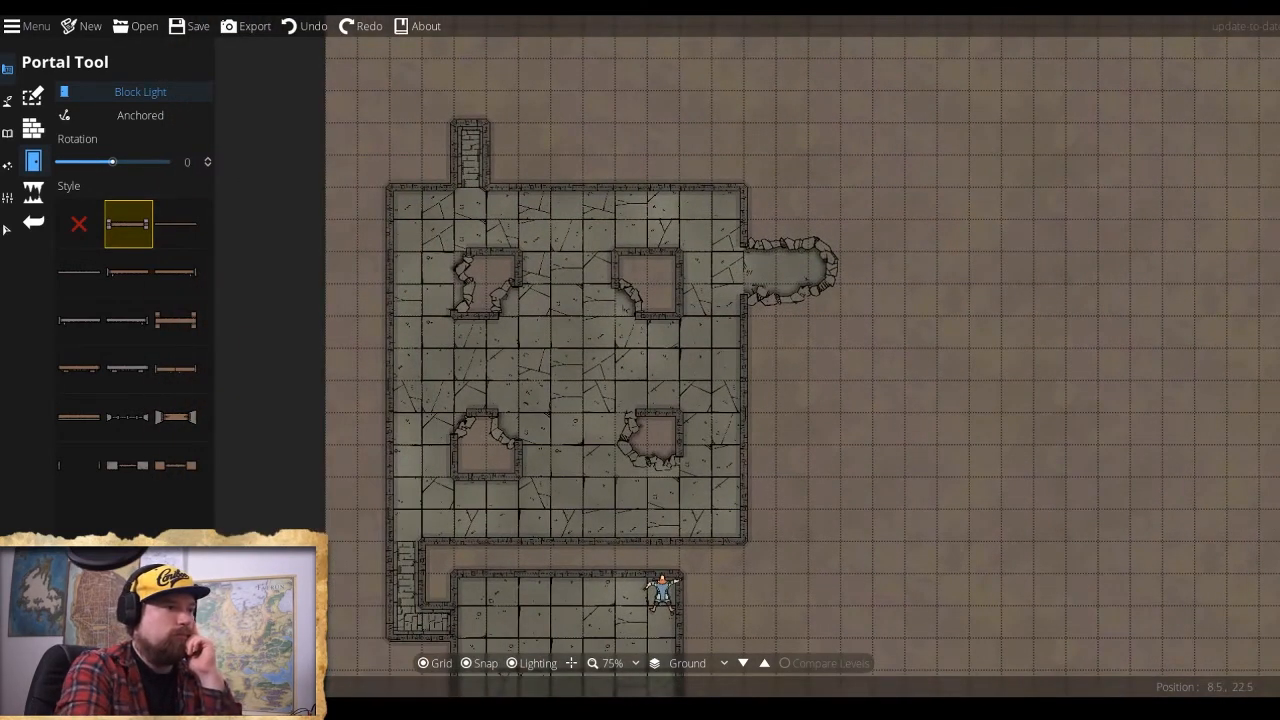
left_click_drag(593, 402, 562, 154)
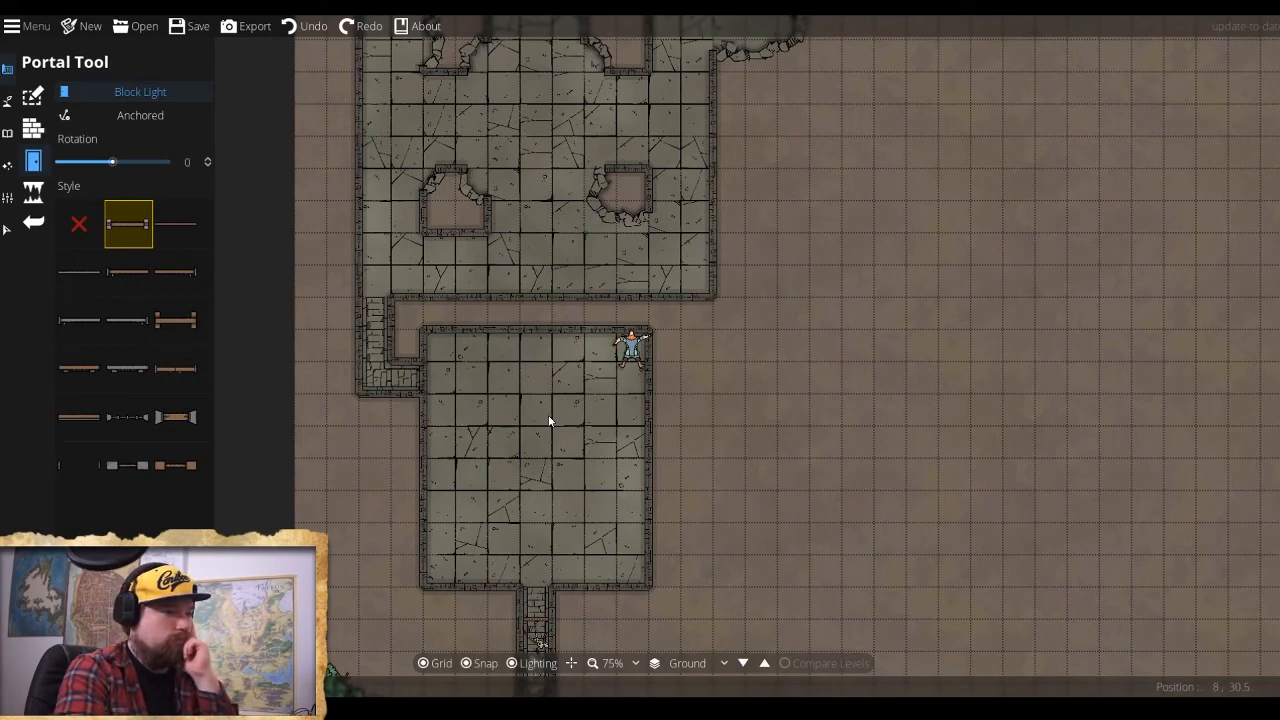
Try to place a portal at the square room's west entrance, and undo it.
left_click_drag(548, 418, 572, 268)
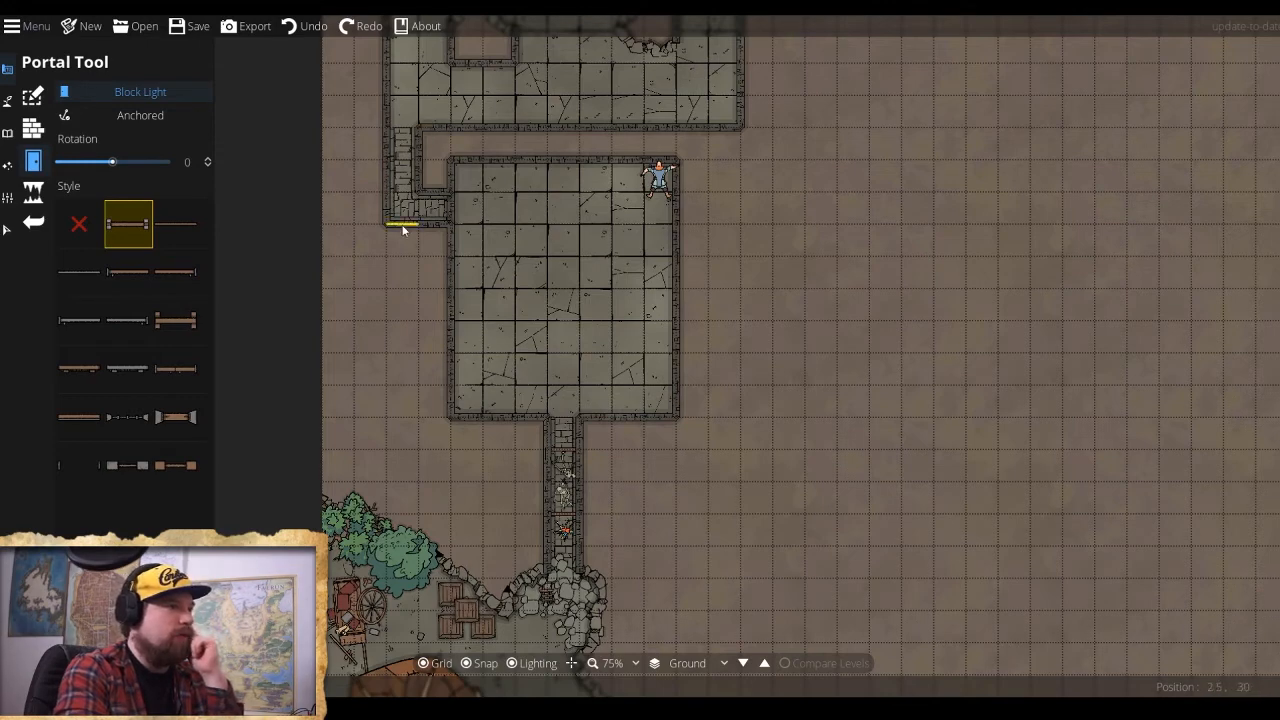
left_click_drag(482, 208, 452, 510)
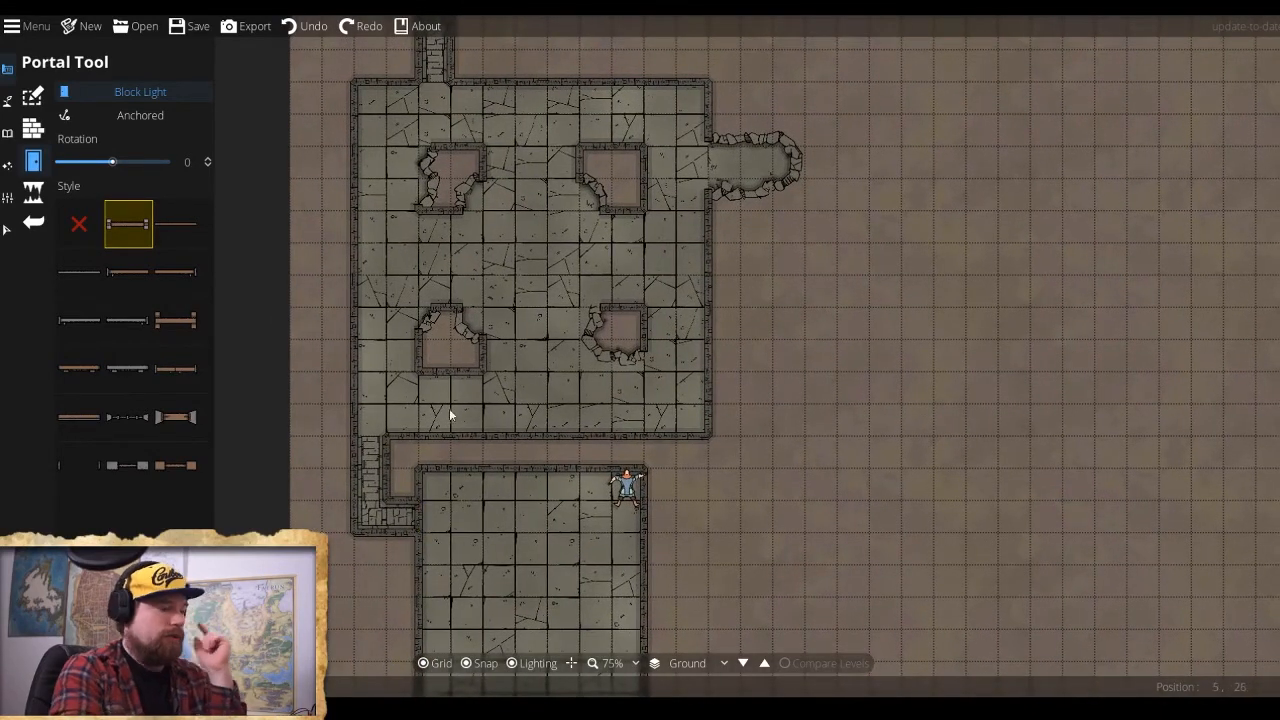
left_click(420, 520)
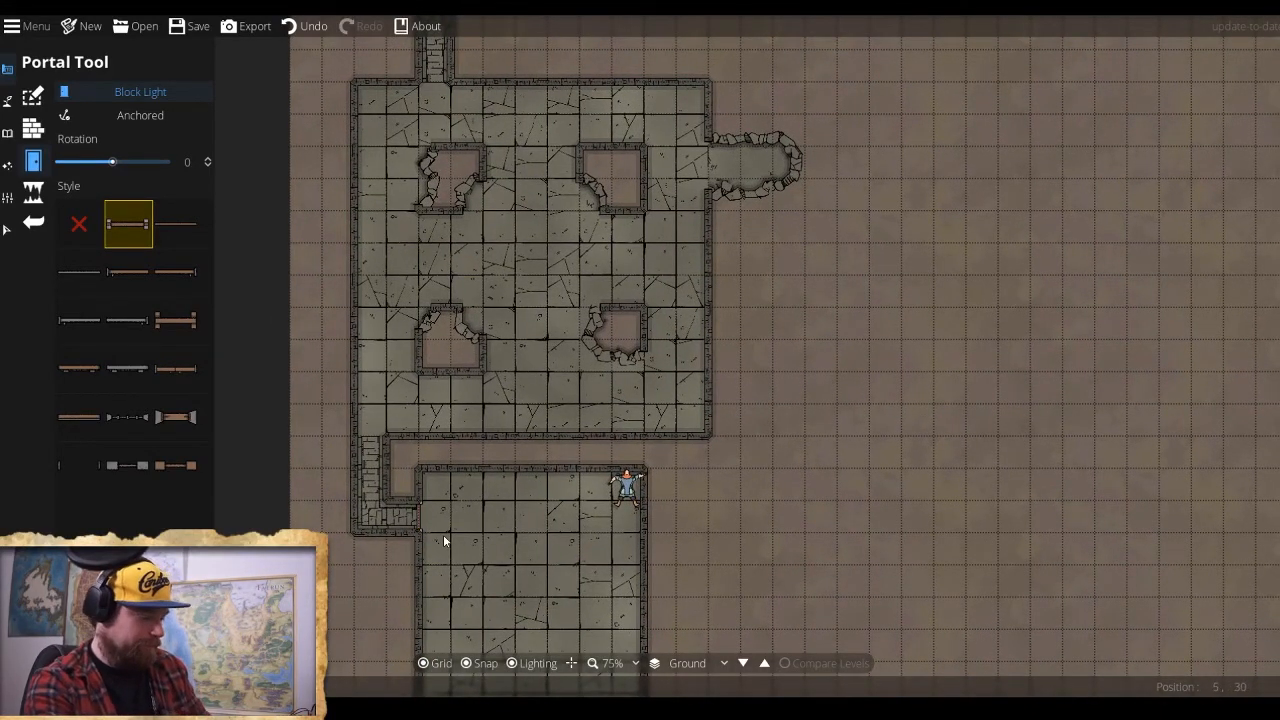
key("ctrl+z")
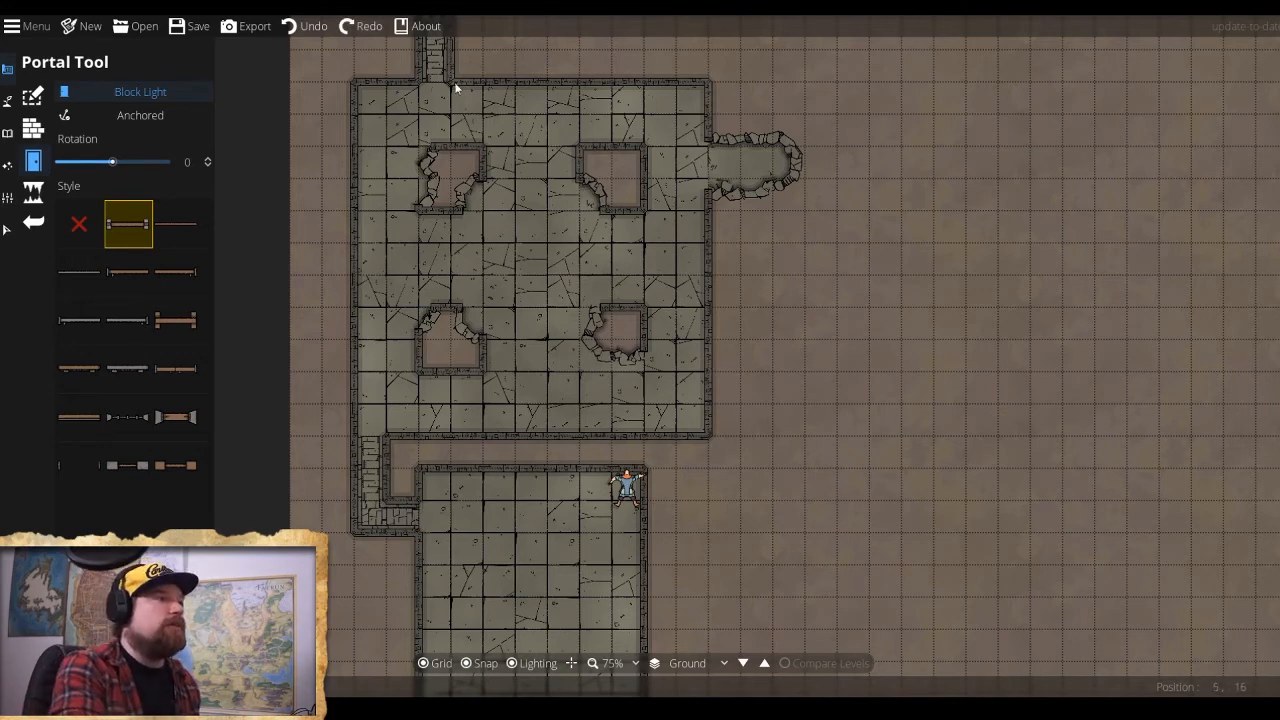
Draw a short wall across the large pillared room's north corridor opening and return to the Portal Tool.
left_click_drag(468, 149, 490, 307)
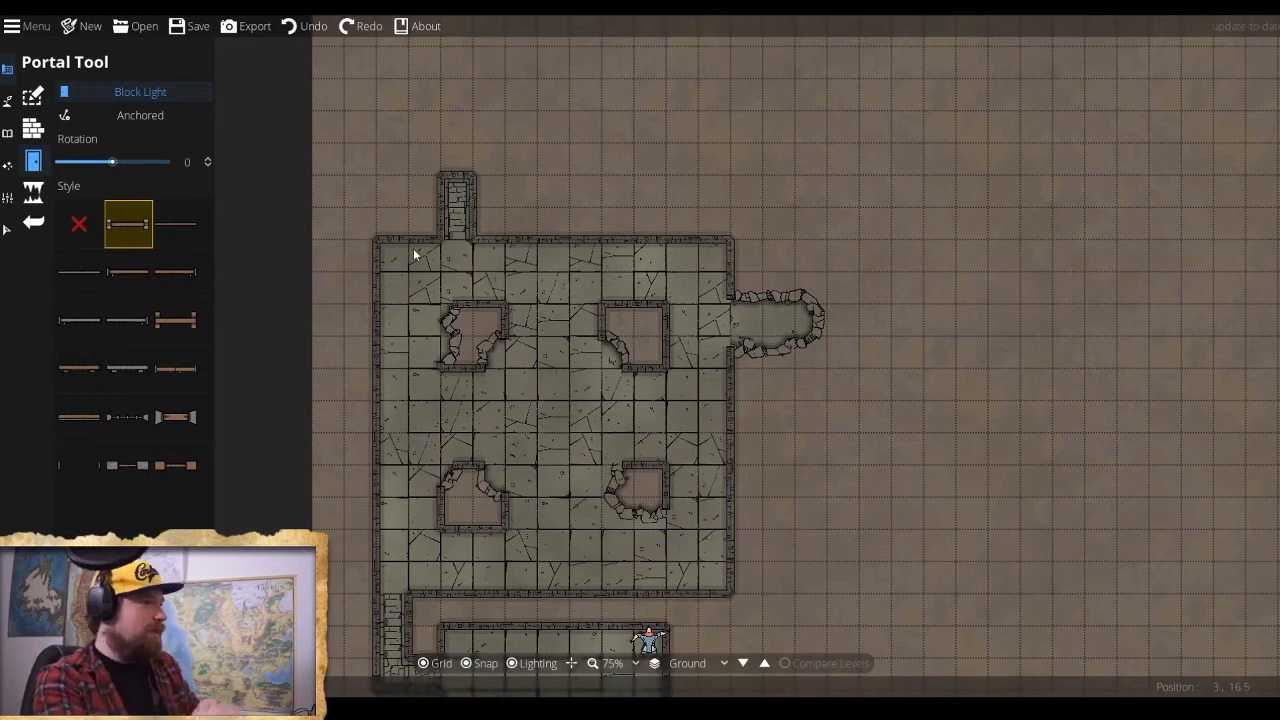
left_click(32, 136)
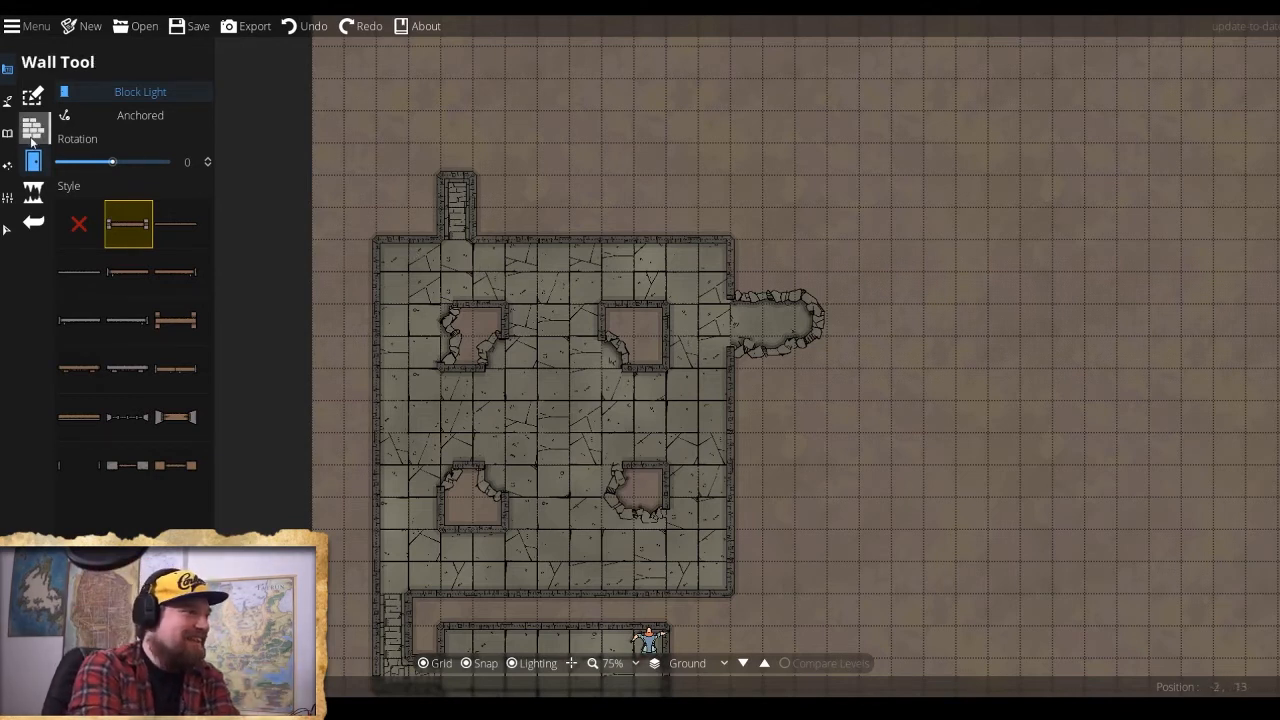
left_click(469, 238)
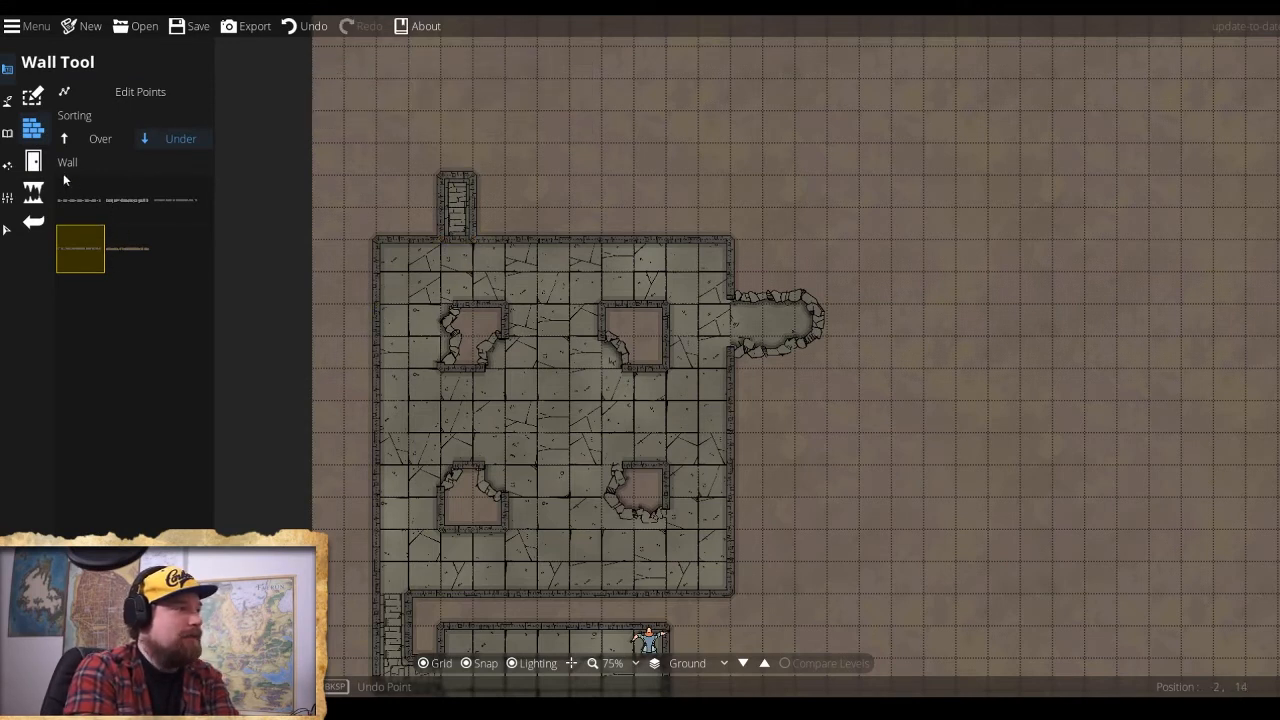
left_click(34, 162)
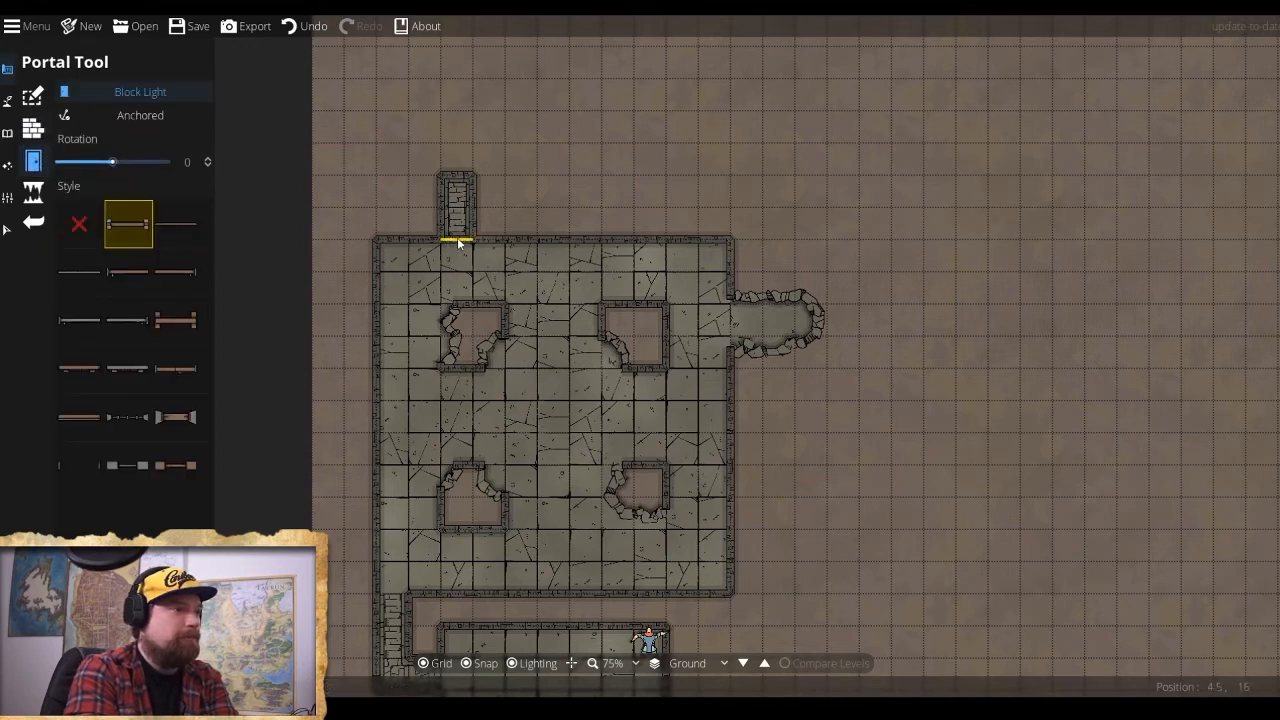
Look over the dungeon layout, from the large pillared room and square room to the south corridor, cave camp and empty surroundings.
left_click_drag(536, 395, 516, 25)
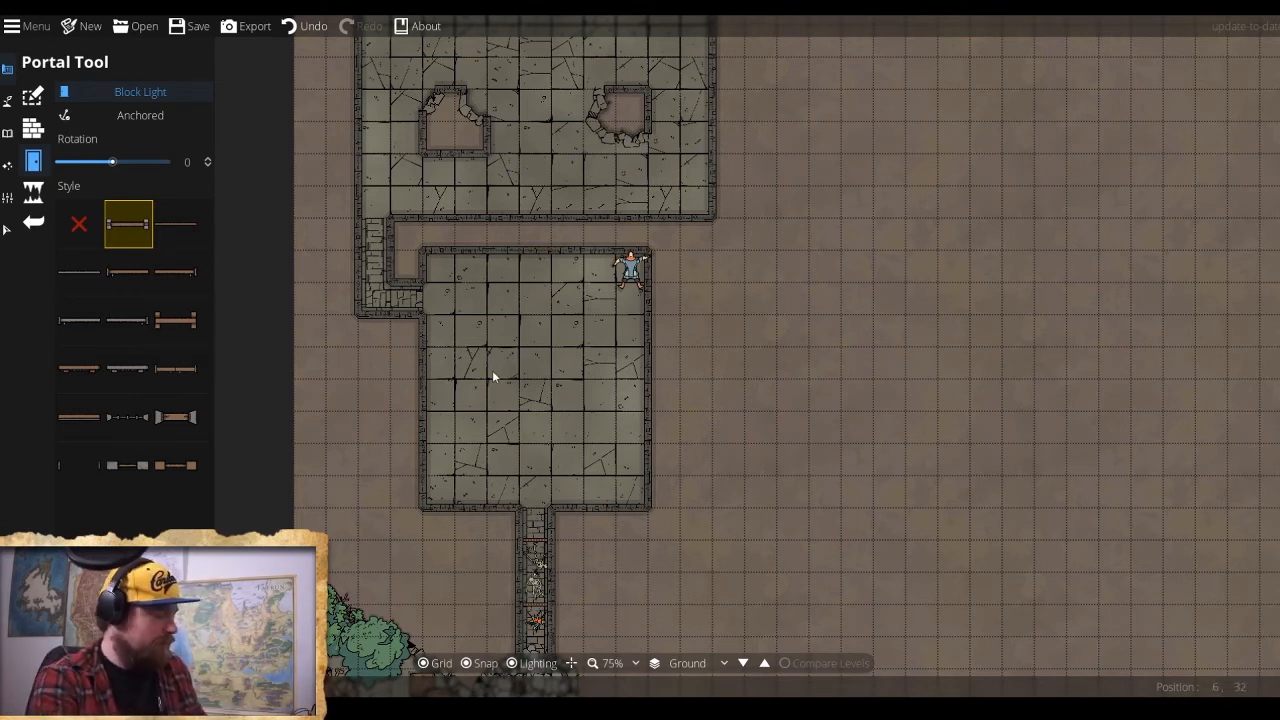
left_click_drag(618, 310, 692, 479)
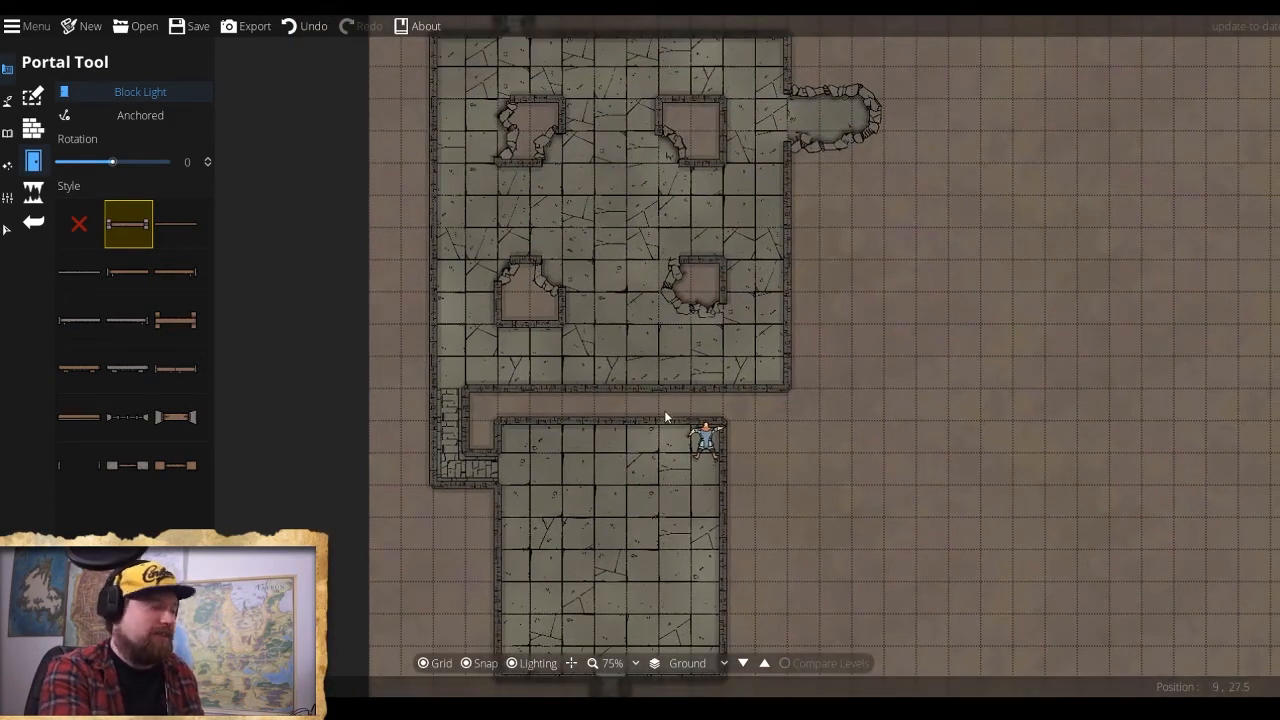
scroll(665, 418, "down", 5)
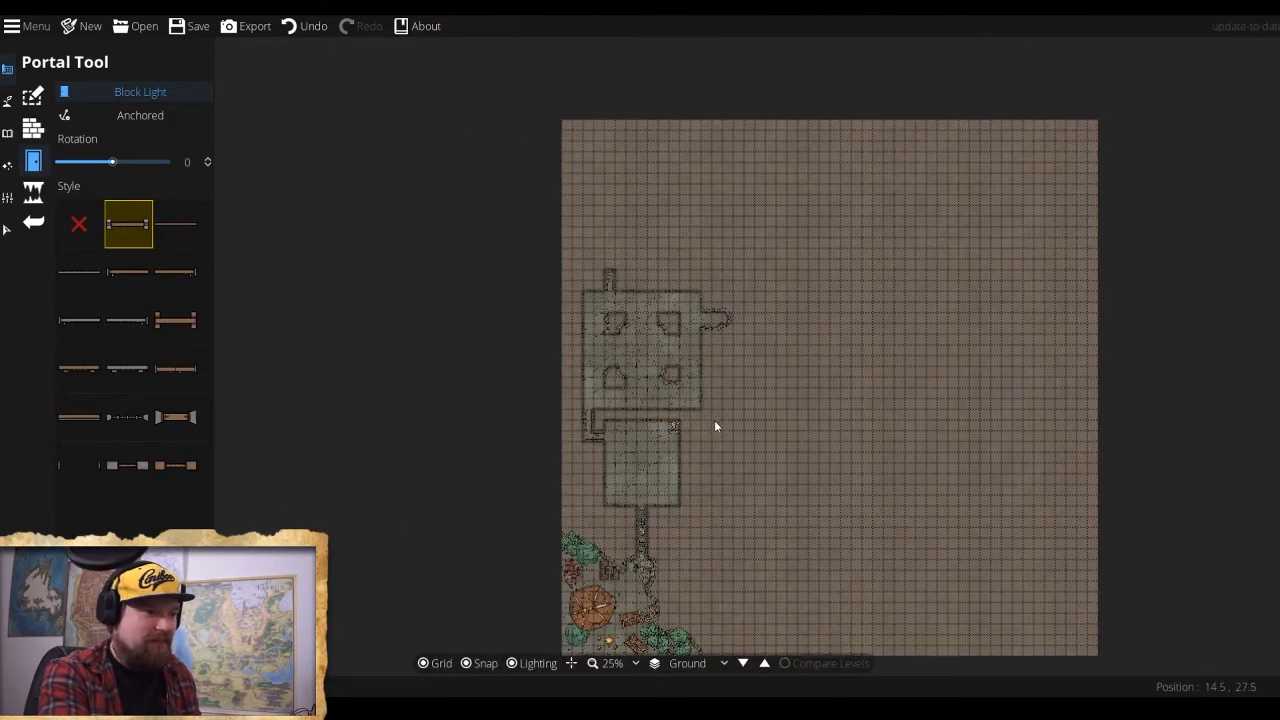
left_click_drag(714, 426, 620, 380)
scroll(620, 380, "up", 5)
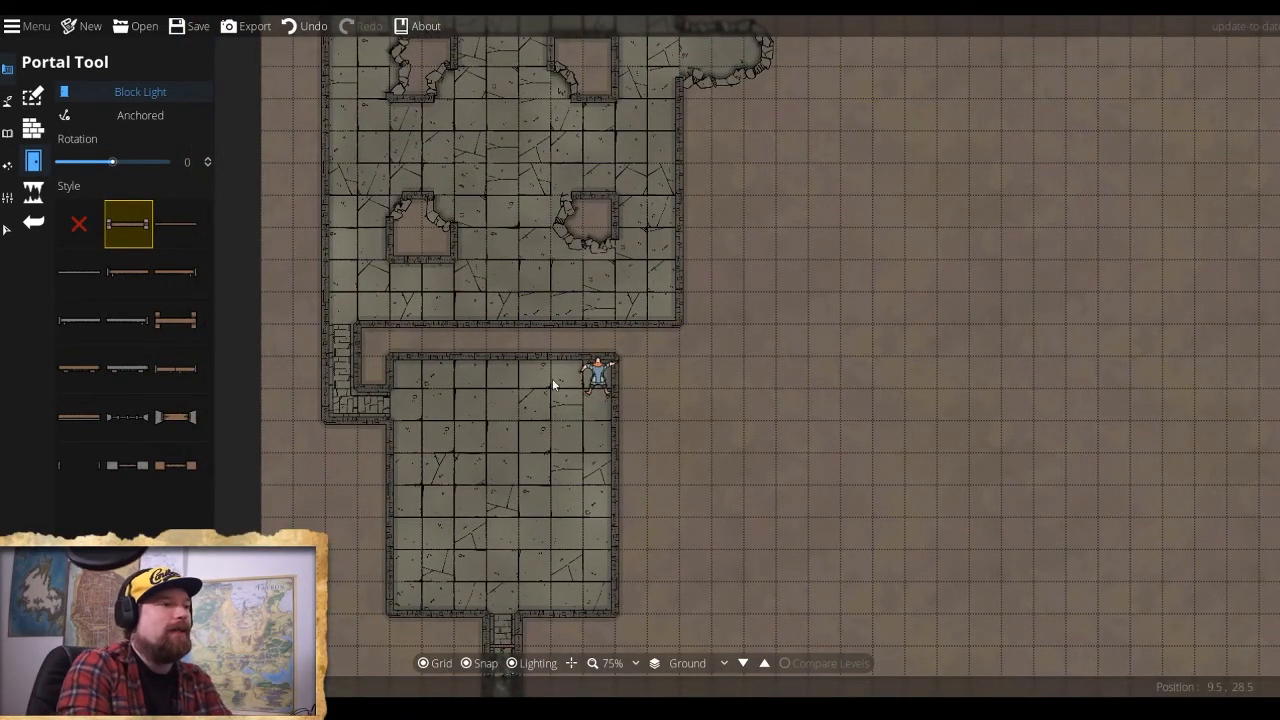
left_click_drag(520, 385, 556, 492)
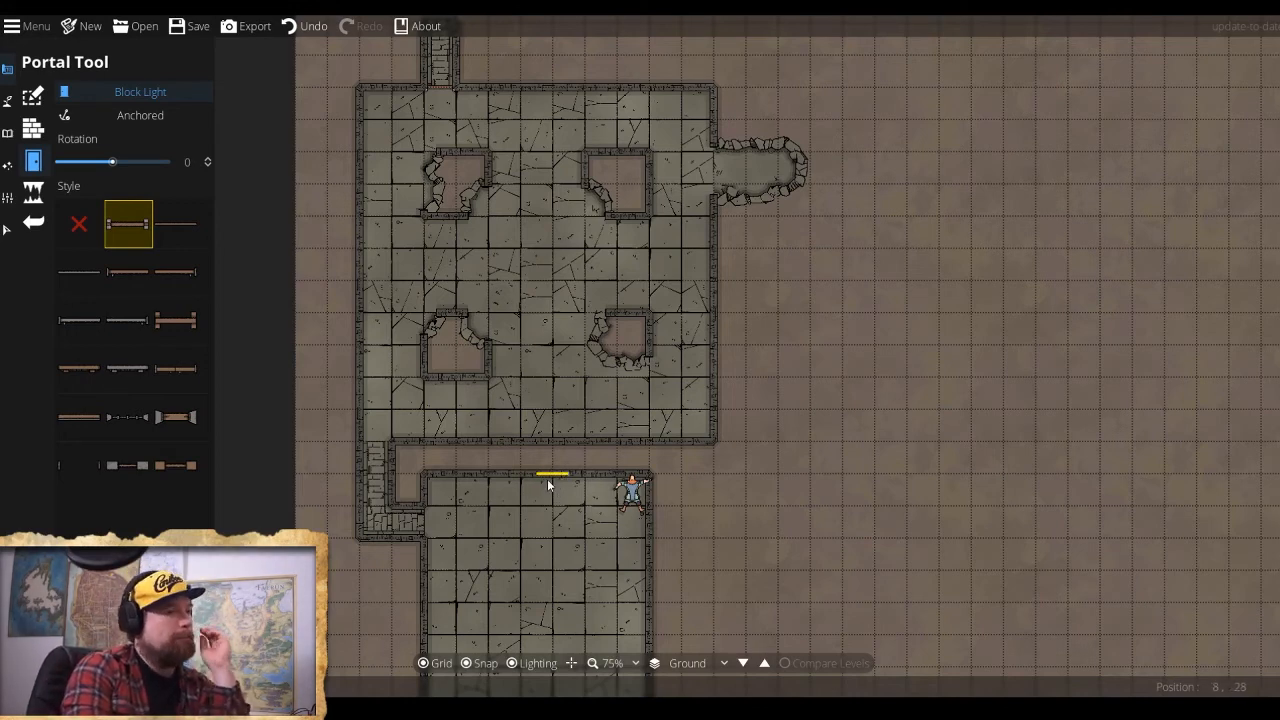
left_click_drag(687, 394, 674, 129)
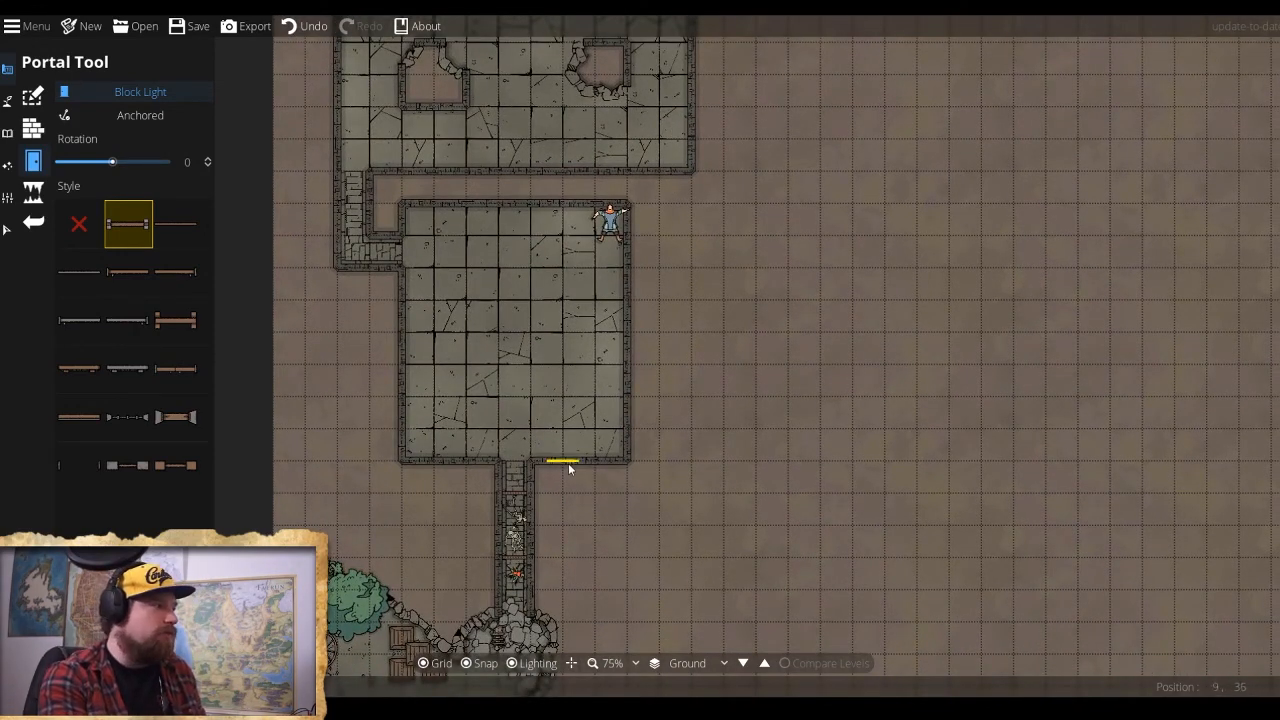
scroll(568, 463, "down", 1)
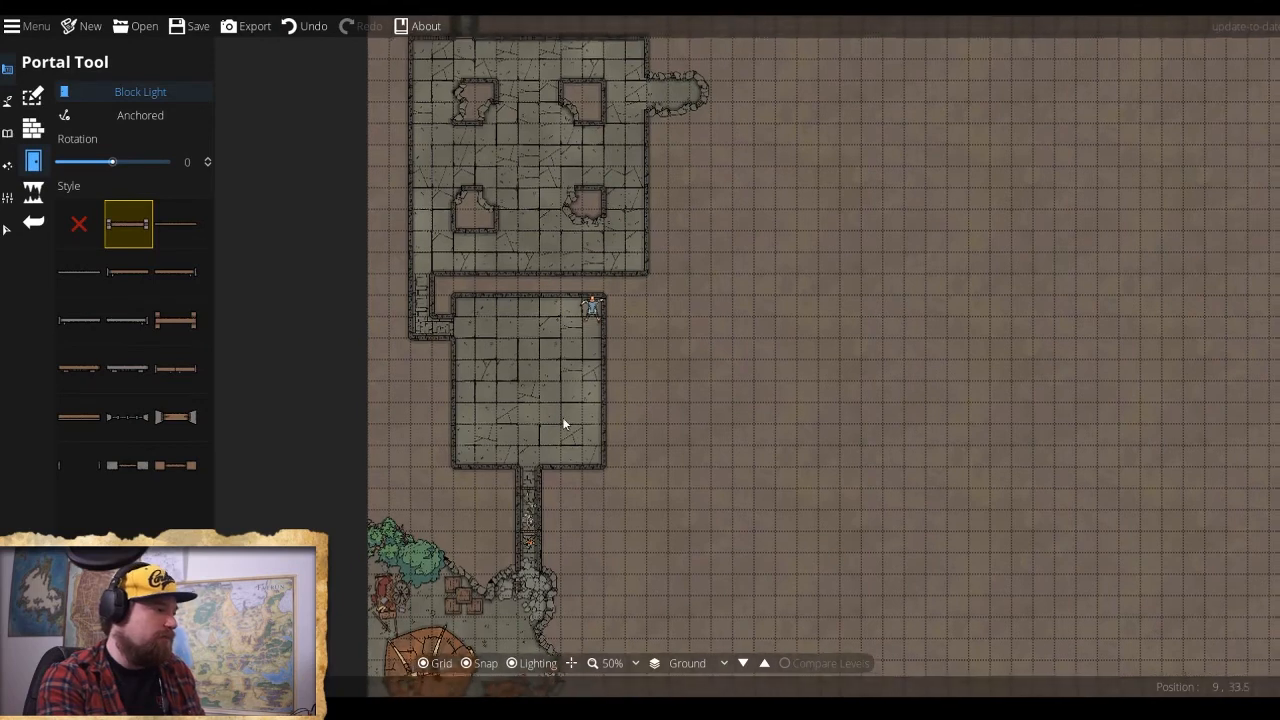
left_click_drag(563, 424, 548, 449)
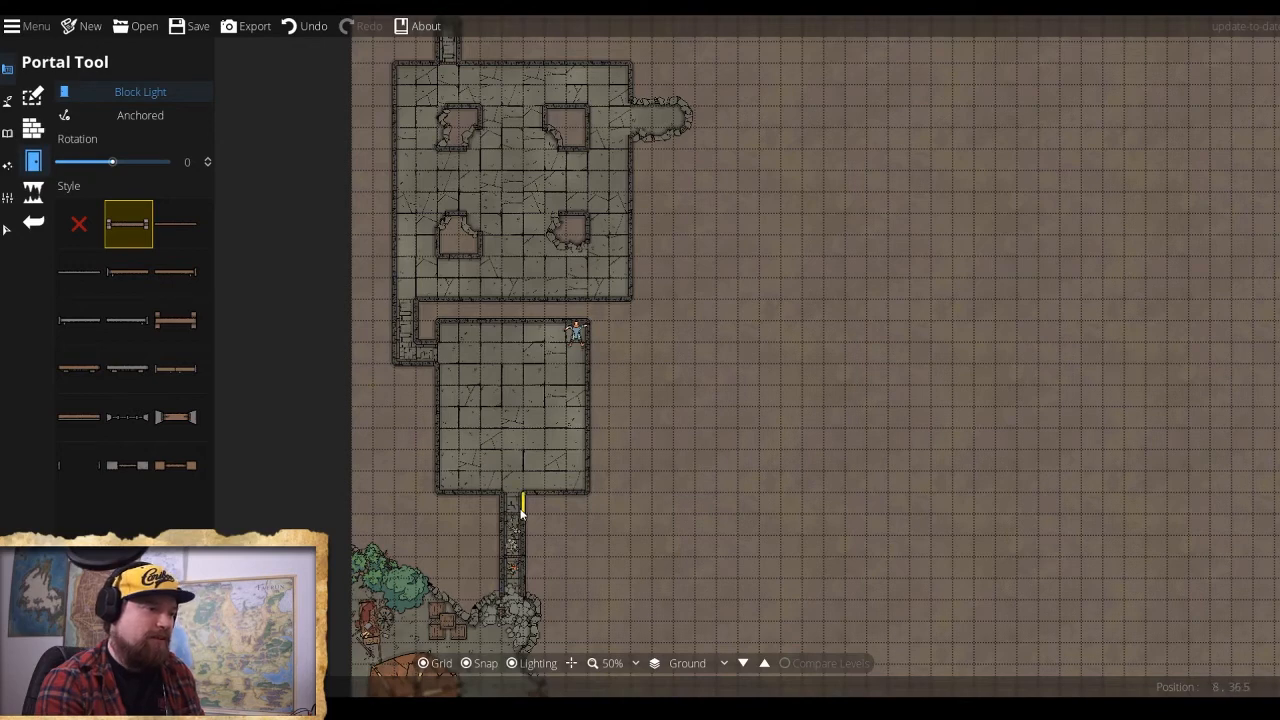
left_click_drag(600, 534, 677, 620)
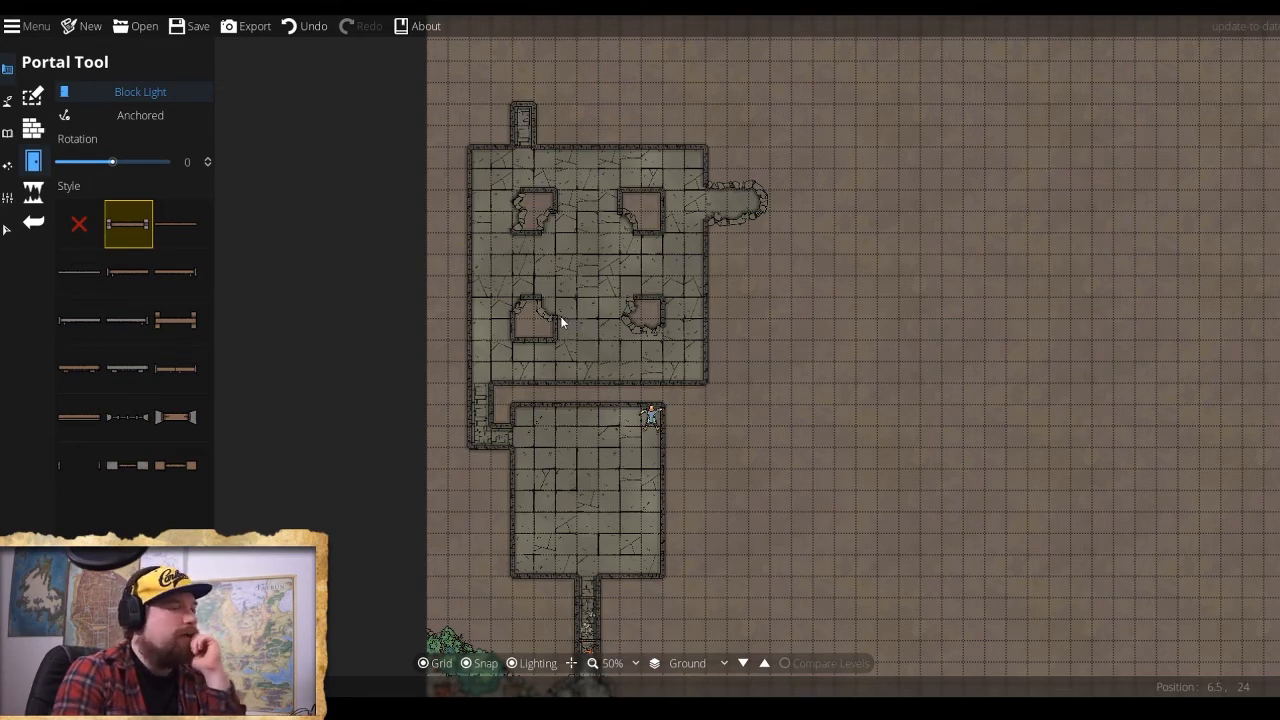
left_click_drag(586, 316, 569, 147)
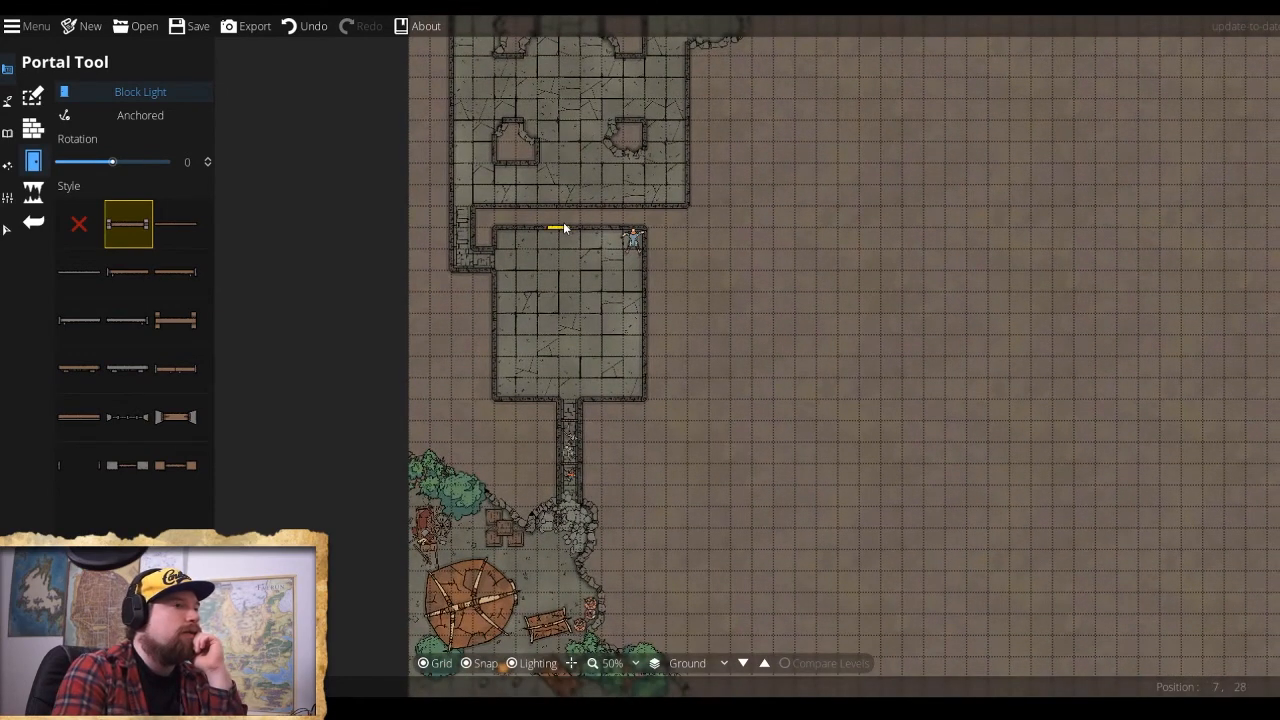
left_click_drag(565, 226, 629, 330)
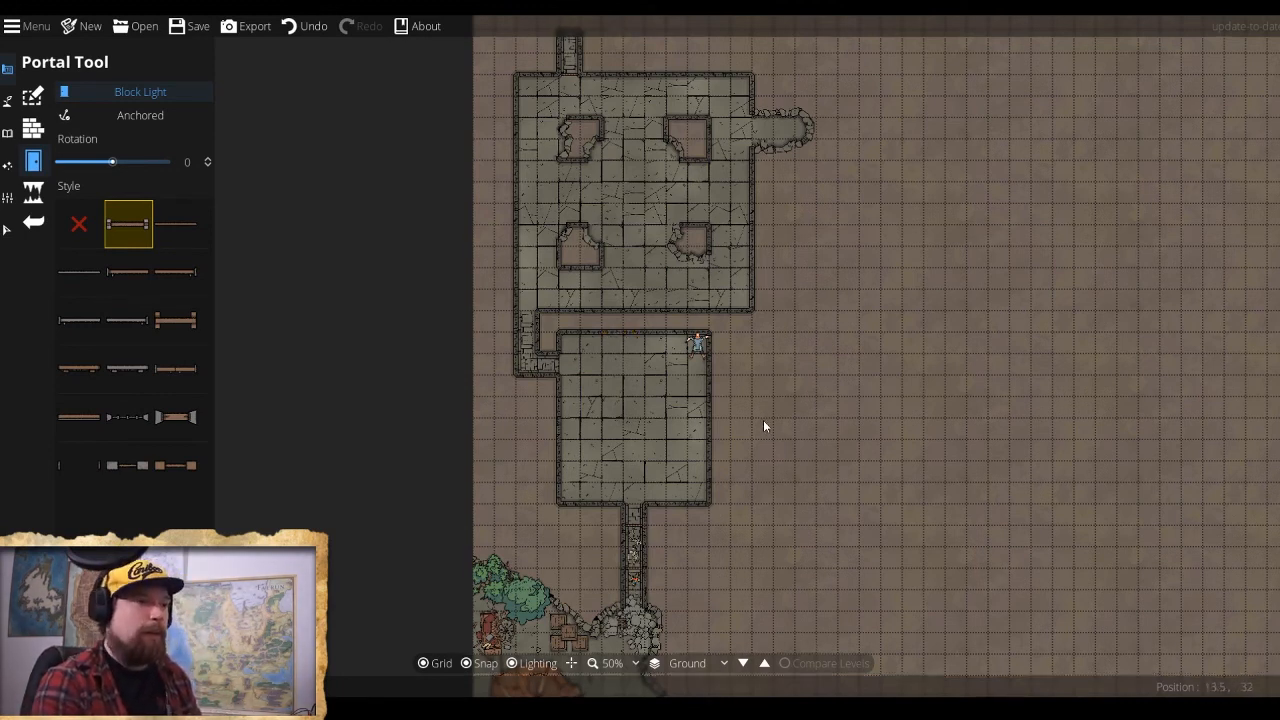
left_click_drag(763, 424, 646, 523)
left_click_drag(797, 329, 766, 443)
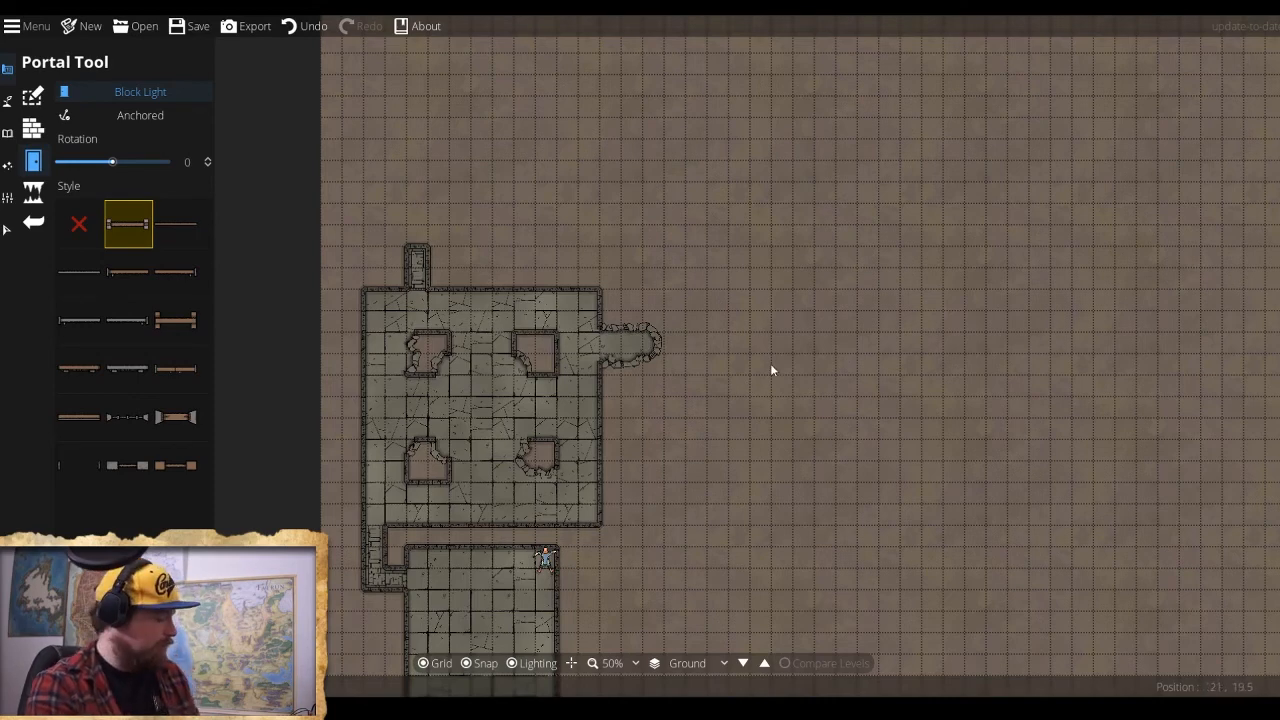
Paint a winding cave passage from the map's north edge to its east edge with the largest Cave Brush, adding a short southern branch.
scroll(770, 368, "down", 2)
left_click_drag(755, 306, 648, 306)
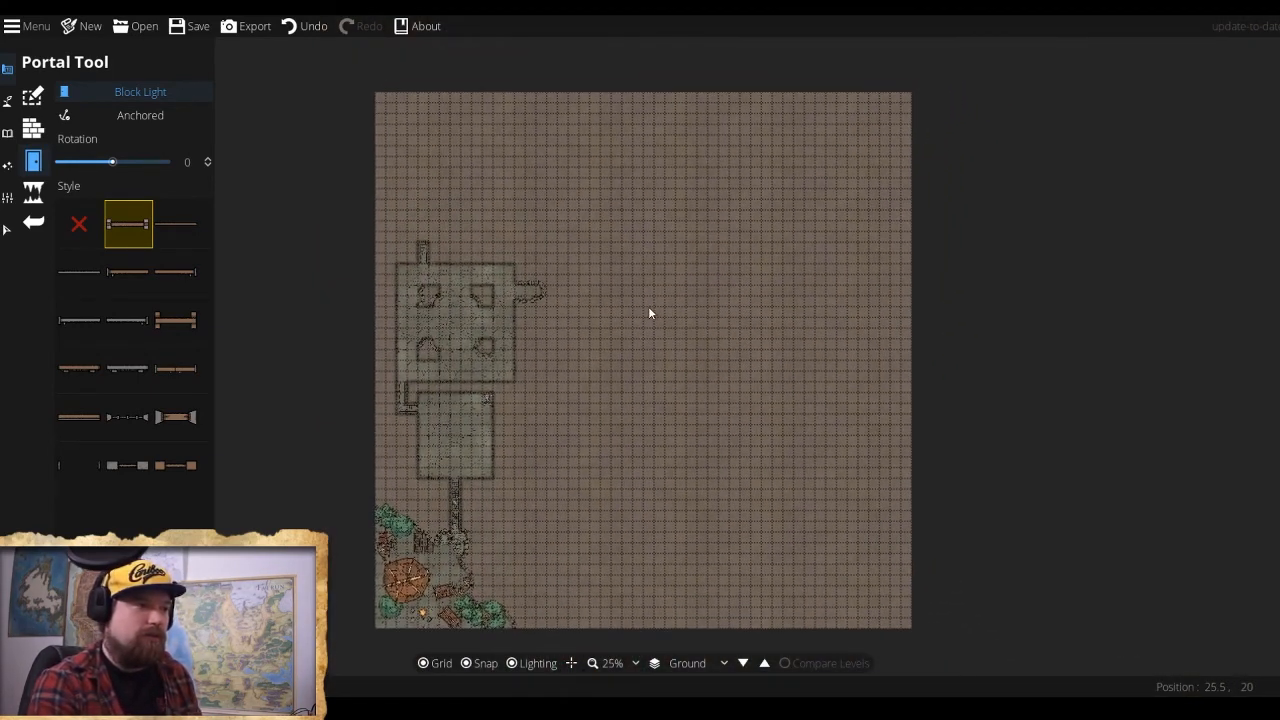
left_click(33, 193)
scroll(756, 167, "up", 2)
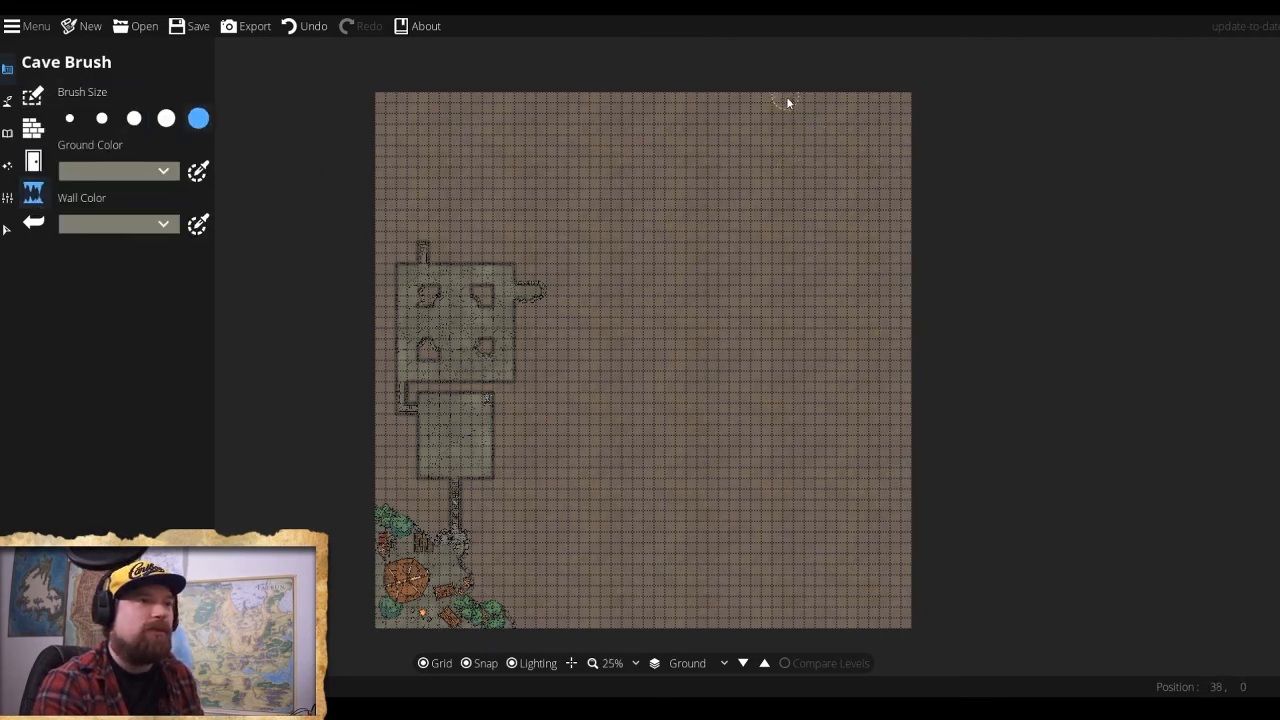
mouse_move(786, 96)
left_mouse_down()
mouse_move(817, 118)
mouse_move(796, 140)
mouse_move(826, 166)
mouse_move(820, 238)
mouse_move(845, 262)
mouse_move(823, 284)
mouse_move(879, 286)
mouse_move(935, 355)
left_mouse_up()
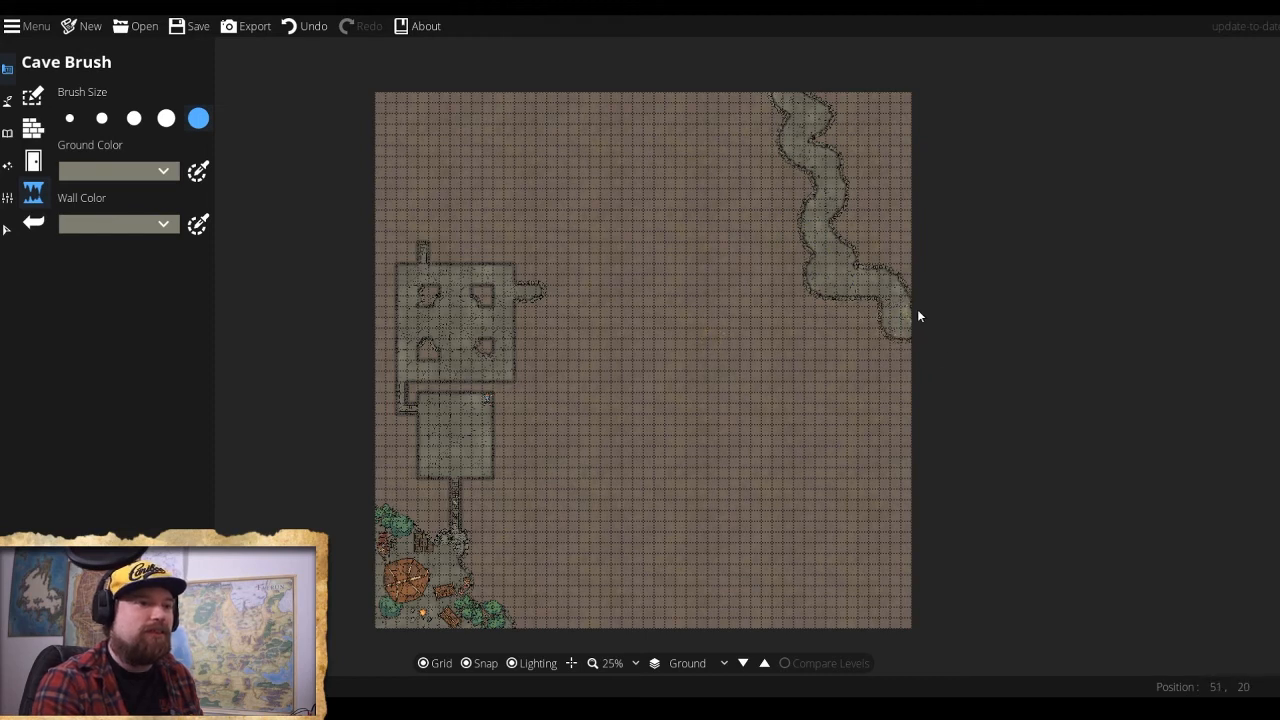
mouse_move(836, 316)
left_mouse_down()
mouse_move(851, 371)
mouse_move(837, 354)
left_mouse_up()
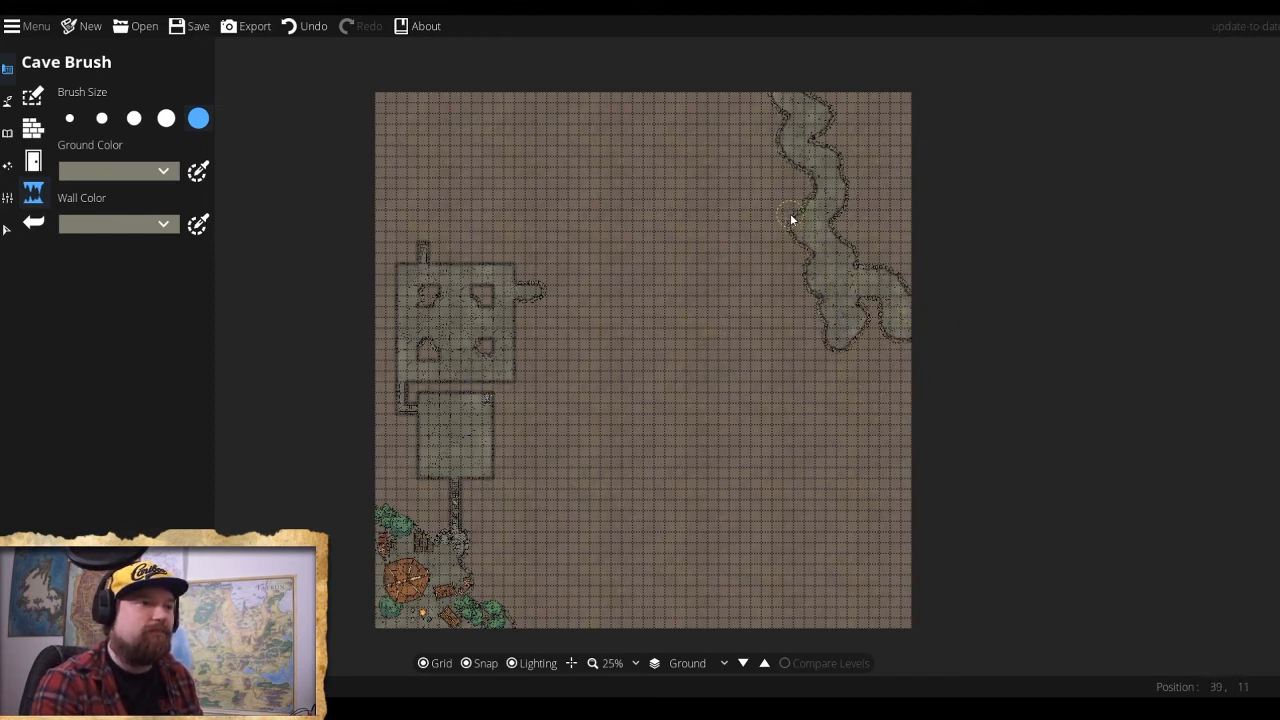
Roughen the northeast cave's edges with the second-smallest brush, adding irregular side nooks and pockets around the southern branch.
scroll(790, 214, "down", 3)
mouse_move(797, 213)
left_mouse_down()
mouse_move(803, 194)
mouse_move(801, 209)
left_mouse_up()
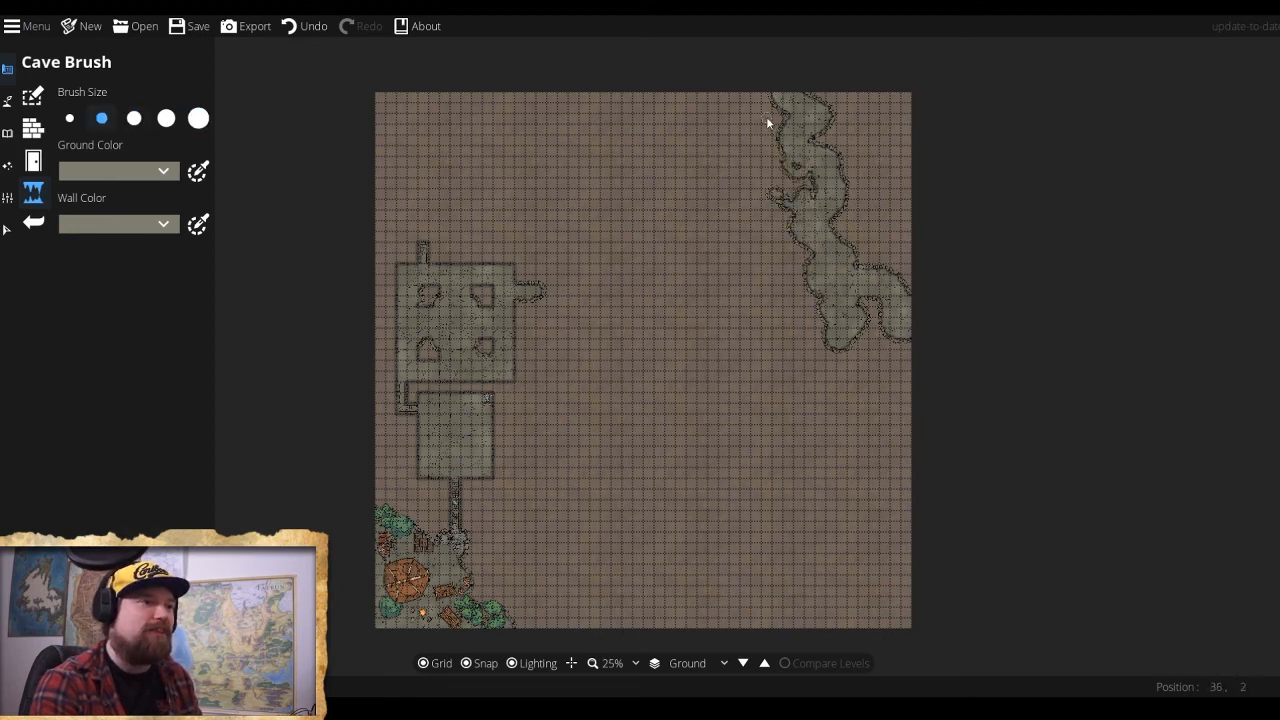
mouse_move(789, 131)
left_mouse_down()
mouse_move(761, 110)
mouse_move(795, 139)
left_mouse_up()
mouse_move(872, 358)
left_mouse_down()
mouse_move(889, 317)
mouse_move(875, 321)
mouse_move(903, 370)
mouse_move(899, 345)
mouse_move(915, 360)
mouse_move(903, 372)
mouse_move(898, 360)
mouse_move(926, 375)
mouse_move(889, 357)
mouse_move(917, 341)
mouse_move(928, 355)
mouse_move(928, 301)
mouse_move(874, 256)
mouse_move(888, 245)
mouse_move(845, 252)
left_mouse_up()
Carve a looping side cave east of the passage, hollow out its middle, and set the brush to the second-largest size.
mouse_move(865, 178)
left_mouse_down()
mouse_move(832, 157)
mouse_move(879, 121)
mouse_move(907, 147)
mouse_move(907, 174)
mouse_move(879, 212)
mouse_move(841, 190)
left_mouse_up()
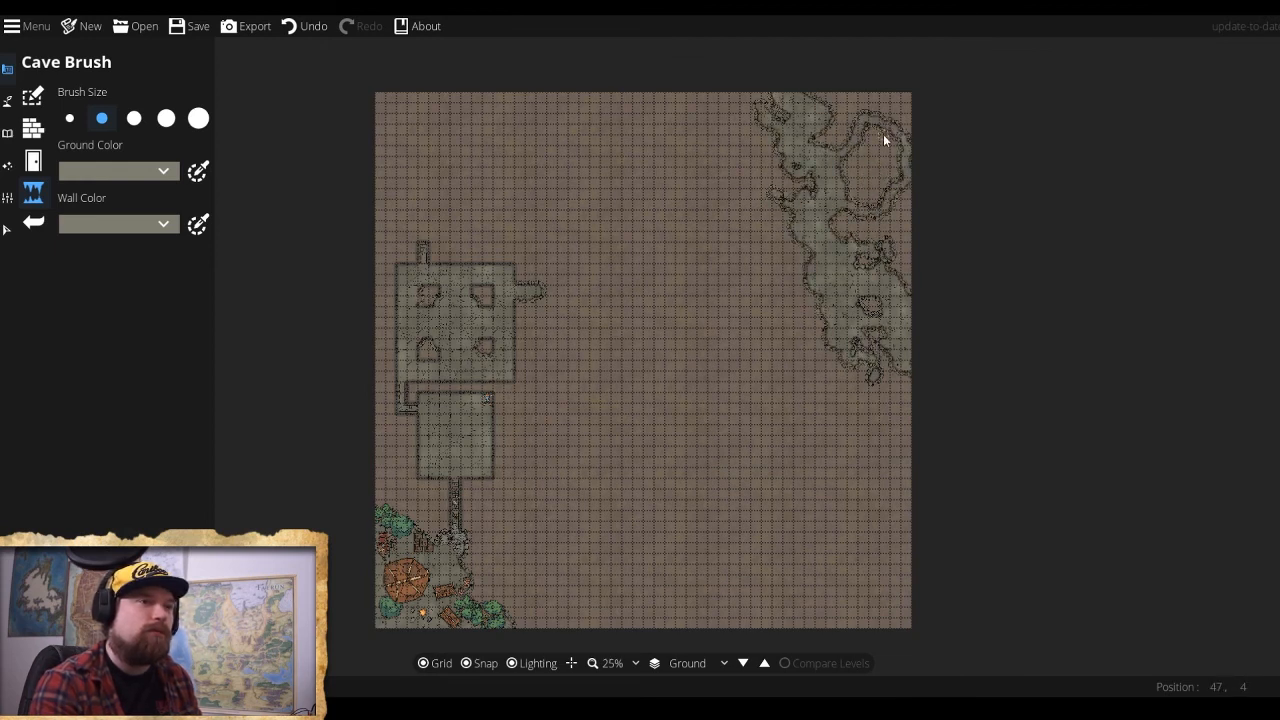
mouse_move(857, 177)
left_mouse_down()
mouse_move(900, 206)
mouse_move(886, 191)
mouse_move(887, 148)
mouse_move(892, 173)
left_mouse_up()
key("bracketright")
key("bracketright")
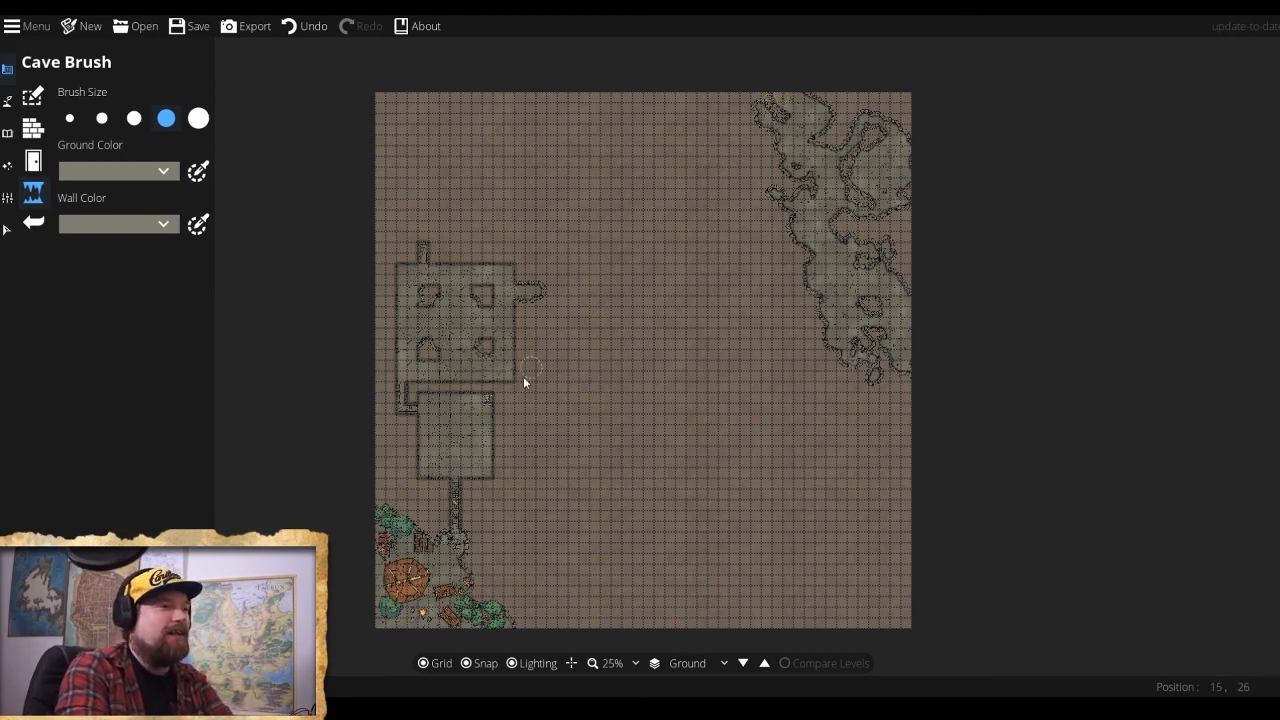
Open the Object Tool for the corridor south of the square room and find the skeletons in the object library.
scroll(452, 537, "up", 4)
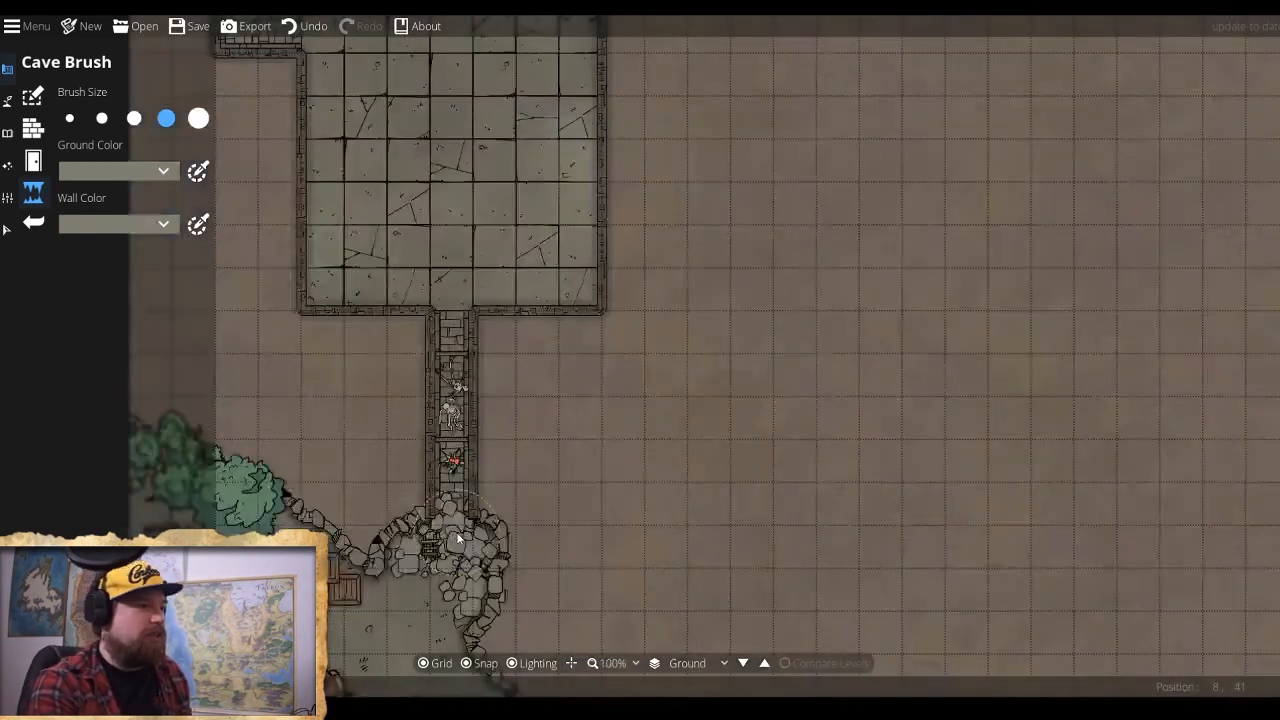
left_click_drag(478, 500, 567, 545)
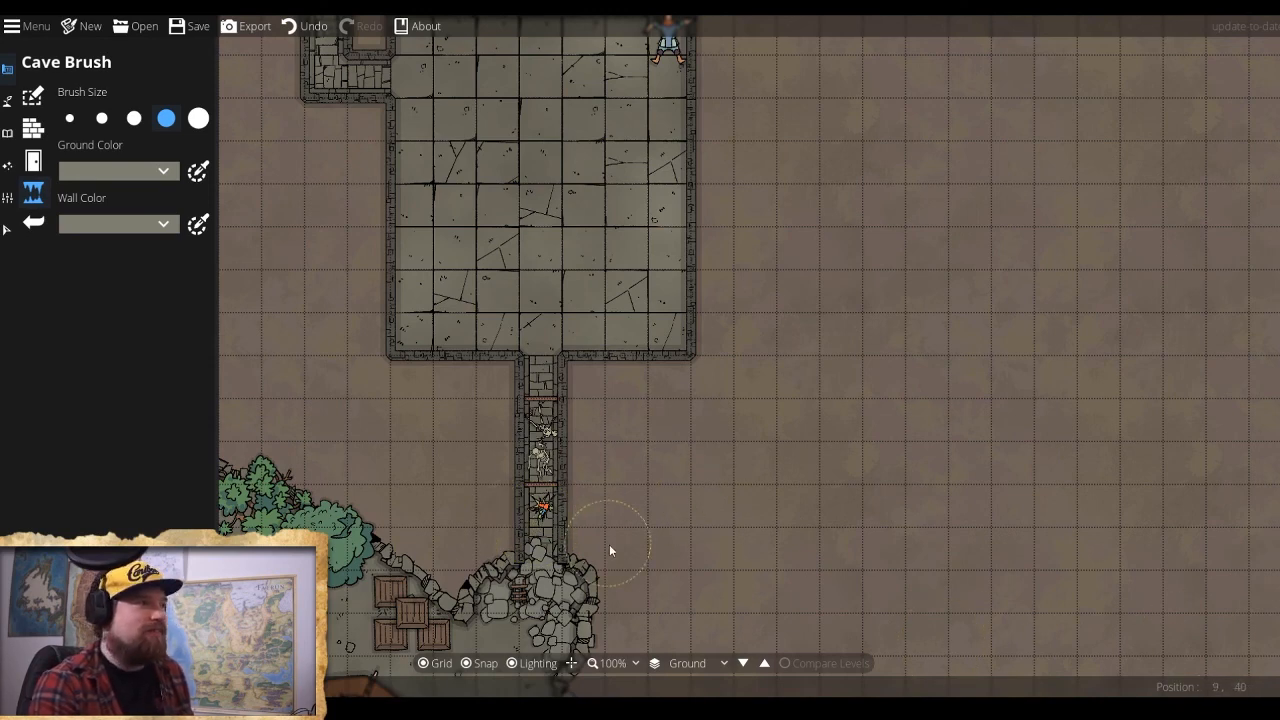
left_click_drag(704, 468, 855, 368)
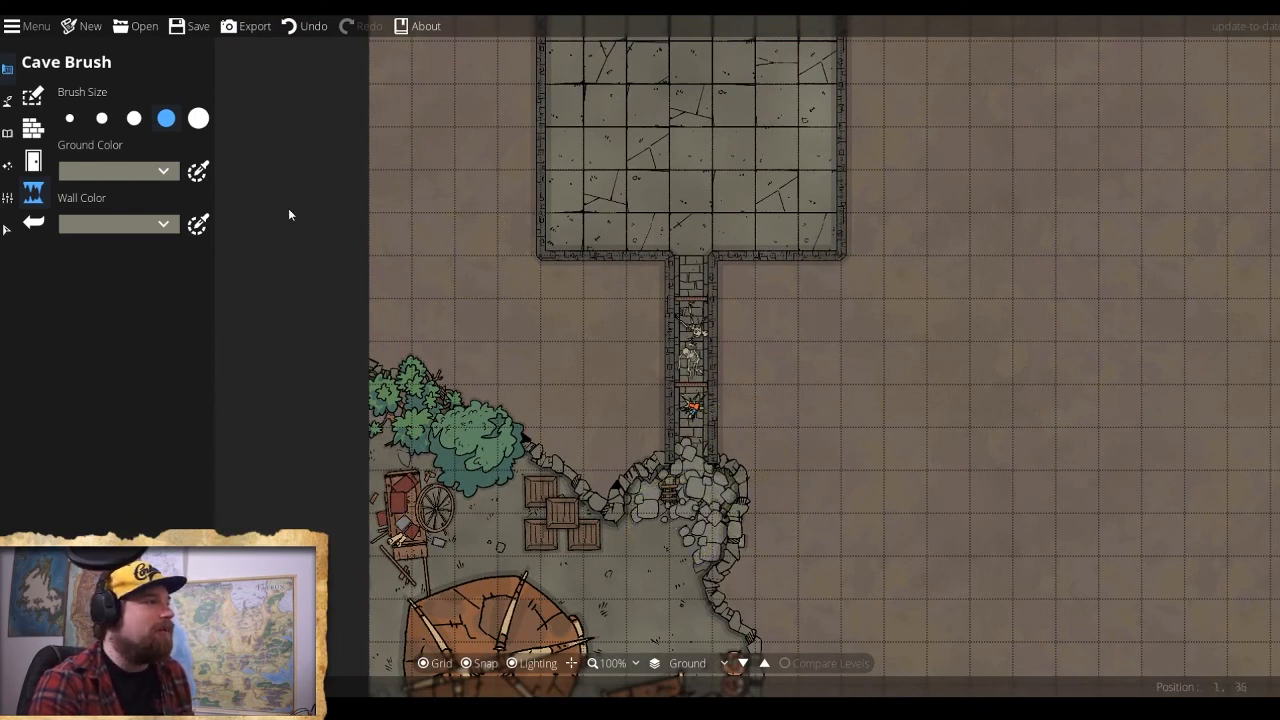
left_click(7, 133)
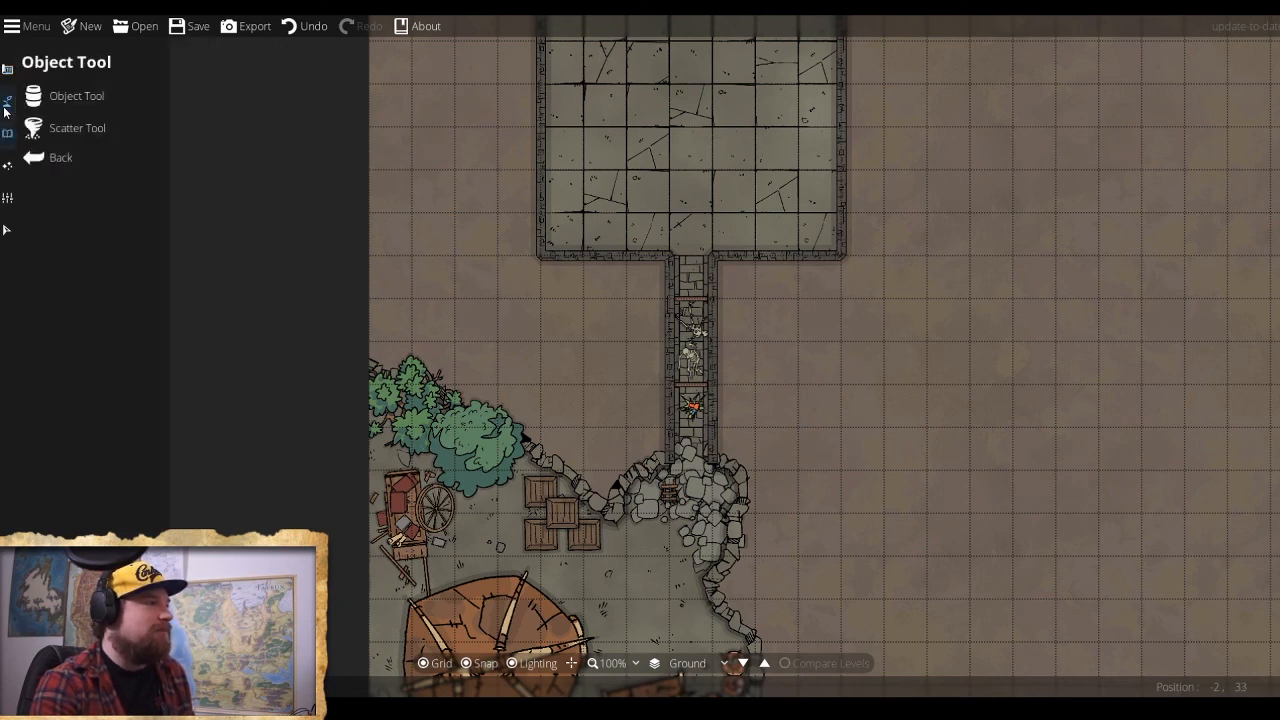
left_click(7, 103)
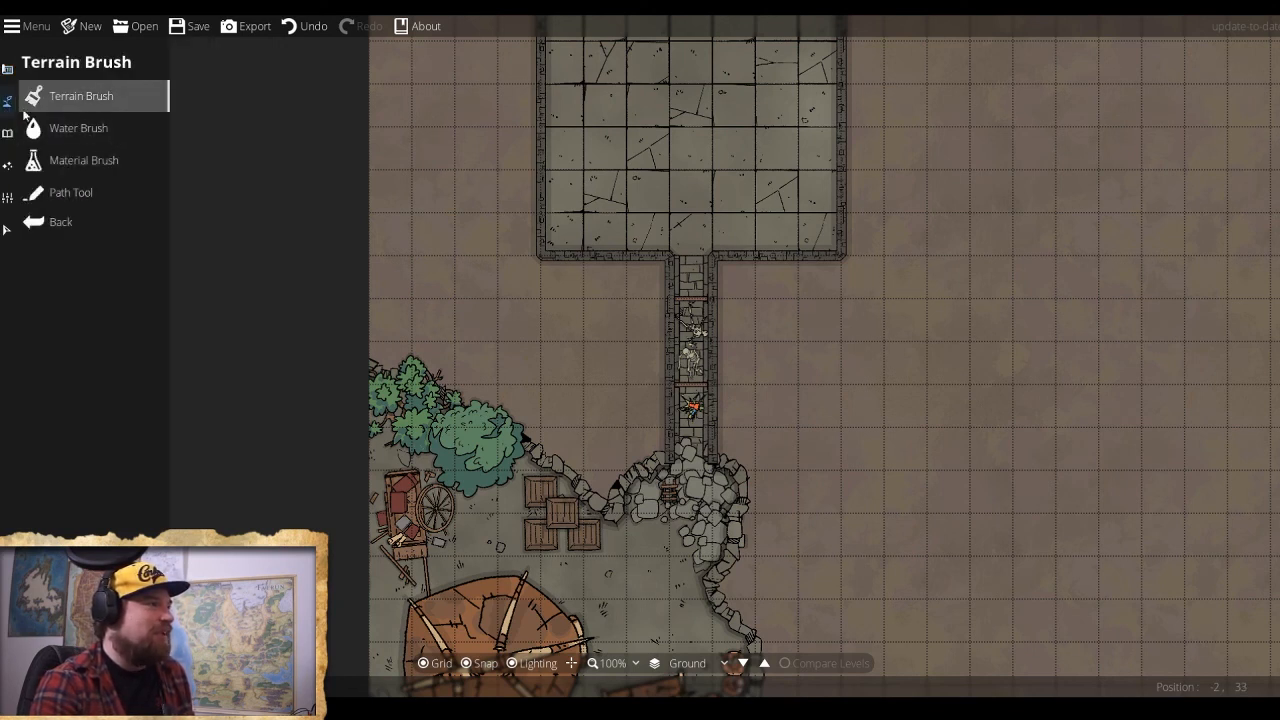
left_click(7, 70)
left_click(7, 135)
left_click(76, 96)
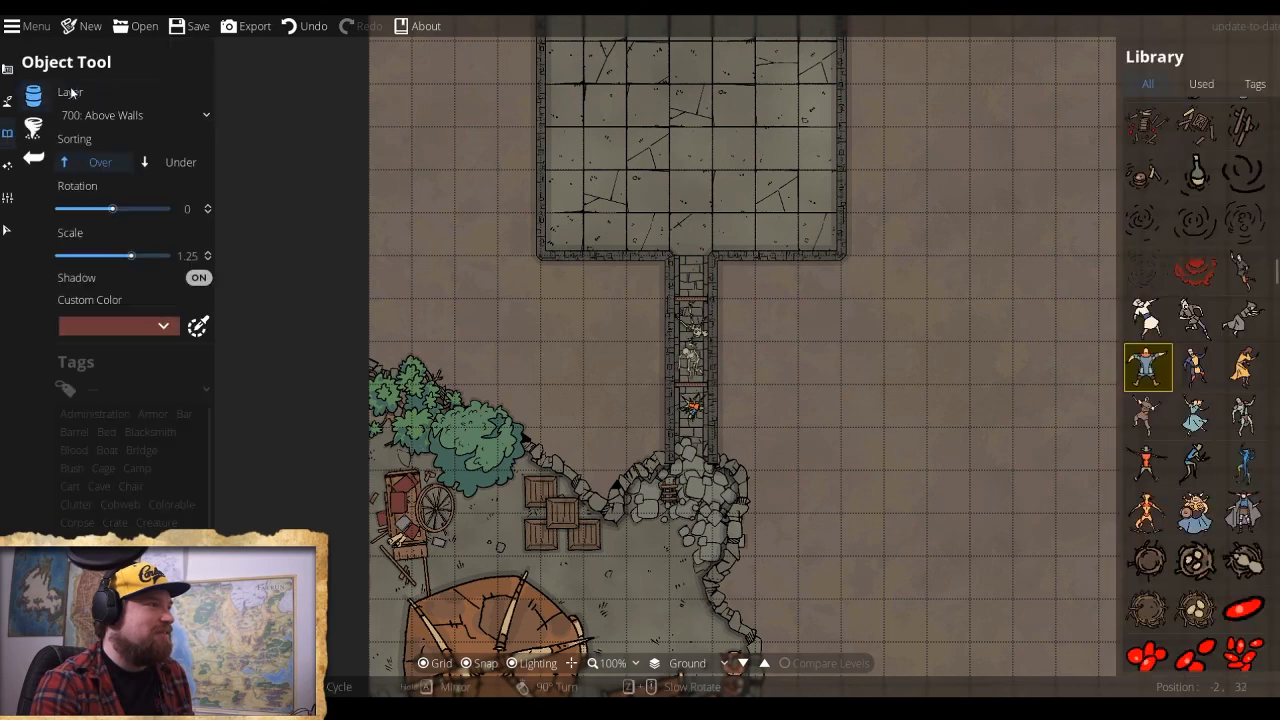
mouse_move(1197, 428)
scroll(1197, 428, "down", 10)
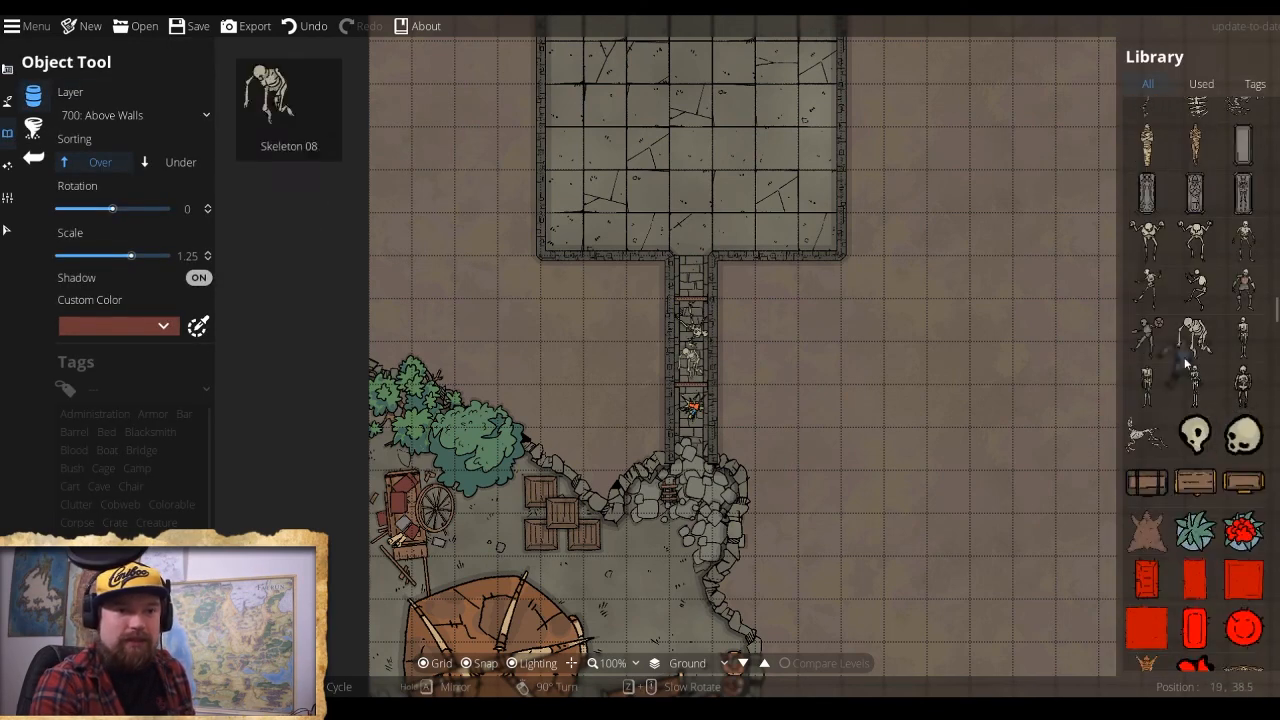
mouse_move(1143, 438)
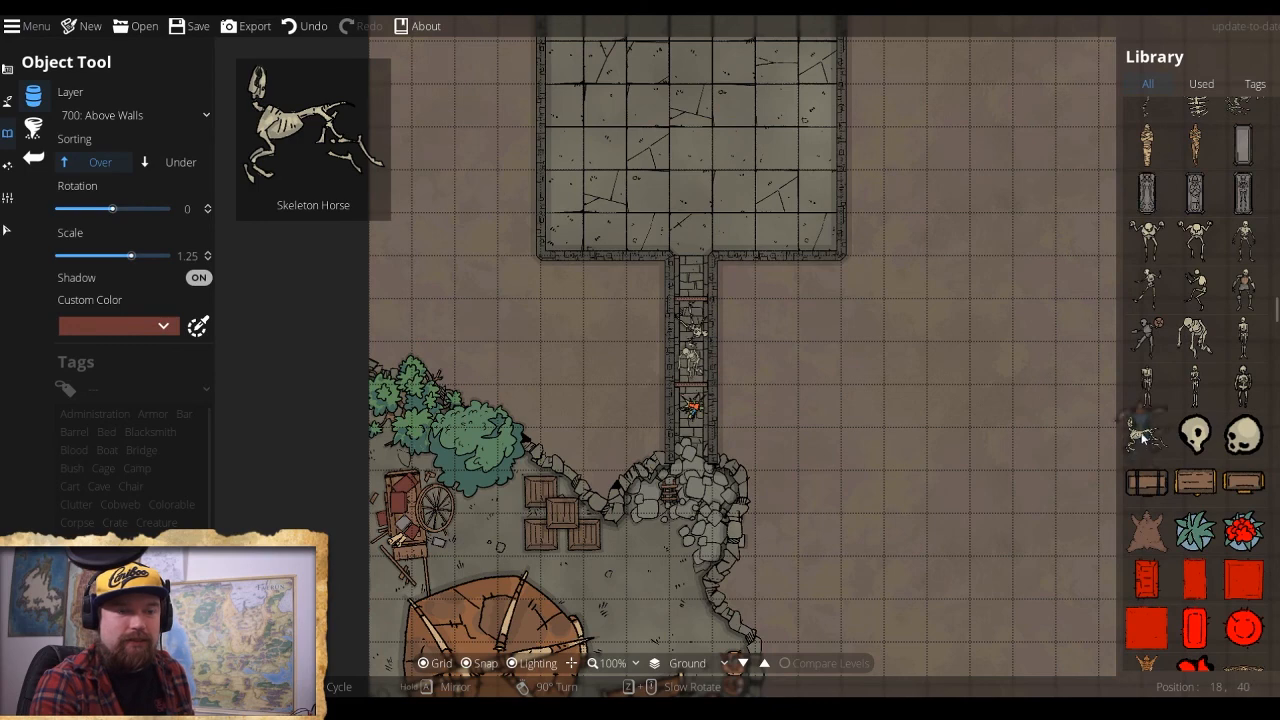
Place the last upright skeleton before the Skeleton Horse in the south corridor's lower part, with rotation -105 and scale 1.25.
left_click(1244, 385)
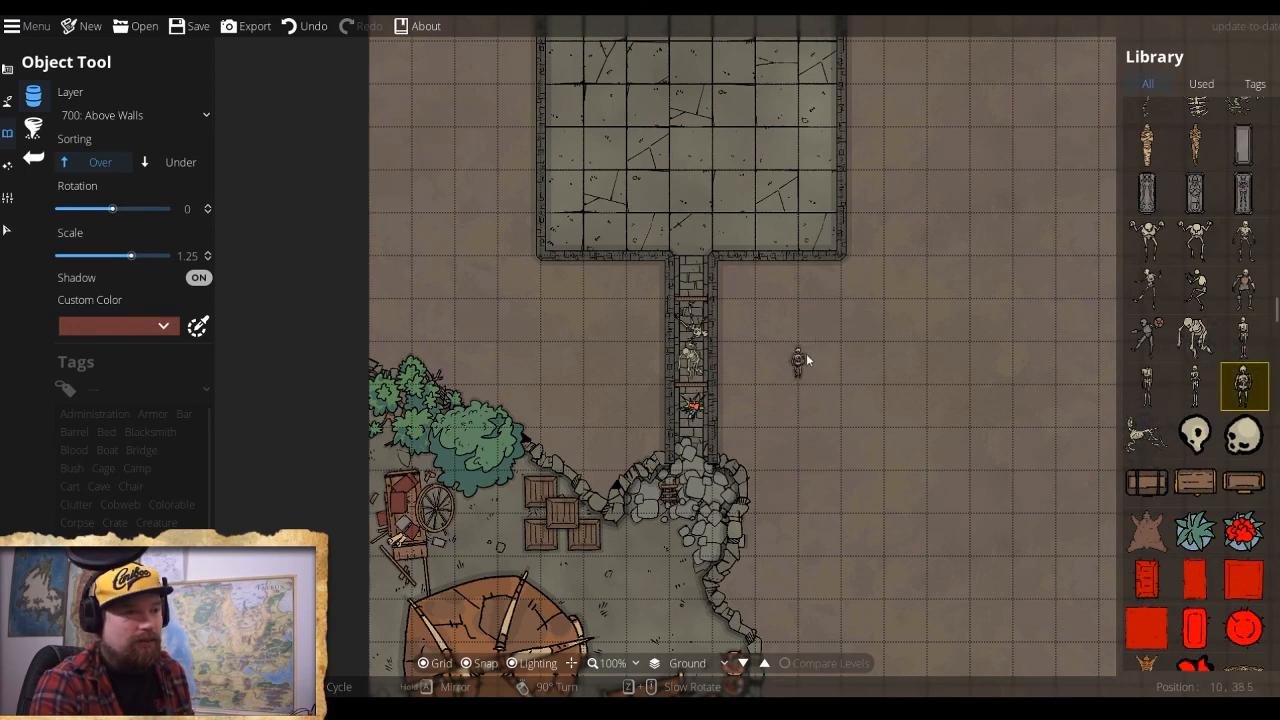
scroll(806, 356, "up", 3)
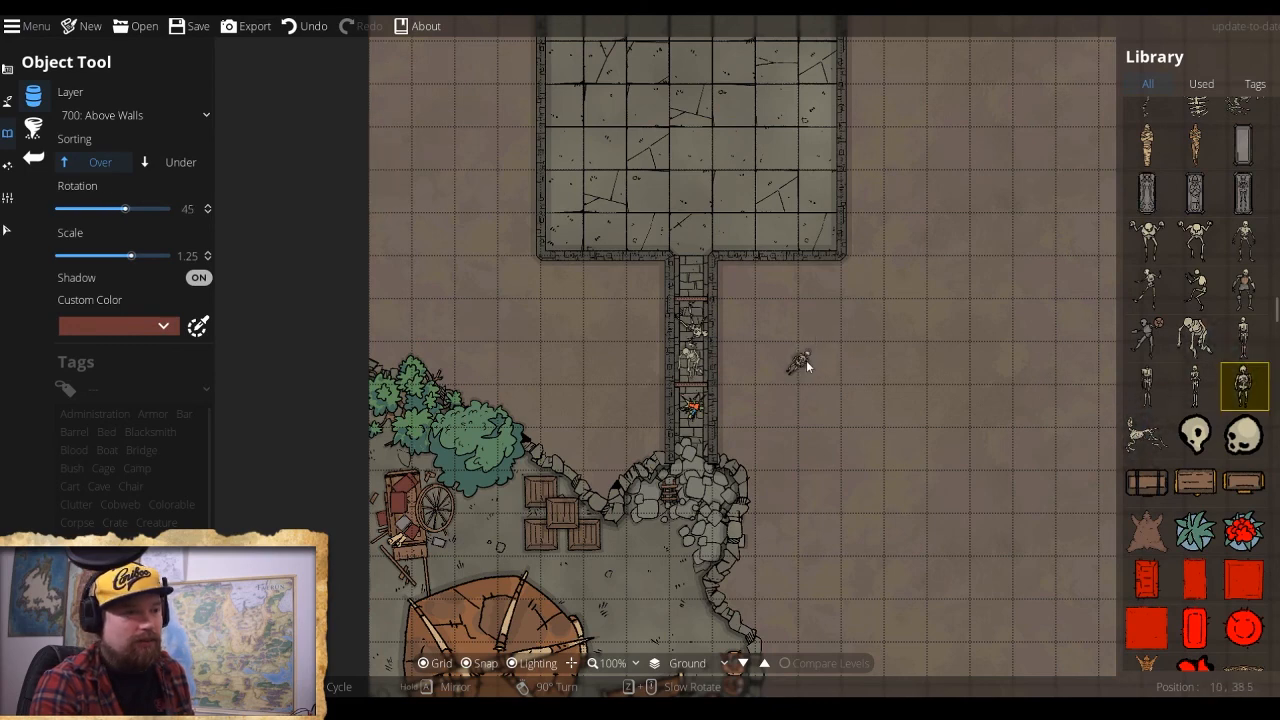
scroll(695, 403, "down", 10)
left_click(695, 403)
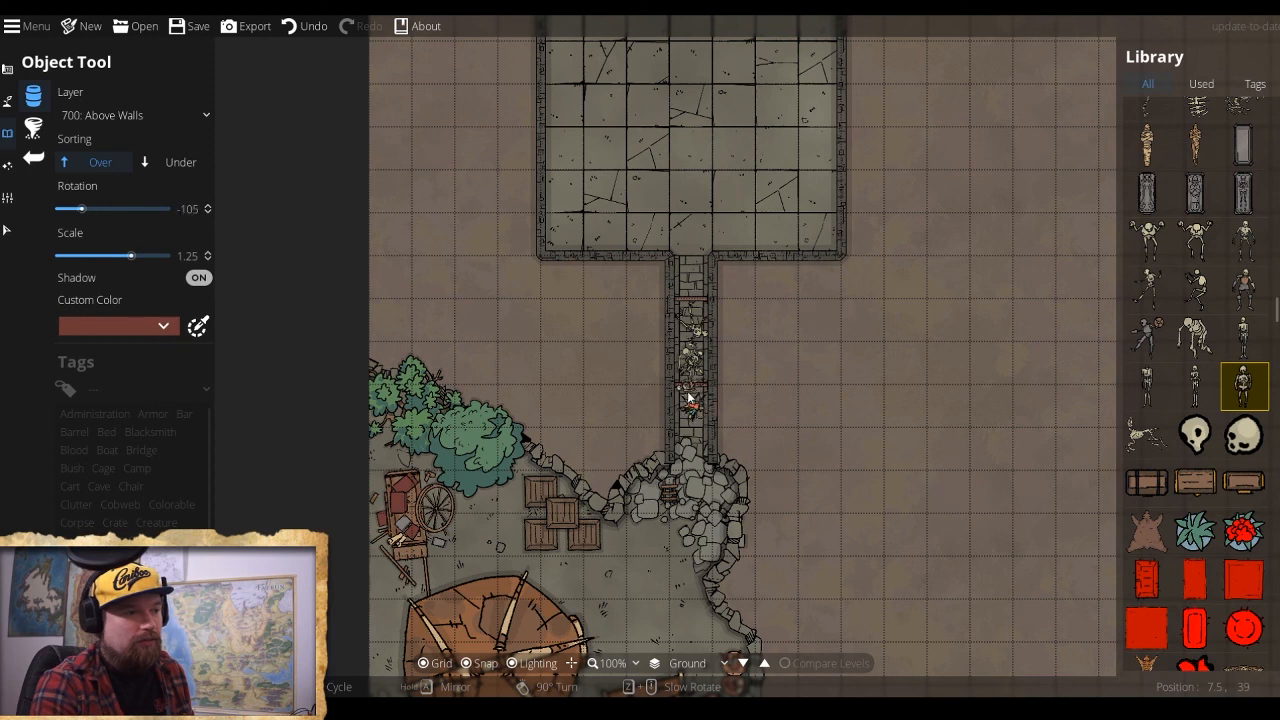